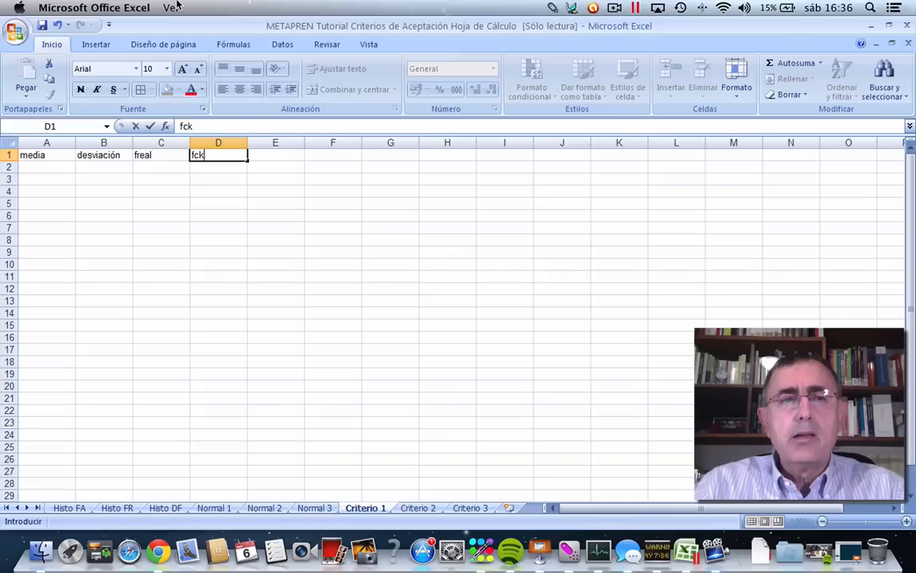
Centre the contents of columns A to D and make the headings in A1:D1 bold with a yellow fill.
{"action": "key", "text": "Tab"}
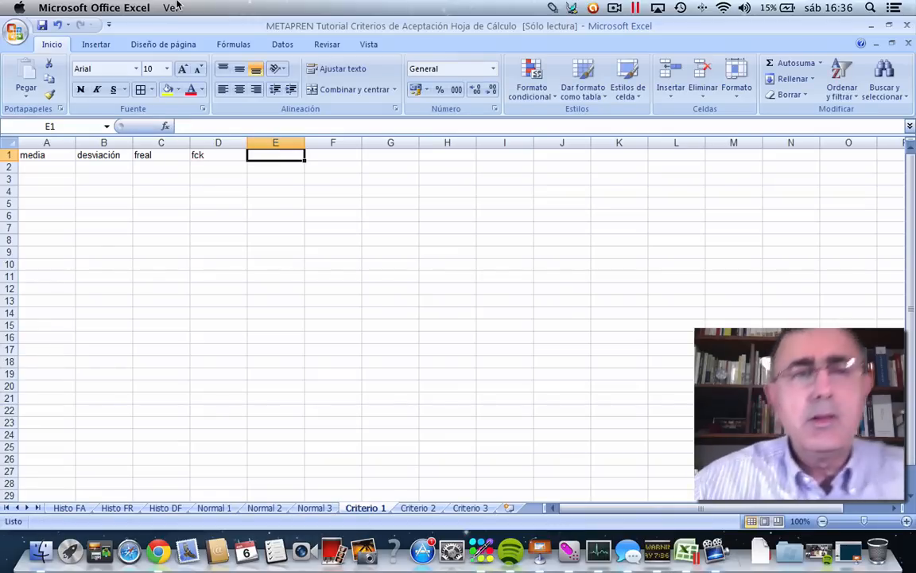
{"action": "left_click_drag", "start_coordinate": [32, 154], "coordinate": [231, 142]}
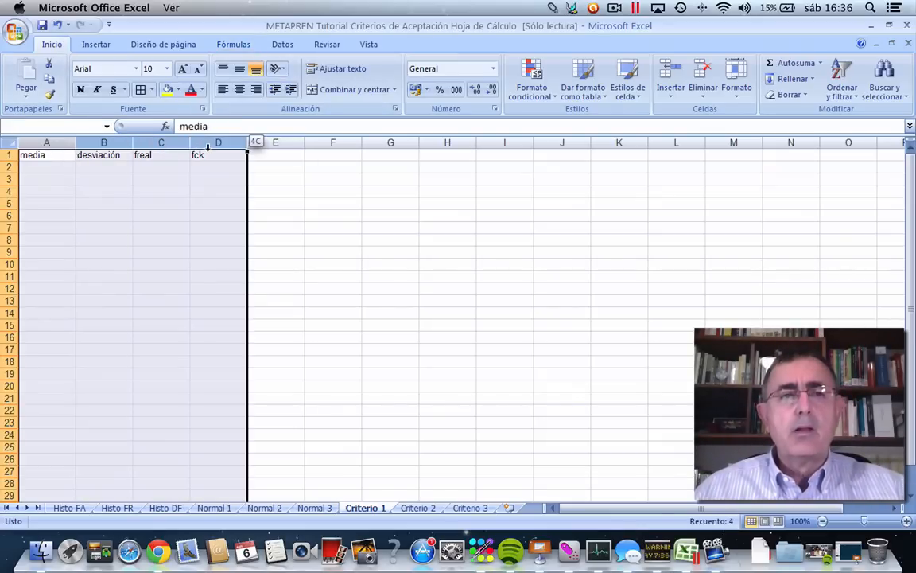
{"action": "left_click", "coordinate": [238, 89]}
{"action": "left_click", "coordinate": [272, 201]}
{"action": "left_click_drag", "start_coordinate": [36, 154], "coordinate": [193, 155]}
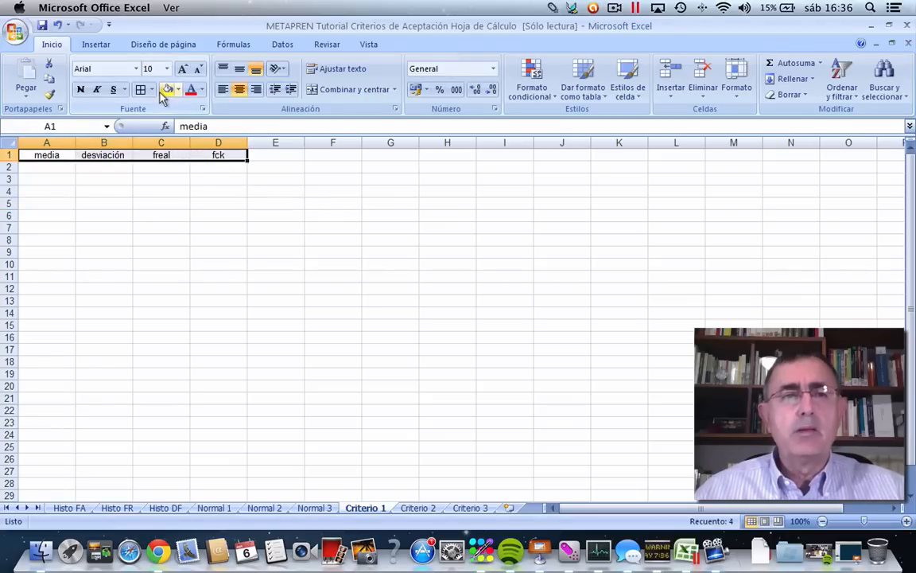
{"action": "left_click", "coordinate": [164, 93]}
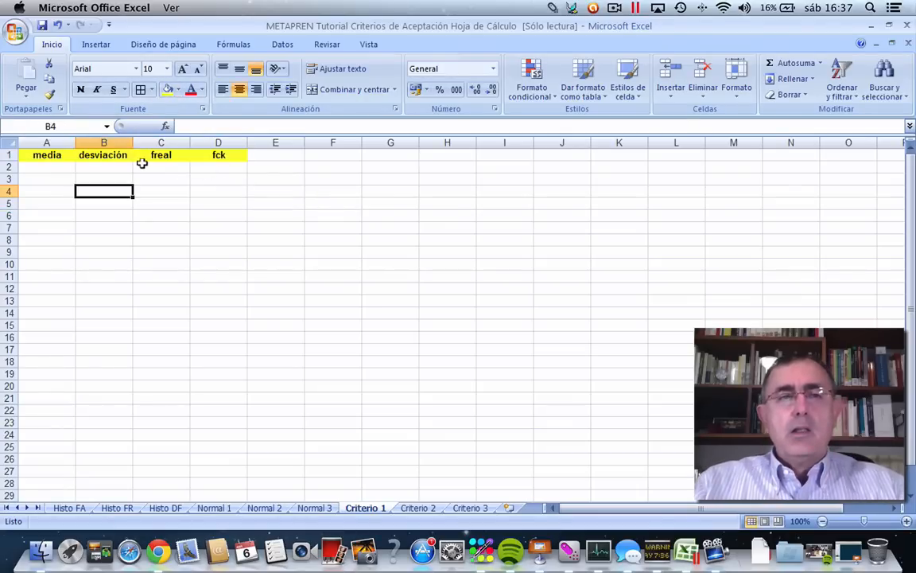
Fill in row 2 with 40 for fck, 40 for freal and 4 for desviación.
{"action": "left_click", "coordinate": [215, 164]}
{"action": "type", "text": "40"}
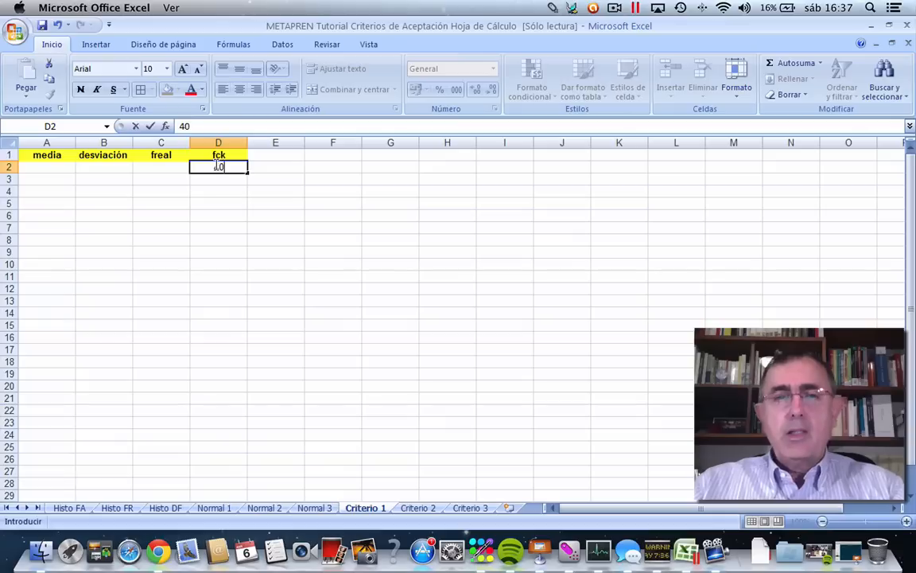
{"action": "left_click", "coordinate": [236, 205]}
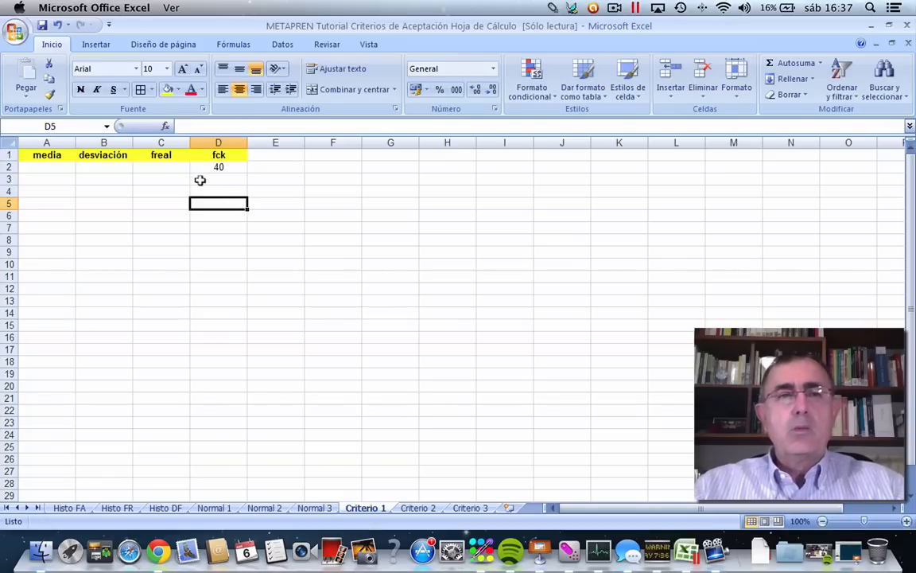
{"action": "left_click", "coordinate": [161, 166]}
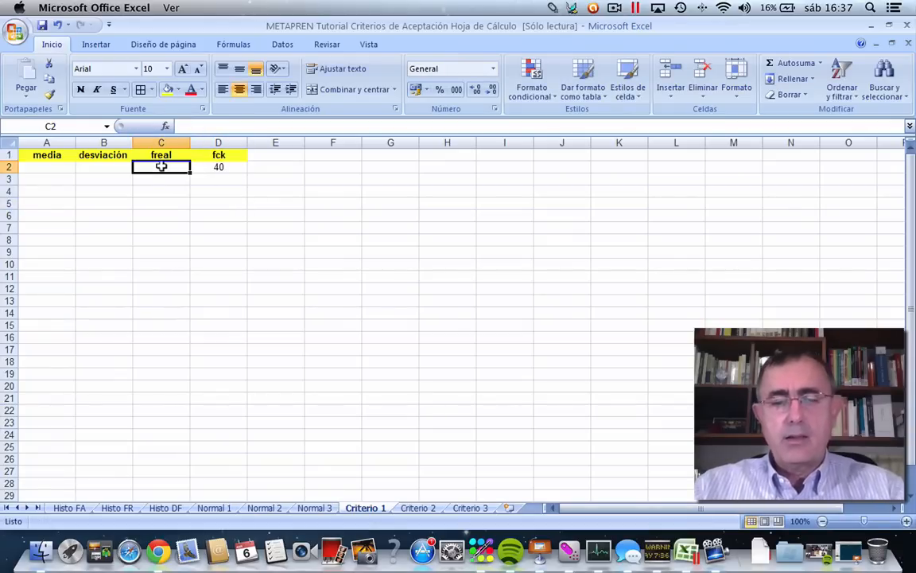
{"action": "type", "text": "40"}
{"action": "left_click", "coordinate": [183, 205]}
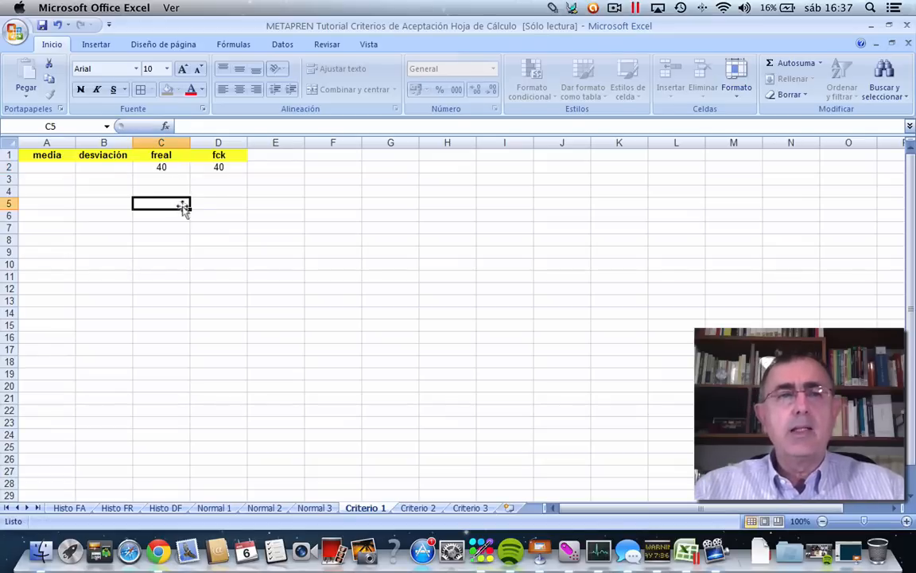
{"action": "left_click", "coordinate": [97, 163]}
{"action": "type", "text": "4"}
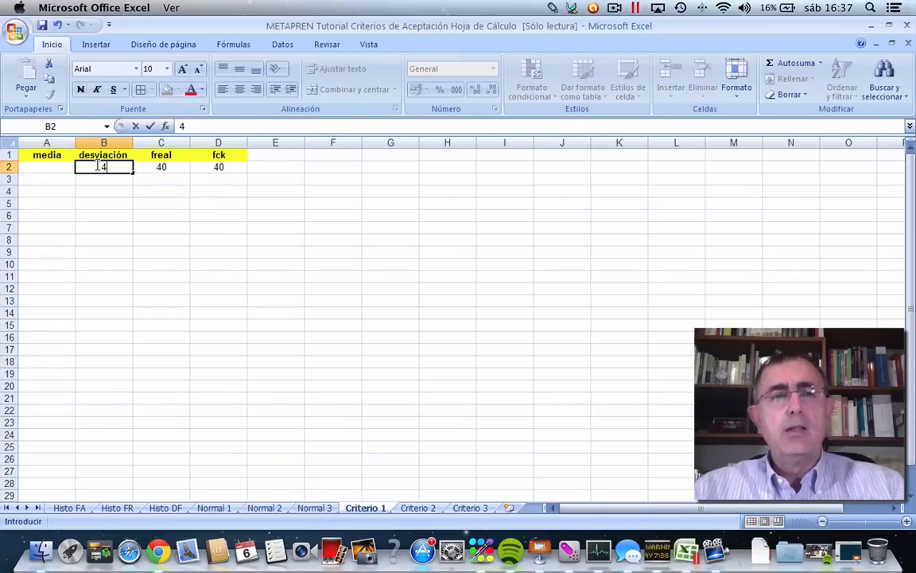
{"action": "left_click", "coordinate": [104, 180]}
Calculate the media in cell A2 with the formula =C2+1,645*B2.
{"action": "left_click", "coordinate": [55, 164]}
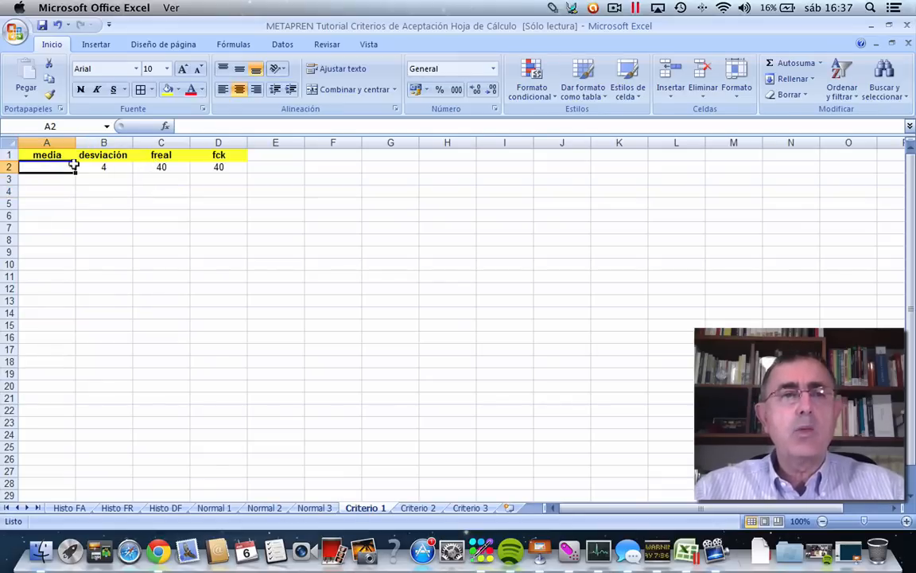
{"action": "type", "text": "="}
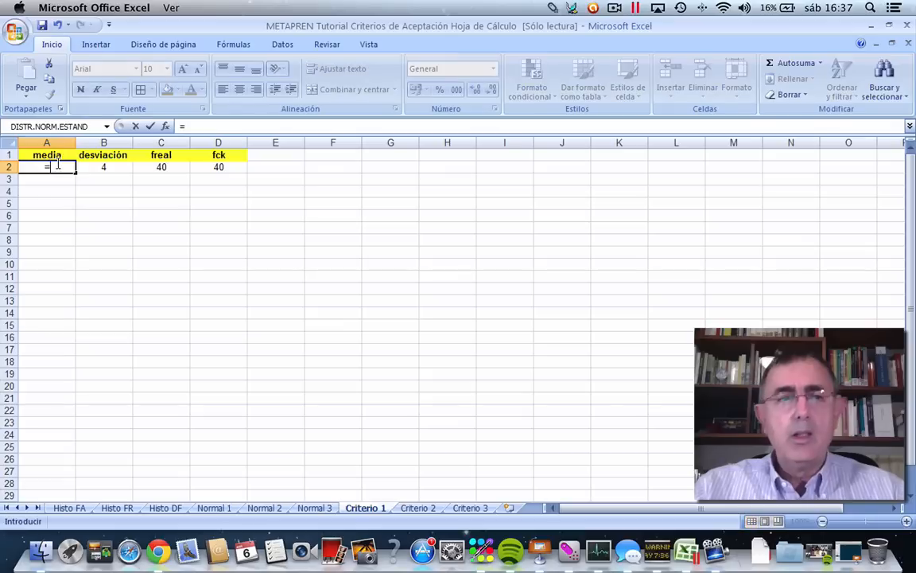
{"action": "left_click", "coordinate": [200, 123]}
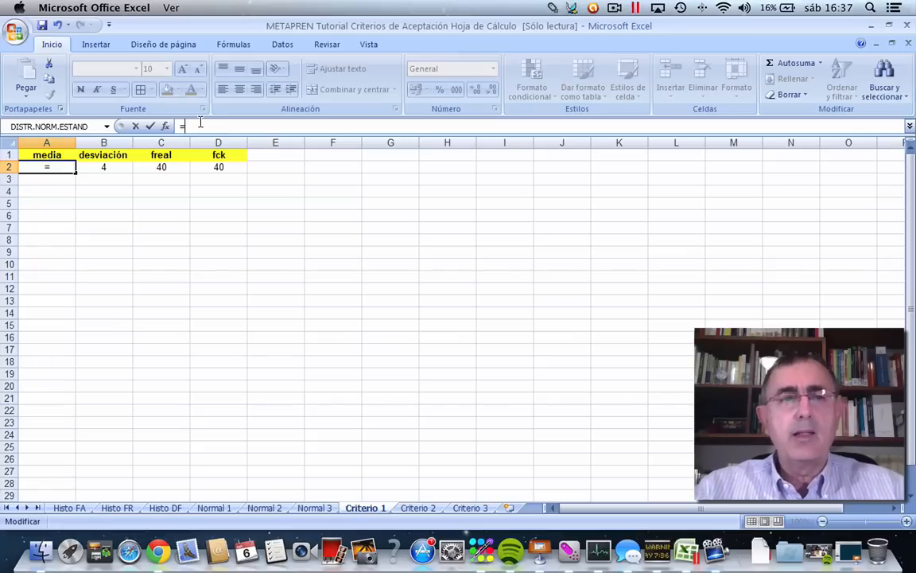
{"action": "left_click", "coordinate": [149, 166]}
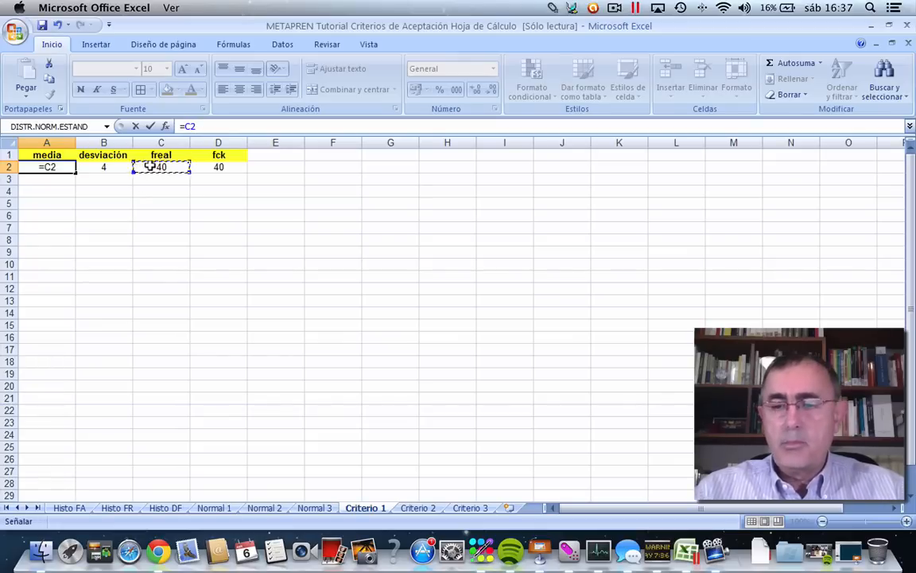
{"action": "type", "text": "+"}
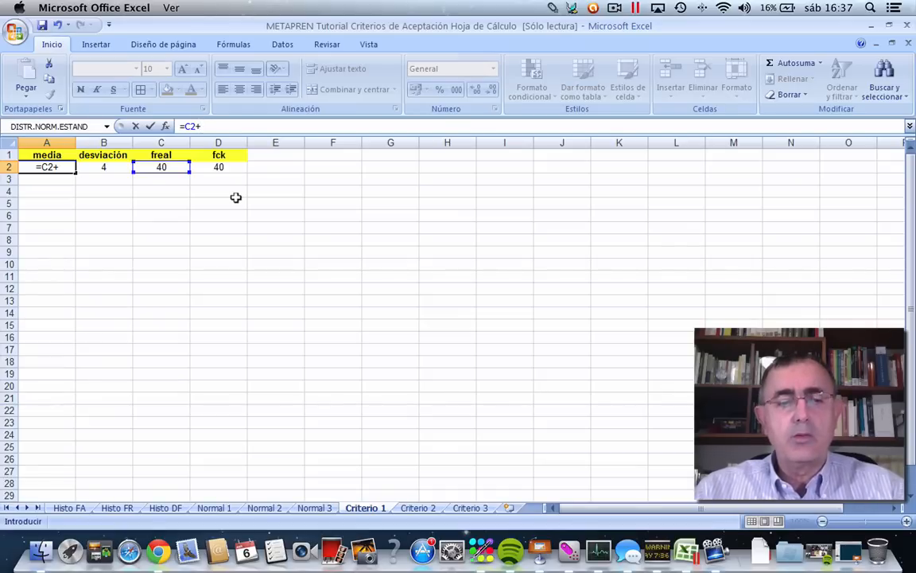
{"action": "type", "text": "1,"}
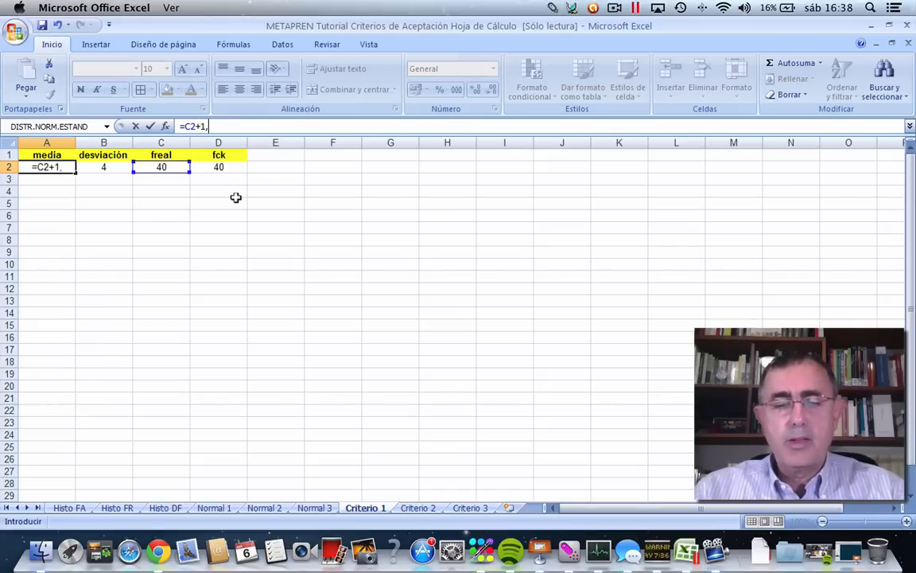
{"action": "type", "text": "645"}
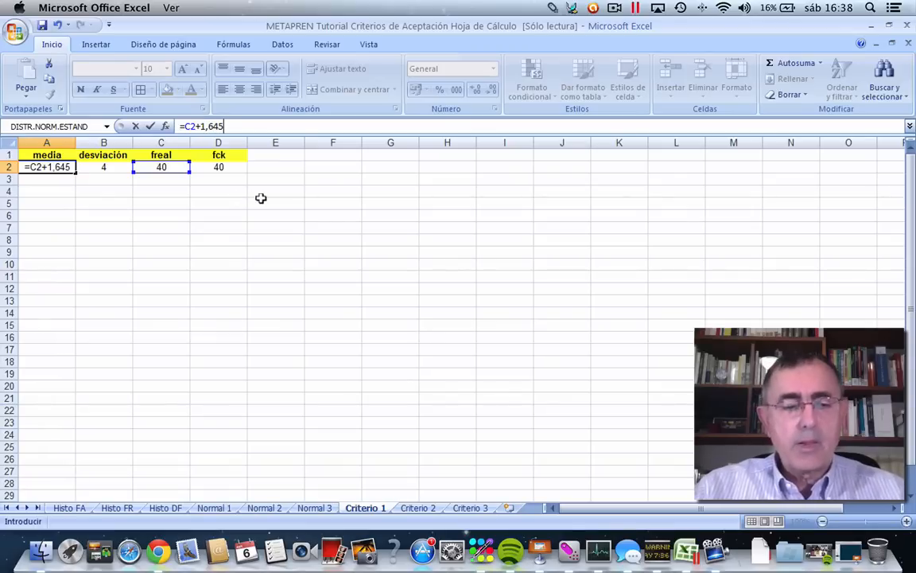
{"action": "type", "text": "*"}
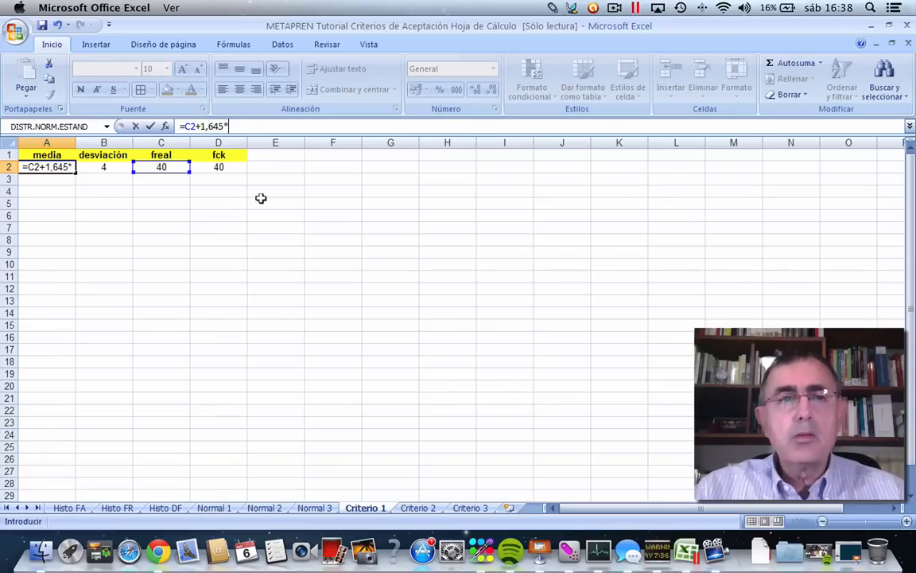
{"action": "left_click", "coordinate": [84, 163]}
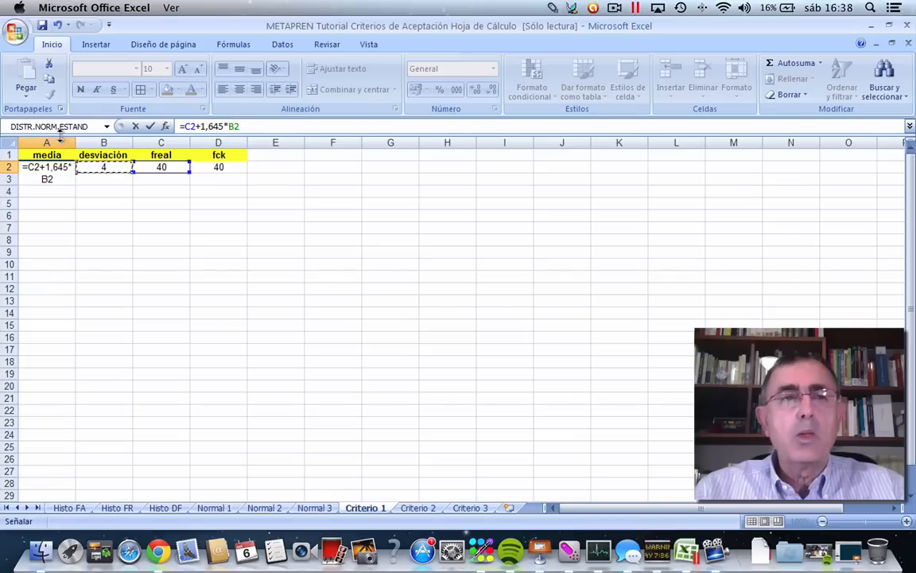
{"action": "left_click", "coordinate": [150, 126]}
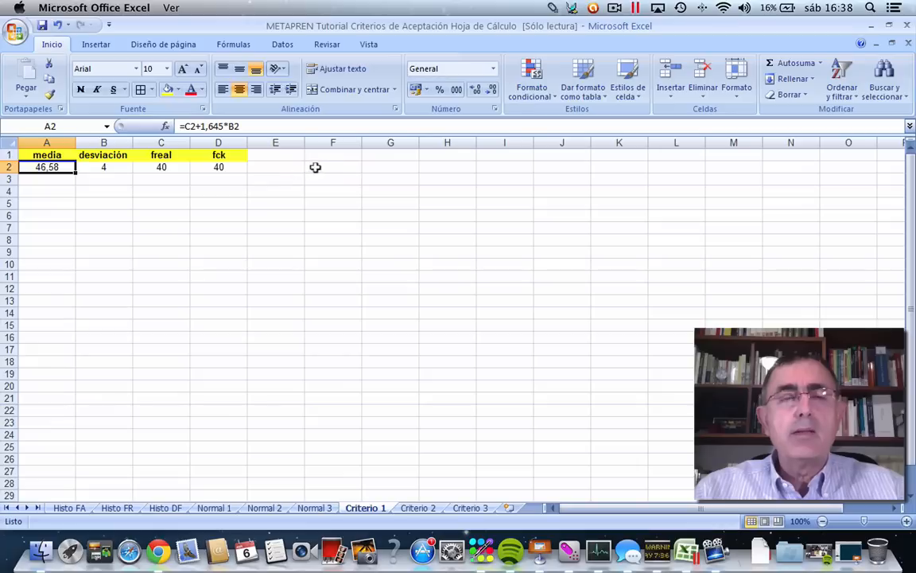
Add the heading Z in cell E1 and centre the contents of column E.
{"action": "left_click", "coordinate": [262, 154]}
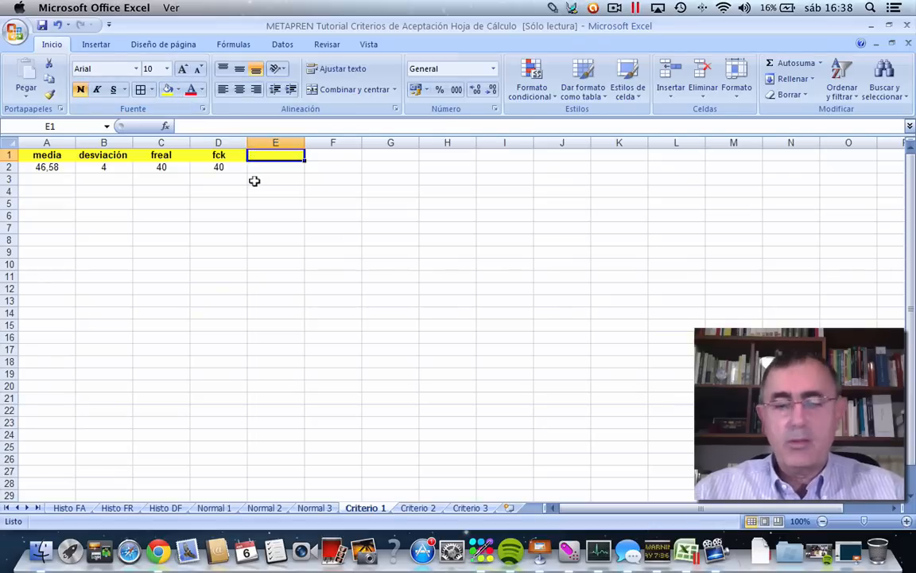
{"action": "type", "text": "Z"}
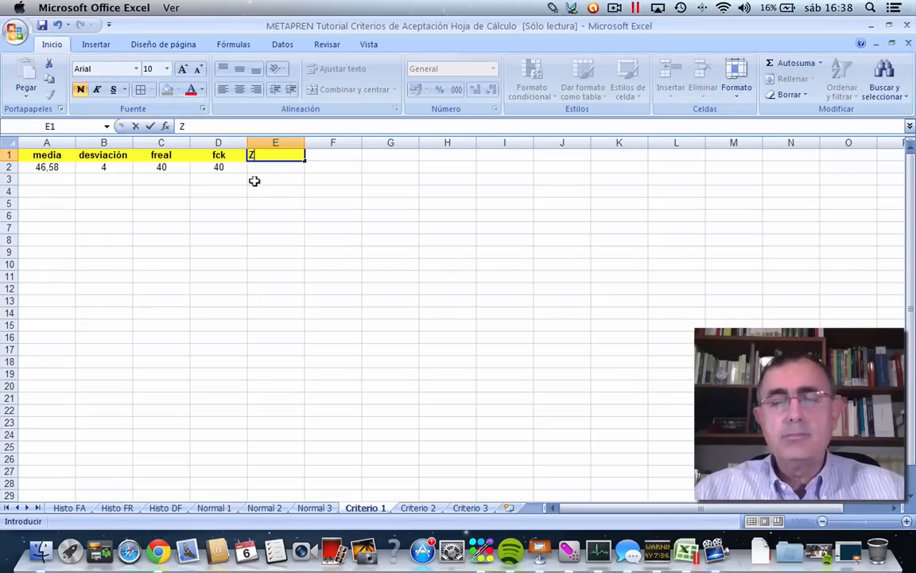
{"action": "left_click", "coordinate": [262, 180]}
{"action": "left_click", "coordinate": [275, 143]}
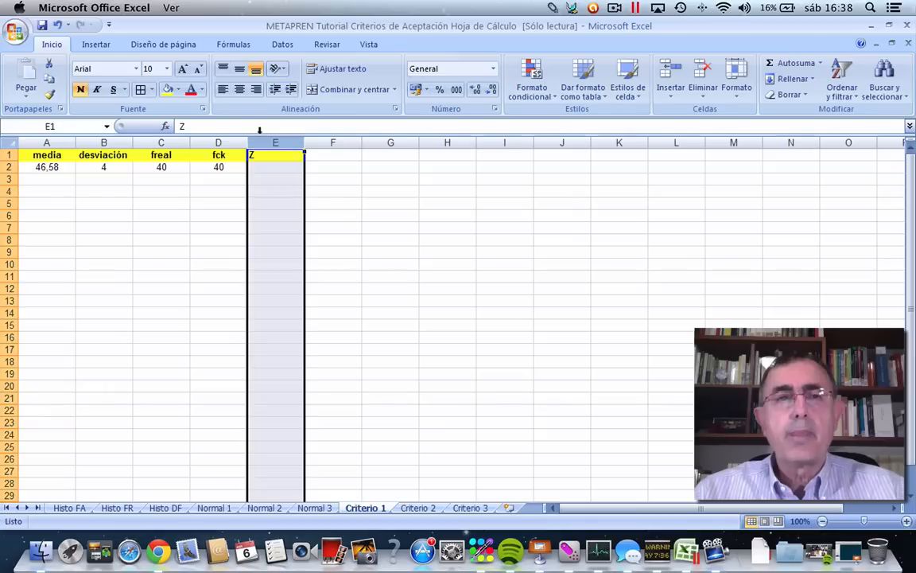
{"action": "left_click", "coordinate": [237, 90]}
{"action": "left_click_drag", "start_coordinate": [322, 214], "coordinate": [318, 205]}
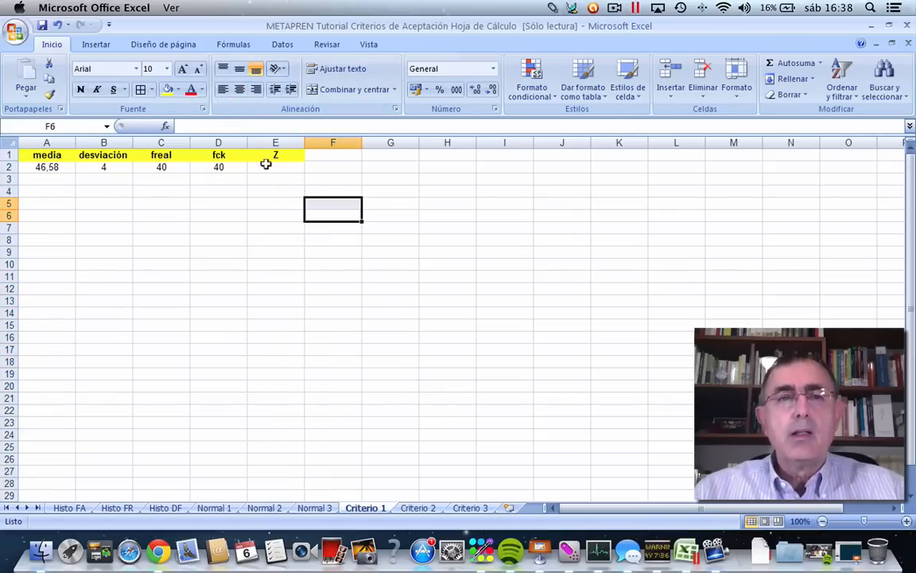
Insert the recently used function DISTR.NORM.ESTAND.INV into cell E2, under the Z heading.
{"action": "left_click", "coordinate": [266, 164]}
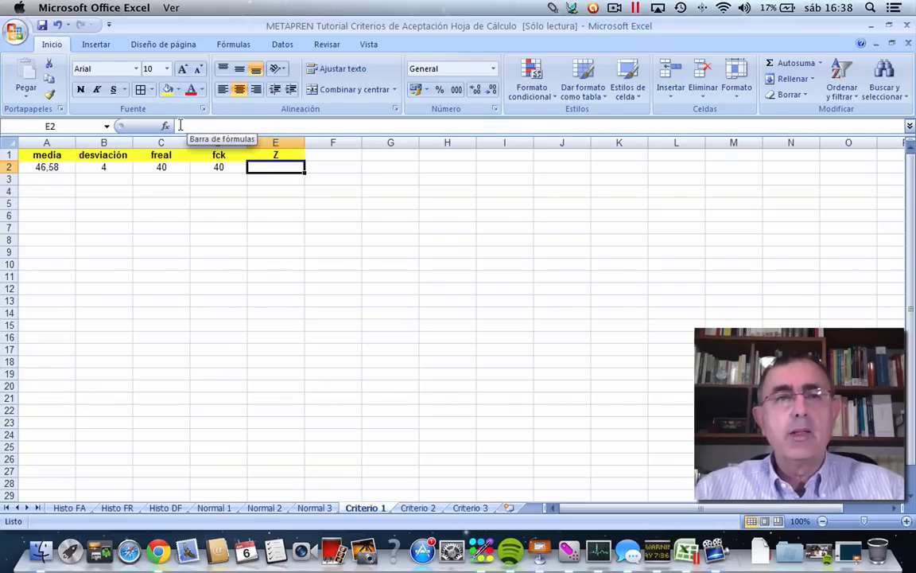
{"action": "left_click", "coordinate": [164, 127]}
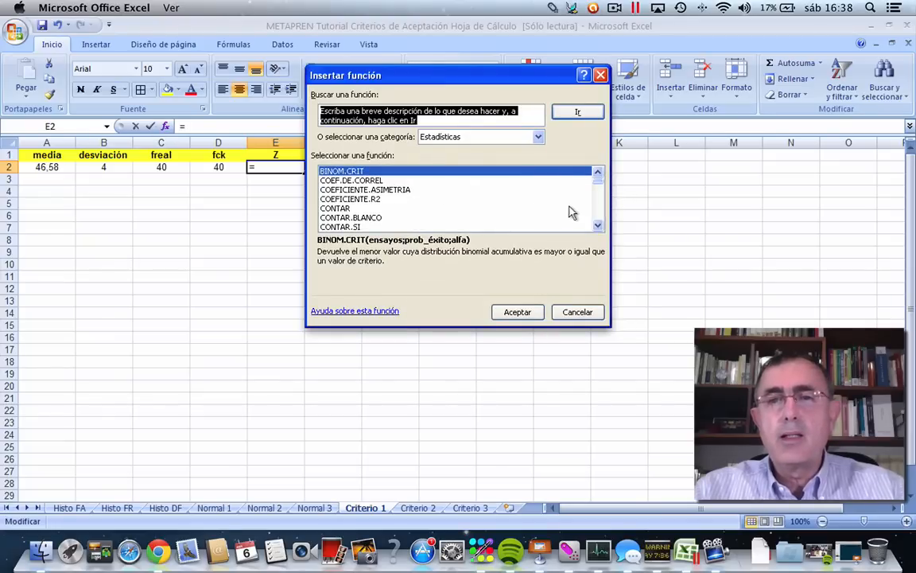
{"action": "left_click", "coordinate": [597, 226]}
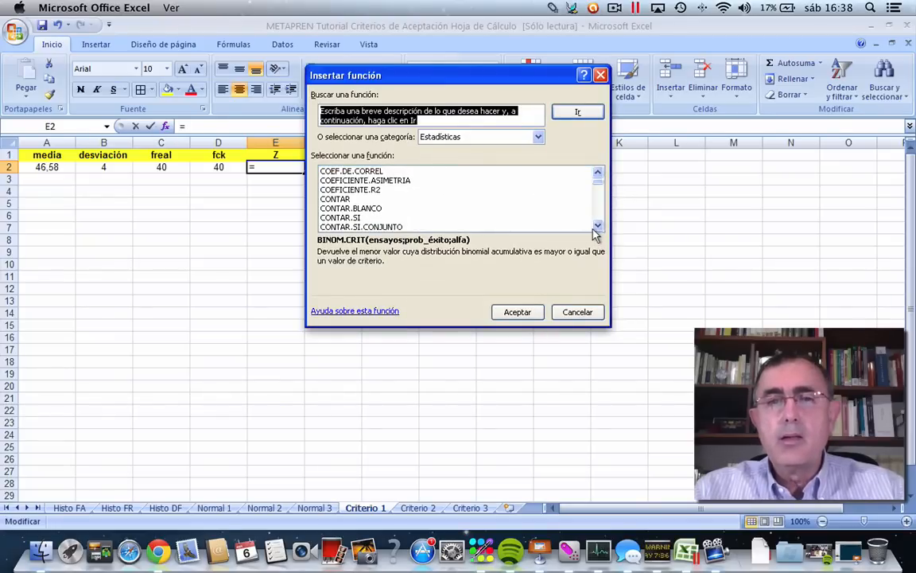
{"action": "left_click", "coordinate": [538, 137]}
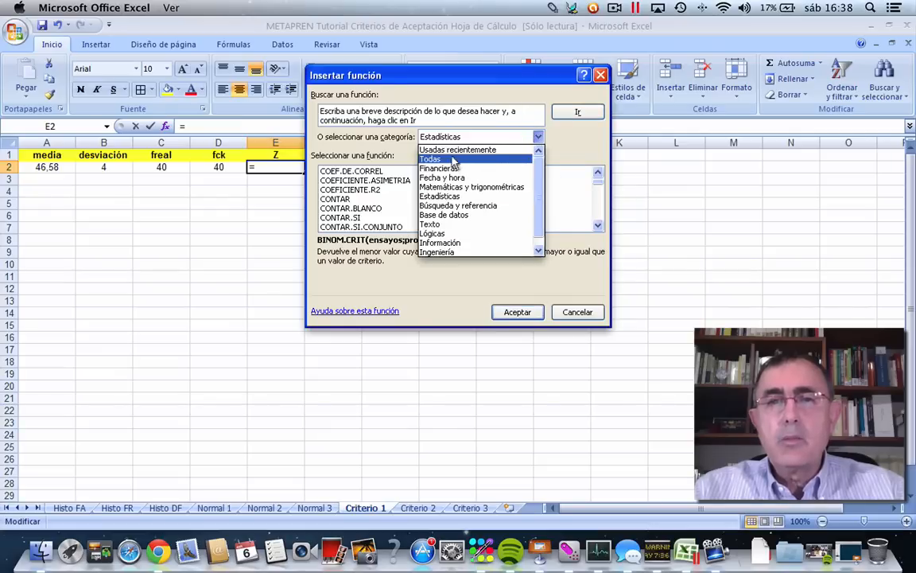
{"action": "left_click", "coordinate": [434, 149]}
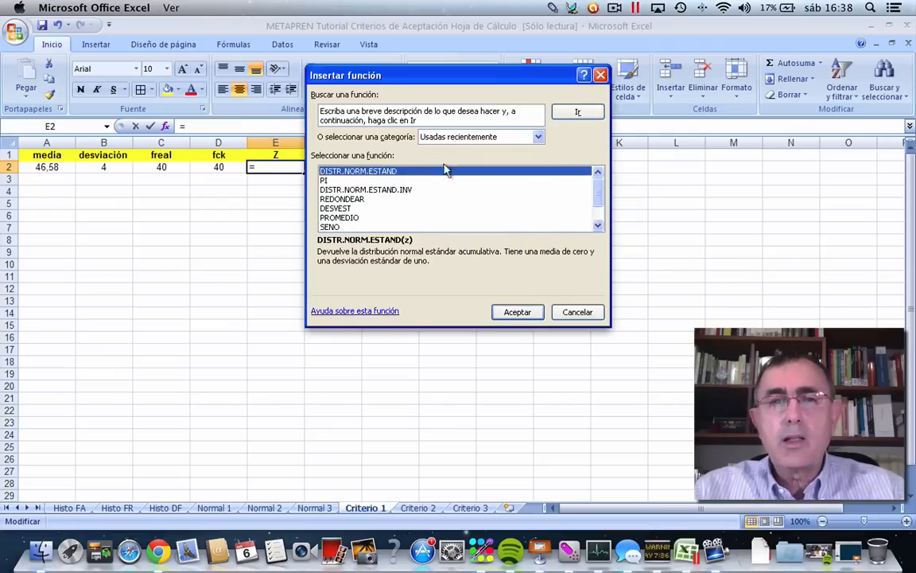
{"action": "left_click", "coordinate": [377, 191]}
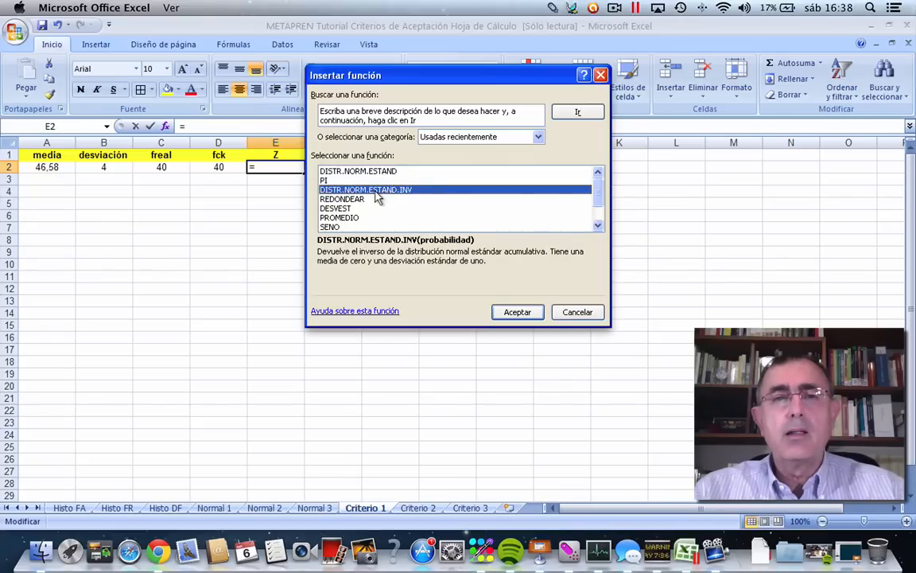
{"action": "left_click", "coordinate": [515, 312]}
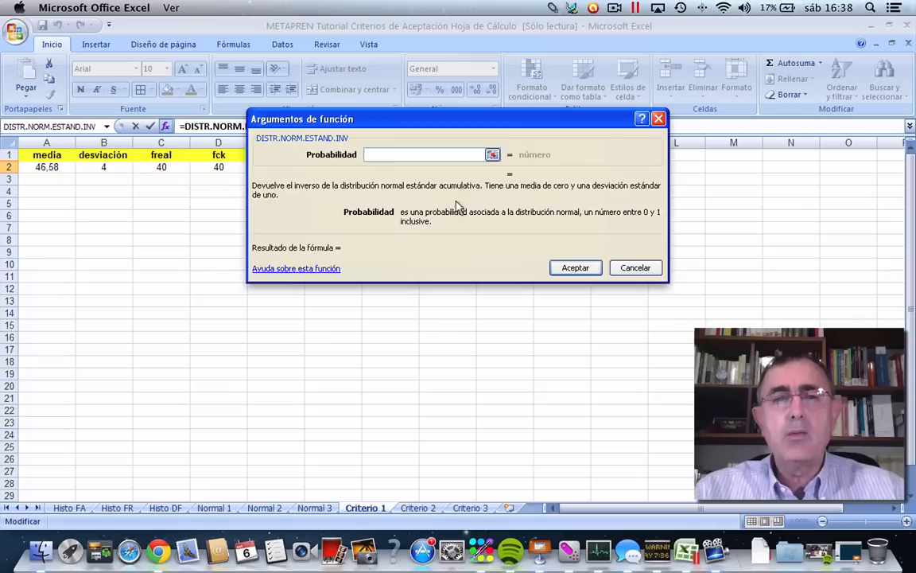
Set the function's Probabilidad argument to 0,05 and accept the formula in E2.
{"action": "left_click_drag", "start_coordinate": [373, 124], "coordinate": [509, 119]}
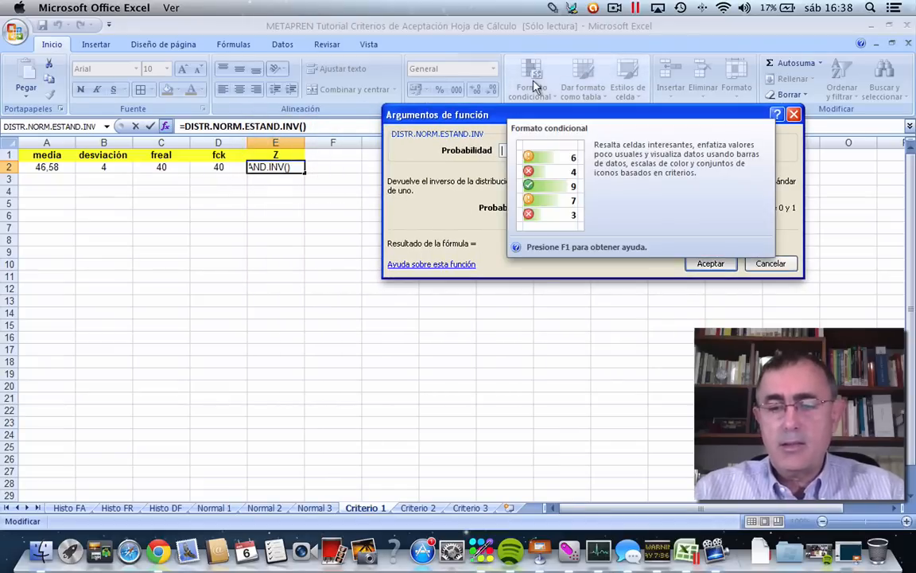
{"action": "type", "text": "0,"}
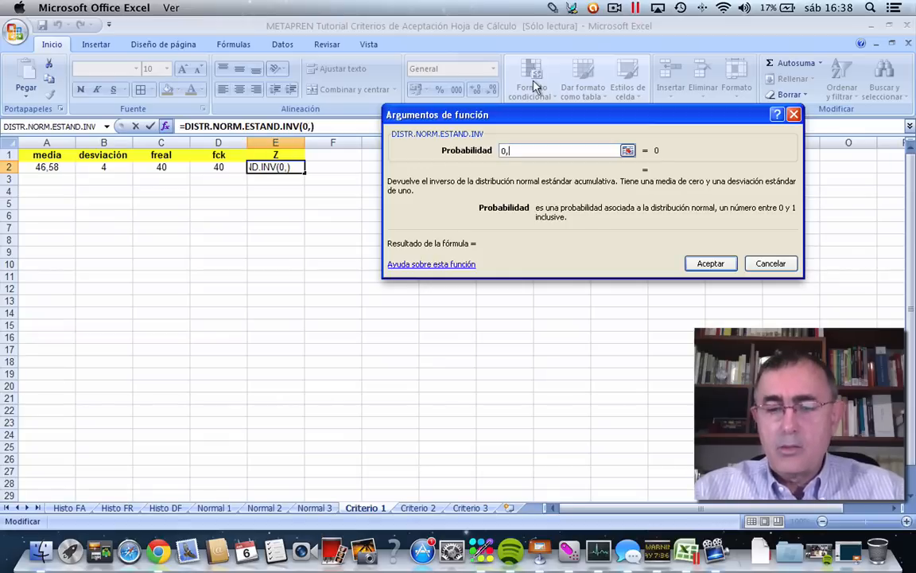
{"action": "type", "text": "05"}
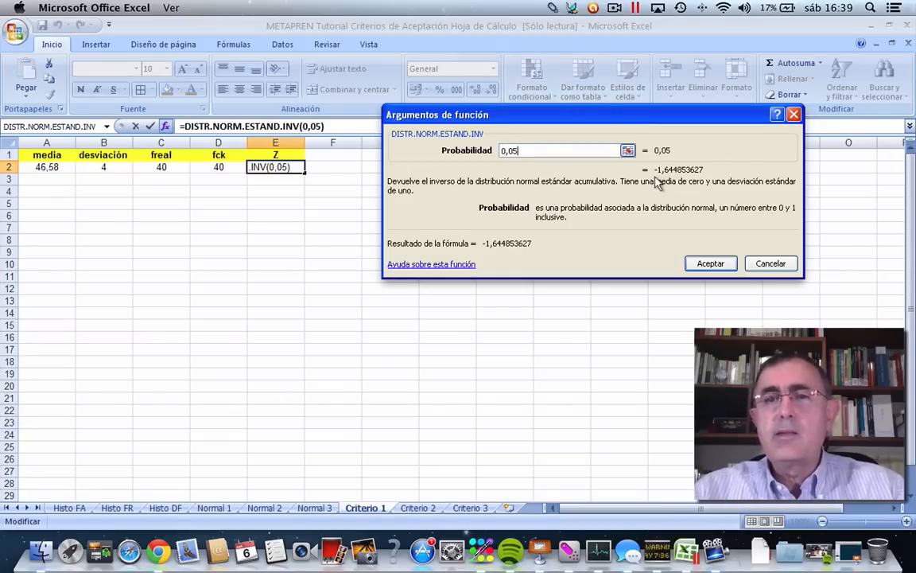
{"action": "left_click", "coordinate": [708, 264]}
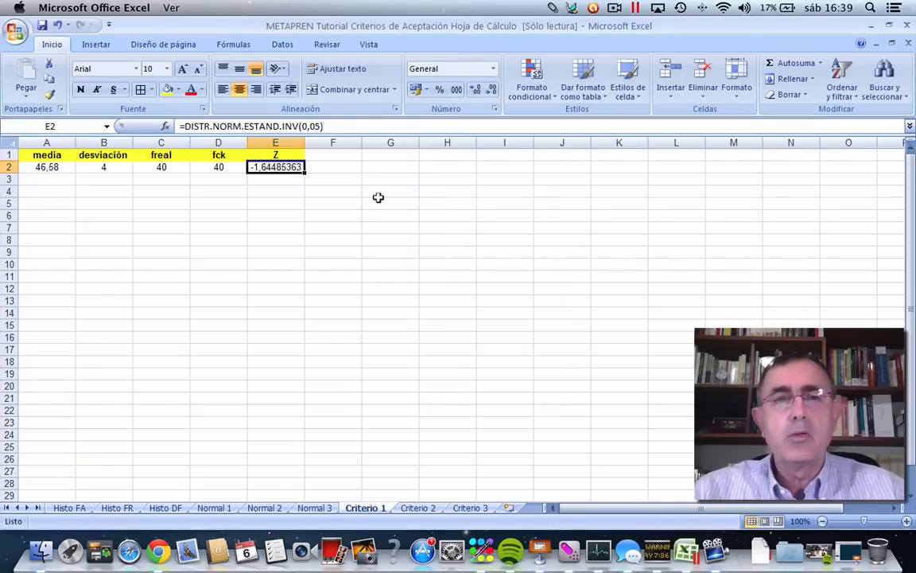
Reduce the number format of the Z value in E2 to two decimal places.
{"action": "left_click", "coordinate": [486, 90]}
{"action": "left_click", "coordinate": [487, 90]}
{"action": "left_click", "coordinate": [487, 91]}
{"action": "left_click", "coordinate": [487, 90]}
{"action": "left_click", "coordinate": [487, 91]}
{"action": "left_click", "coordinate": [487, 90]}
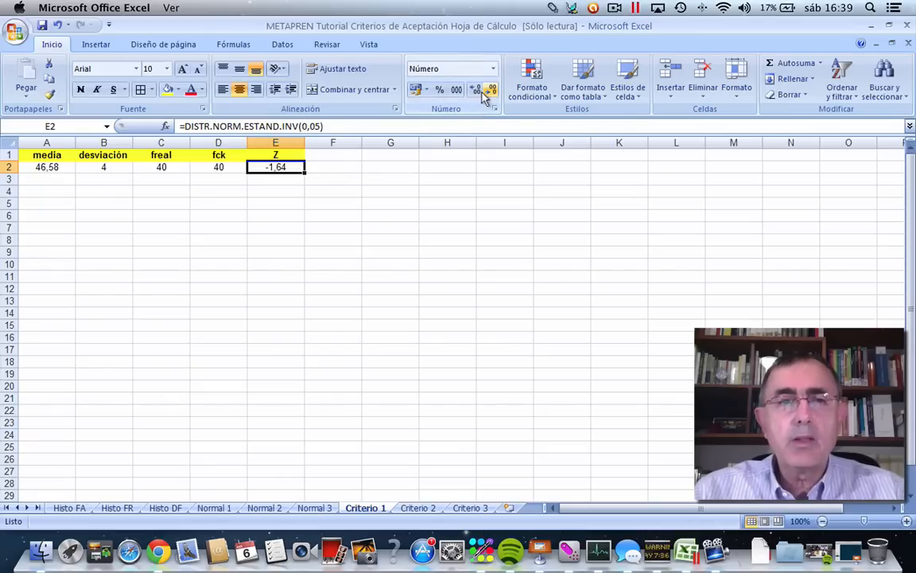
Show the Z value in E2 with three decimals and change the media formula in A2 to =C2-E2*B2.
{"action": "left_click", "coordinate": [473, 90]}
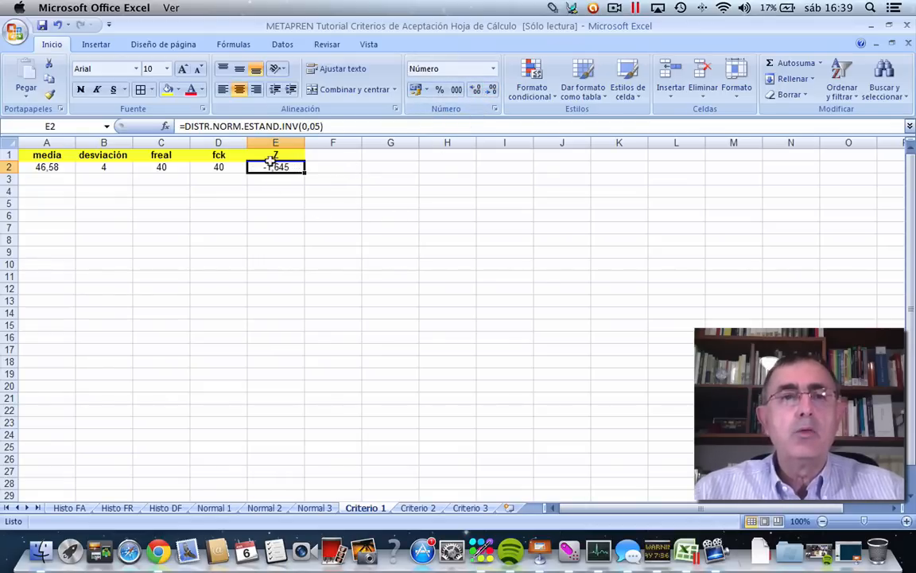
{"action": "left_click", "coordinate": [70, 166]}
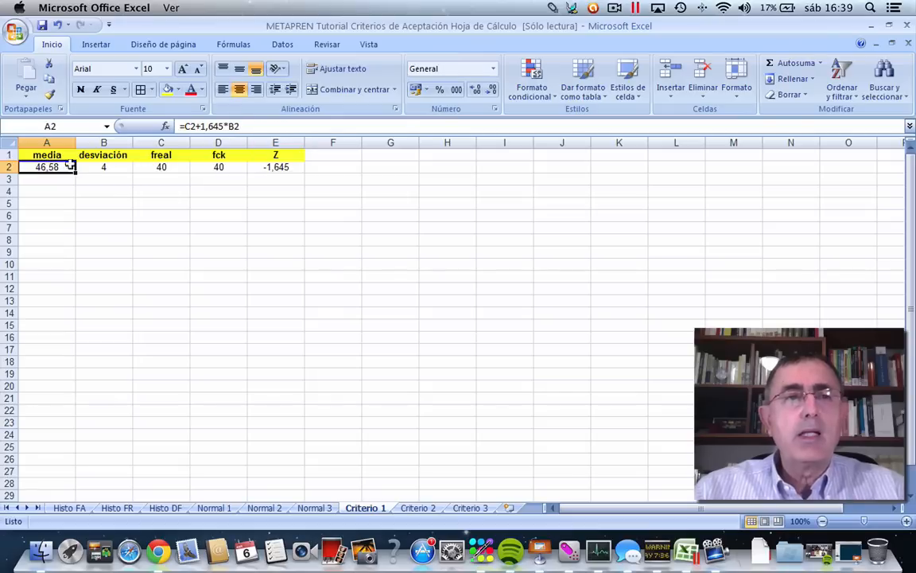
{"action": "left_click", "coordinate": [193, 126]}
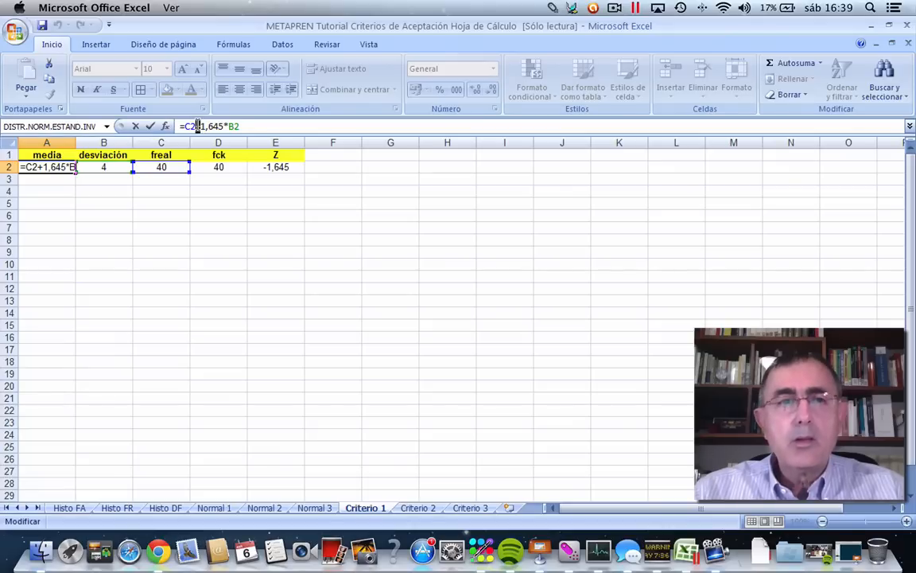
{"action": "type", "text": "-"}
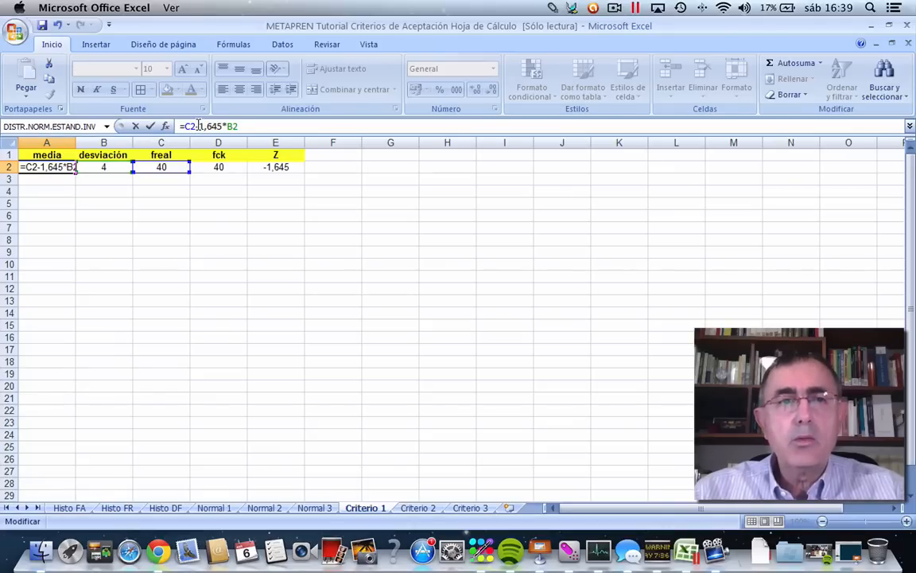
{"action": "left_click_drag", "start_coordinate": [199, 126], "coordinate": [257, 145]}
{"action": "left_click", "coordinate": [275, 167]}
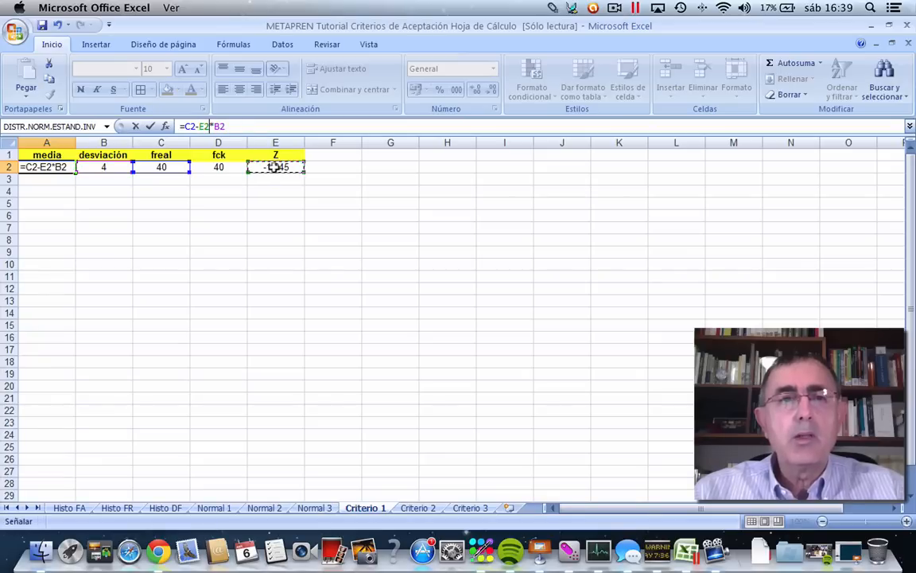
{"action": "left_click", "coordinate": [150, 126]}
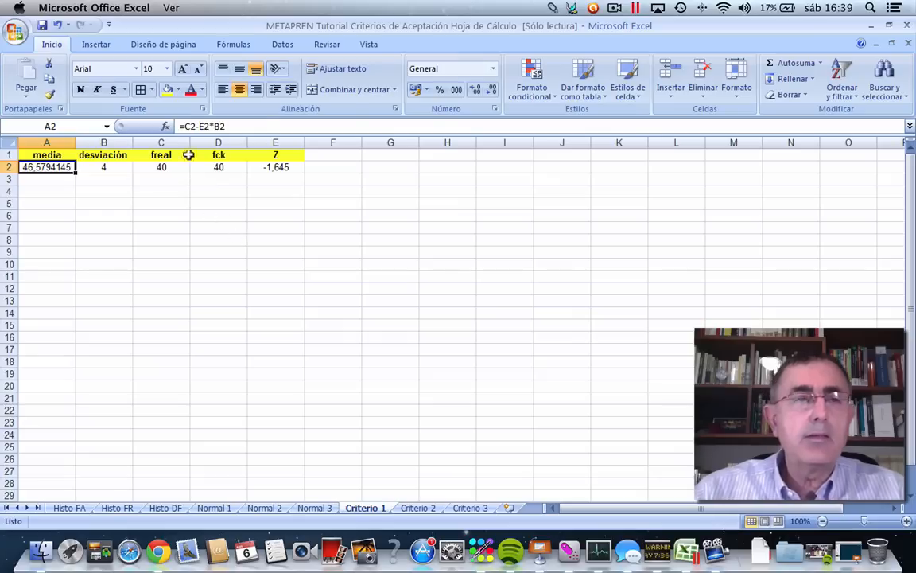
Reduce the number format of the media value in A2 to one decimal place.
{"action": "left_click", "coordinate": [491, 90]}
{"action": "left_click", "coordinate": [491, 90]}
{"action": "left_click", "coordinate": [491, 90]}
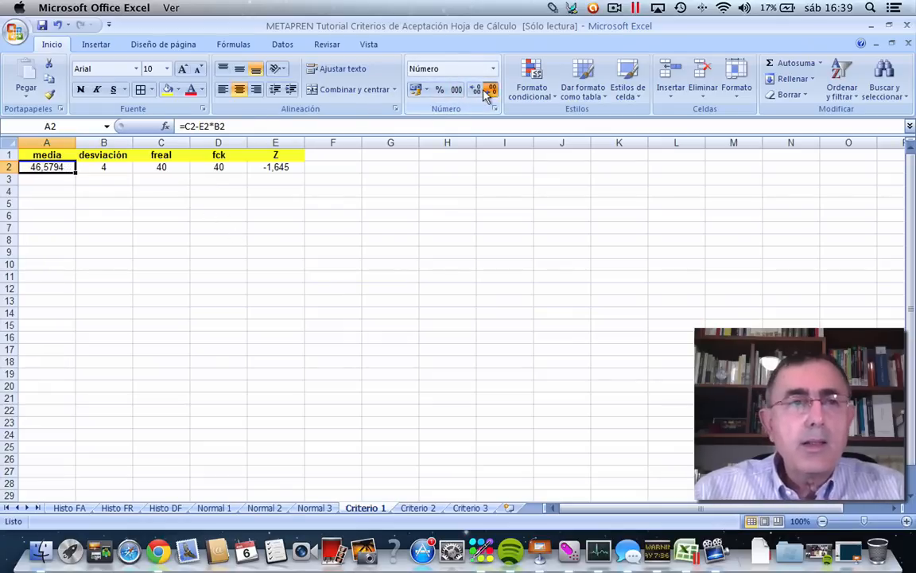
{"action": "left_click", "coordinate": [491, 90]}
{"action": "left_click", "coordinate": [491, 90]}
{"action": "left_click", "coordinate": [491, 90]}
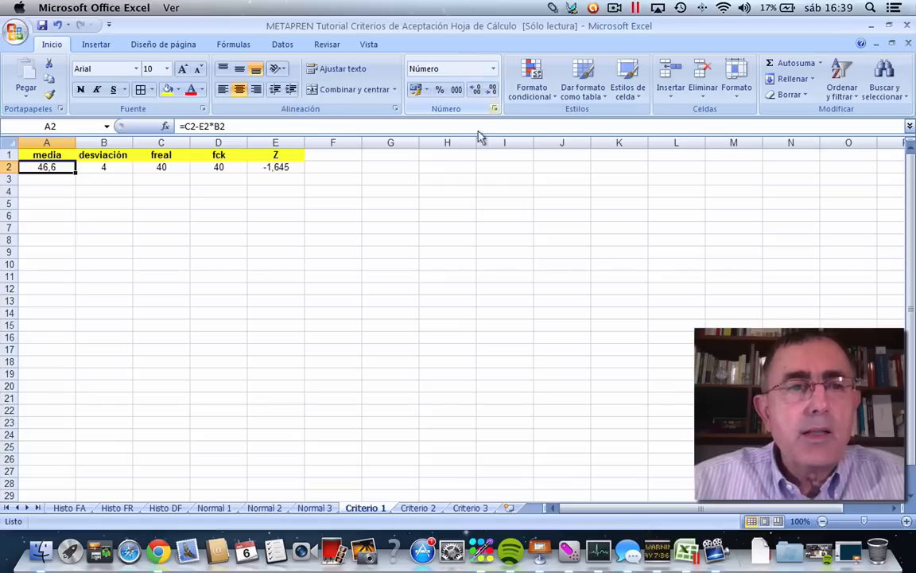
{"action": "left_click", "coordinate": [191, 204]}
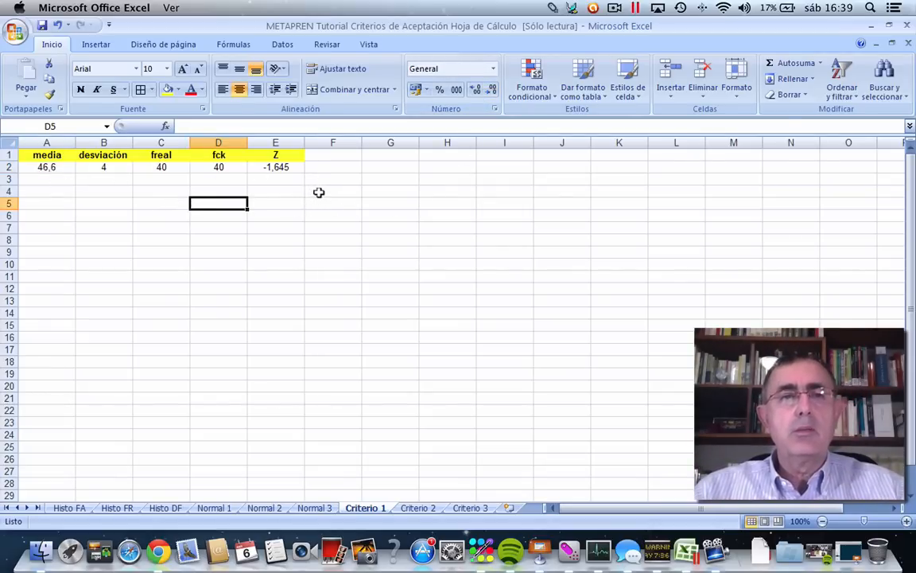
Add the heading X in cell A4 and give it a yellow fill.
{"action": "left_click", "coordinate": [55, 190]}
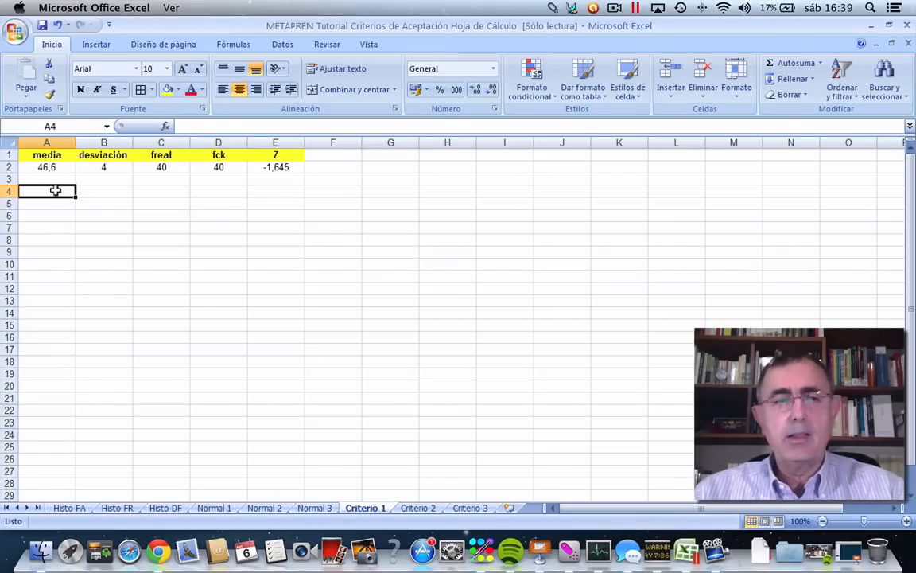
{"action": "type", "text": "X"}
{"action": "key", "text": "Return"}
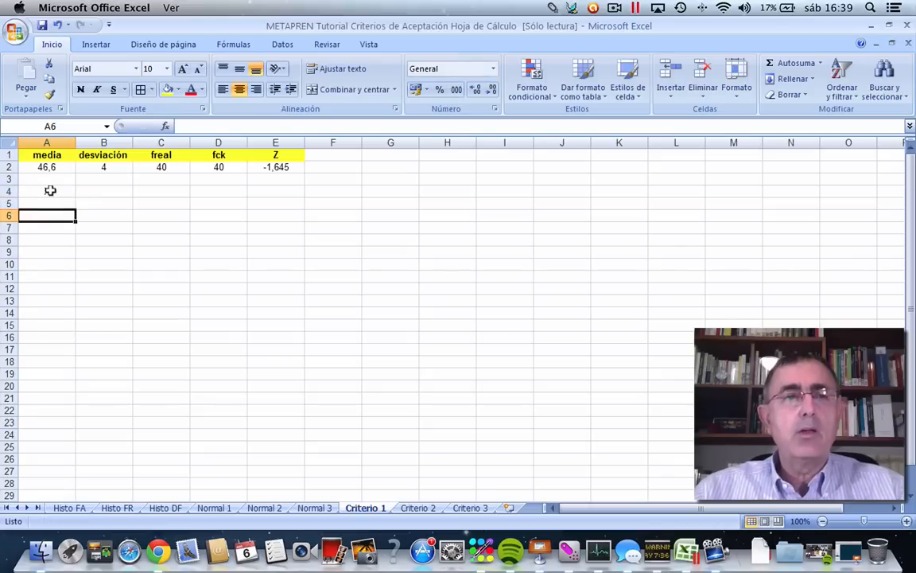
{"action": "left_click", "coordinate": [49, 191]}
{"action": "left_click", "coordinate": [165, 92]}
{"action": "left_click", "coordinate": [133, 179]}
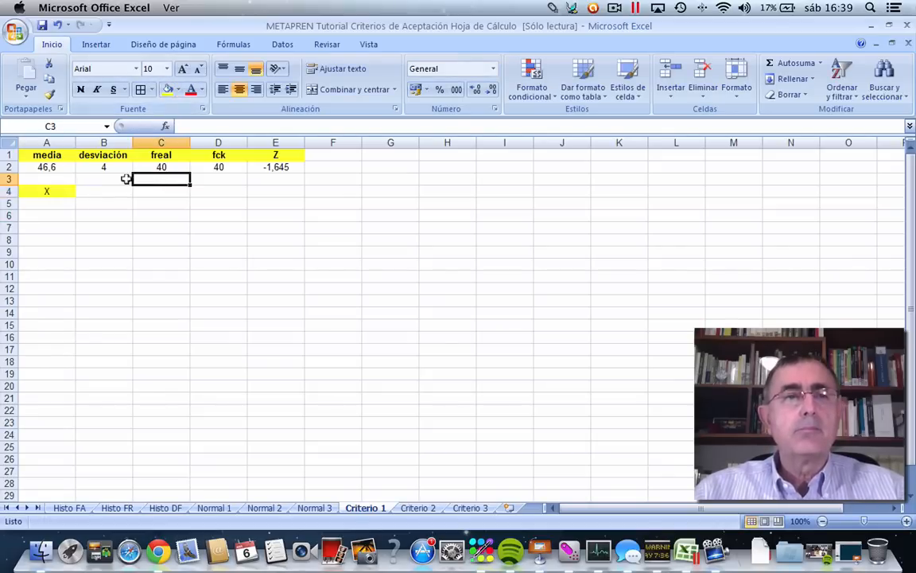
Split the sheet horizontally from cell A5 and lower the divider to just below row 12 of the upper pane.
{"action": "left_click", "coordinate": [30, 200]}
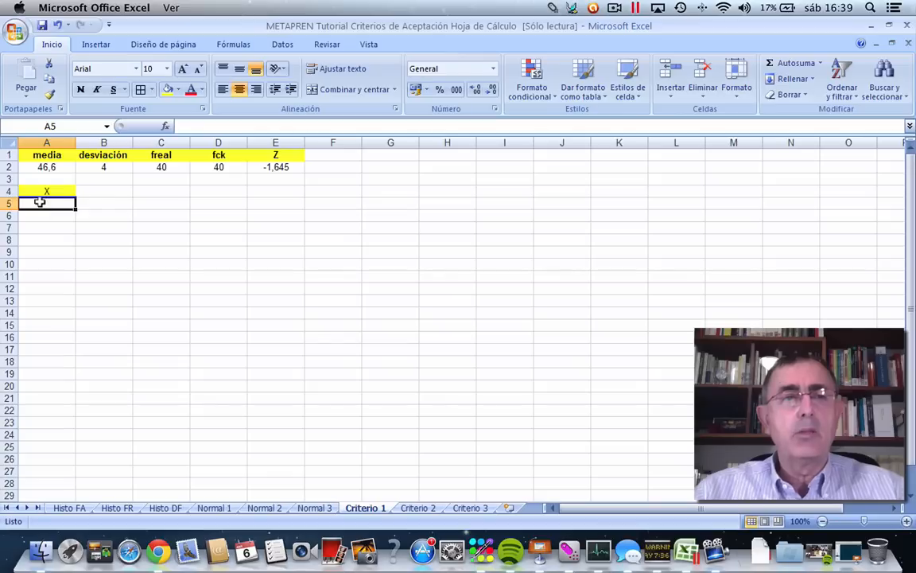
{"action": "left_click", "coordinate": [368, 44]}
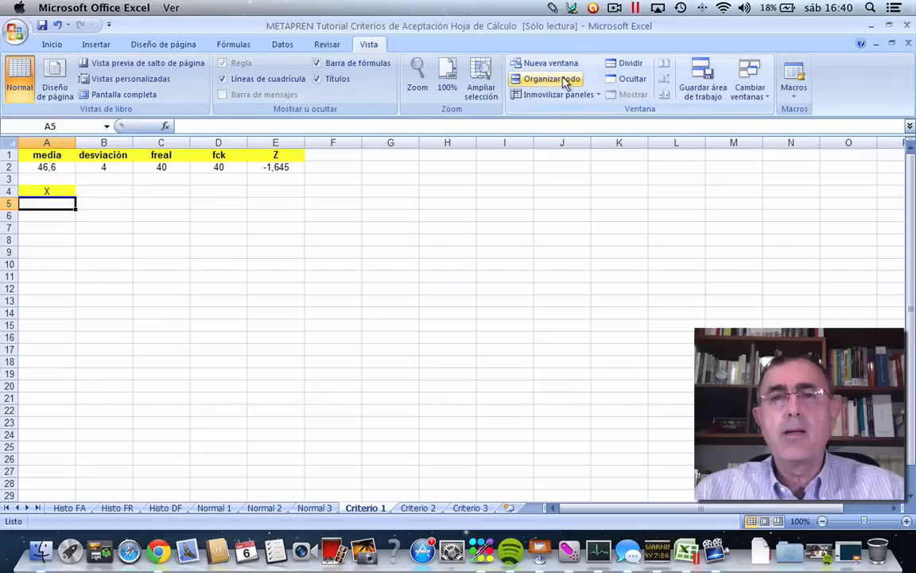
{"action": "left_click", "coordinate": [626, 63]}
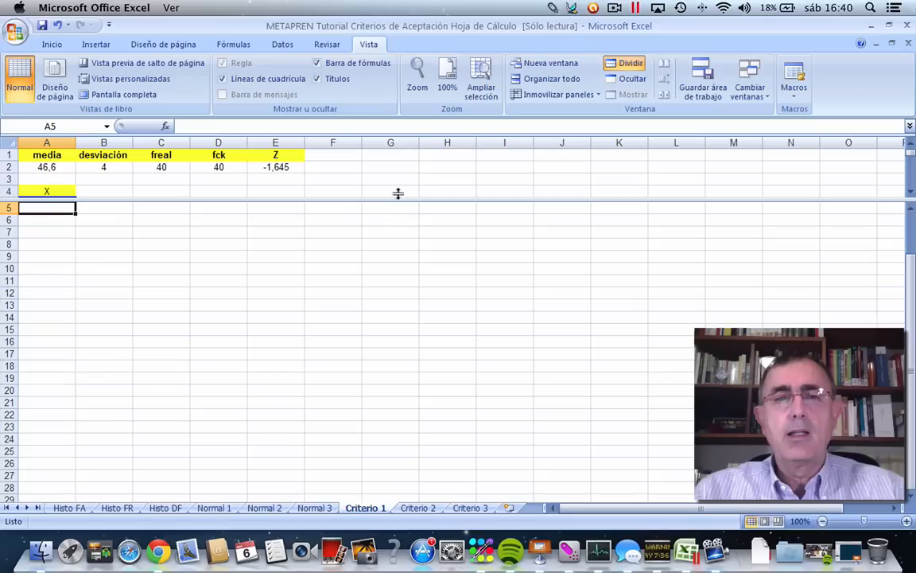
{"action": "left_click_drag", "start_coordinate": [398, 194], "coordinate": [402, 299]}
Jump to cell A2000 in the lower pane, keeping the first rows in the upper pane.
{"action": "left_click", "coordinate": [114, 302]}
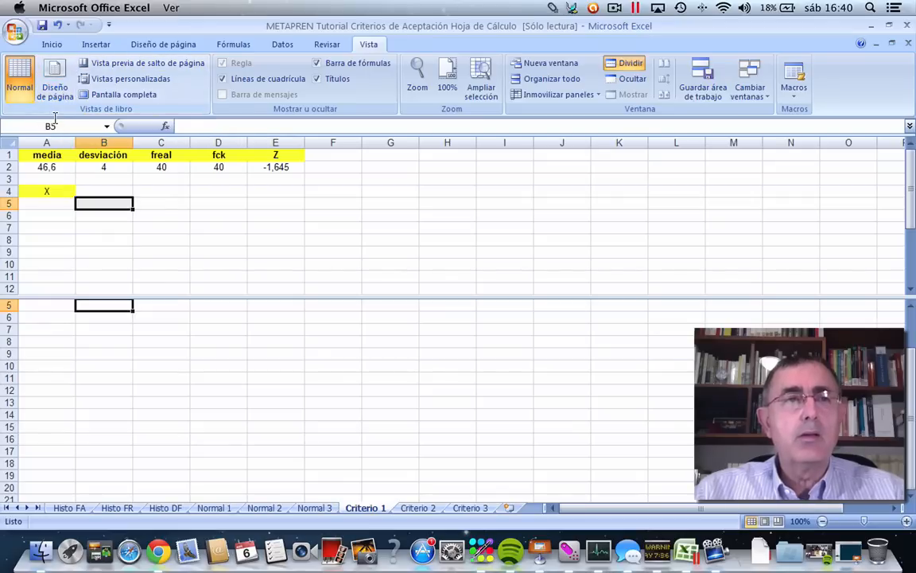
{"action": "left_click", "coordinate": [30, 124]}
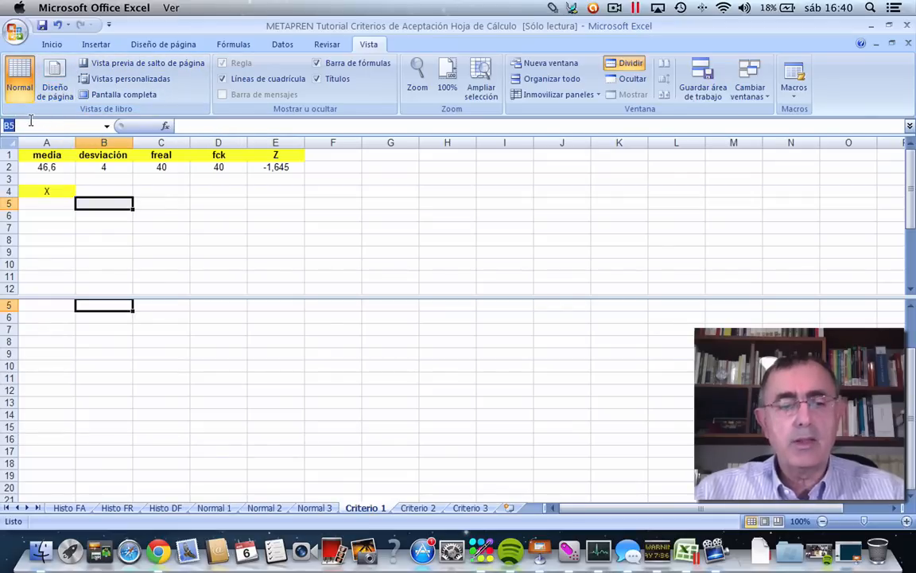
{"action": "type", "text": "a2000"}
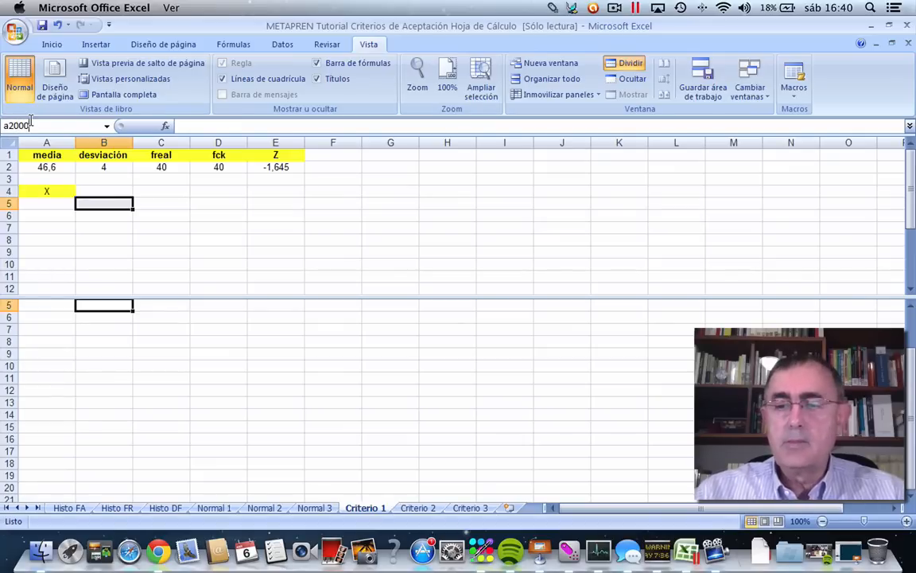
{"action": "key", "text": "Return"}
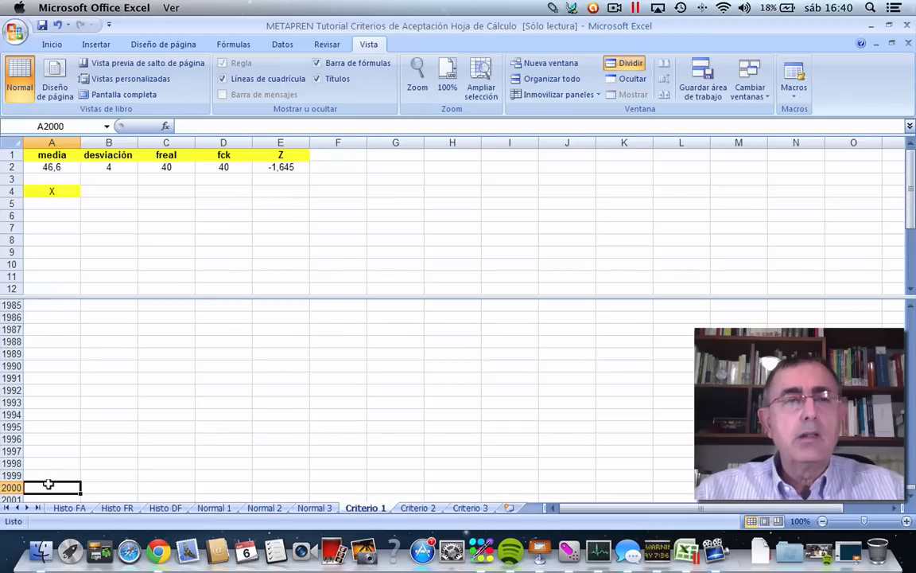
Begin the formula in A5 under the X heading with absolute references to media and desviación: =$A$2+$B$2*.
{"action": "right_click", "coordinate": [50, 203]}
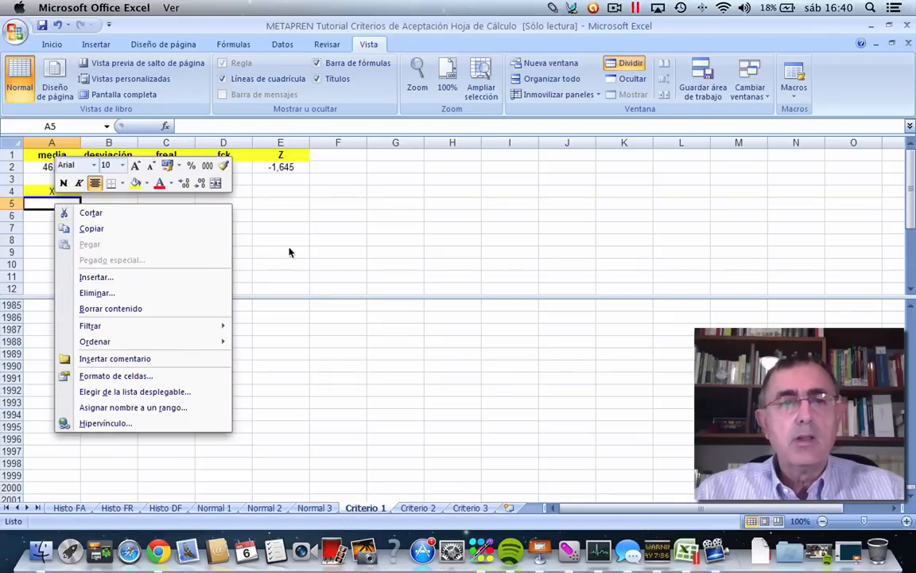
{"action": "left_click", "coordinate": [243, 240]}
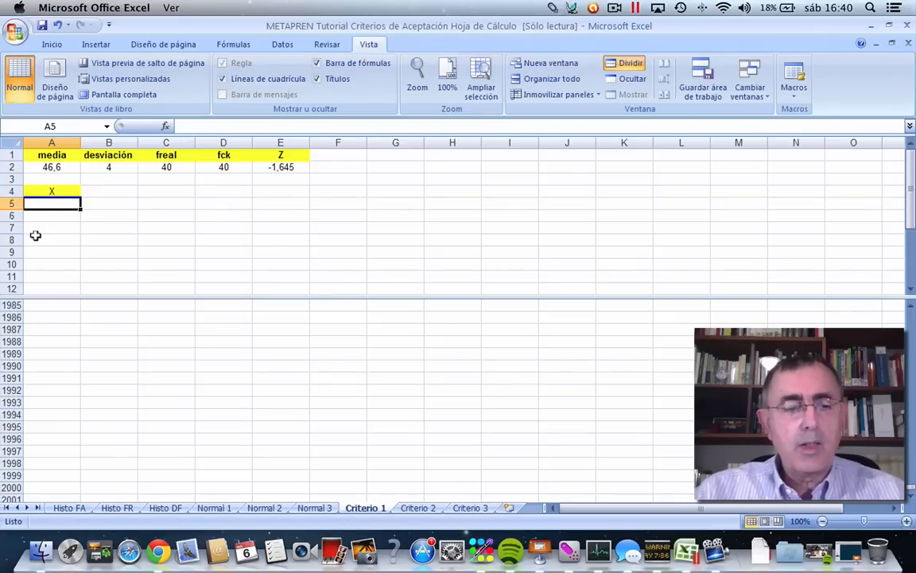
{"action": "type", "text": "="}
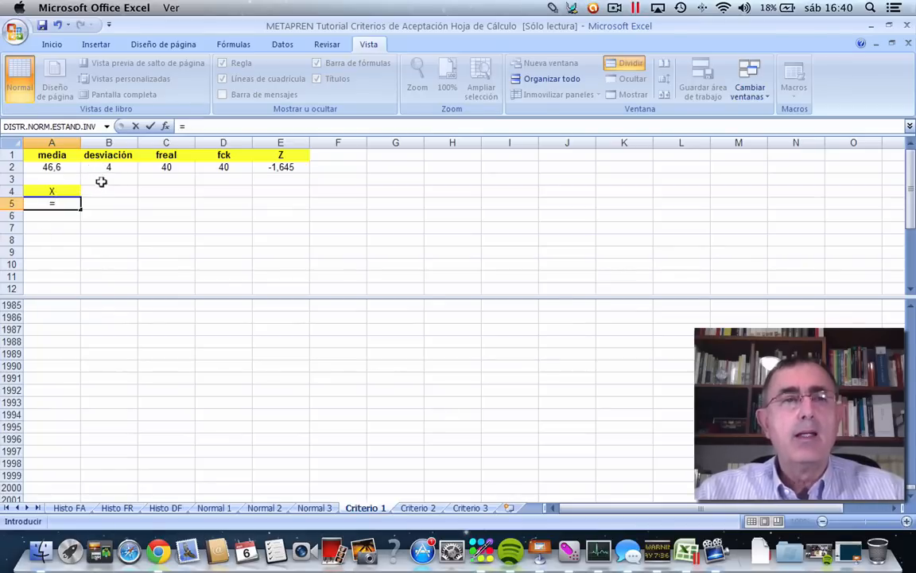
{"action": "left_click", "coordinate": [52, 167]}
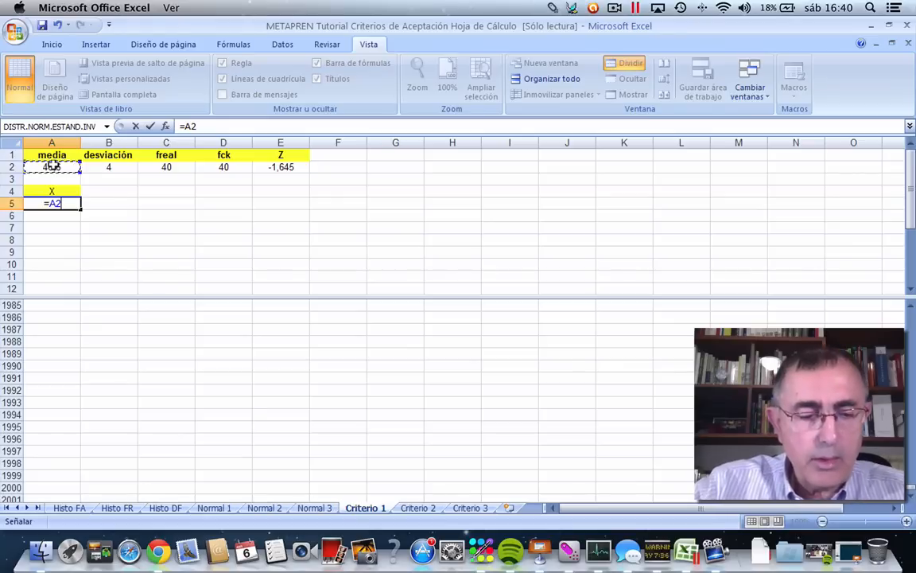
{"action": "key", "text": "F4"}
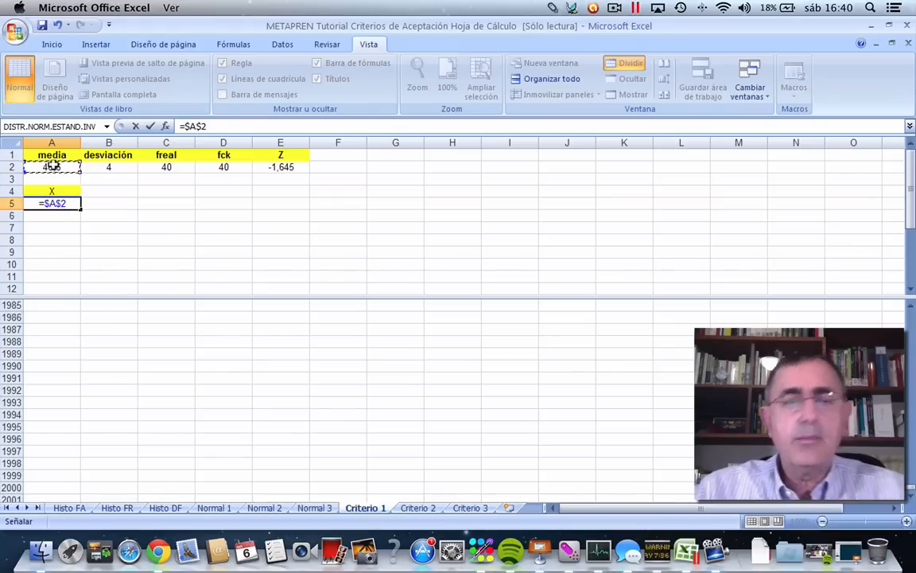
{"action": "scroll", "coordinate": [51, 165], "scroll_direction": "down", "scroll_amount": 2}
{"action": "type", "text": "+"}
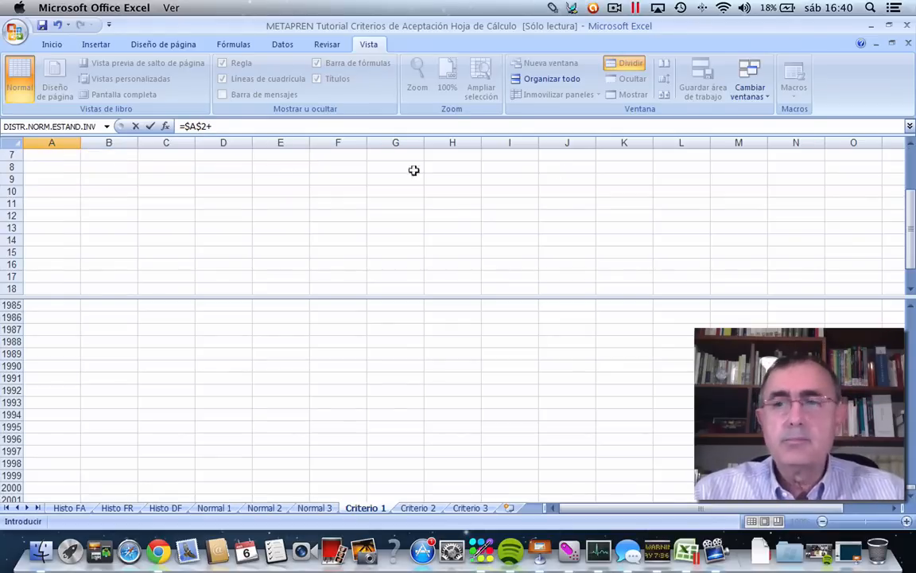
{"action": "left_click_drag", "start_coordinate": [907, 199], "coordinate": [904, 162]}
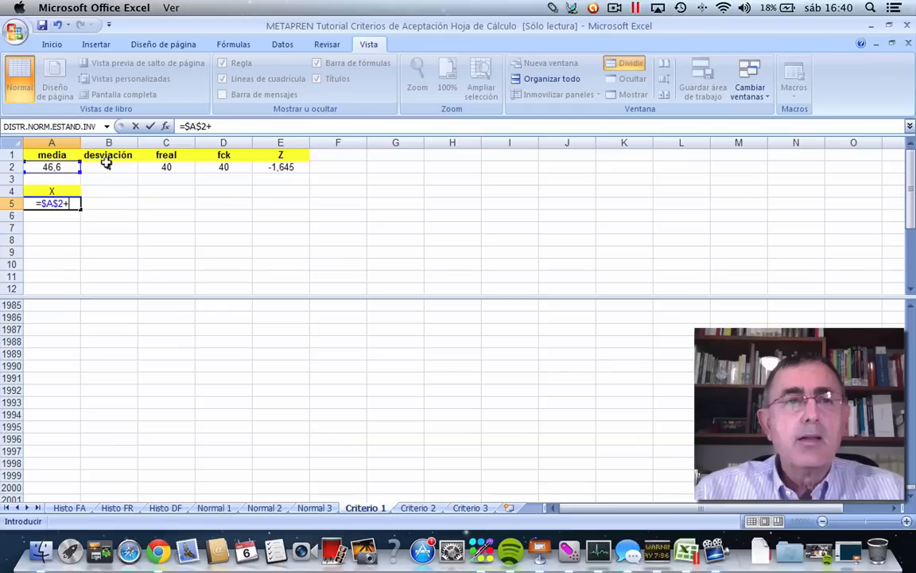
{"action": "left_click", "coordinate": [107, 164]}
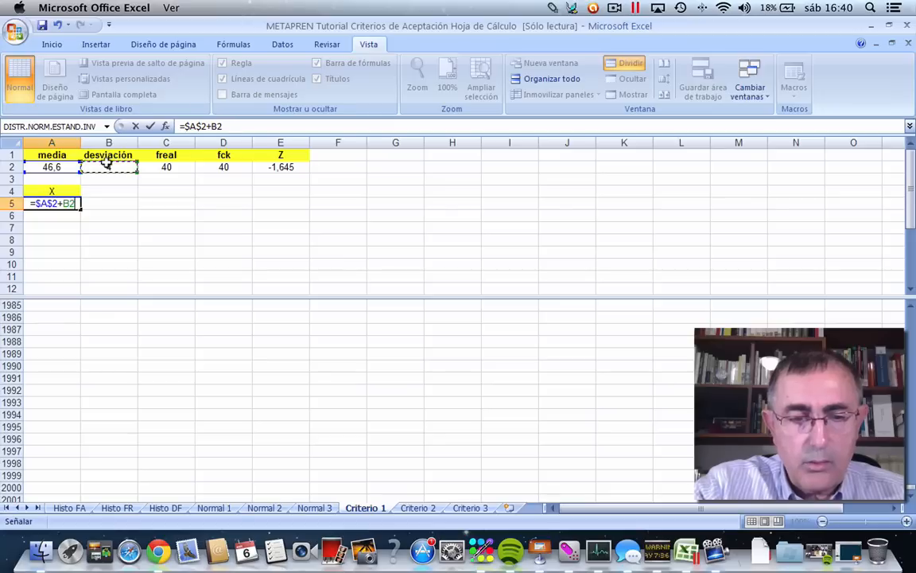
{"action": "key", "text": "F4"}
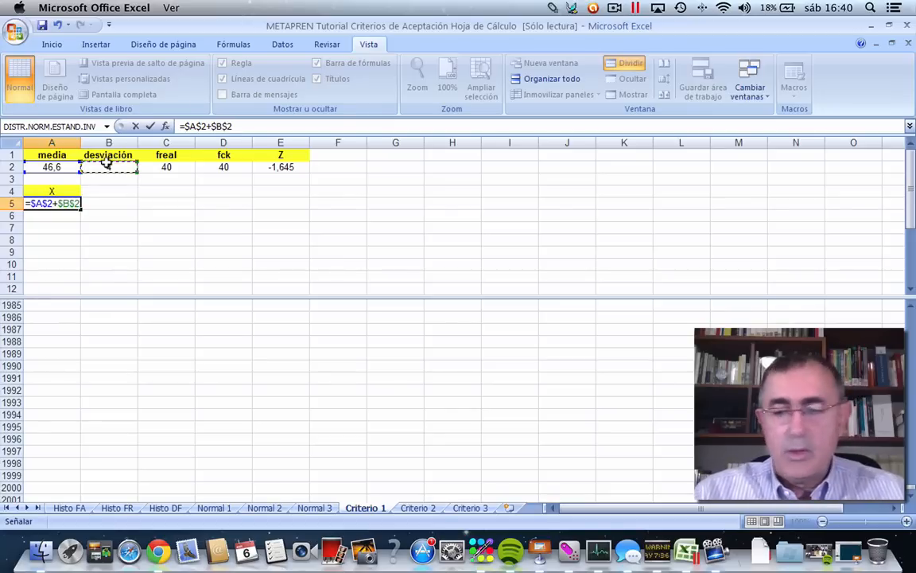
{"action": "type", "text": "*"}
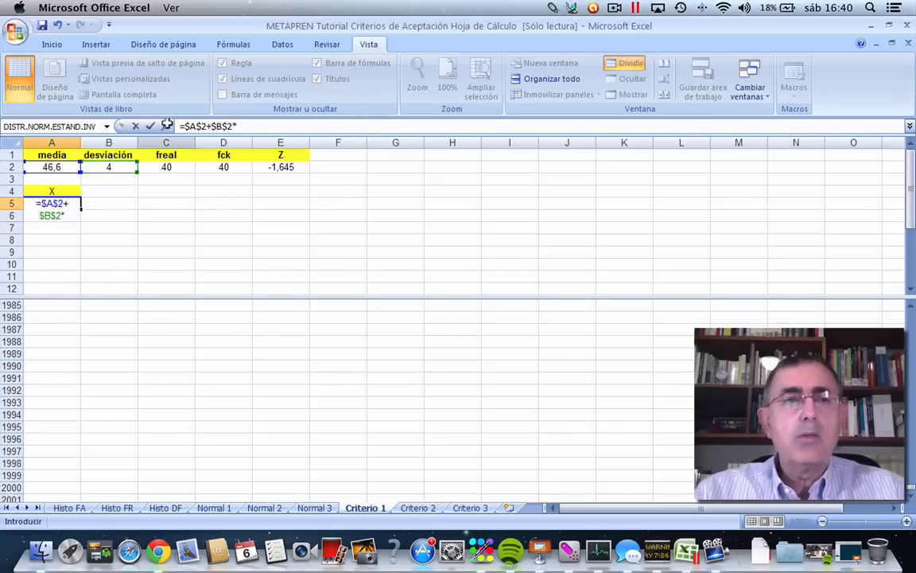
Complete the A5 formula with the function DISTR.NORM.ESTAND.INV, using aleatorio() as its Probabilidad argument.
{"action": "left_click", "coordinate": [166, 126]}
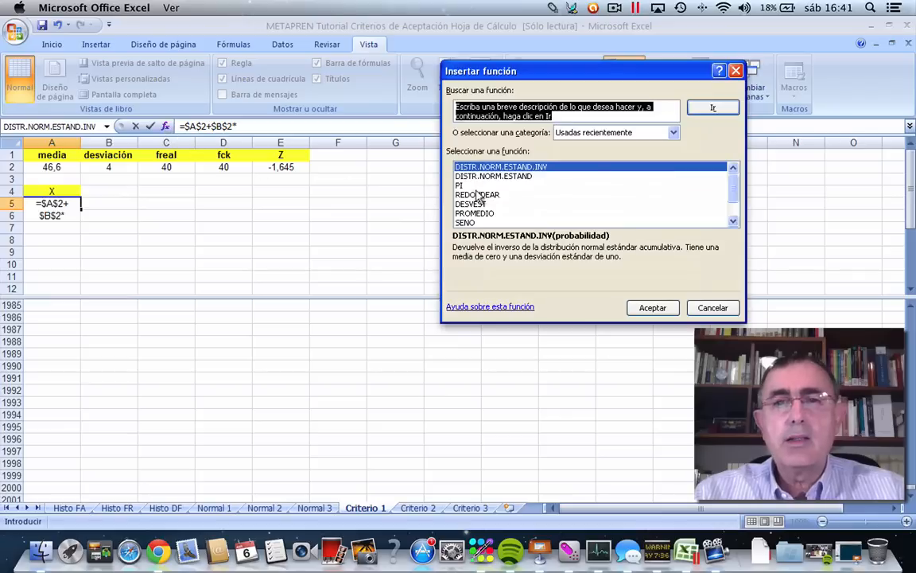
{"action": "left_click", "coordinate": [633, 308]}
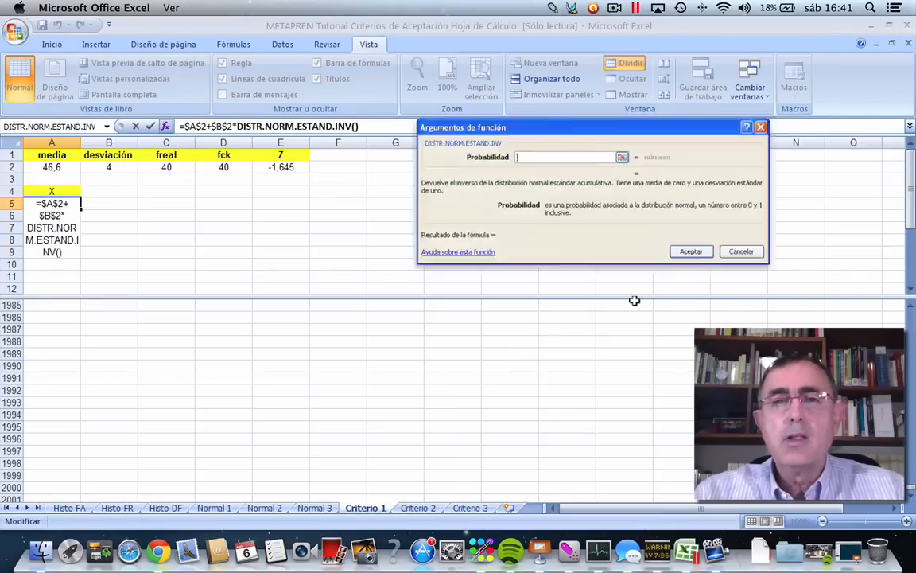
{"action": "type", "text": "al"}
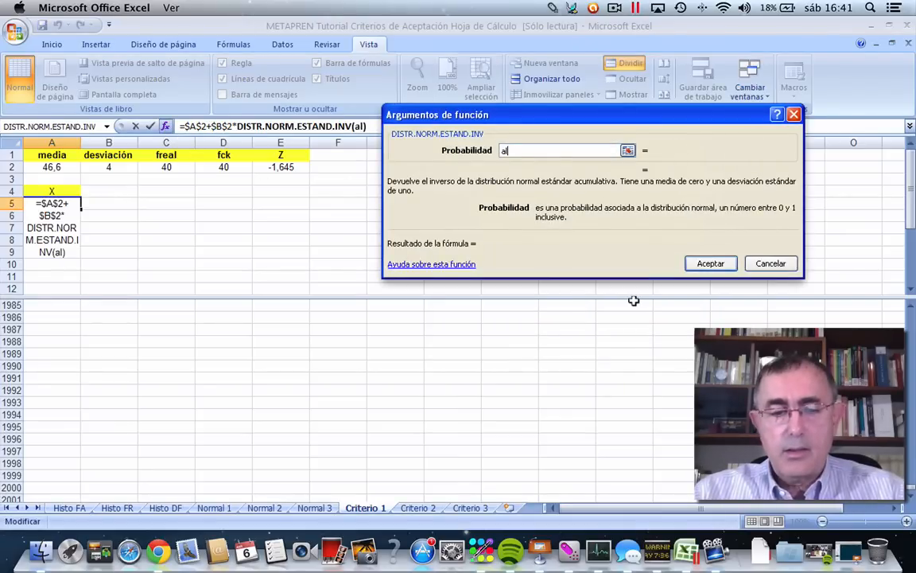
{"action": "type", "text": "eatorio"}
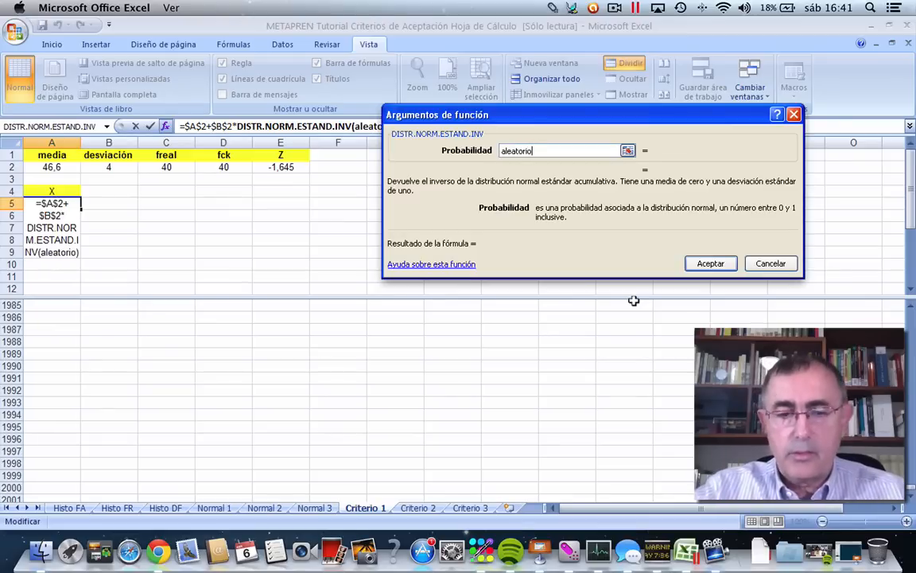
{"action": "type", "text": "()"}
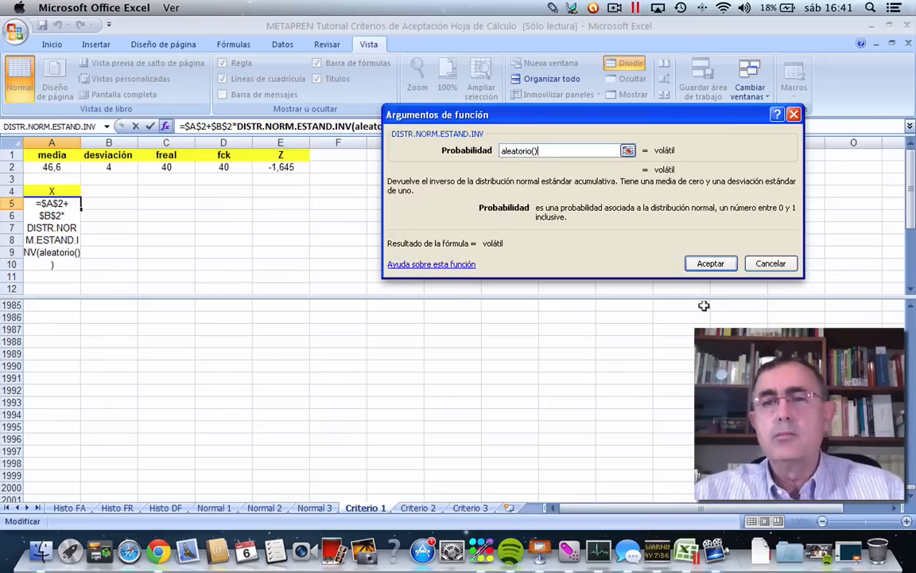
{"action": "left_click", "coordinate": [708, 263]}
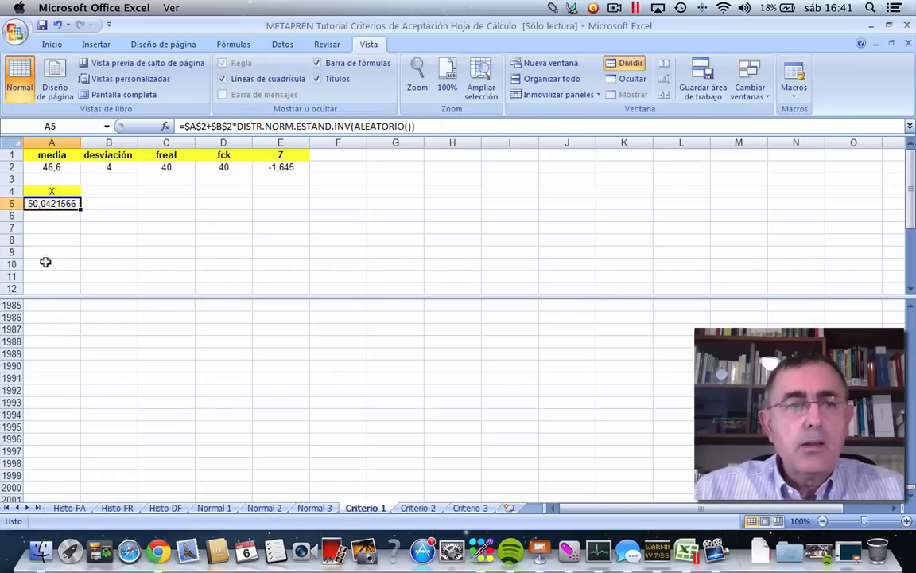
Copy the random-value formula in A5 down column X through cell A2004.
{"action": "right_click", "coordinate": [35, 203]}
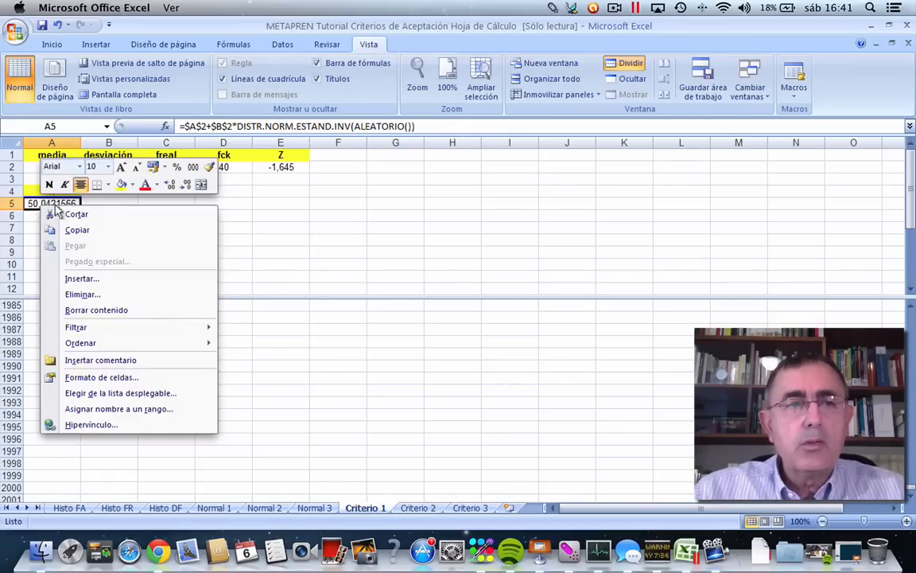
{"action": "left_click", "coordinate": [68, 230]}
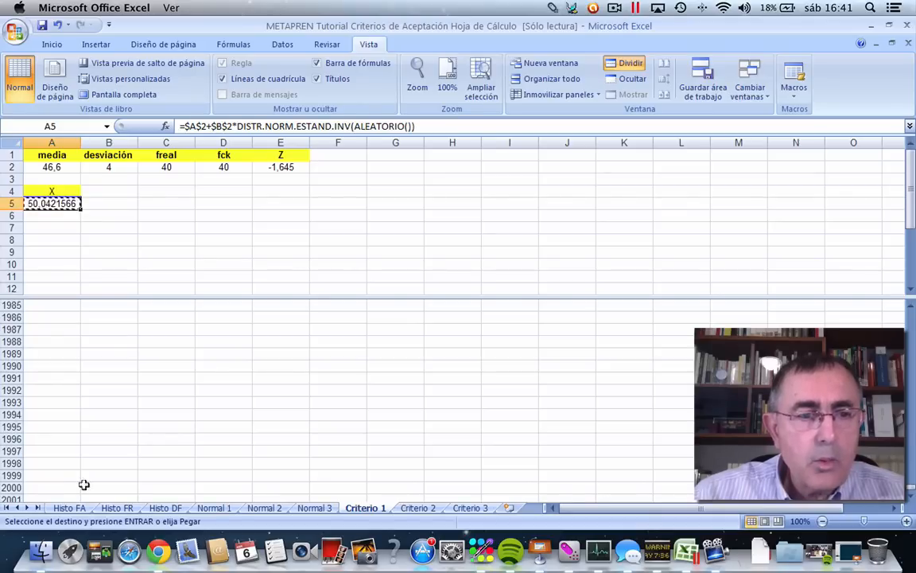
{"action": "scroll", "coordinate": [908, 506], "scroll_direction": "down", "scroll_amount": 5}
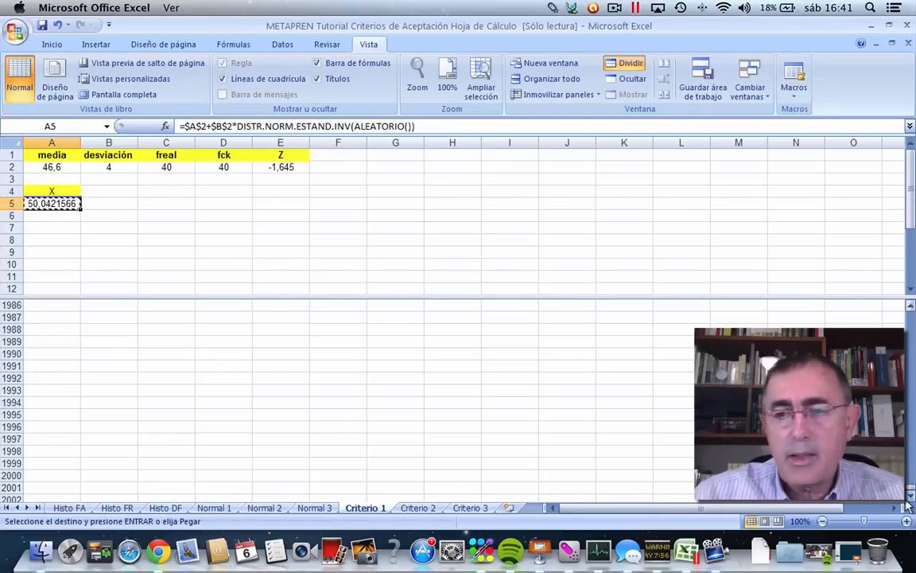
{"action": "scroll", "coordinate": [907, 506], "scroll_direction": "down", "scroll_amount": 2}
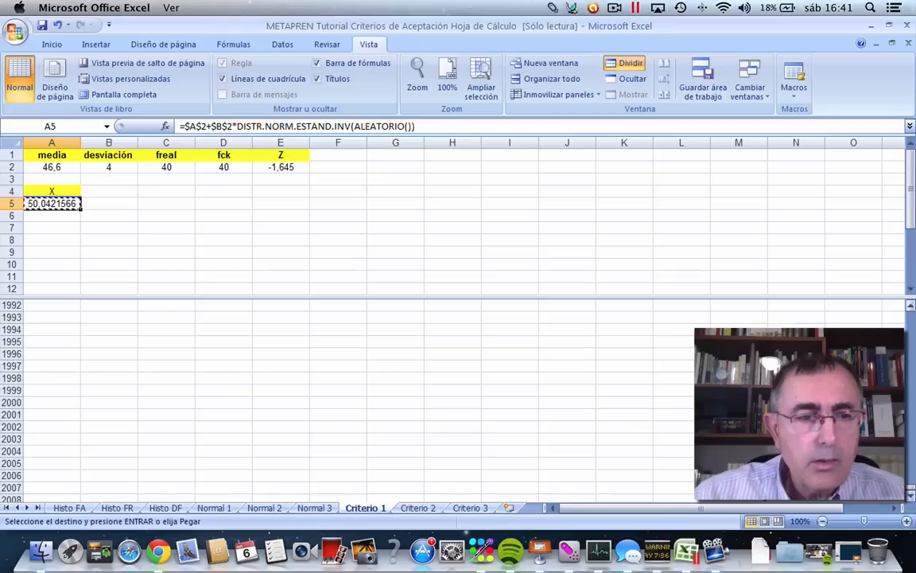
{"action": "left_click", "coordinate": [63, 448], "text": "shift"}
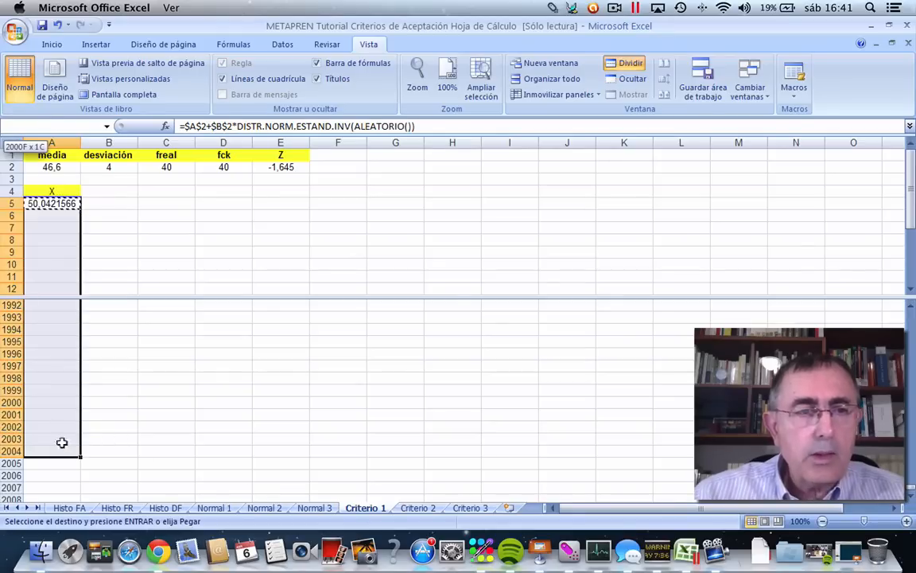
{"action": "right_click", "coordinate": [64, 228]}
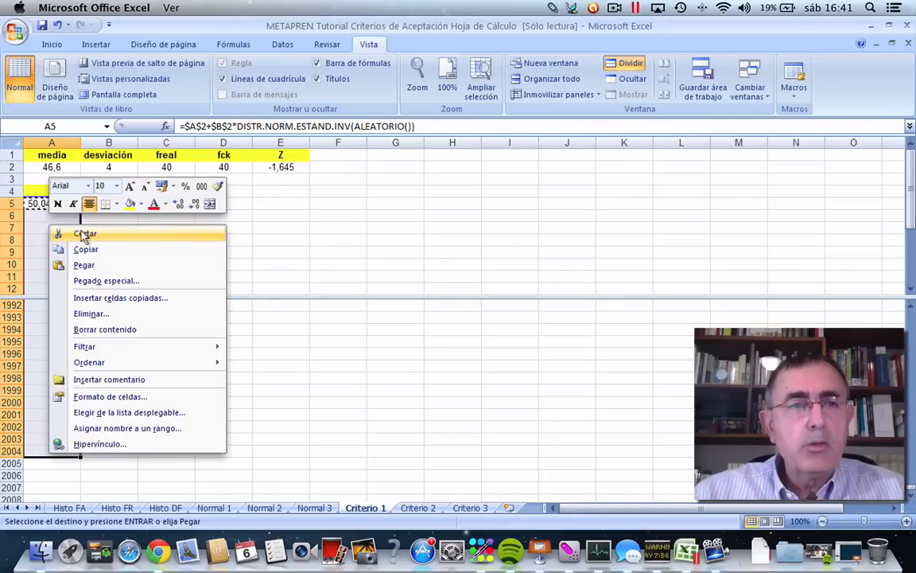
{"action": "left_click", "coordinate": [83, 265]}
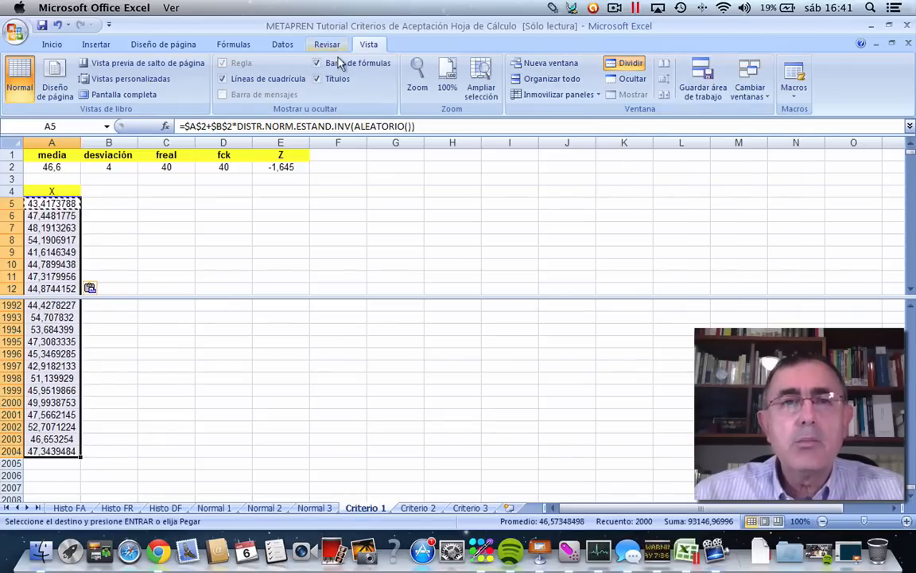
Format the X values in A5:A2004 to show one decimal place.
{"action": "left_click", "coordinate": [51, 44]}
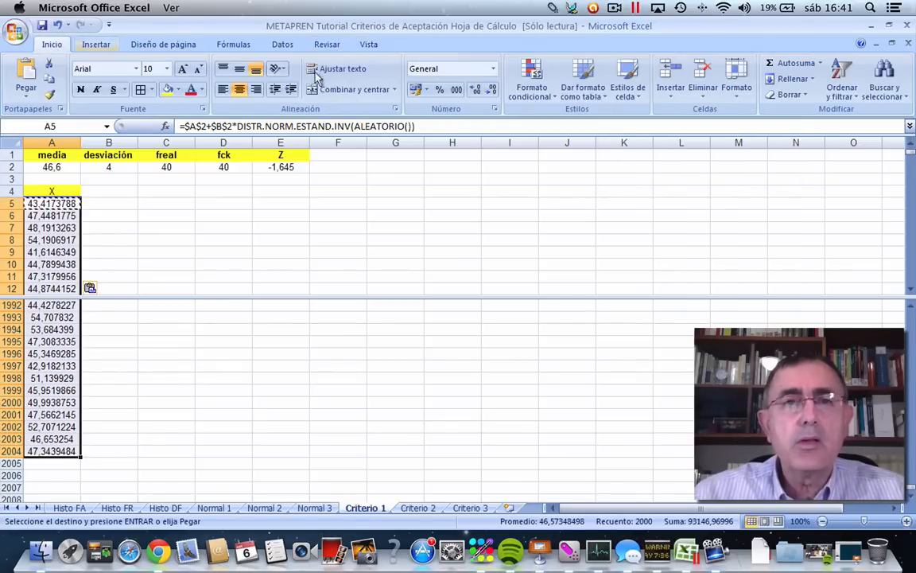
{"action": "left_click", "coordinate": [477, 91]}
{"action": "left_click", "coordinate": [477, 91]}
{"action": "left_click", "coordinate": [478, 91]}
{"action": "left_click", "coordinate": [478, 92]}
{"action": "left_click", "coordinate": [478, 91]}
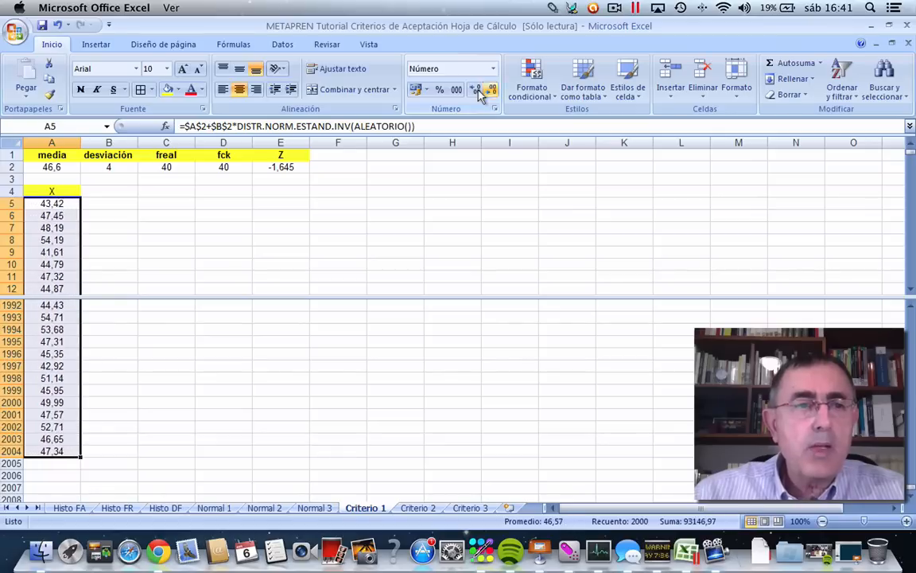
{"action": "left_click", "coordinate": [480, 91]}
{"action": "left_click", "coordinate": [479, 91]}
{"action": "left_click", "coordinate": [472, 90]}
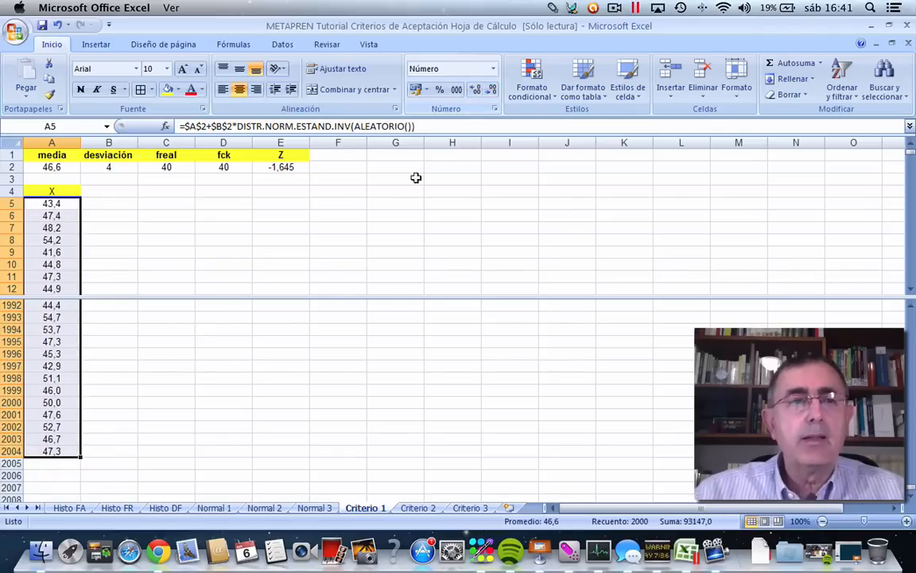
{"action": "left_click", "coordinate": [164, 227]}
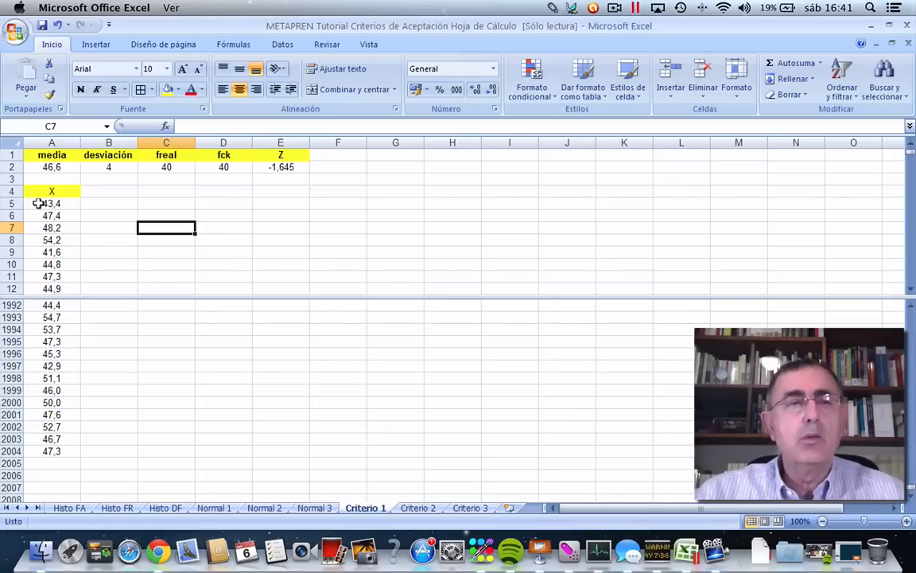
Enter the heading x>fck in B4 and give it the same yellow fill as the X heading.
{"action": "left_click", "coordinate": [113, 189]}
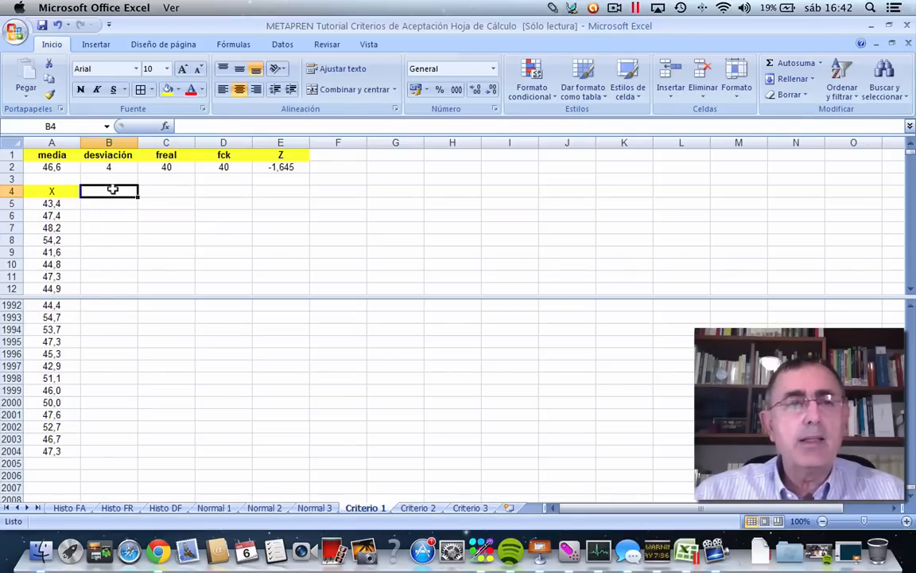
{"action": "type", "text": "x>"}
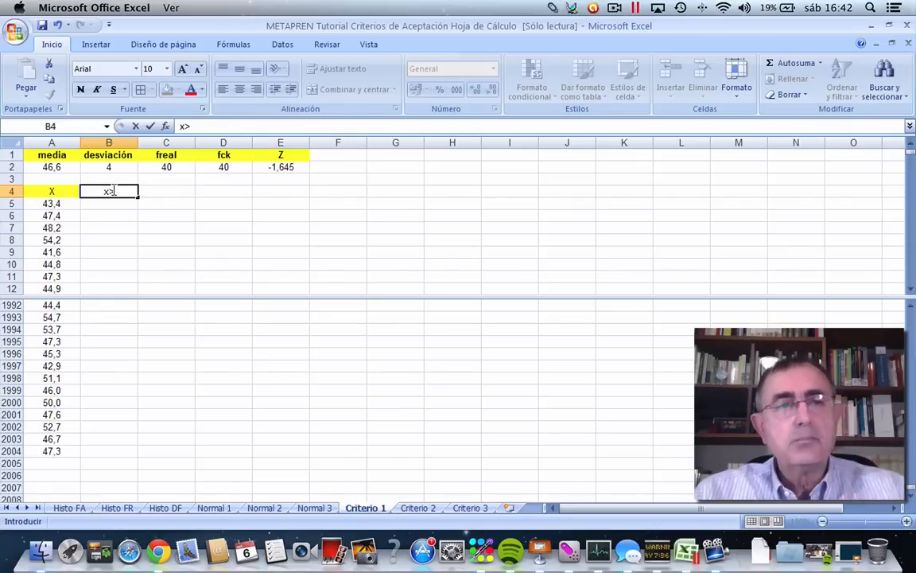
{"action": "type", "text": "ck"}
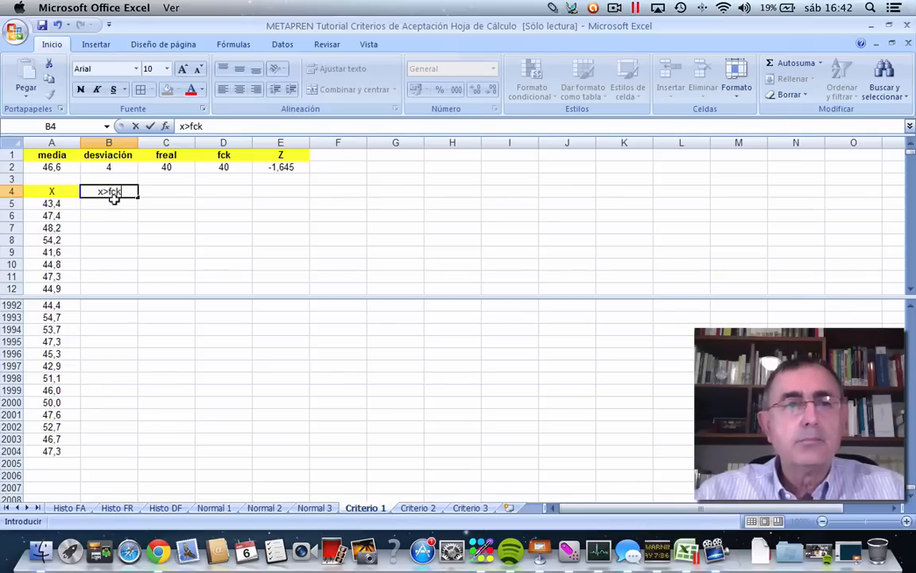
{"action": "key", "text": "Return"}
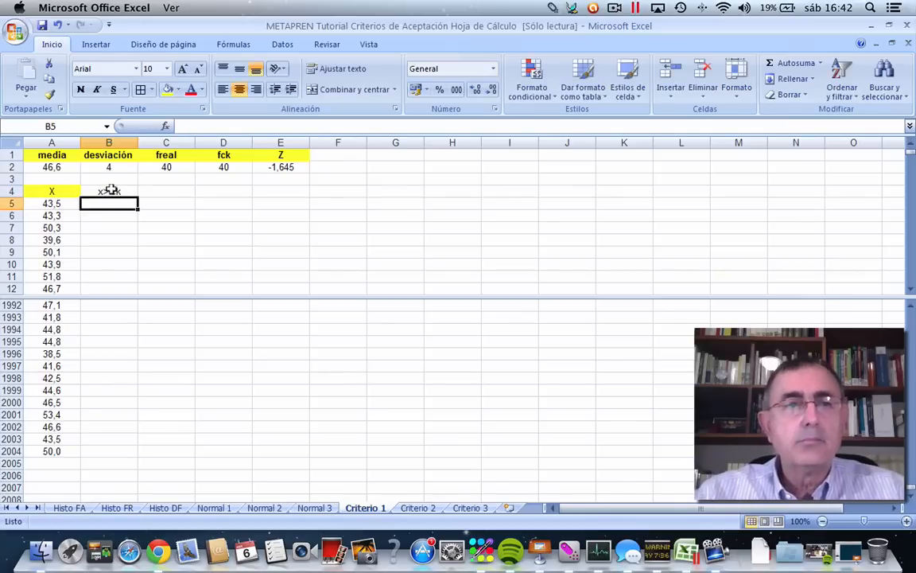
{"action": "left_click", "coordinate": [116, 190]}
{"action": "left_click", "coordinate": [167, 89]}
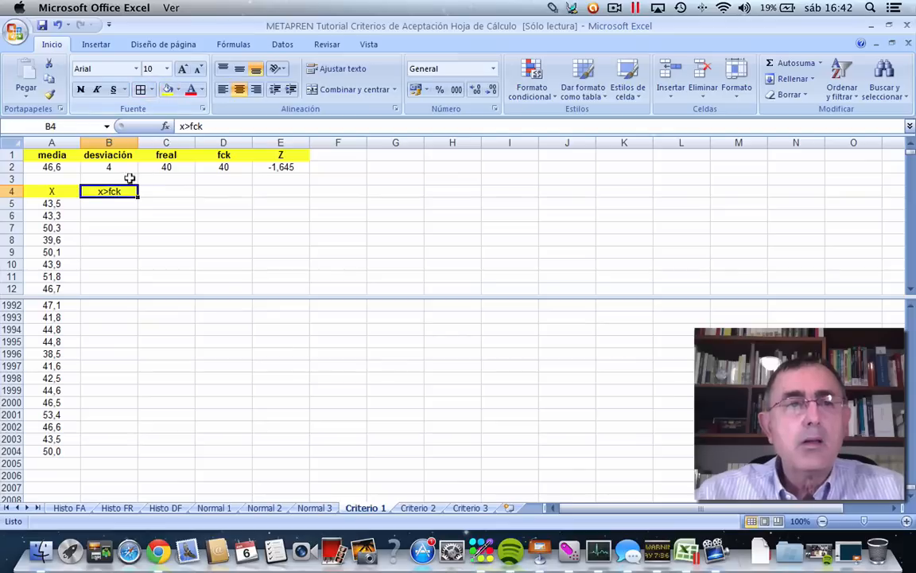
Insert the SI function from the Lógicas category in B5, keeping its arguments dialog clear of the data.
{"action": "left_click", "coordinate": [107, 201]}
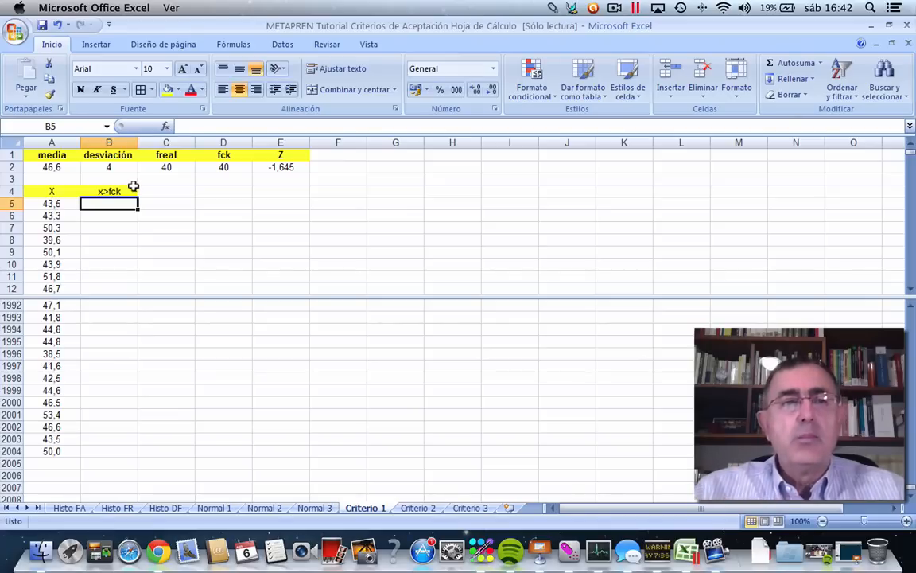
{"action": "left_click", "coordinate": [165, 126]}
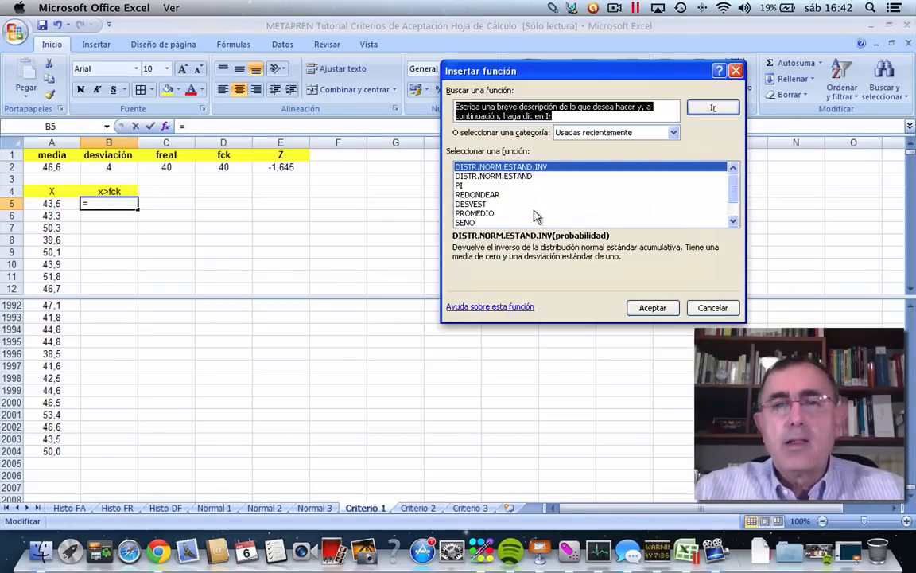
{"action": "left_click", "coordinate": [601, 132]}
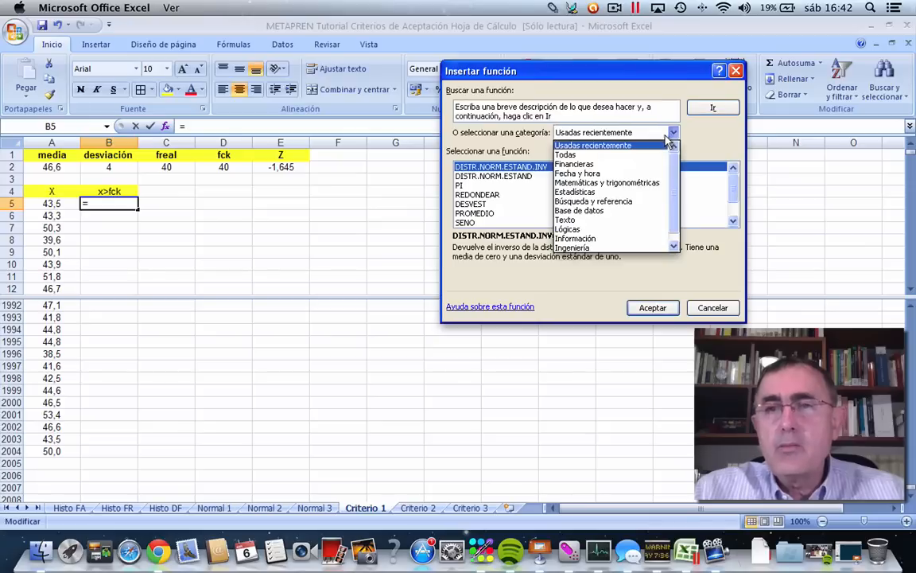
{"action": "left_click", "coordinate": [567, 229]}
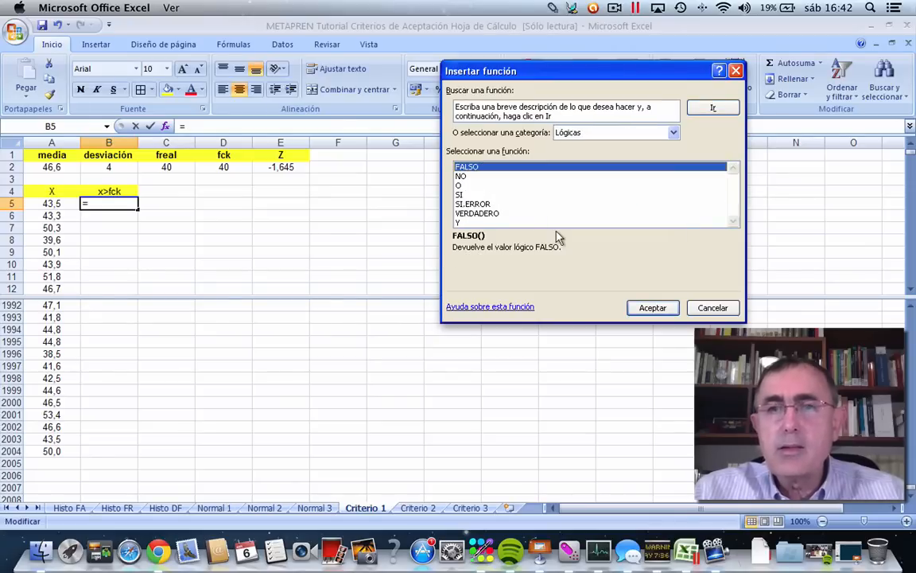
{"action": "left_click", "coordinate": [460, 194]}
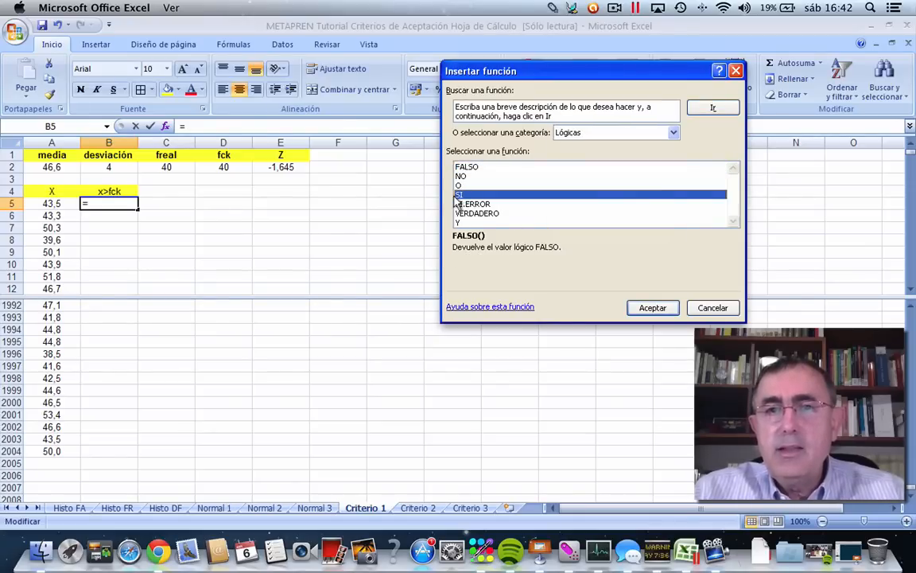
{"action": "left_click", "coordinate": [637, 307]}
{"action": "left_click_drag", "start_coordinate": [536, 97], "coordinate": [578, 90]}
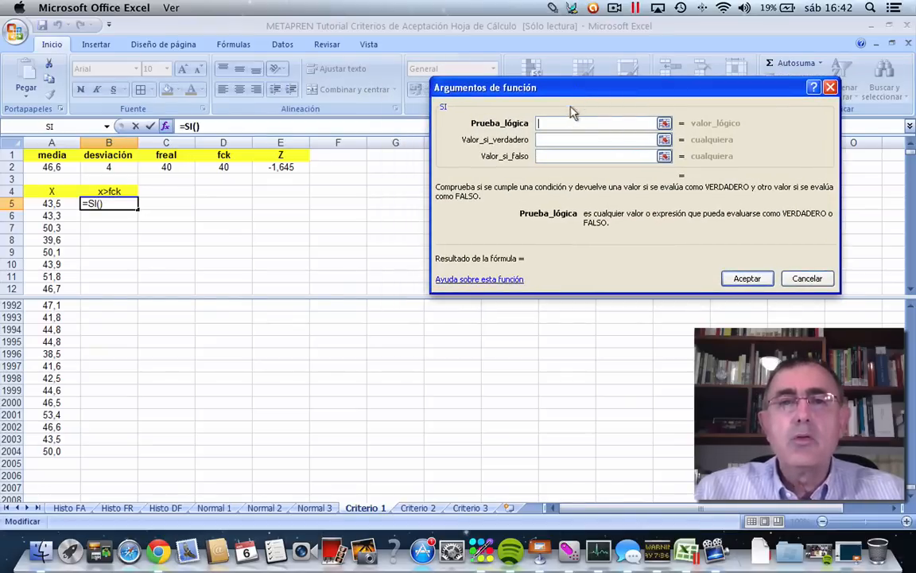
Complete the B5 SI function with the test A5<$D$2, returning 0 if true and 1 if false.
{"action": "left_click", "coordinate": [46, 201]}
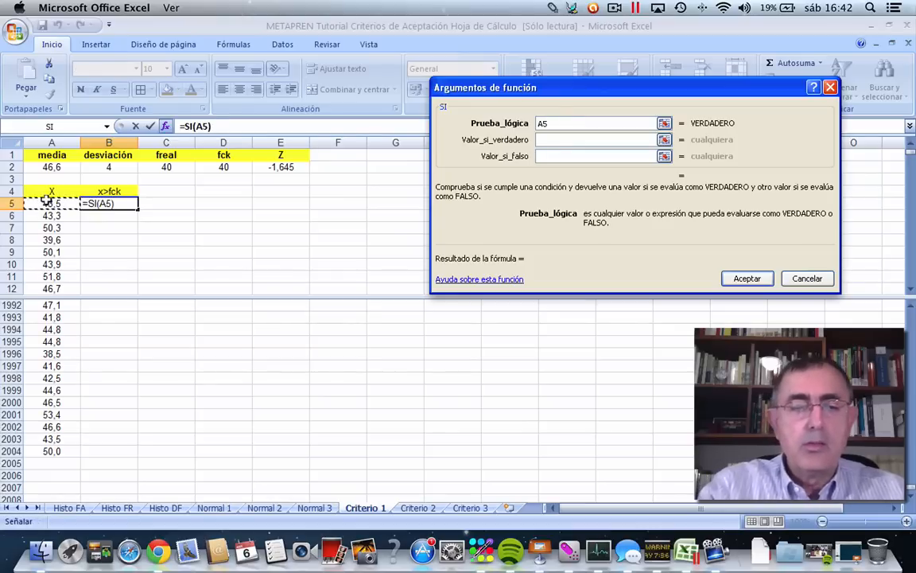
{"action": "type", "text": "<"}
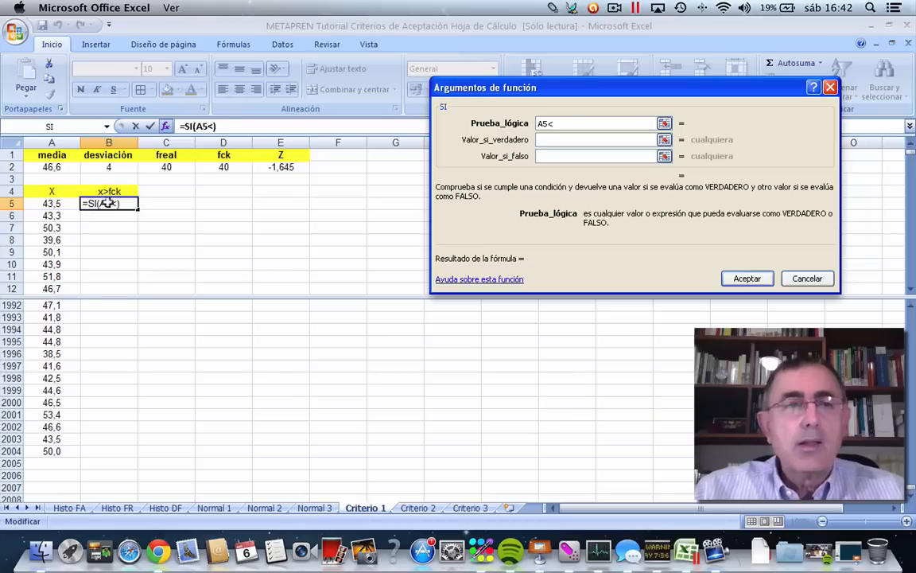
{"action": "left_click", "coordinate": [220, 166]}
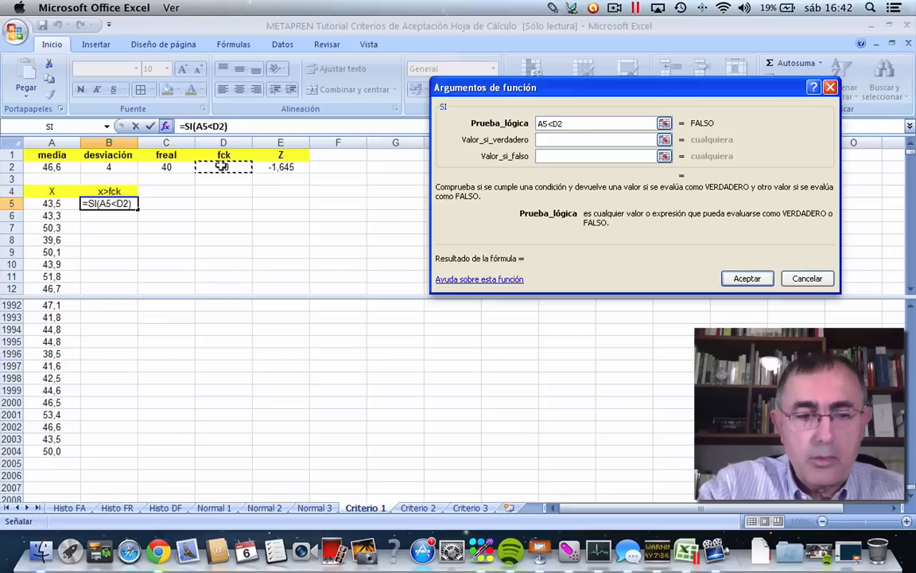
{"action": "key", "text": "F4"}
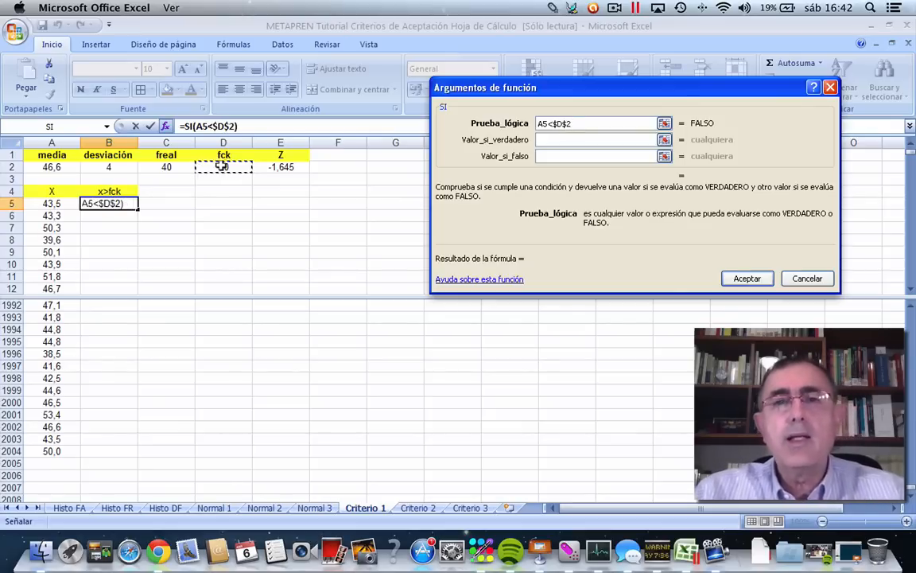
{"action": "left_click", "coordinate": [553, 139]}
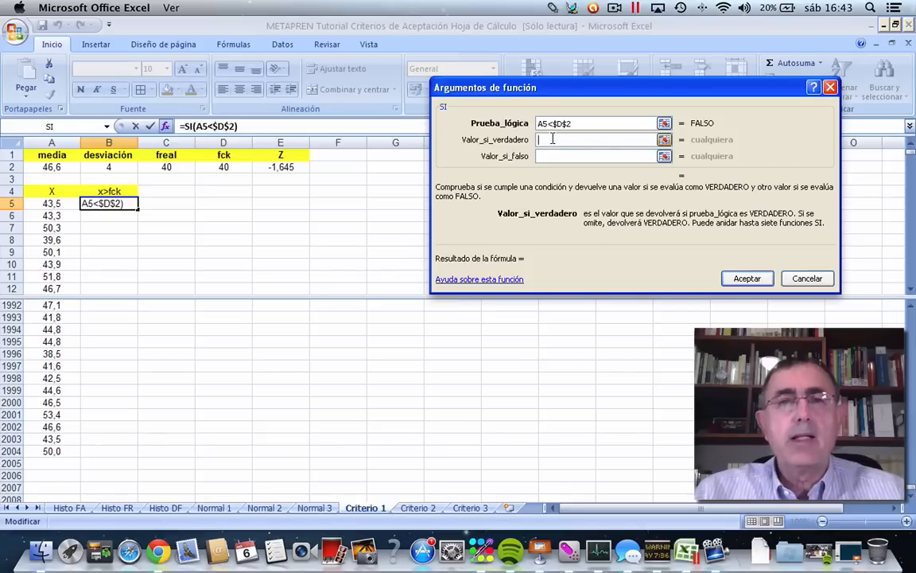
{"action": "type", "text": "0"}
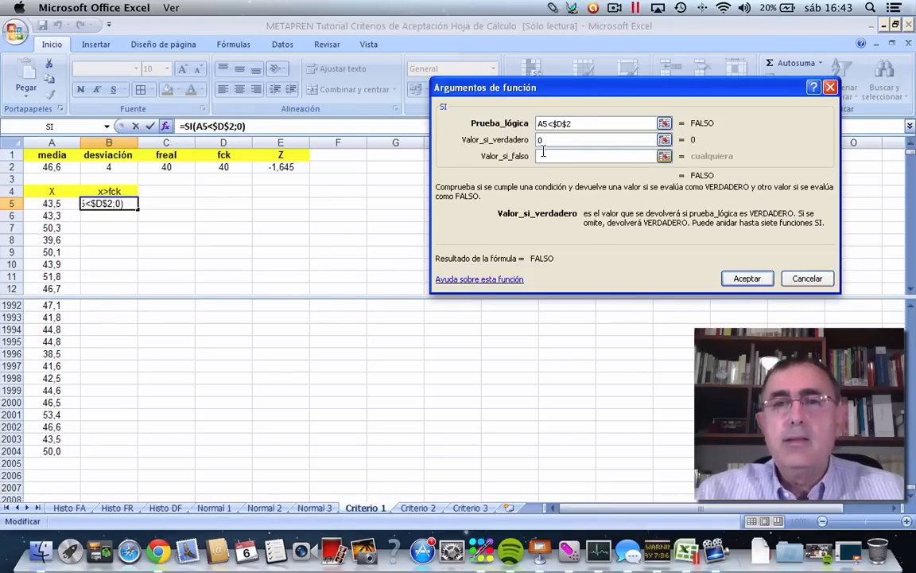
{"action": "left_click", "coordinate": [543, 155]}
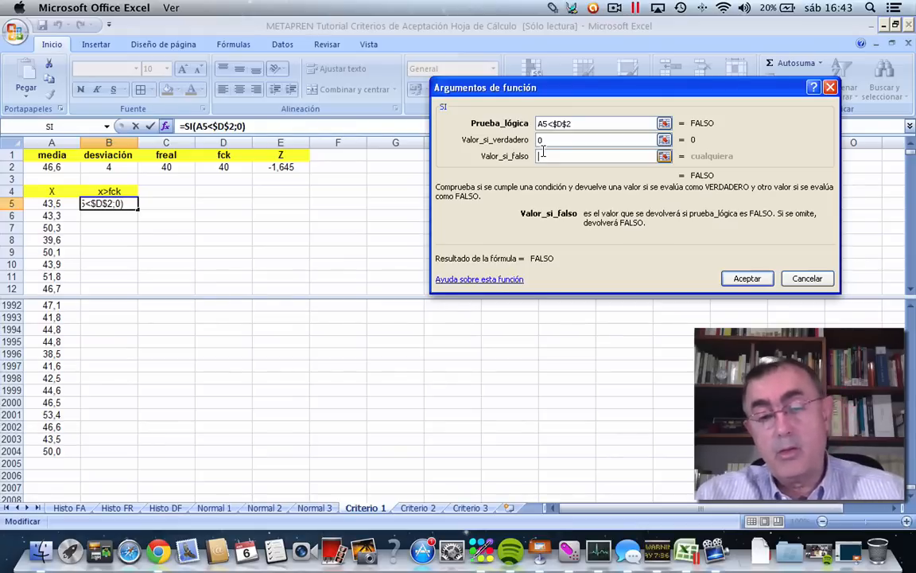
{"action": "type", "text": "1"}
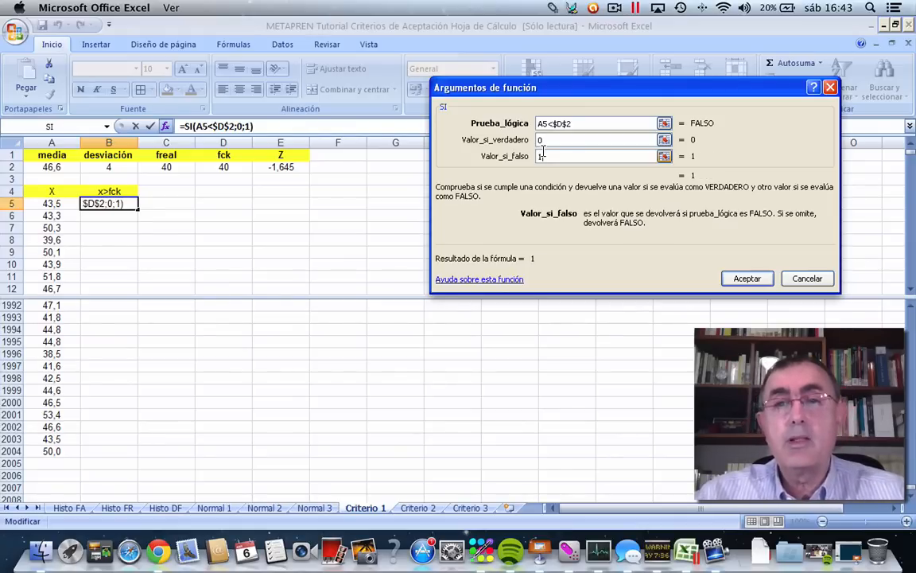
{"action": "left_click", "coordinate": [741, 277]}
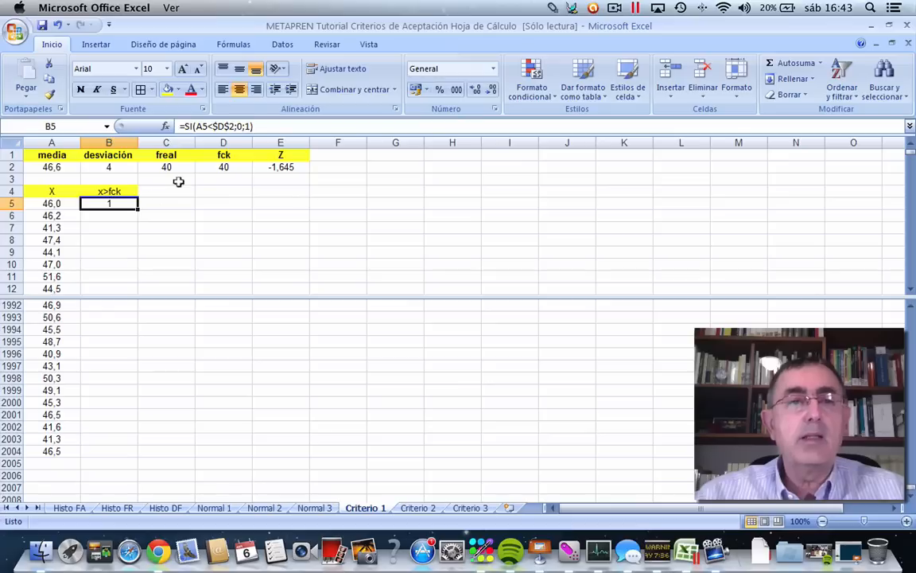
Copy the SI formula from B5 down the x>fck column through B2004.
{"action": "right_click", "coordinate": [114, 201]}
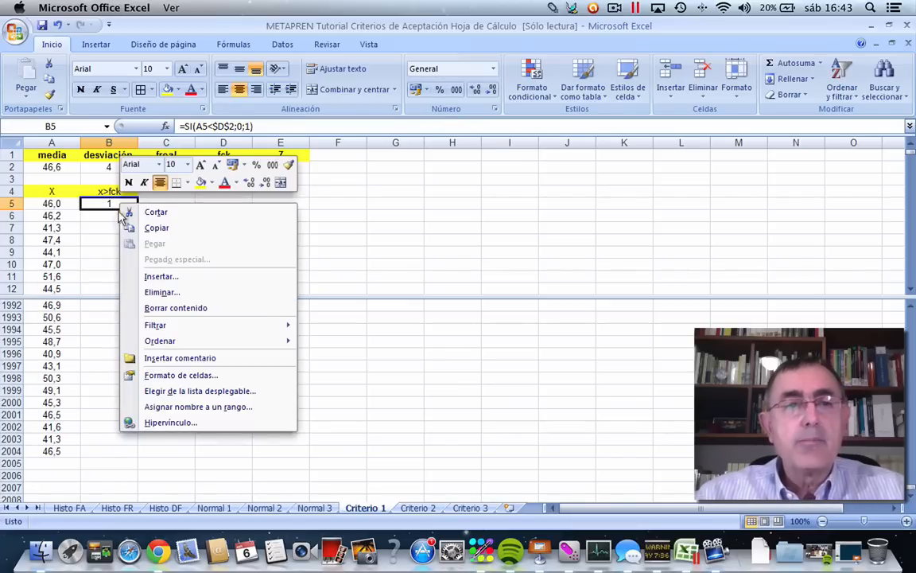
{"action": "left_click", "coordinate": [152, 229]}
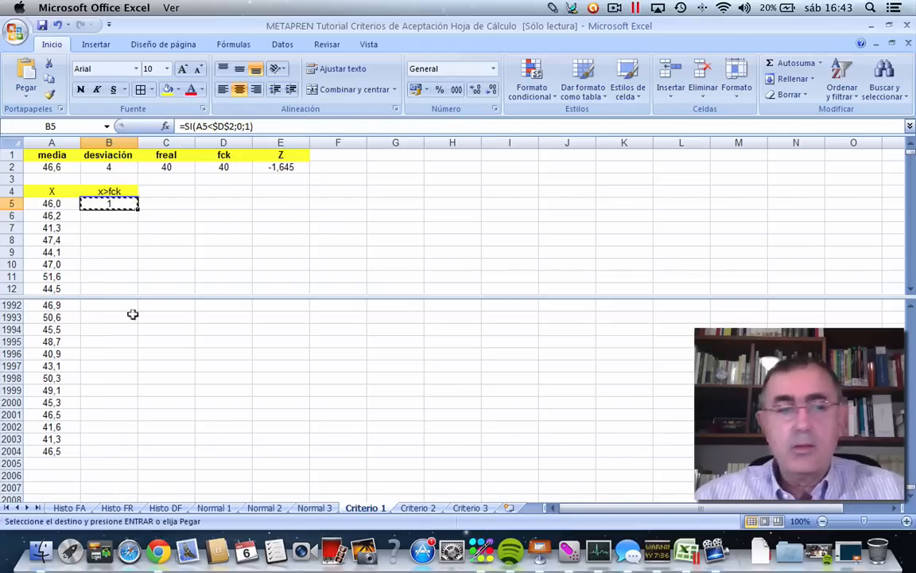
{"action": "left_click", "coordinate": [99, 447], "text": "shift"}
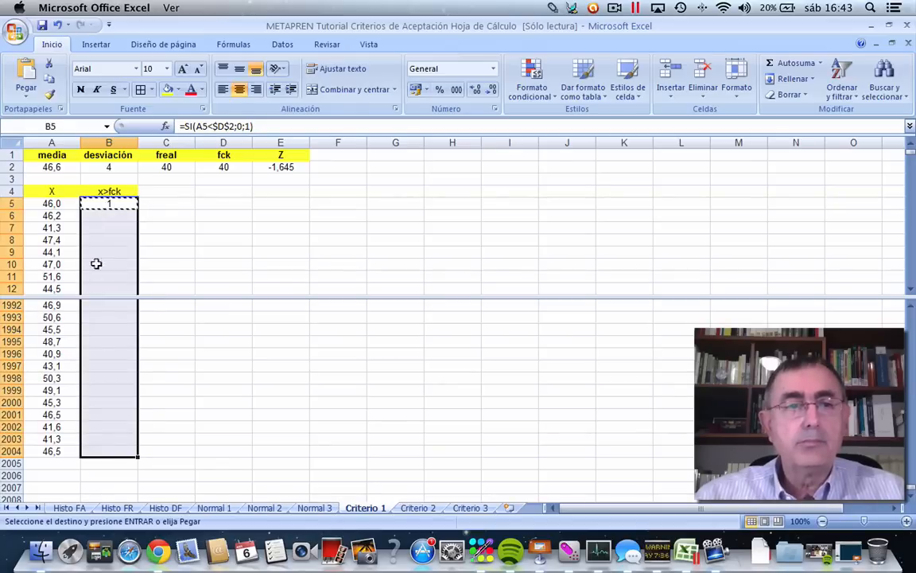
{"action": "right_click", "coordinate": [99, 225]}
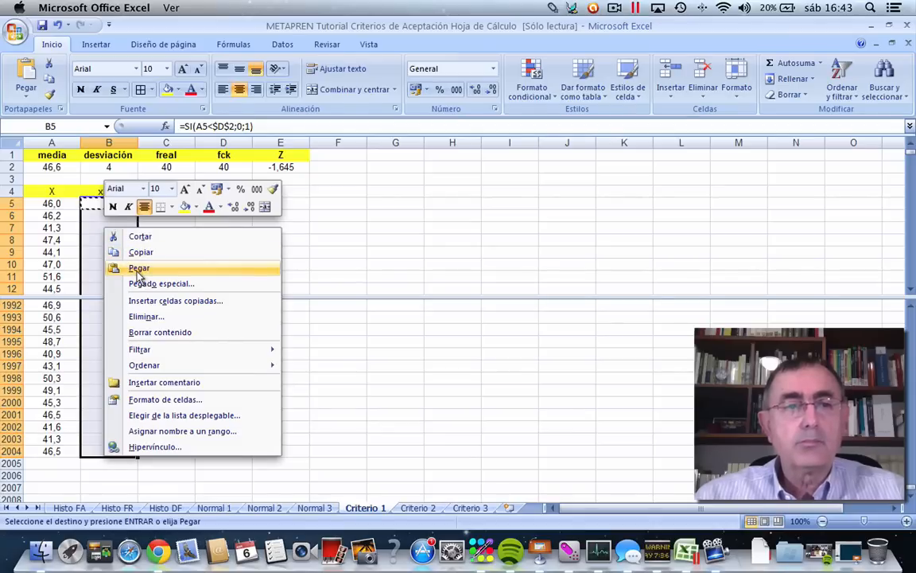
{"action": "left_click", "coordinate": [140, 270]}
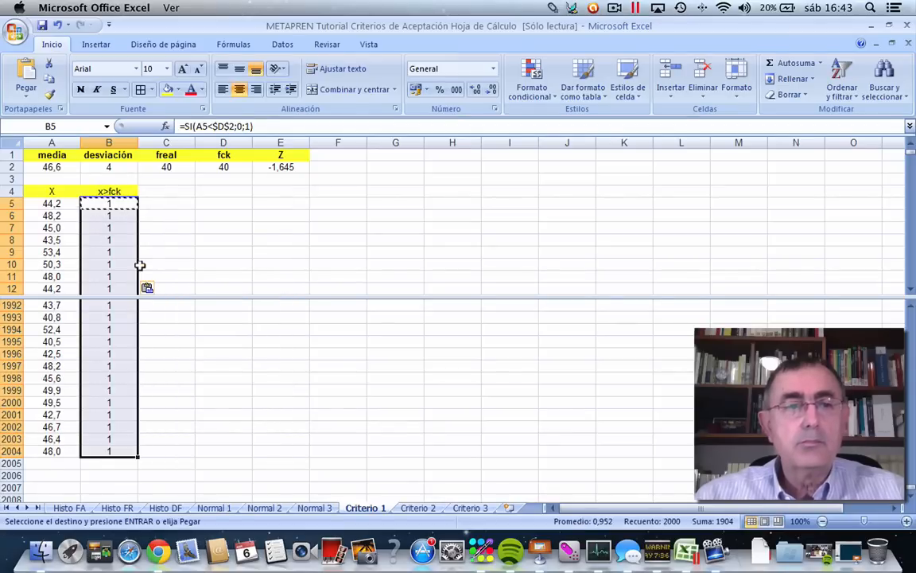
{"action": "left_click", "coordinate": [221, 314]}
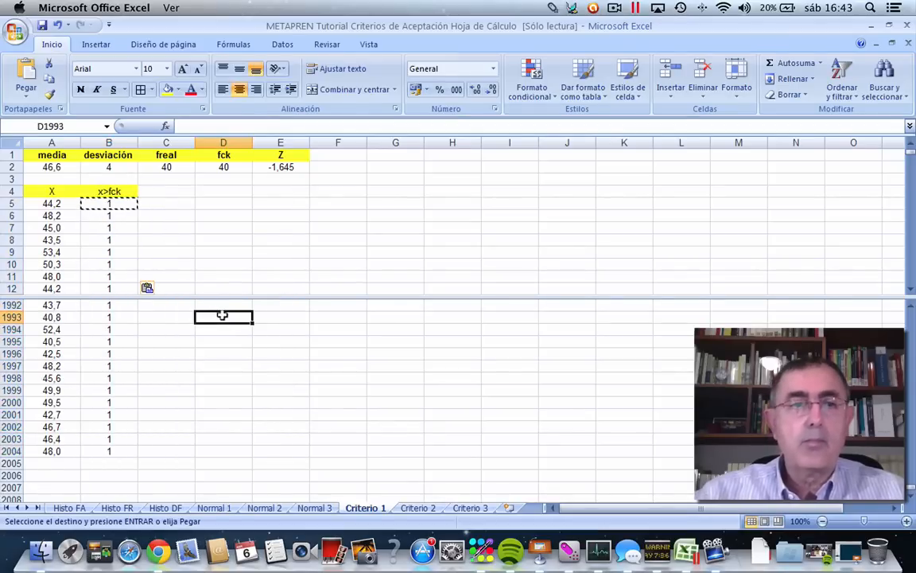
{"action": "double_click", "coordinate": [221, 315]}
{"action": "left_click", "coordinate": [272, 264]}
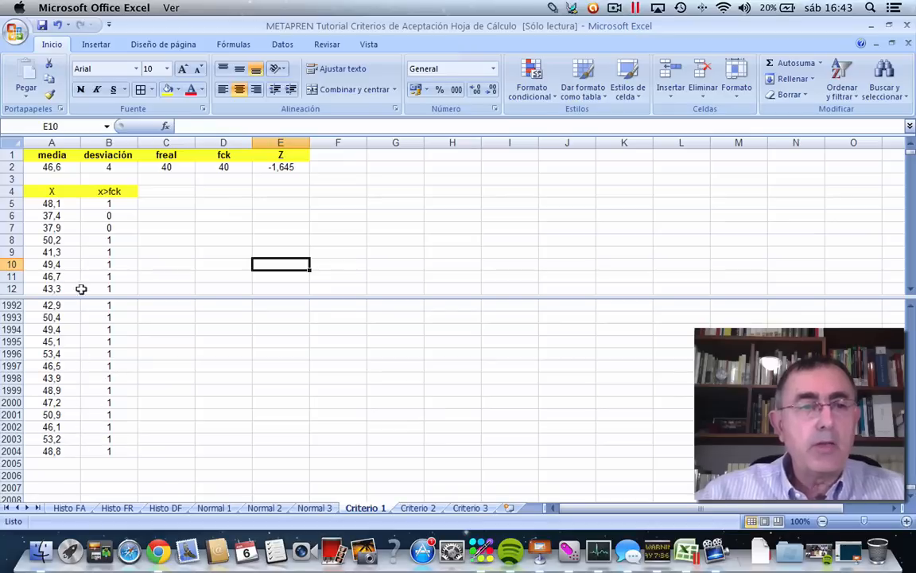
Give B2005 a yellow fill and bold text, and total the 0/1 column there with =SUMA(B5:B2004).
{"action": "left_click", "coordinate": [99, 461]}
{"action": "left_click", "coordinate": [165, 91]}
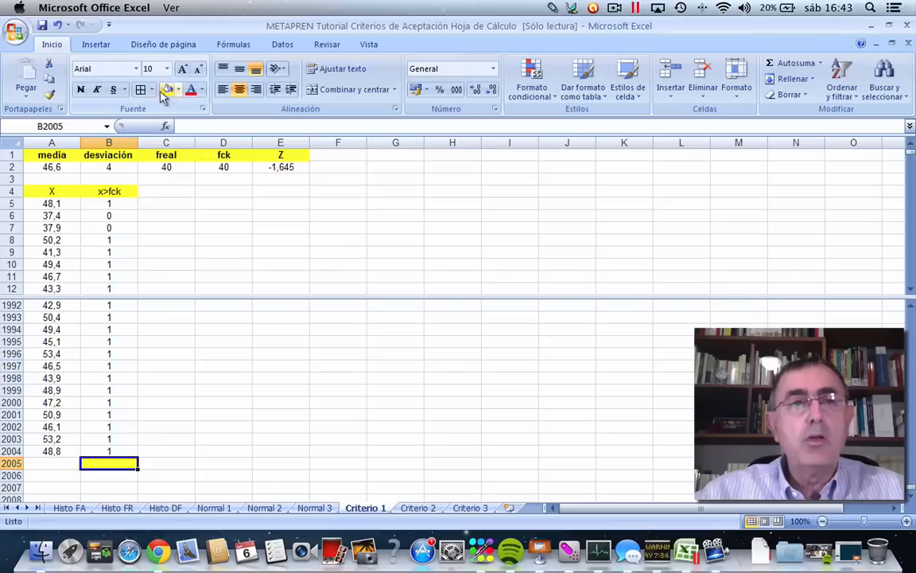
{"action": "left_click", "coordinate": [79, 90]}
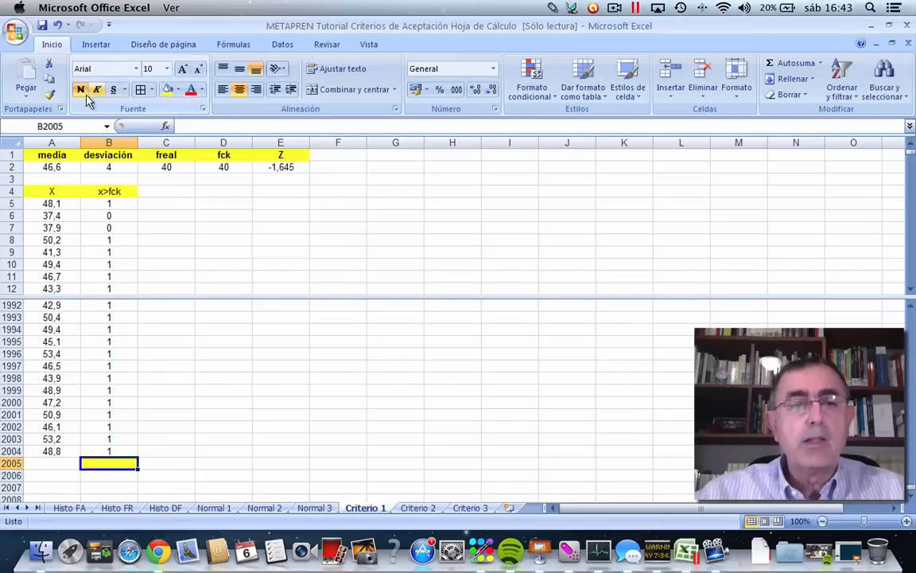
{"action": "left_click", "coordinate": [767, 64]}
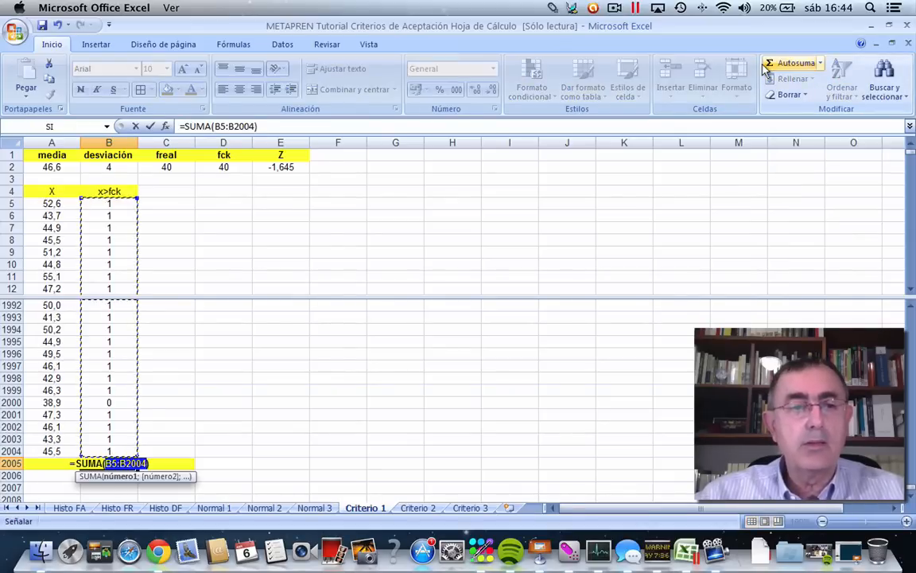
{"action": "left_click", "coordinate": [148, 127]}
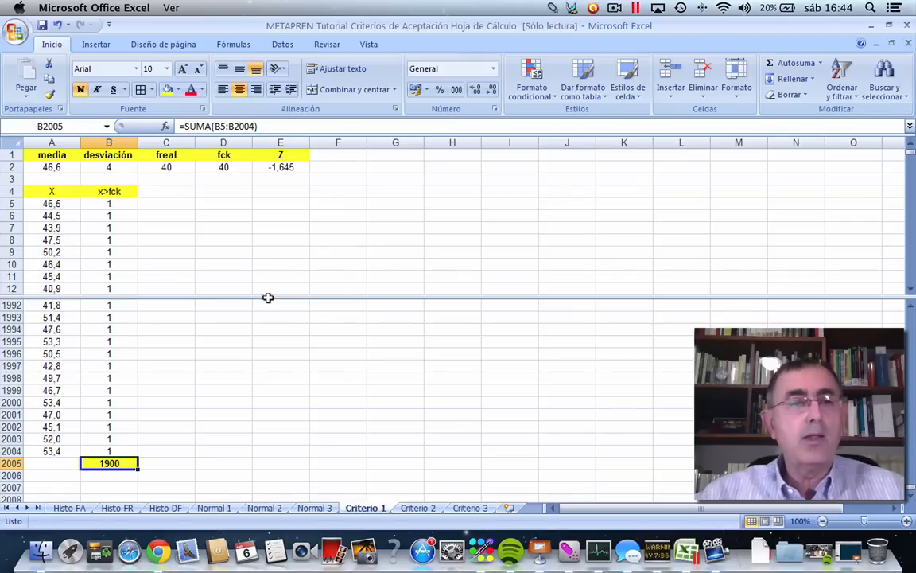
Examine the x>fck results against their X values further down the list, keeping the headings and the total row in view.
{"action": "left_click_drag", "start_coordinate": [269, 296], "coordinate": [284, 374]}
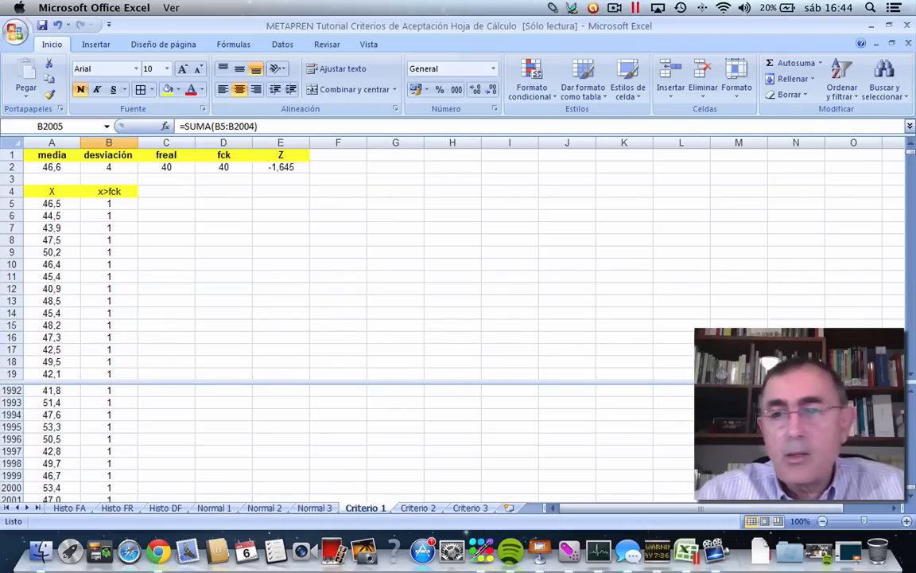
{"action": "scroll", "coordinate": [909, 380], "scroll_direction": "down", "scroll_amount": 5}
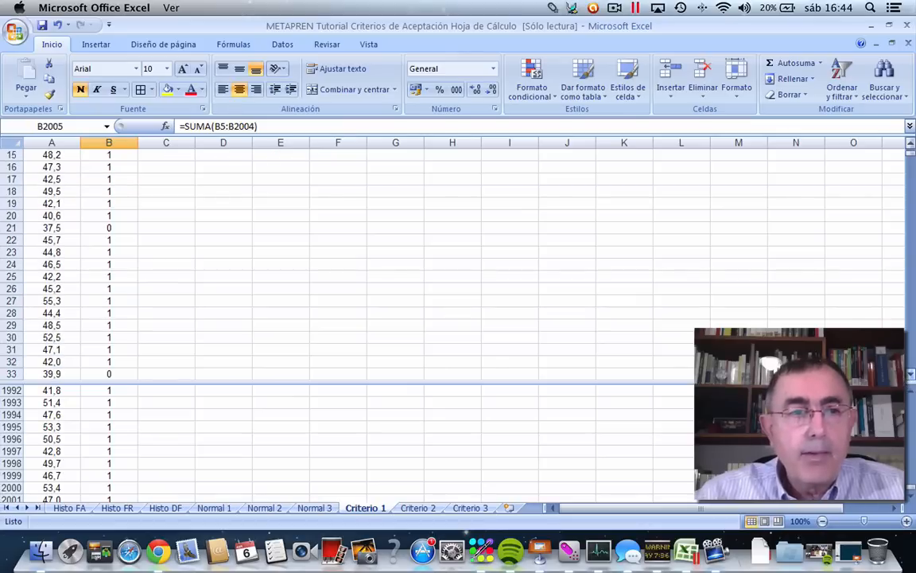
{"action": "left_click", "coordinate": [109, 227]}
{"action": "left_click", "coordinate": [125, 375]}
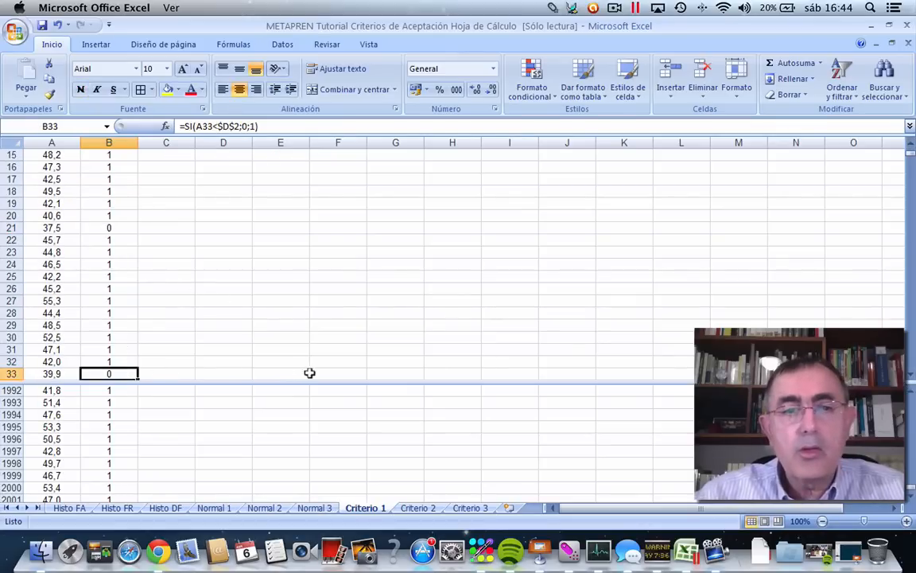
{"action": "left_click", "coordinate": [909, 145]}
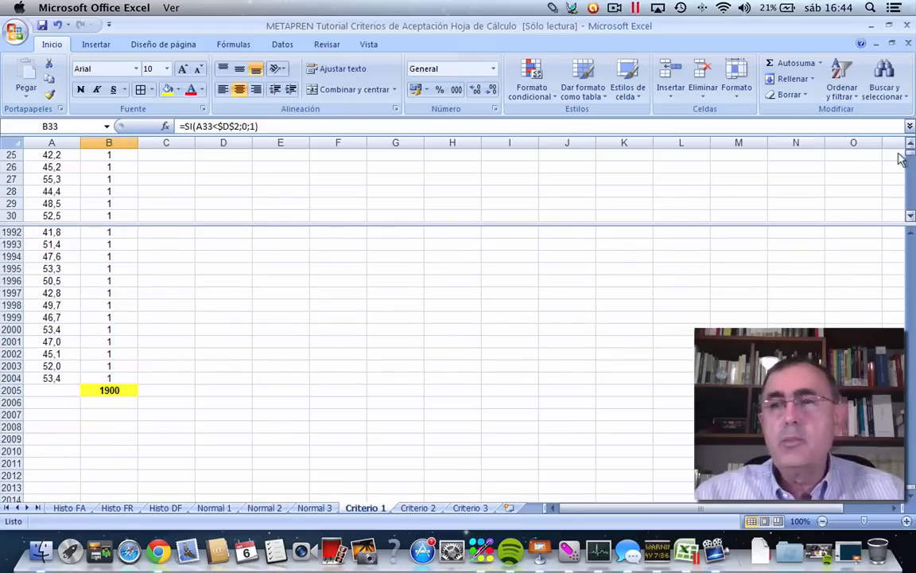
{"action": "scroll", "coordinate": [904, 151], "scroll_direction": "up", "scroll_amount": 13}
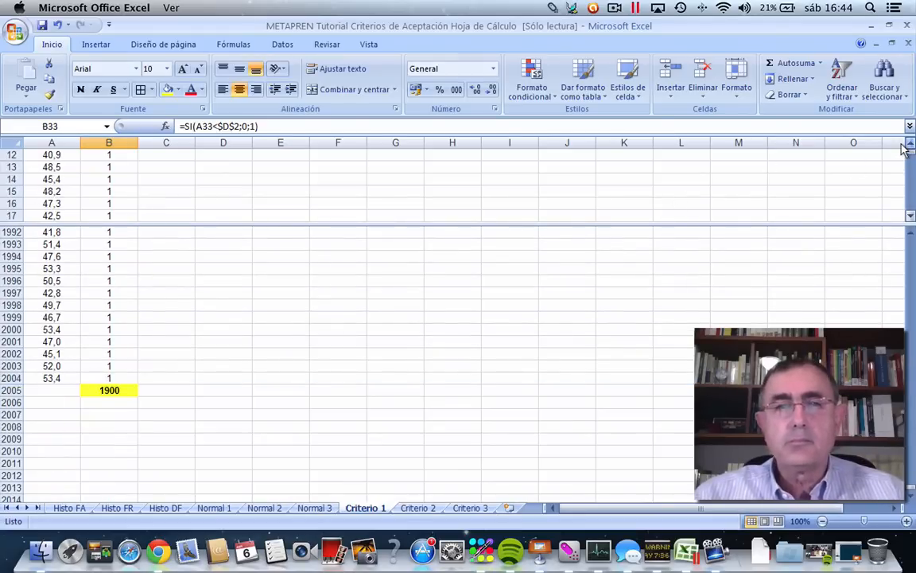
{"action": "scroll", "coordinate": [905, 153], "scroll_direction": "up", "scroll_amount": 10}
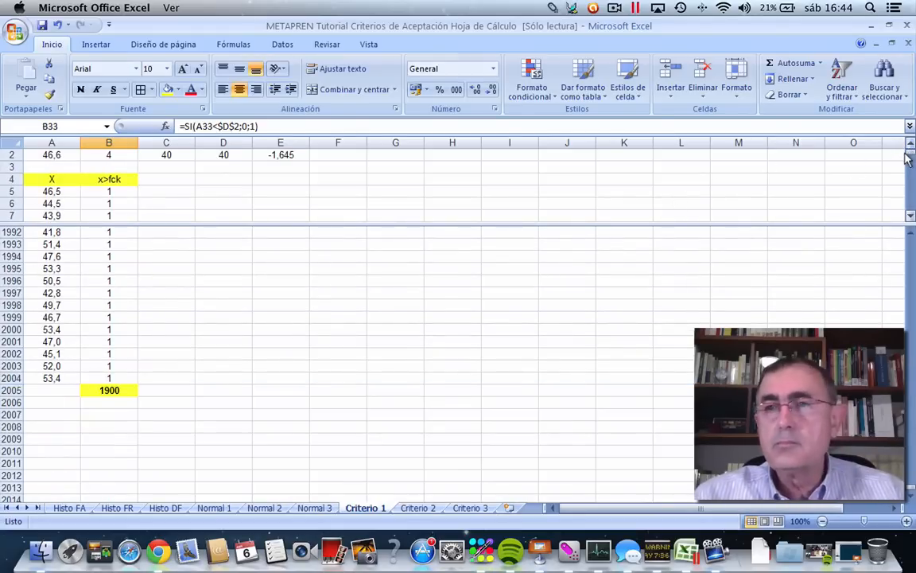
{"action": "scroll", "coordinate": [909, 158], "scroll_direction": "up", "scroll_amount": 1}
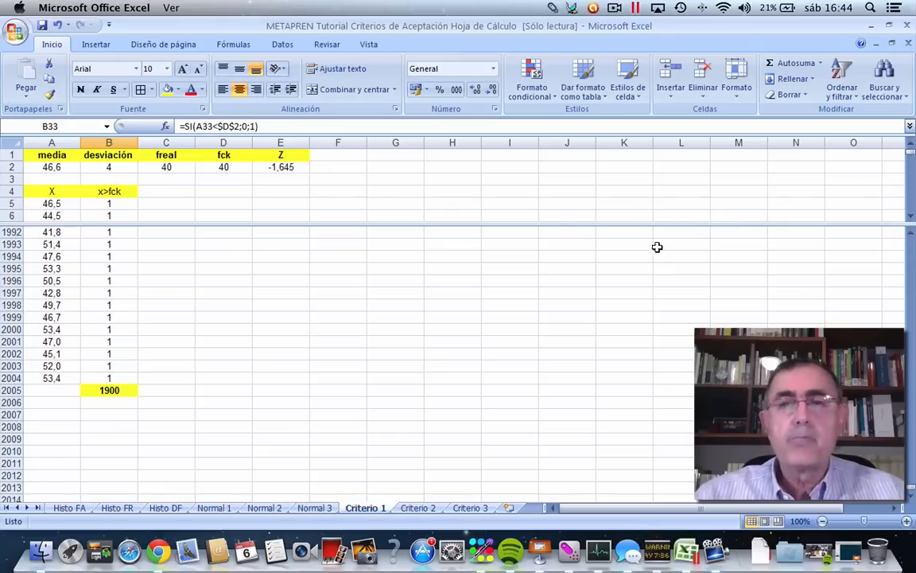
{"action": "left_click_drag", "start_coordinate": [646, 223], "coordinate": [652, 284]}
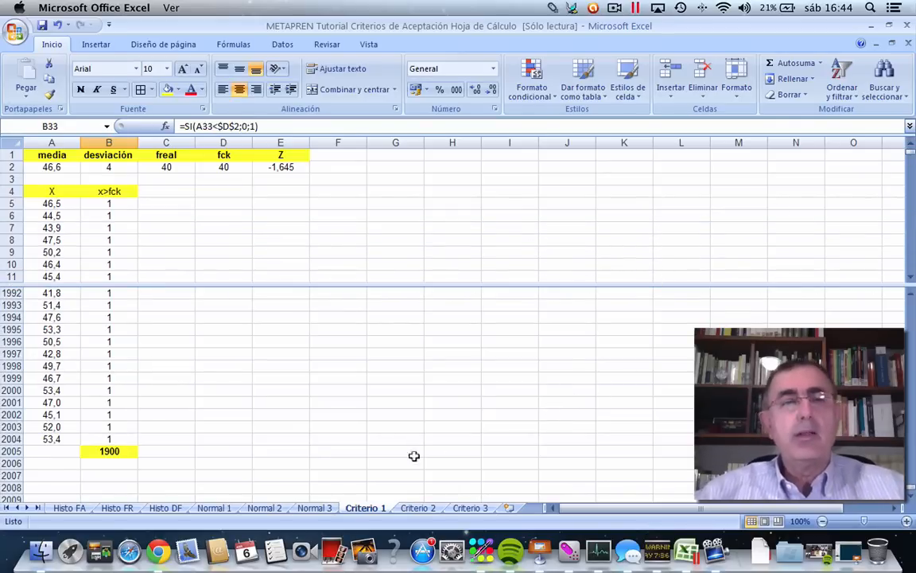
Format B2006, below the total, with a red fill, white font colour and font size 24.
{"action": "left_click", "coordinate": [103, 462]}
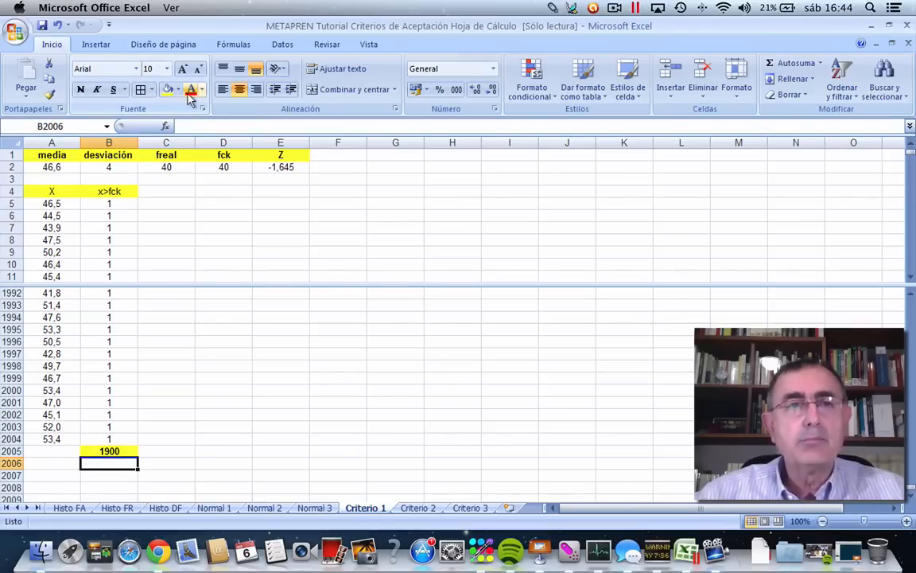
{"action": "left_click", "coordinate": [176, 90]}
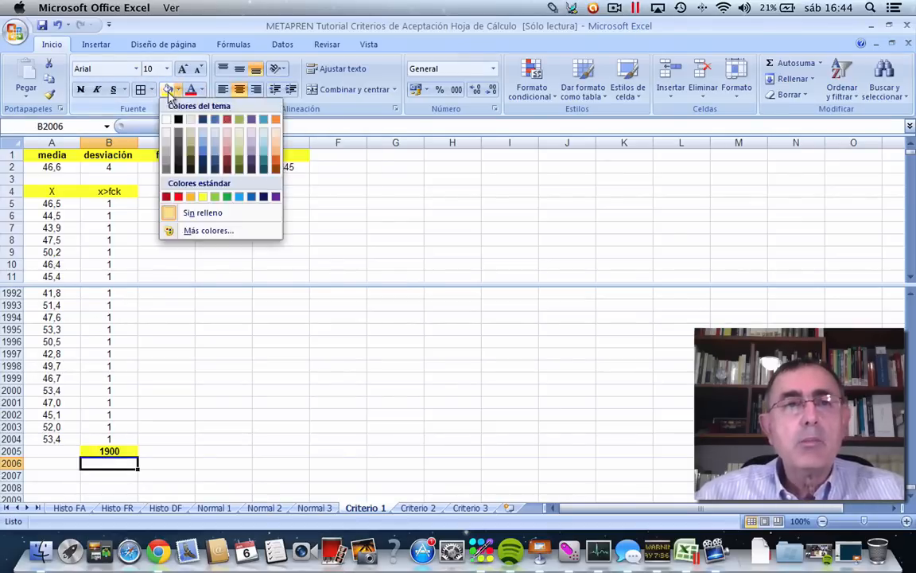
{"action": "left_click", "coordinate": [177, 197]}
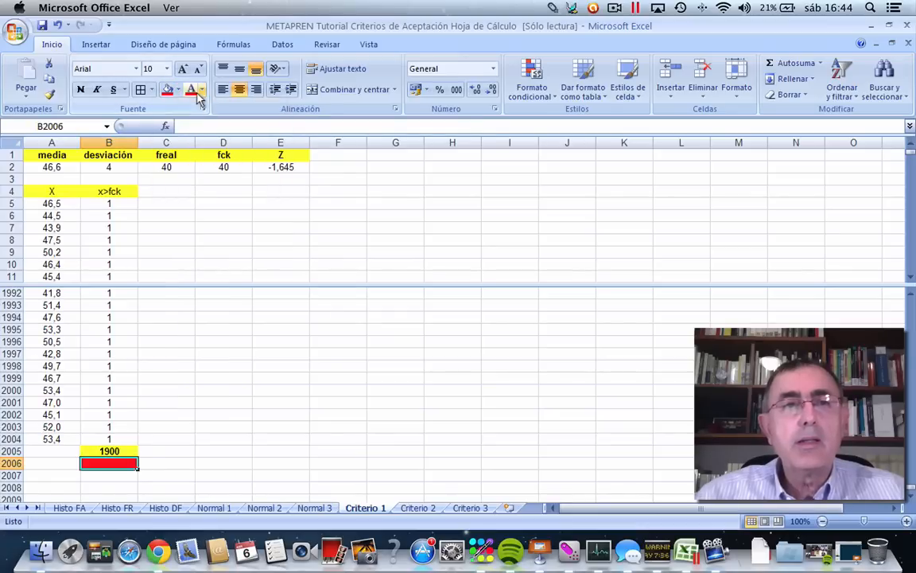
{"action": "left_click", "coordinate": [202, 89]}
{"action": "left_click", "coordinate": [191, 135]}
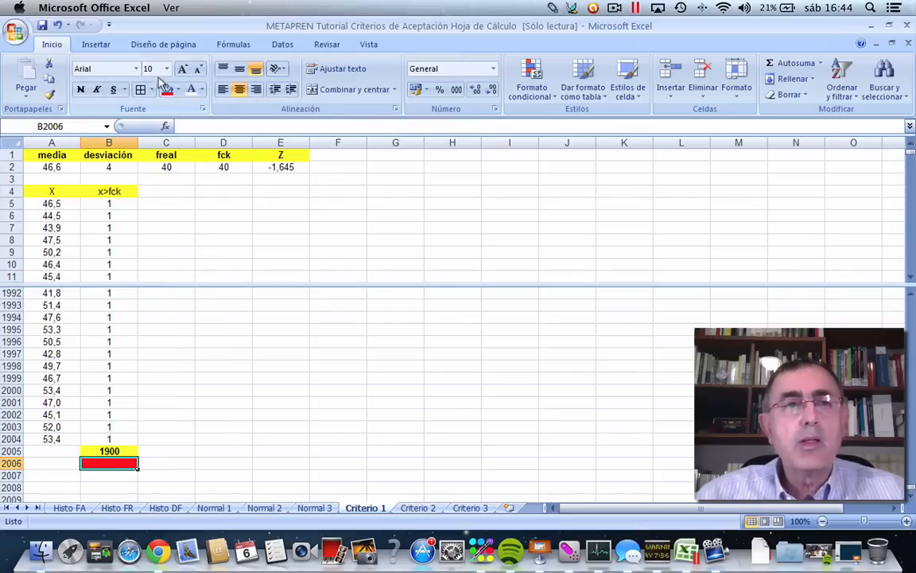
{"action": "left_click", "coordinate": [166, 70]}
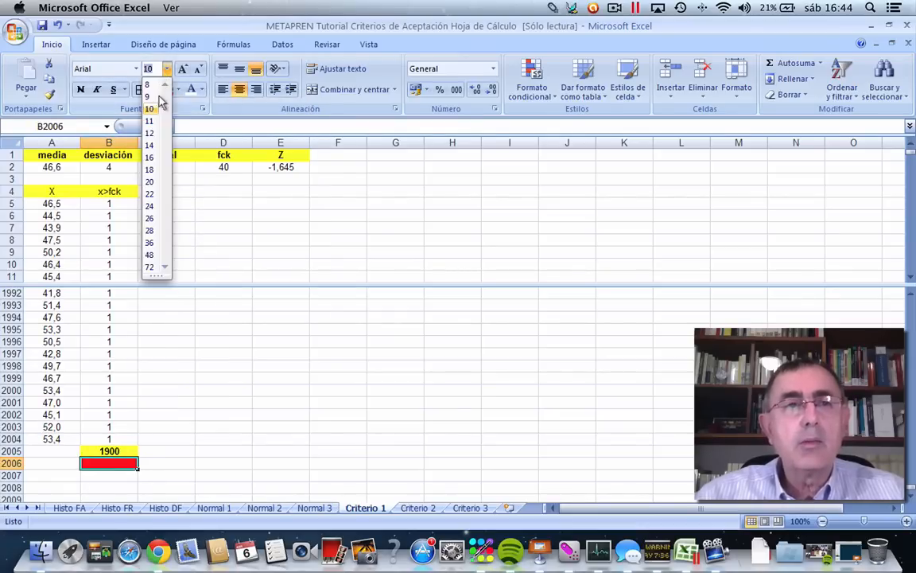
{"action": "left_click", "coordinate": [151, 207]}
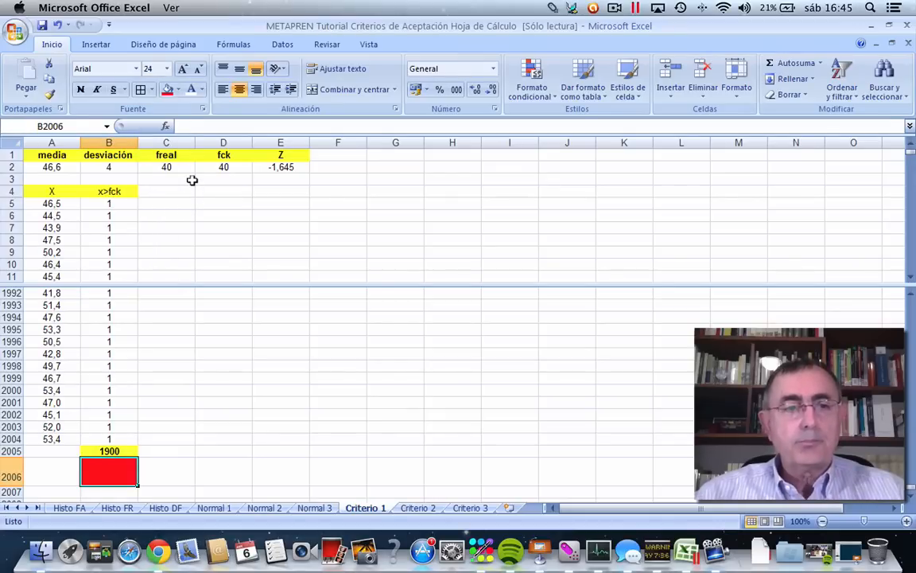
Enter the formula =B2005/2000 in B2006 to get the proportion of values meeting fck.
{"action": "left_click", "coordinate": [192, 123]}
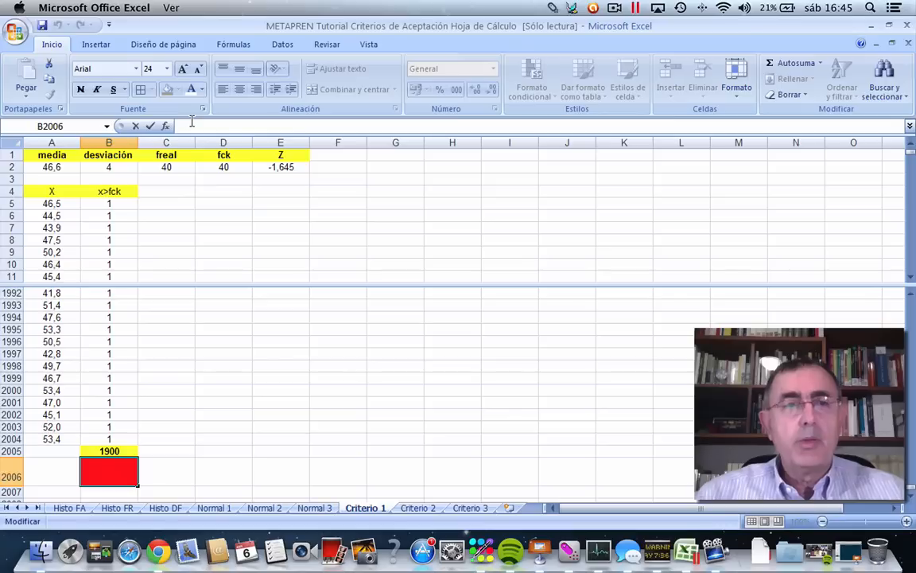
{"action": "type", "text": "="}
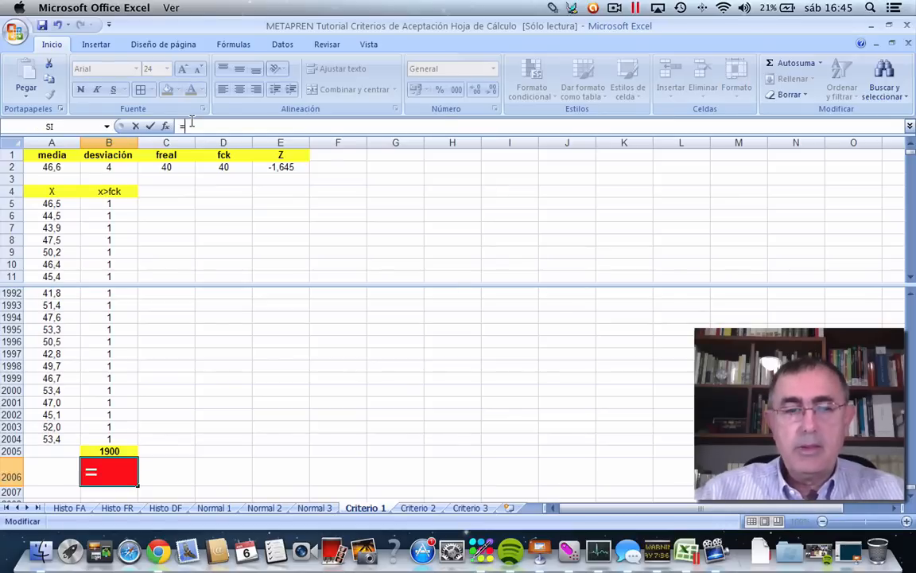
{"action": "left_click", "coordinate": [97, 450]}
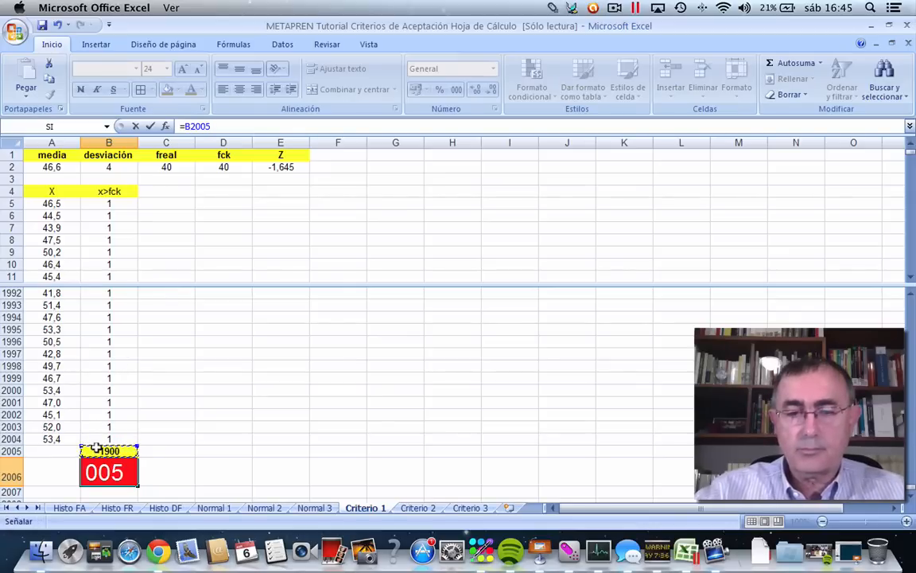
{"action": "type", "text": "/"}
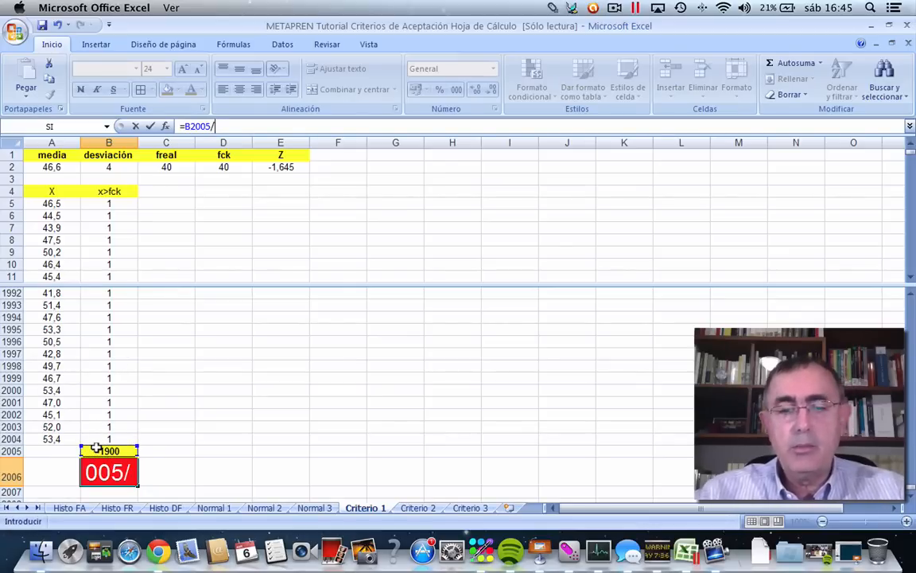
{"action": "type", "text": "2000"}
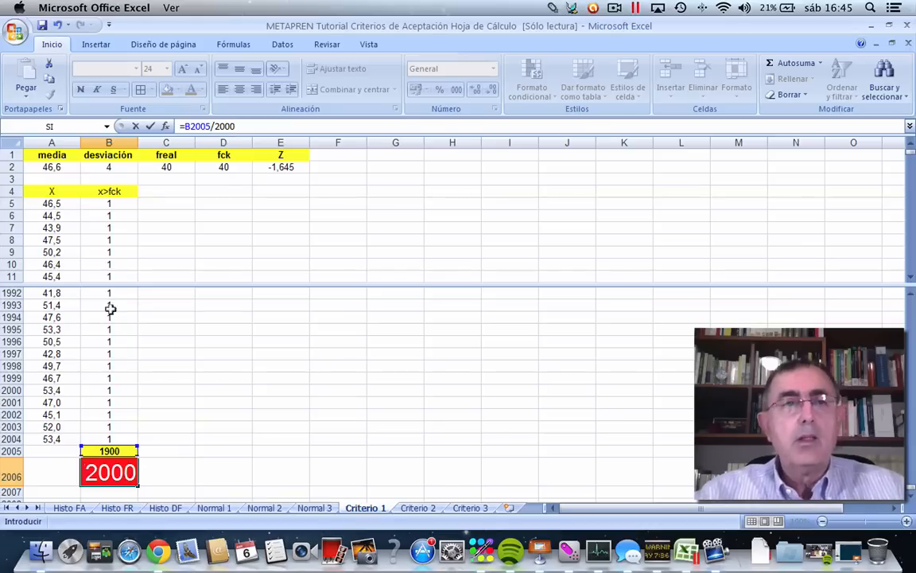
{"action": "left_click", "coordinate": [149, 127]}
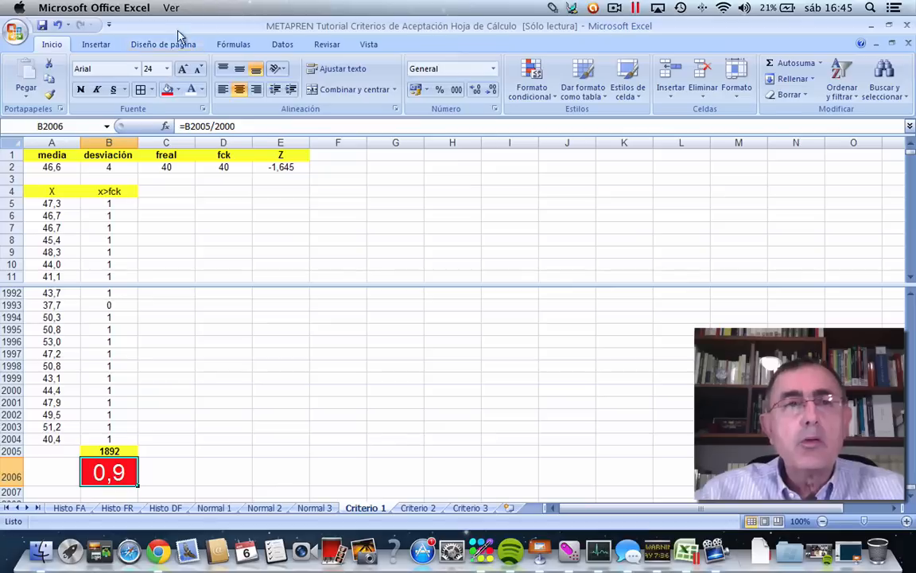
Reduce the font size of B2006 to 22 and show its value as a percentage.
{"action": "left_click", "coordinate": [151, 68]}
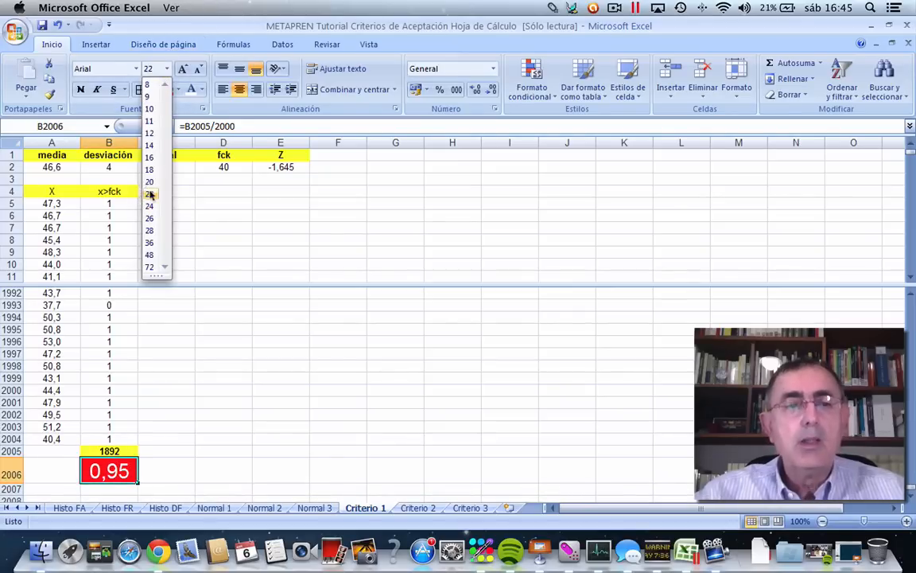
{"action": "left_click", "coordinate": [148, 194]}
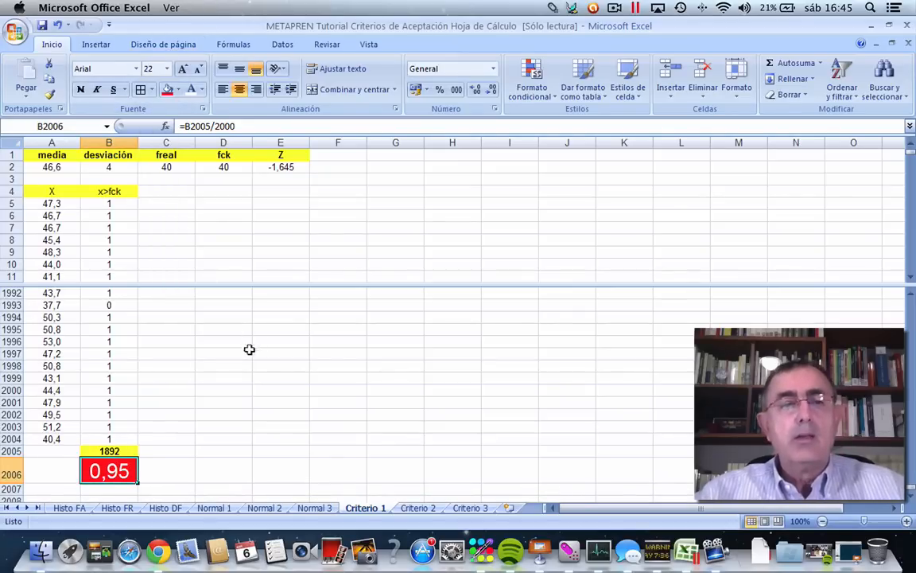
{"action": "left_click", "coordinate": [279, 385]}
{"action": "left_click", "coordinate": [118, 472]}
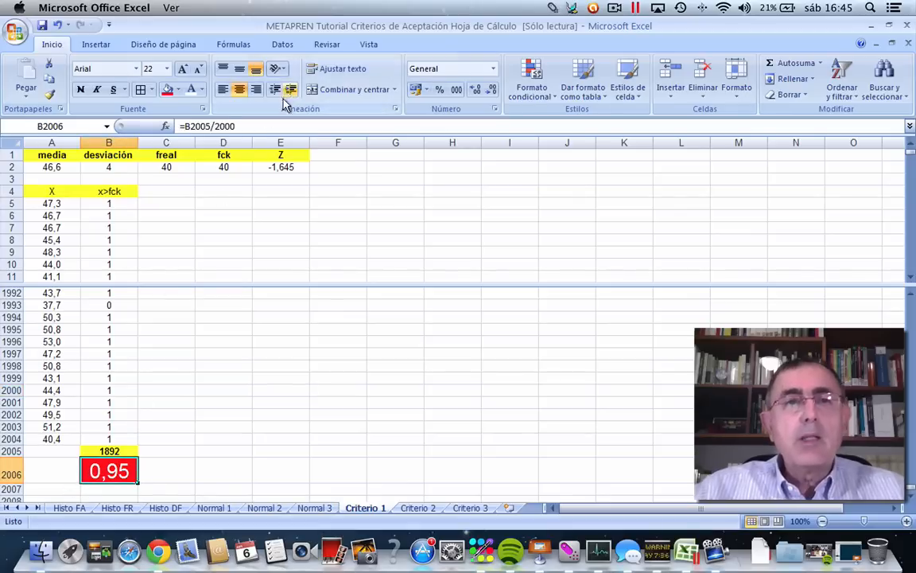
{"action": "left_click", "coordinate": [438, 90]}
{"action": "left_click", "coordinate": [391, 462]}
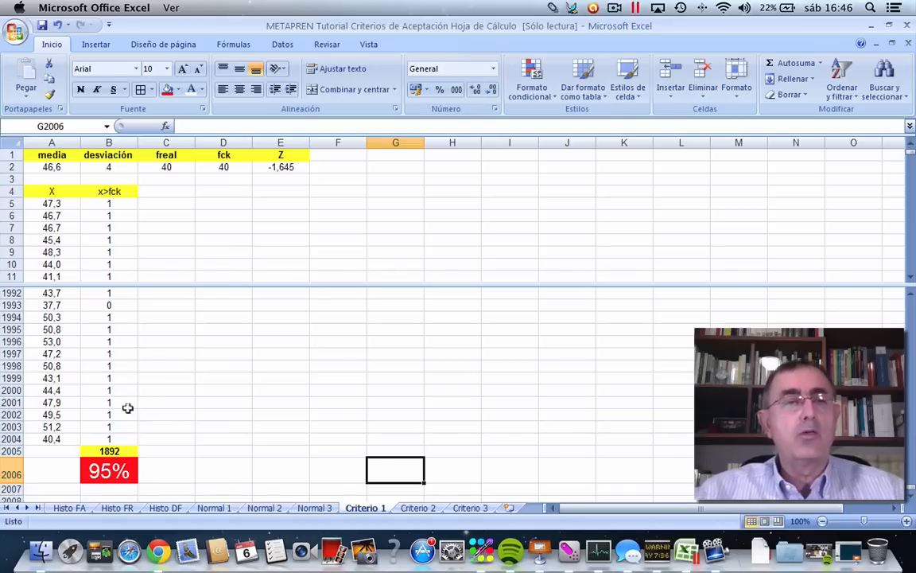
Recalculate the random X values several times to check how the total and the percentage meeting fck vary.
{"action": "left_click", "coordinate": [292, 338]}
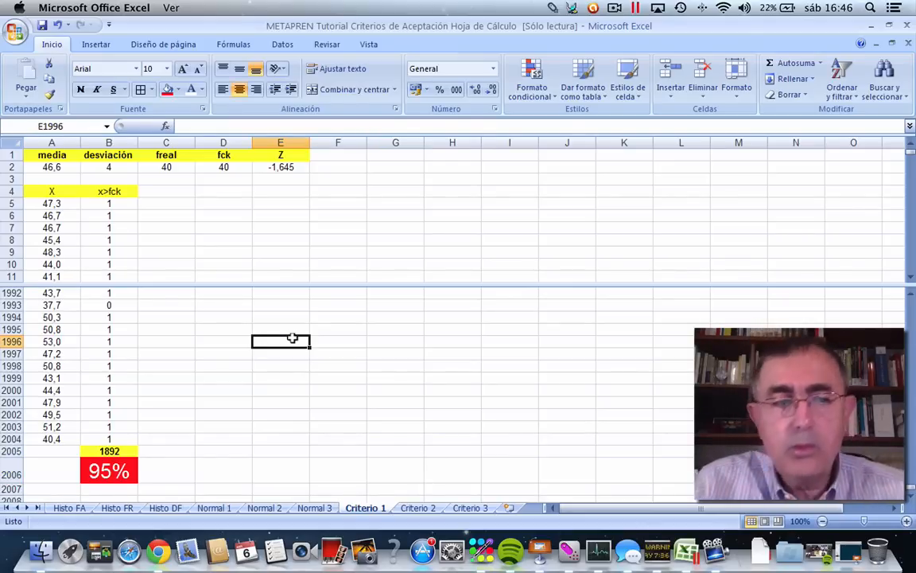
{"action": "key", "text": "F9"}
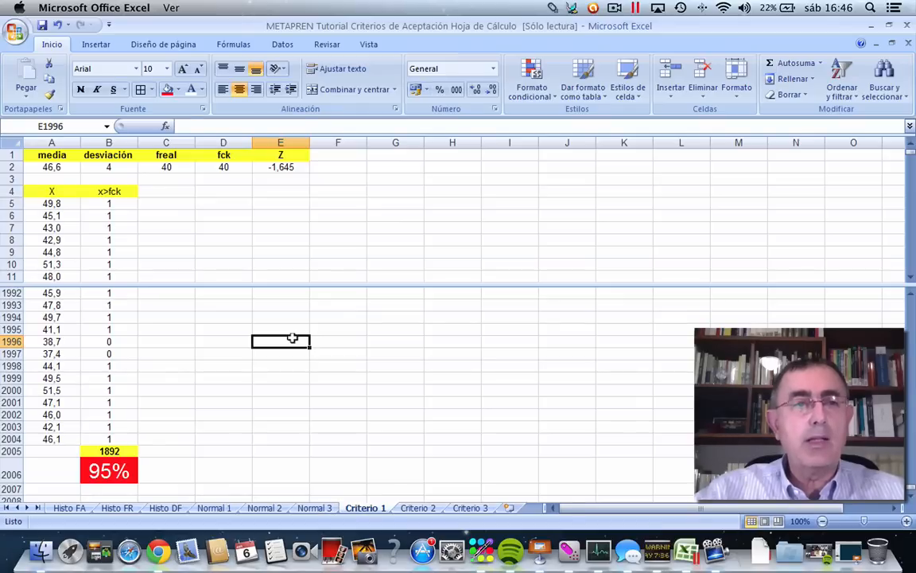
{"action": "key", "text": "F9"}
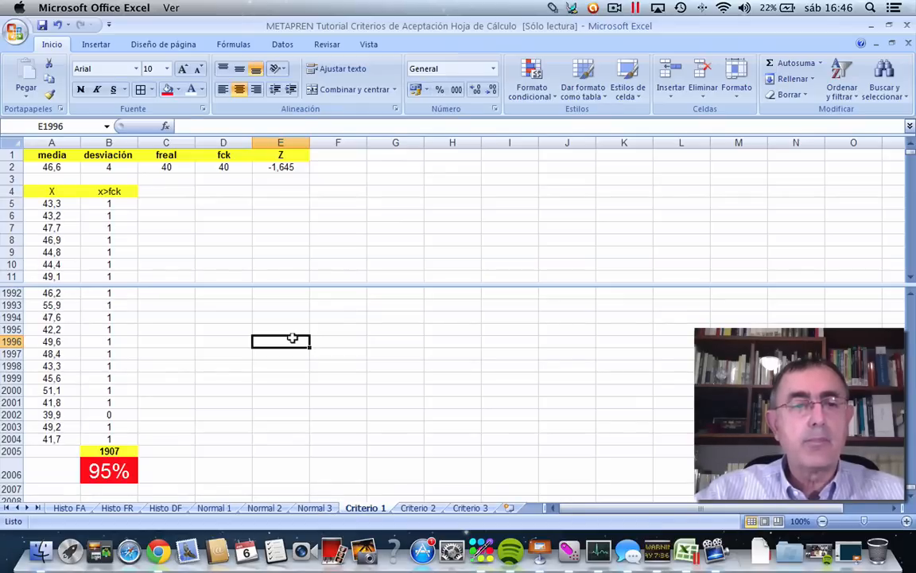
{"action": "key", "text": "F9"}
{"action": "key", "text": "F9"}
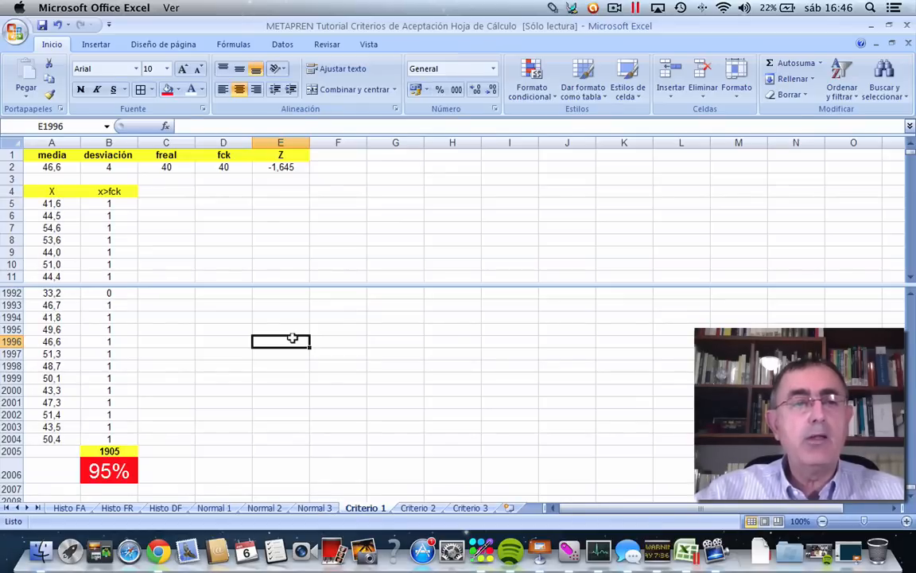
{"action": "key", "text": "F9"}
{"action": "key", "text": "F9"}
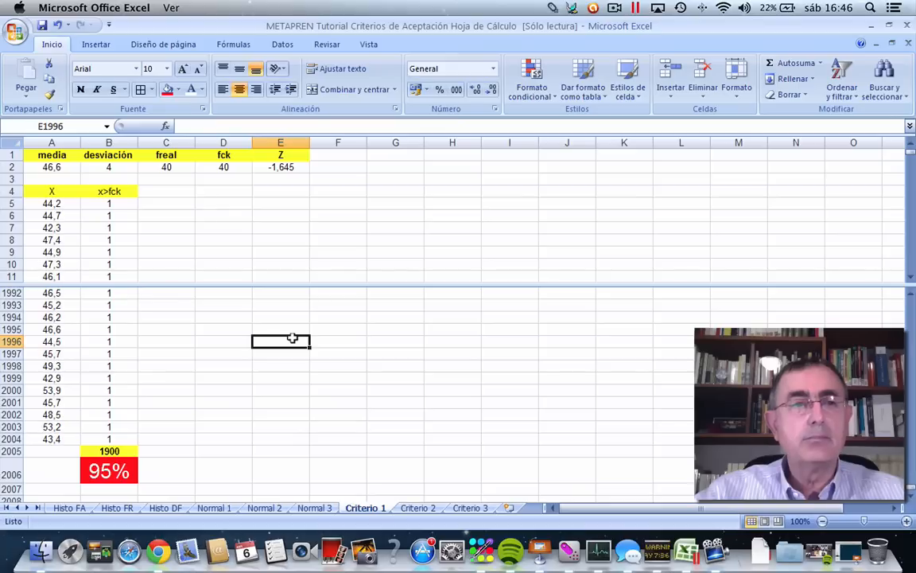
Format A2005, below the last X value, with a yellow fill and bold font.
{"action": "left_click", "coordinate": [38, 449]}
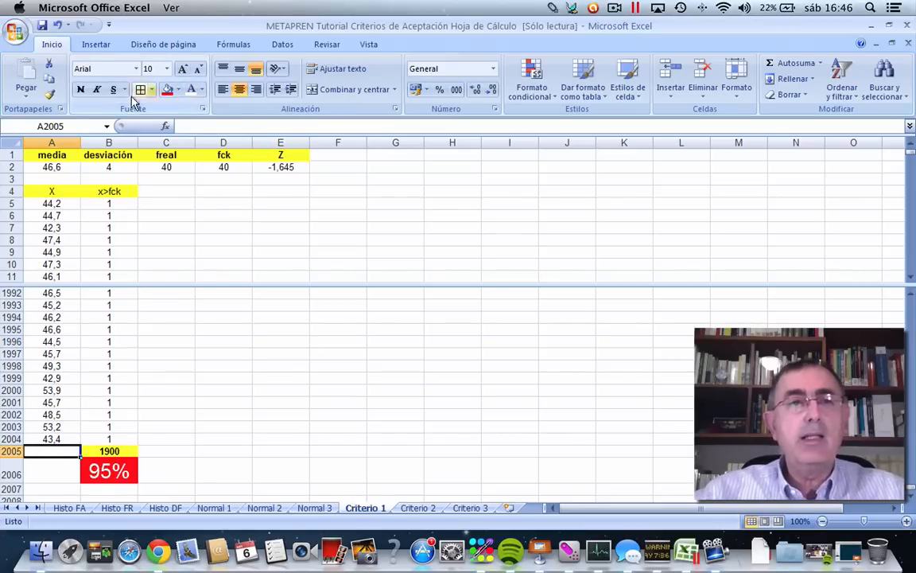
{"action": "left_click", "coordinate": [172, 90]}
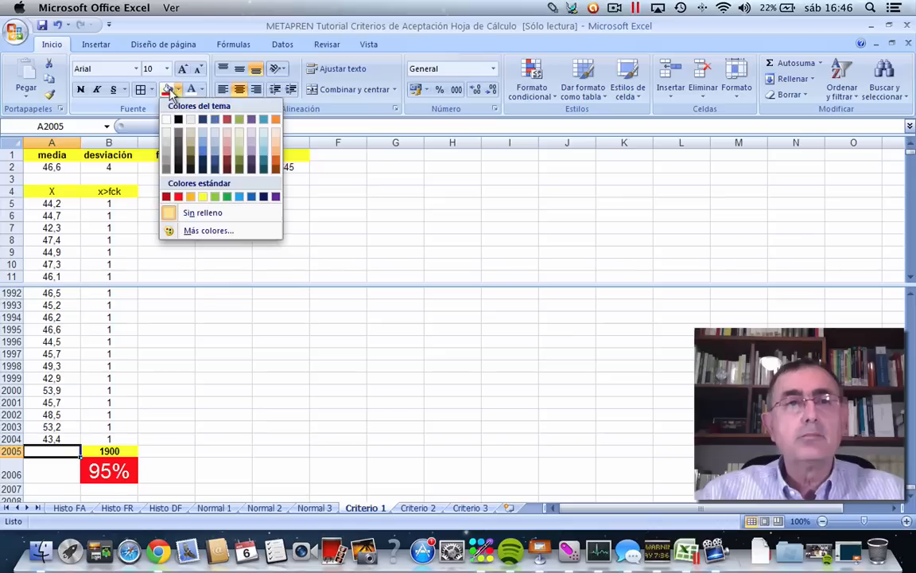
{"action": "left_click", "coordinate": [200, 198]}
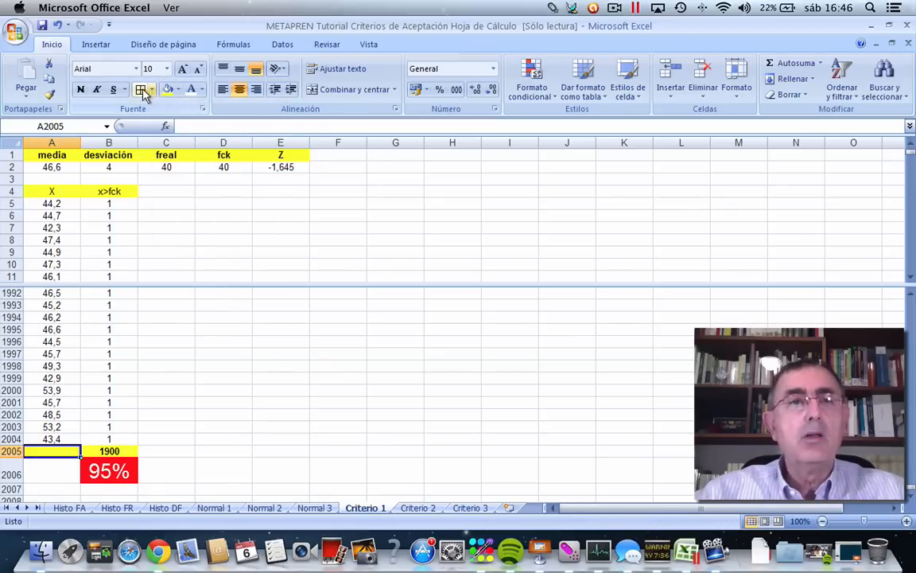
{"action": "left_click", "coordinate": [79, 90]}
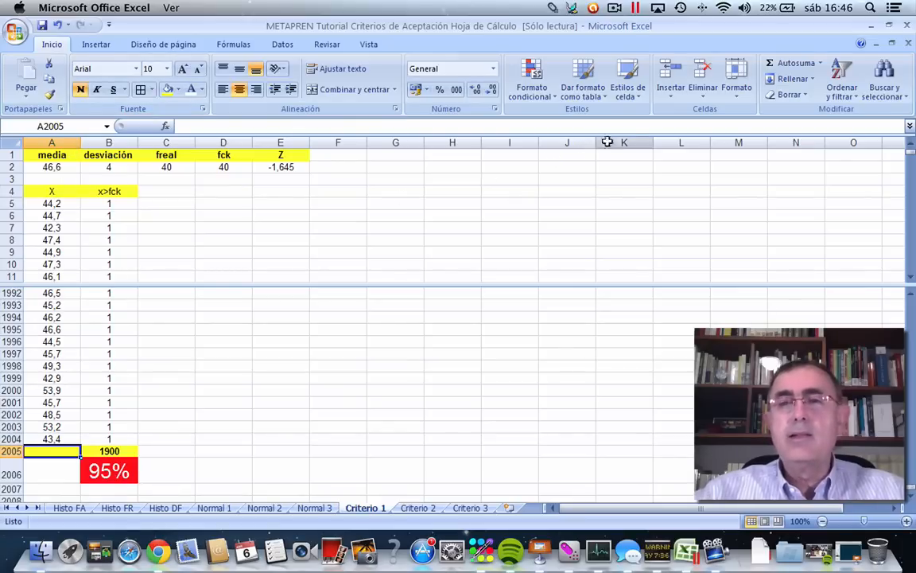
Insert the recently used PROMEDIO function in A2005 to average the X values in A5:A2004.
{"action": "left_click", "coordinate": [165, 125]}
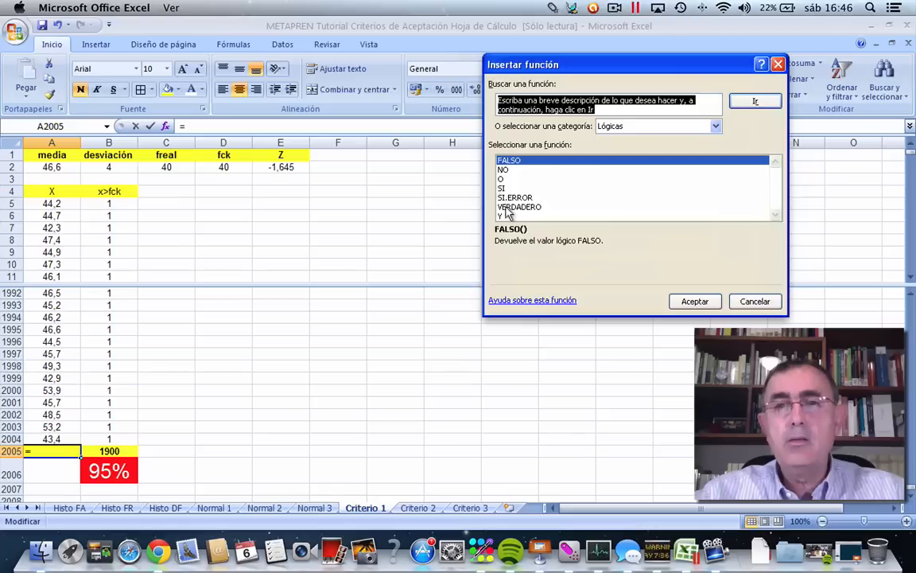
{"action": "left_click", "coordinate": [715, 126]}
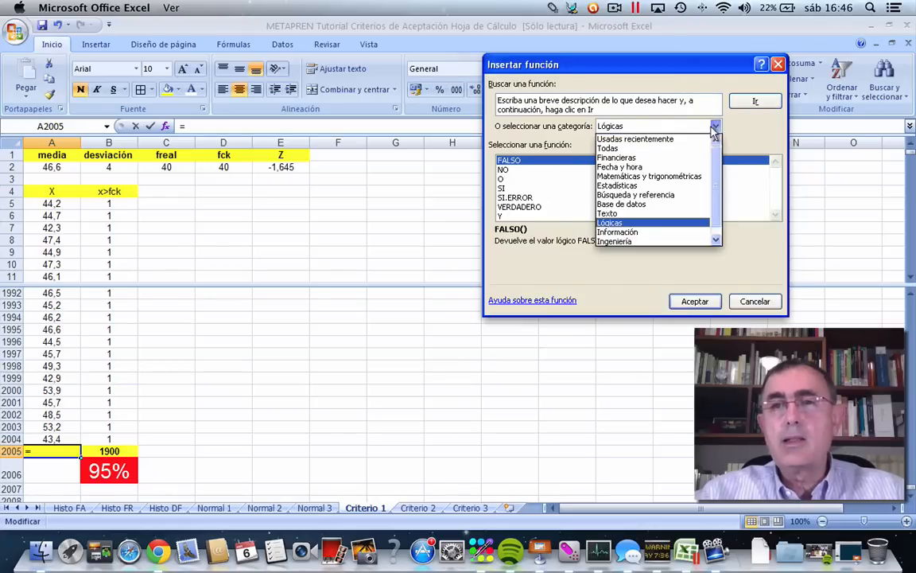
{"action": "left_click", "coordinate": [656, 140]}
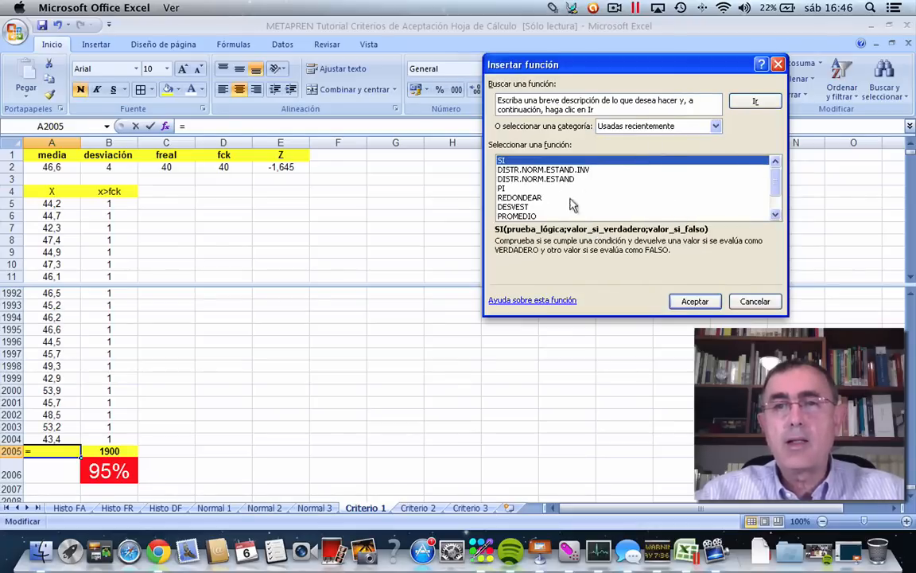
{"action": "left_click", "coordinate": [517, 216]}
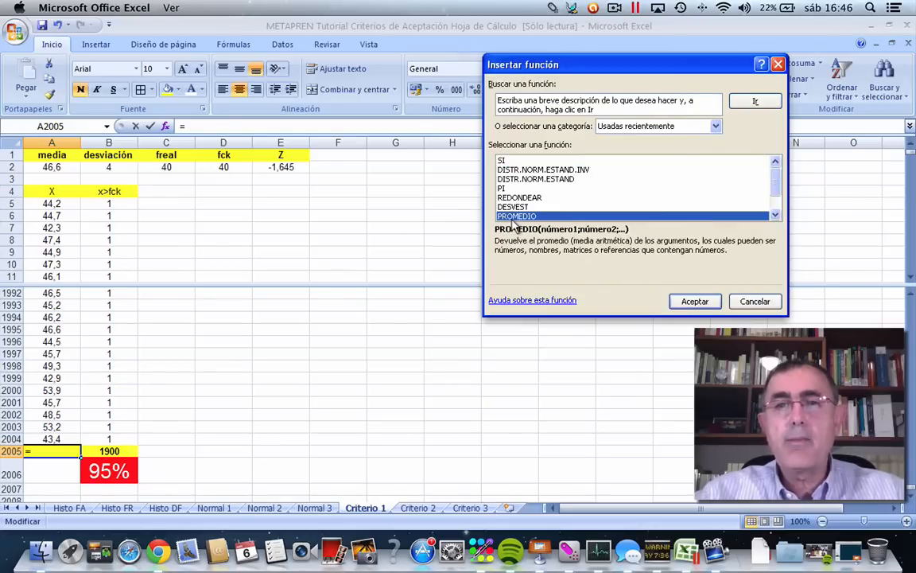
{"action": "left_click", "coordinate": [673, 301]}
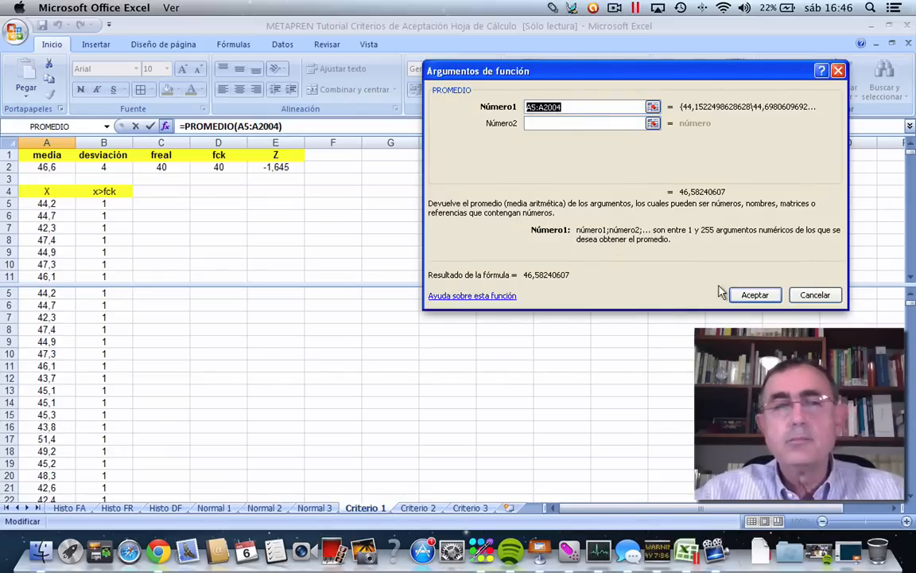
{"action": "left_click", "coordinate": [744, 295]}
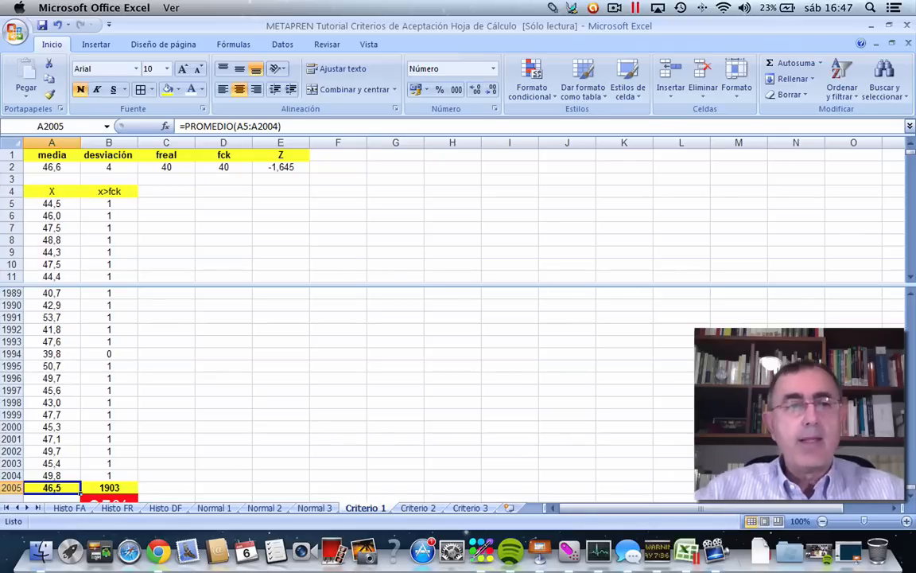
Recalculate the random values repeatedly and compare the average in A2005 with the media in A2.
{"action": "left_click", "coordinate": [606, 318]}
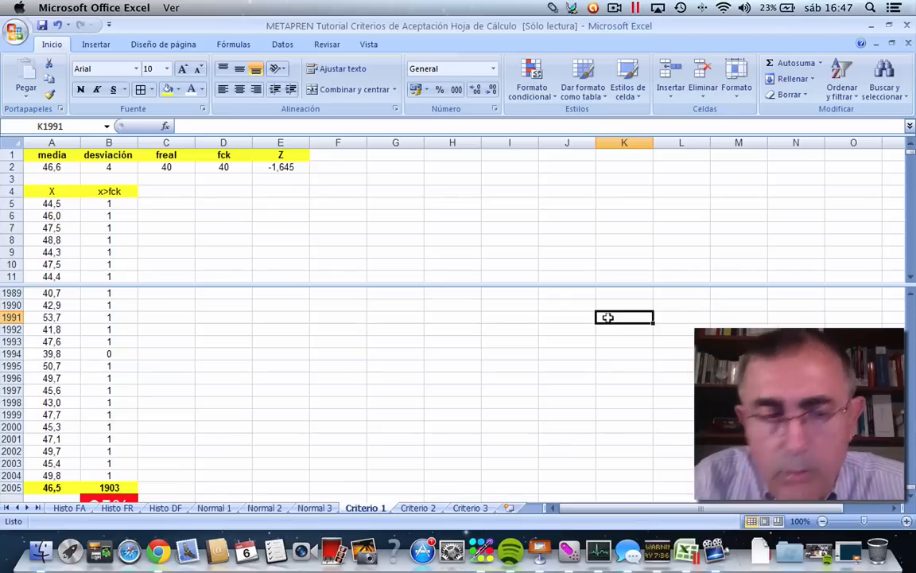
{"action": "key", "text": "F9"}
{"action": "key", "text": "F9"}
{"action": "key", "text": "F9"}
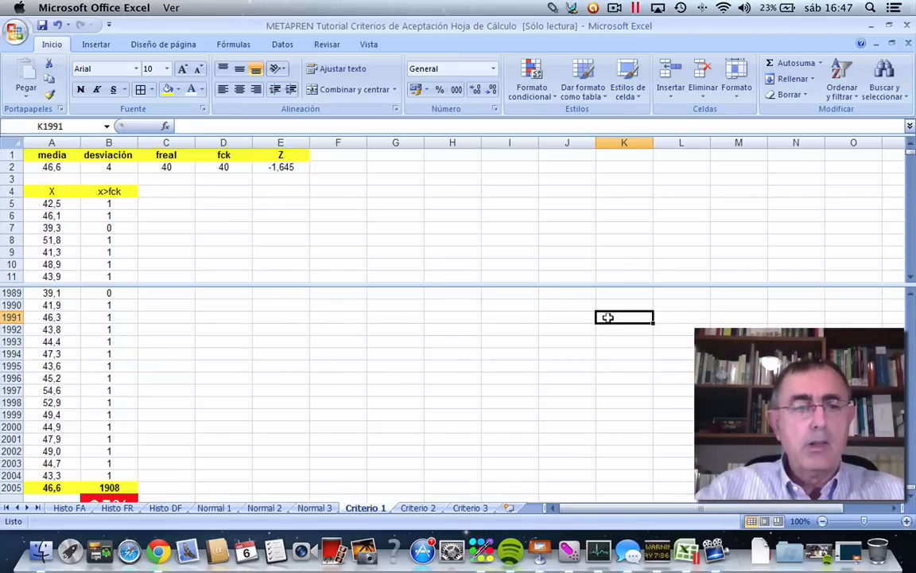
{"action": "key", "text": "F9"}
{"action": "key", "text": "F9"}
{"action": "key", "text": "F9"}
{"action": "key", "text": "F9"}
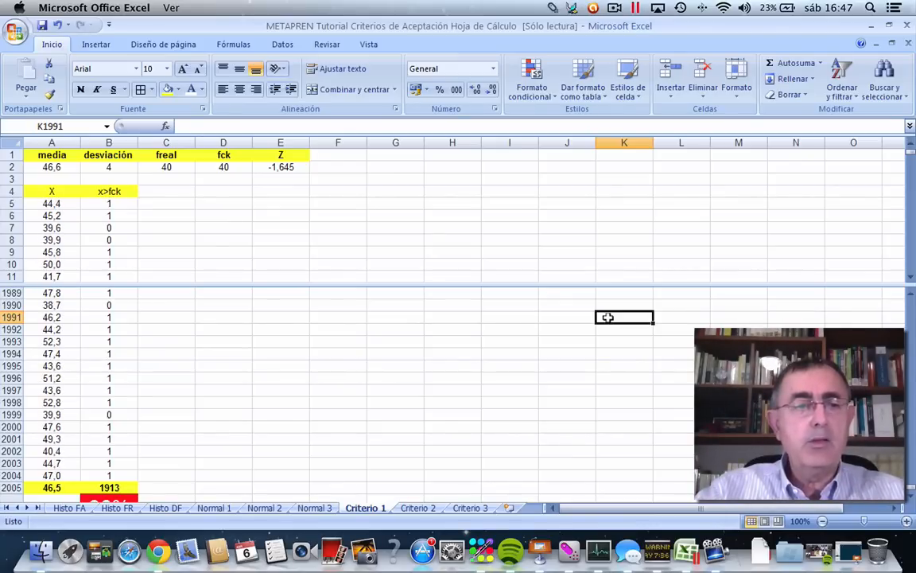
{"action": "key", "text": "F9"}
{"action": "key", "text": "F9"}
{"action": "key", "text": "F9"}
{"action": "key", "text": "F9"}
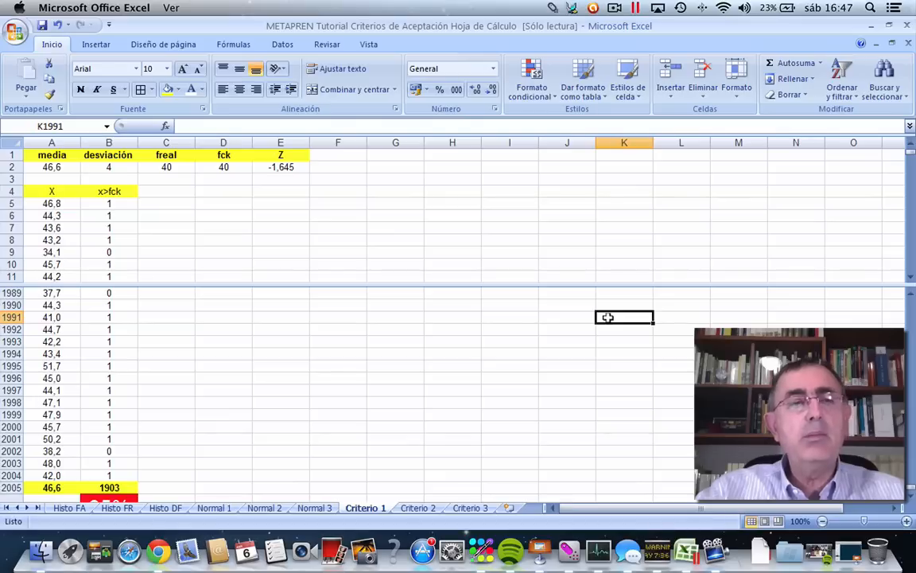
{"action": "key", "text": "F9"}
{"action": "key", "text": "F9"}
{"action": "key", "text": "F9"}
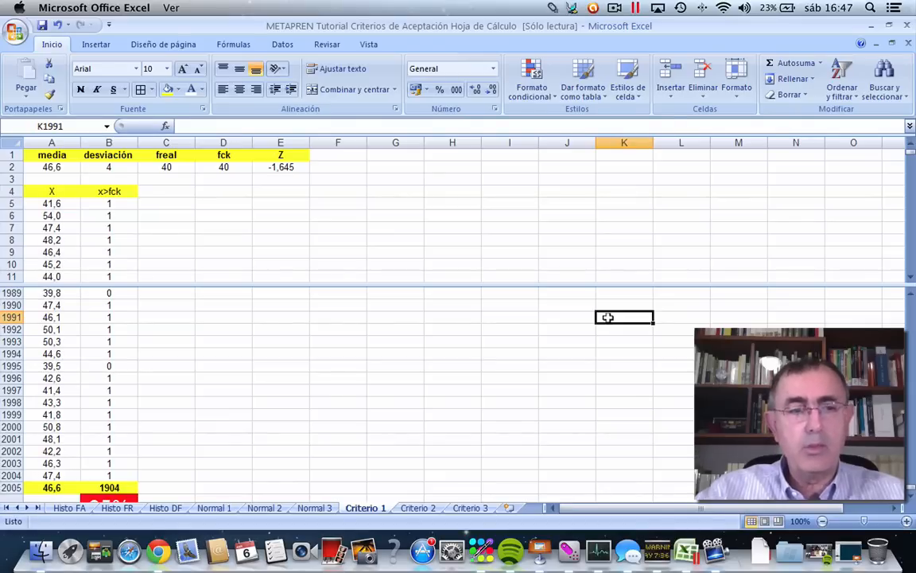
Recalculate several more times to examine the average and total in row 2005 together with the percentage in B2006.
{"action": "scroll", "coordinate": [609, 319], "scroll_direction": "down", "scroll_amount": 8}
{"action": "scroll", "coordinate": [609, 320], "scroll_direction": "right", "scroll_amount": 2}
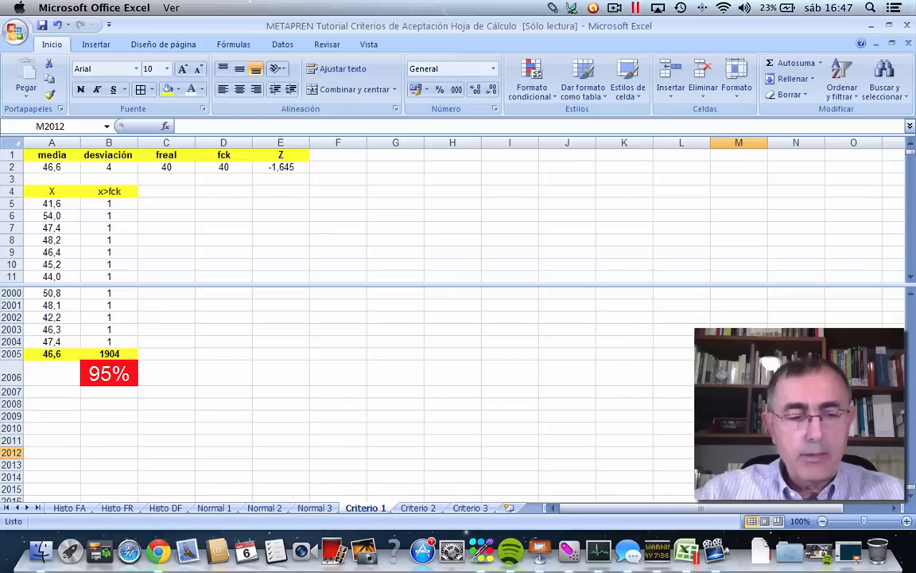
{"action": "key", "text": "F9"}
{"action": "key", "text": "F9"}
{"action": "key", "text": "F9"}
{"action": "key", "text": "F9"}
{"action": "key", "text": "F9"}
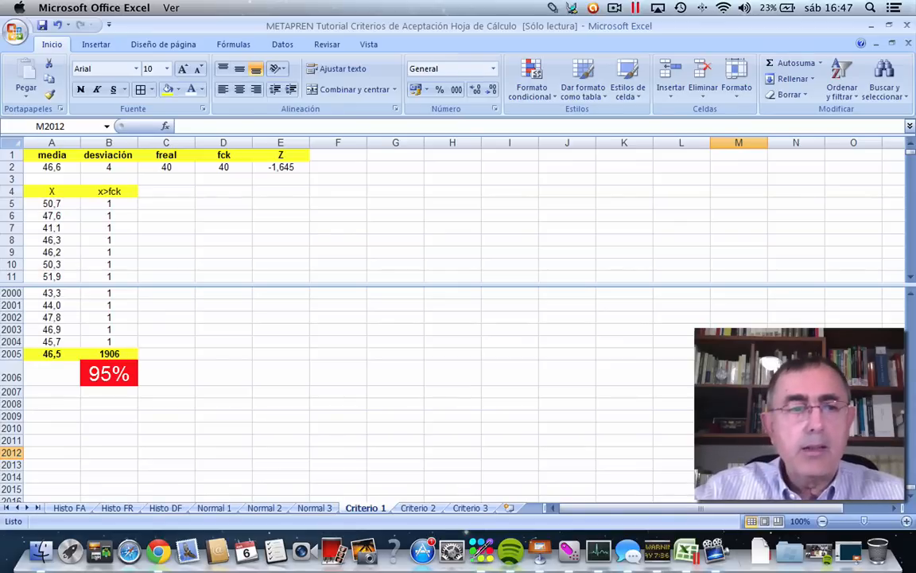
{"action": "key", "text": "F9"}
{"action": "key", "text": "F9"}
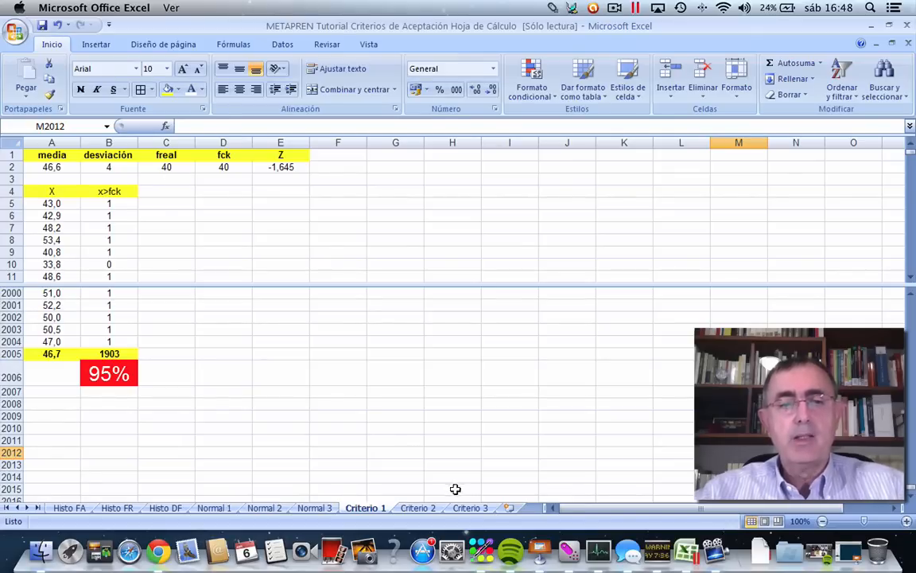
Copy the parameter headings, values and first data row in A1:E5 of Criterio 1 to cell I1 of the Criterio 2 sheet.
{"action": "left_click", "coordinate": [343, 228]}
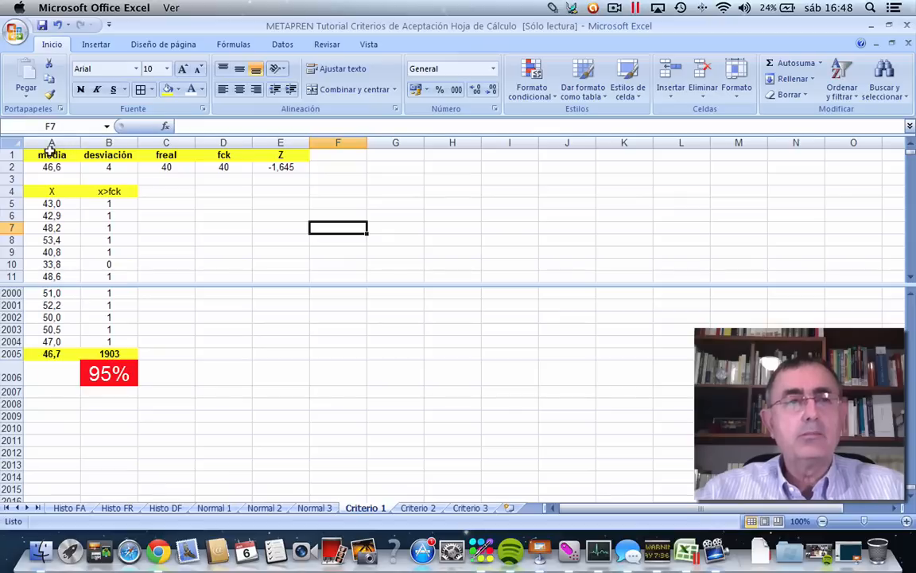
{"action": "left_click_drag", "start_coordinate": [49, 152], "coordinate": [270, 197]}
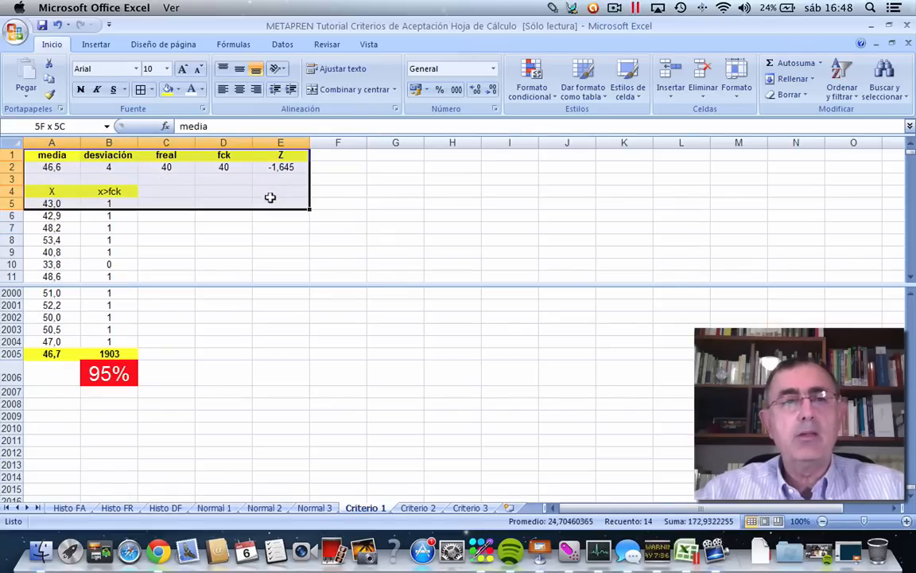
{"action": "right_click", "coordinate": [246, 168]}
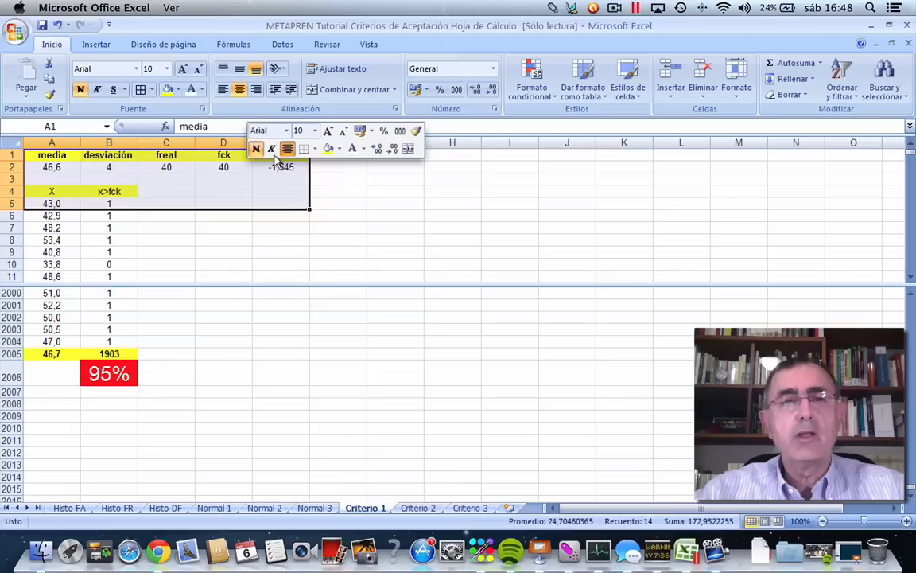
{"action": "left_click", "coordinate": [281, 195]}
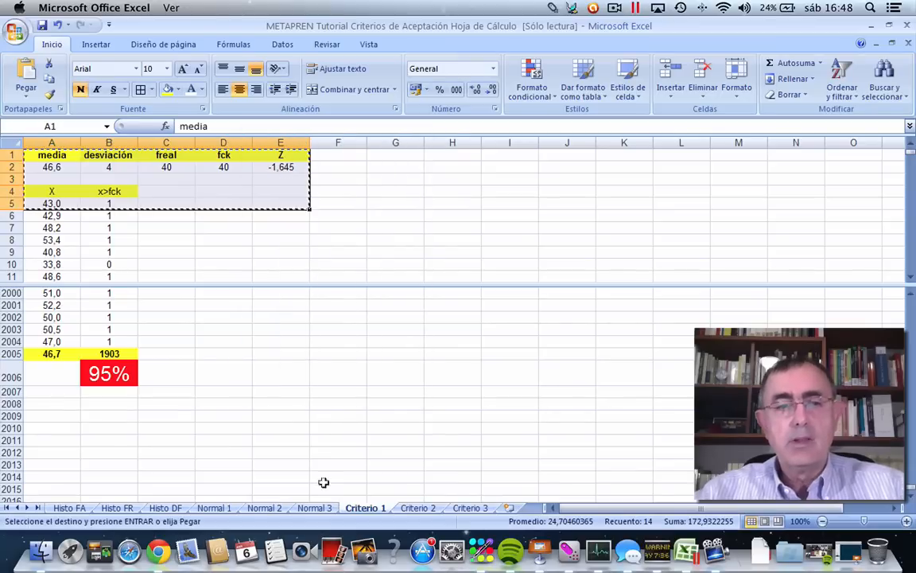
{"action": "left_click", "coordinate": [402, 510]}
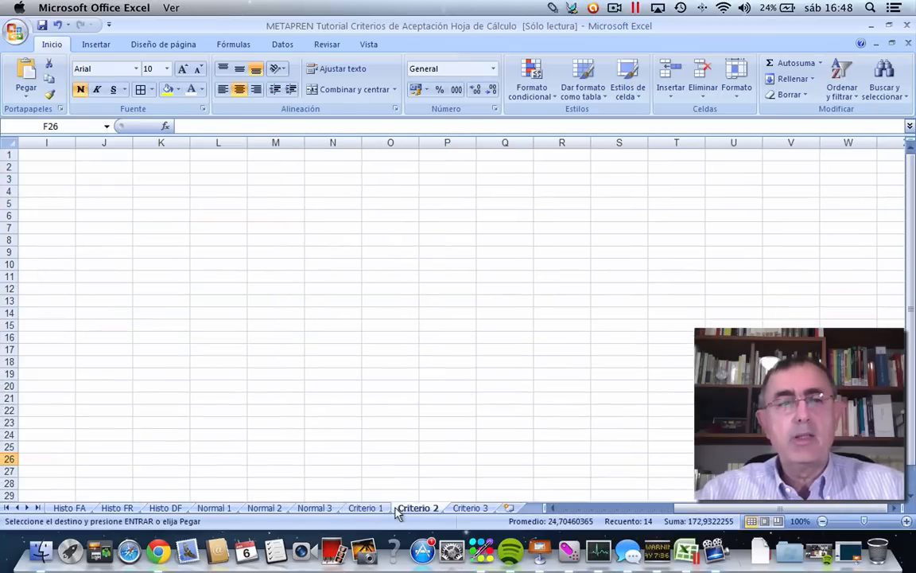
{"action": "left_click", "coordinate": [40, 153]}
{"action": "right_click", "coordinate": [41, 152]}
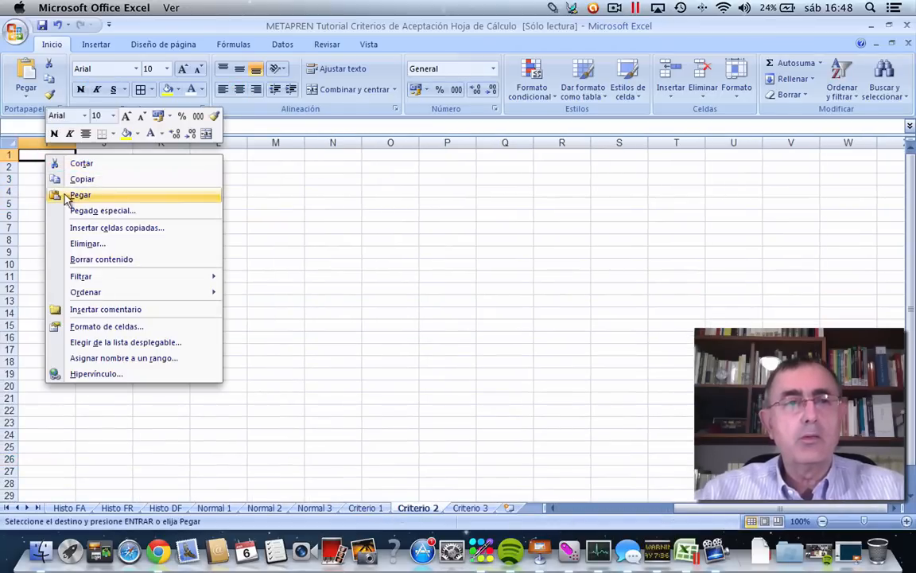
{"action": "left_click", "coordinate": [69, 199]}
Clear the pasted x>fck heading and its formula from J4:J5 on the Criterio 2 sheet.
{"action": "left_click", "coordinate": [104, 237]}
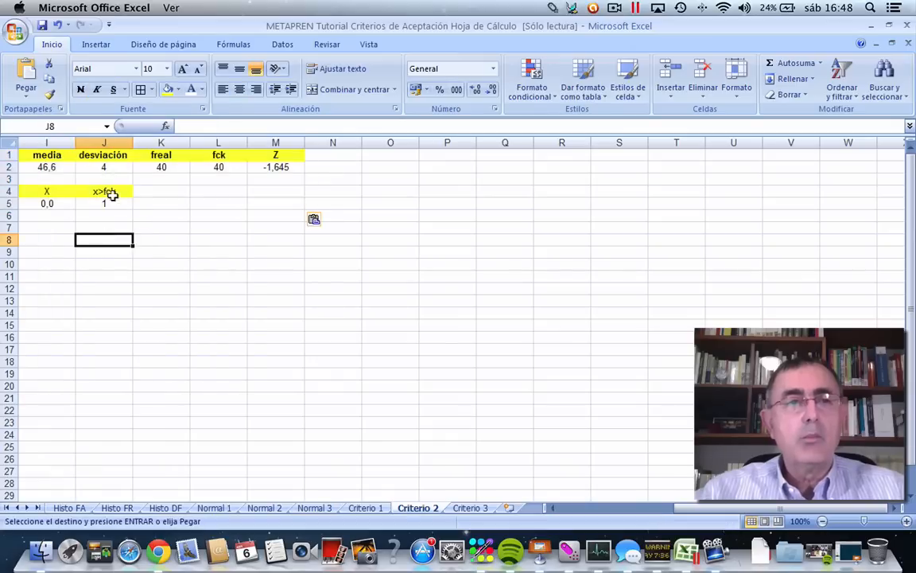
{"action": "left_click_drag", "start_coordinate": [142, 186], "coordinate": [97, 193]}
{"action": "left_click", "coordinate": [93, 237]}
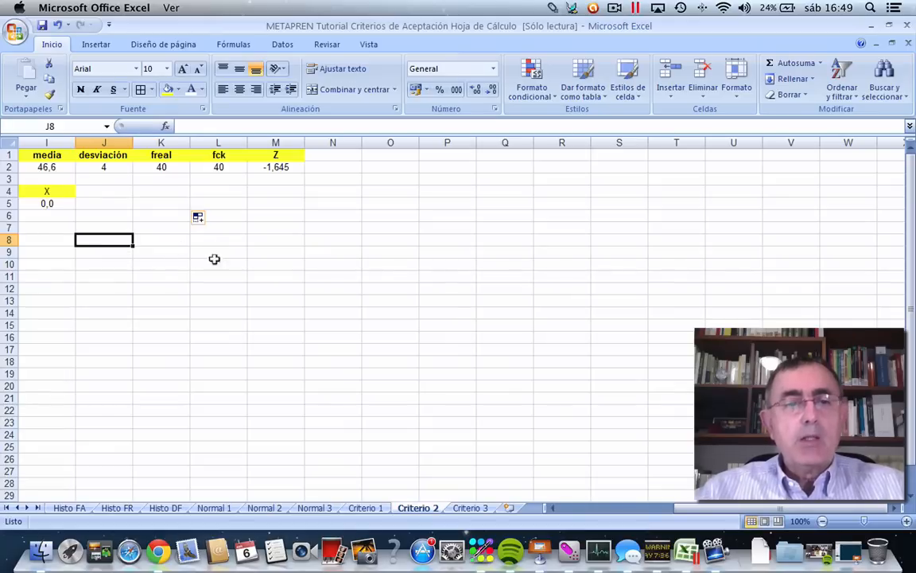
Rename the freal heading in C1 of the Criterio 1 sheet to fcreal.
{"action": "left_click", "coordinate": [350, 507]}
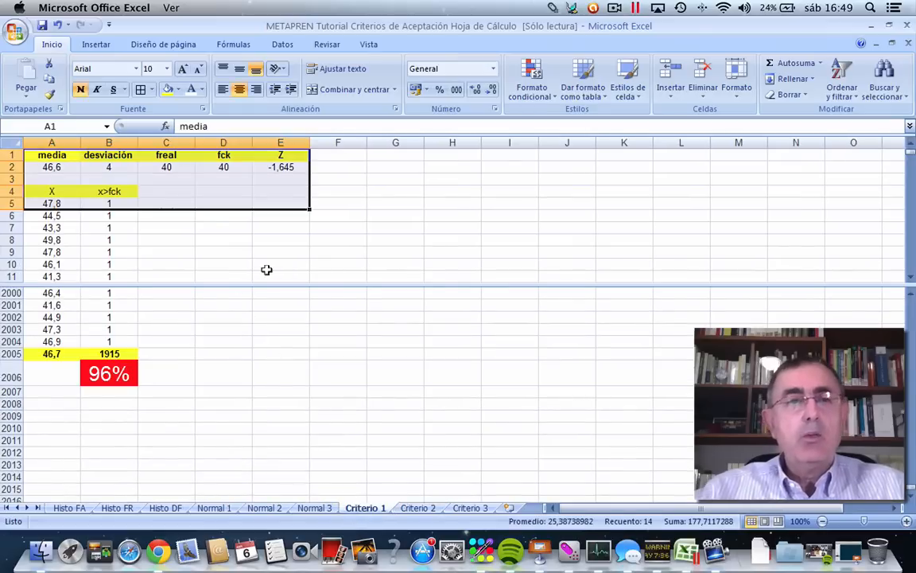
{"action": "left_click", "coordinate": [392, 240]}
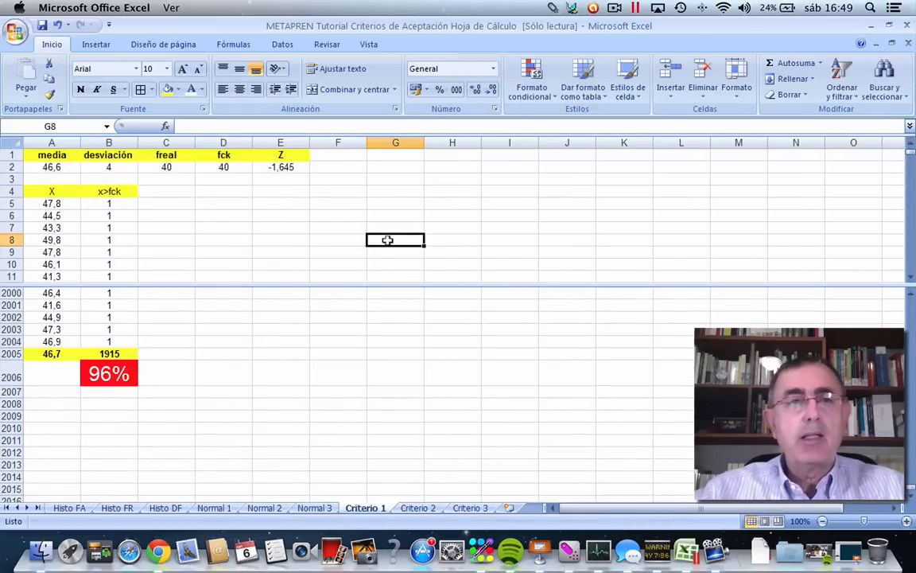
{"action": "left_click", "coordinate": [164, 166]}
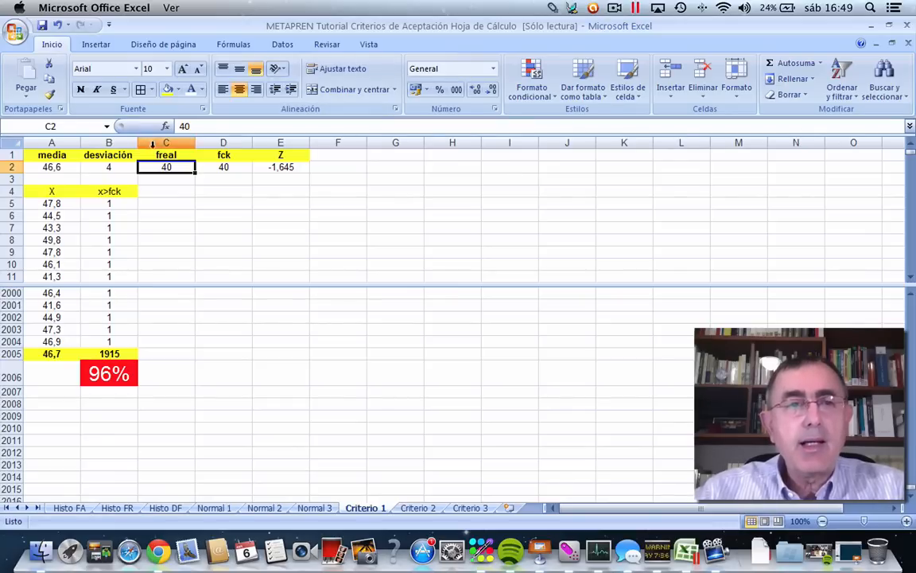
{"action": "left_click", "coordinate": [158, 154]}
{"action": "double_click", "coordinate": [158, 155]}
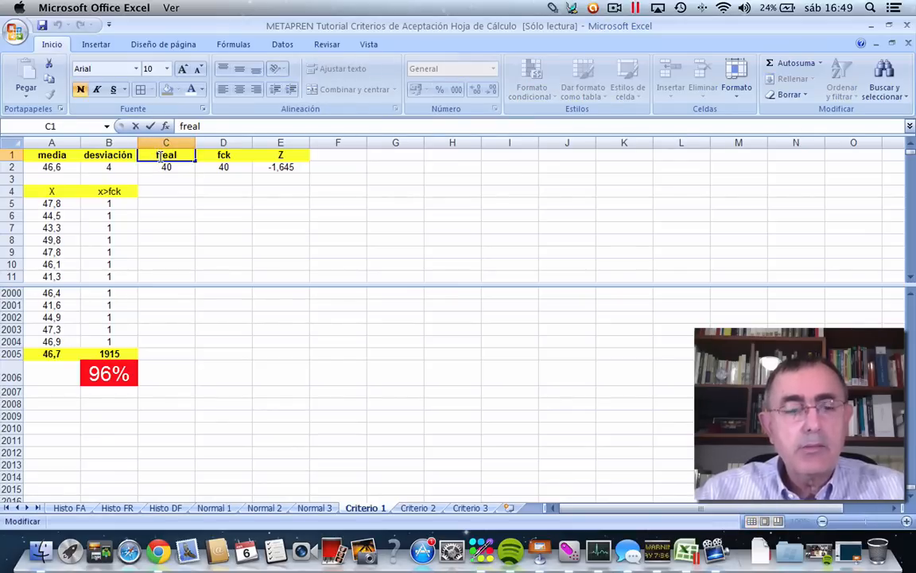
{"action": "type", "text": "c"}
{"action": "left_click", "coordinate": [453, 201]}
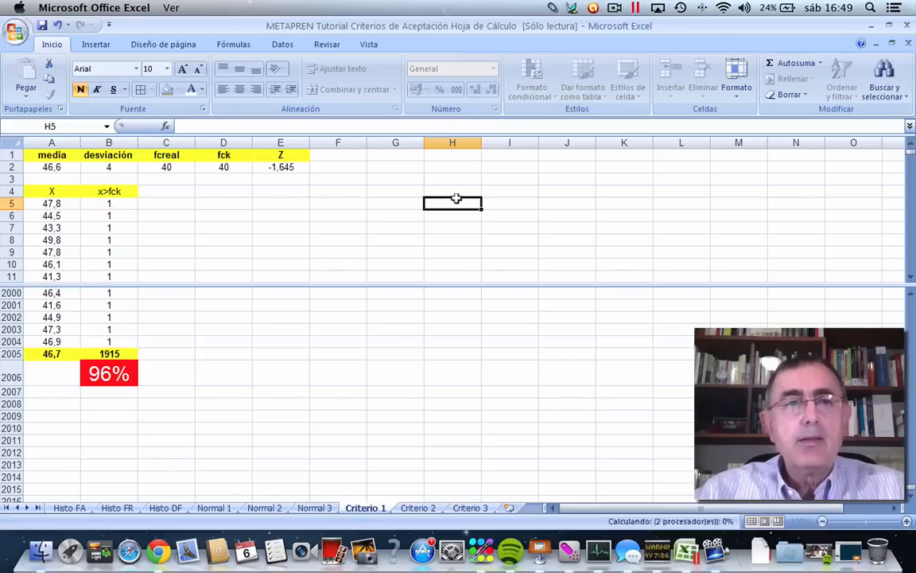
Set the fcreal value in C2 to 30 and recalculate the random values.
{"action": "left_click", "coordinate": [163, 164]}
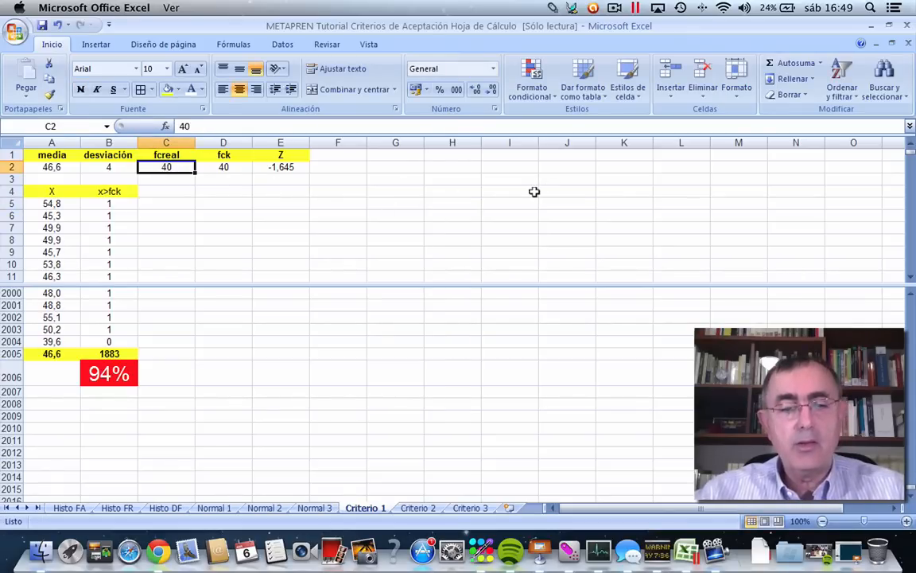
{"action": "type", "text": "3"}
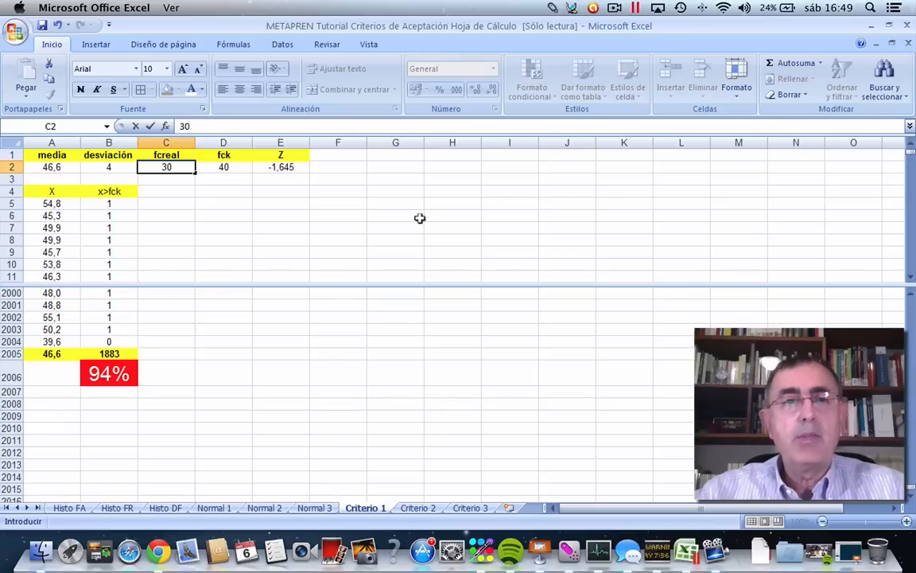
{"action": "left_click", "coordinate": [385, 214]}
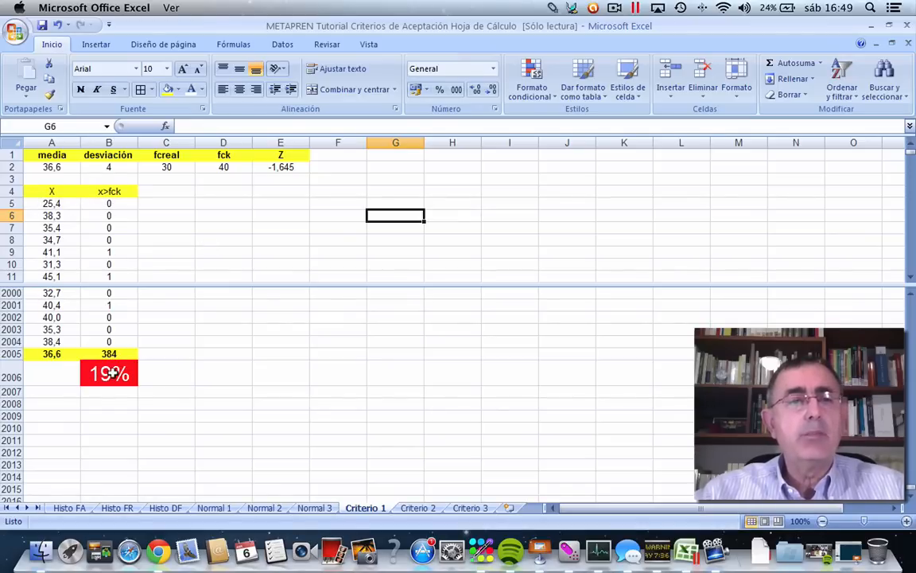
Set the fcreal value in C2 of the Criterio 1 sheet to 20.
{"action": "left_click", "coordinate": [160, 165]}
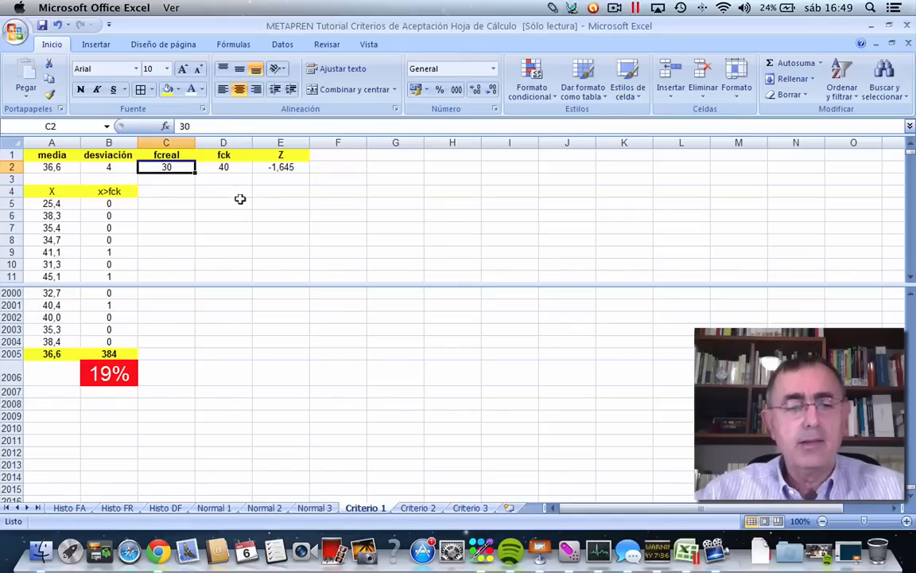
{"action": "type", "text": "20"}
{"action": "left_click", "coordinate": [295, 215]}
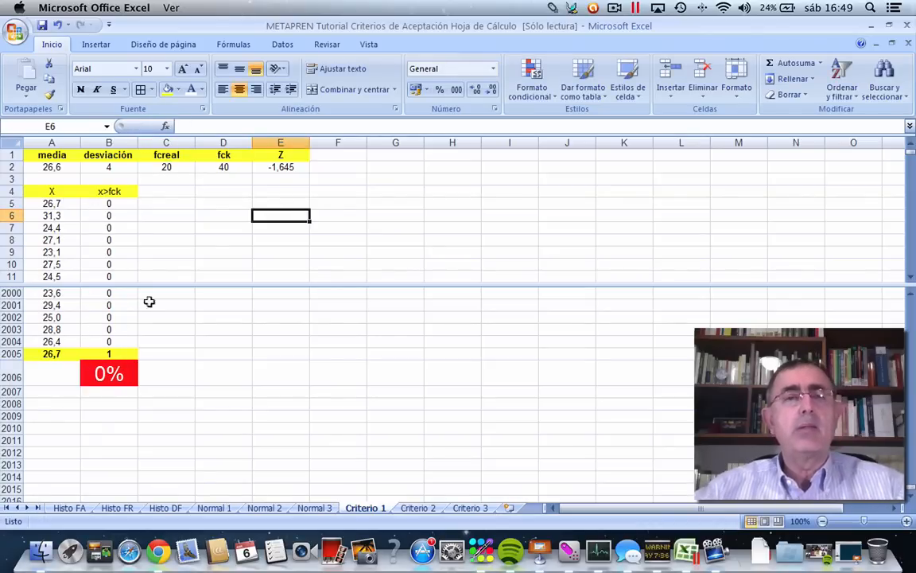
{"action": "left_click", "coordinate": [369, 238]}
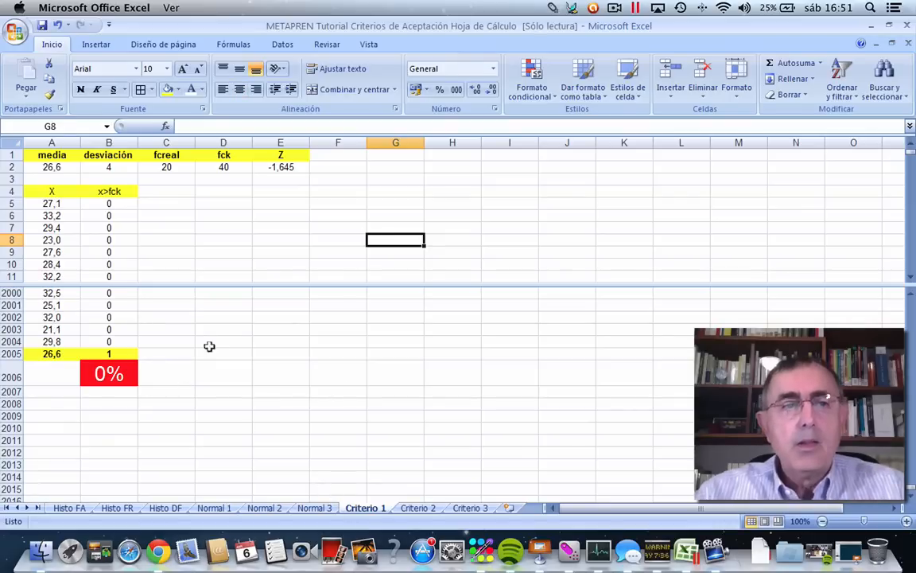
{"action": "left_click", "coordinate": [210, 344]}
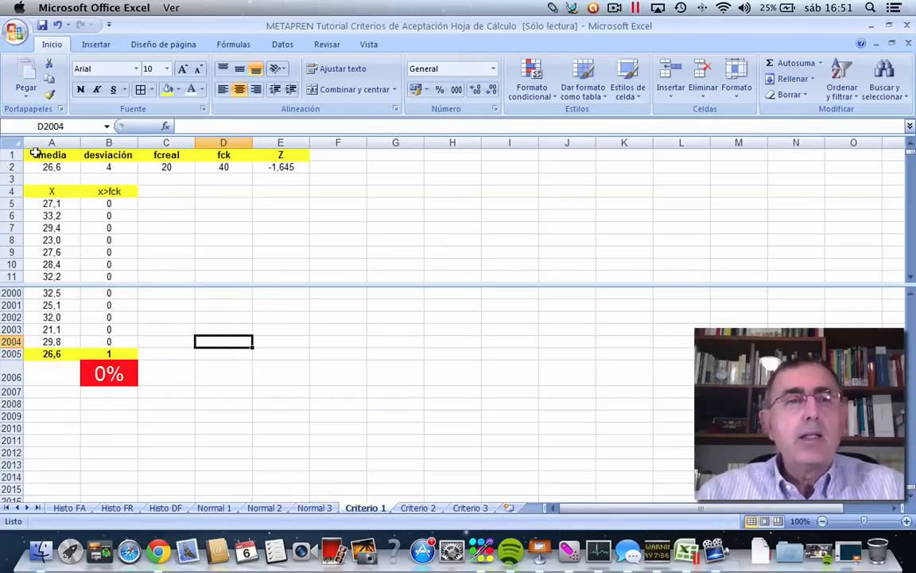
Copy the headings and parameter values in A1:E4 of Criterio 1 to cell A1 of the Criterio 2 sheet.
{"action": "left_click_drag", "start_coordinate": [36, 153], "coordinate": [282, 188]}
{"action": "right_click", "coordinate": [230, 159]}
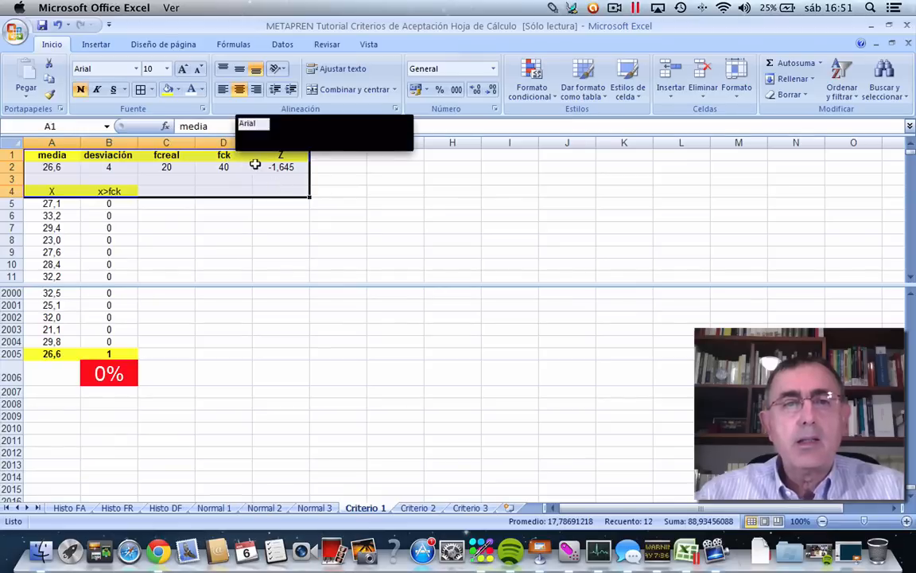
{"action": "left_click", "coordinate": [272, 188]}
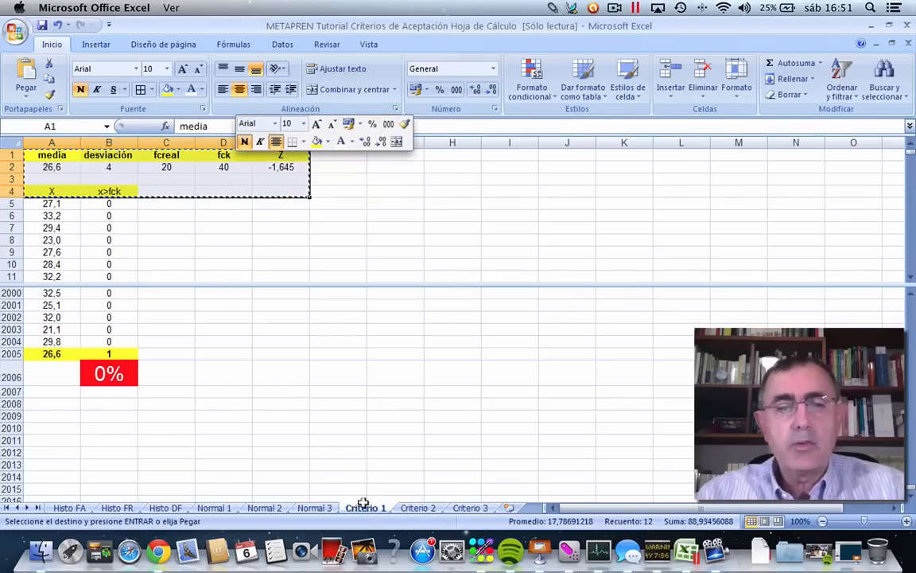
{"action": "left_click", "coordinate": [415, 507]}
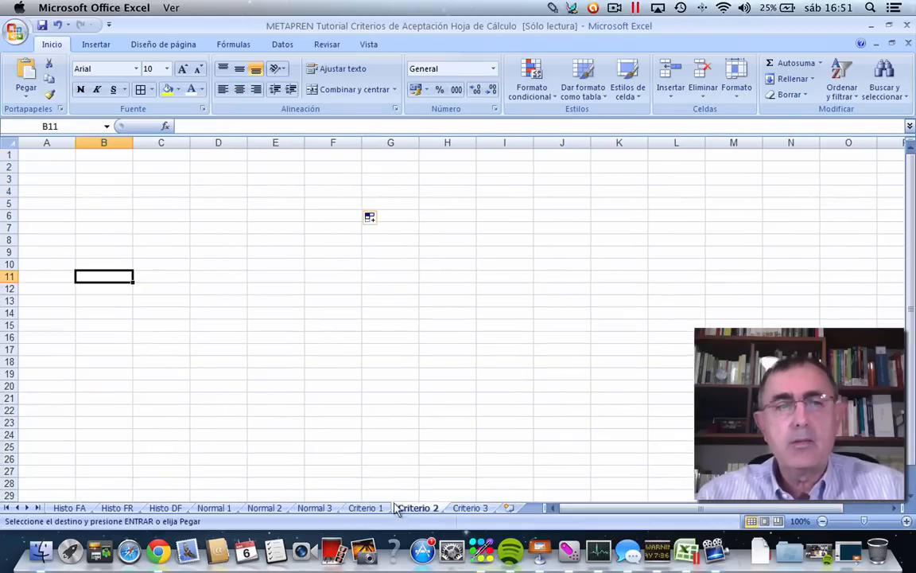
{"action": "left_click", "coordinate": [30, 151]}
{"action": "right_click", "coordinate": [45, 154]}
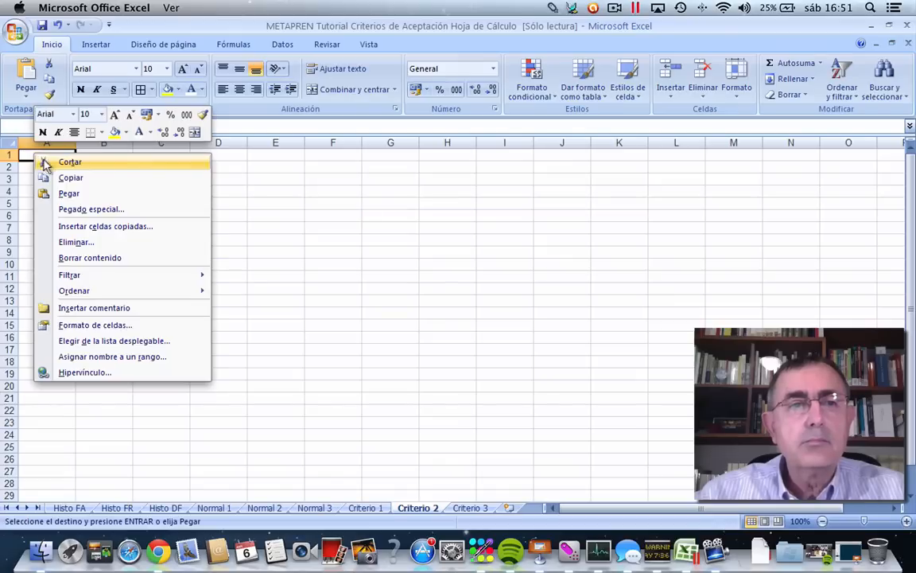
{"action": "left_click", "coordinate": [83, 196]}
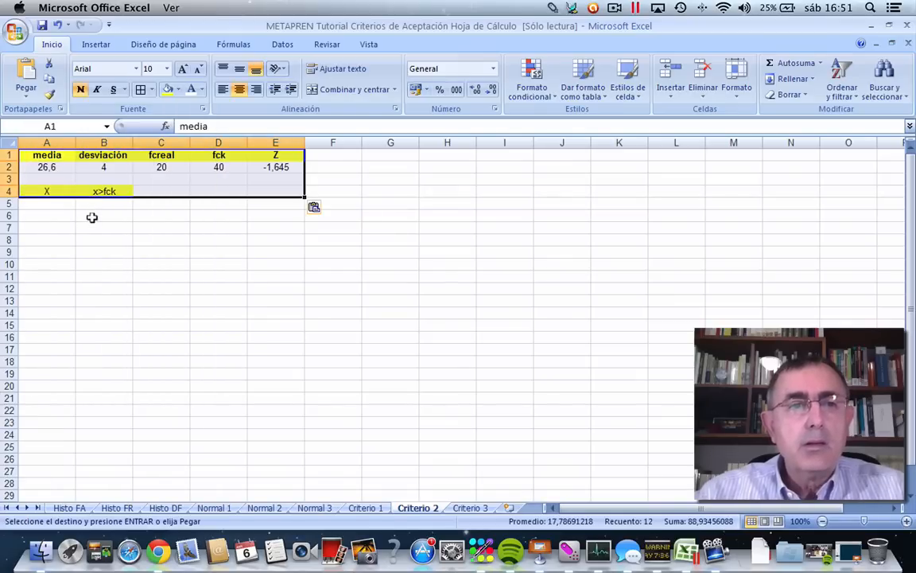
{"action": "left_click", "coordinate": [88, 214]}
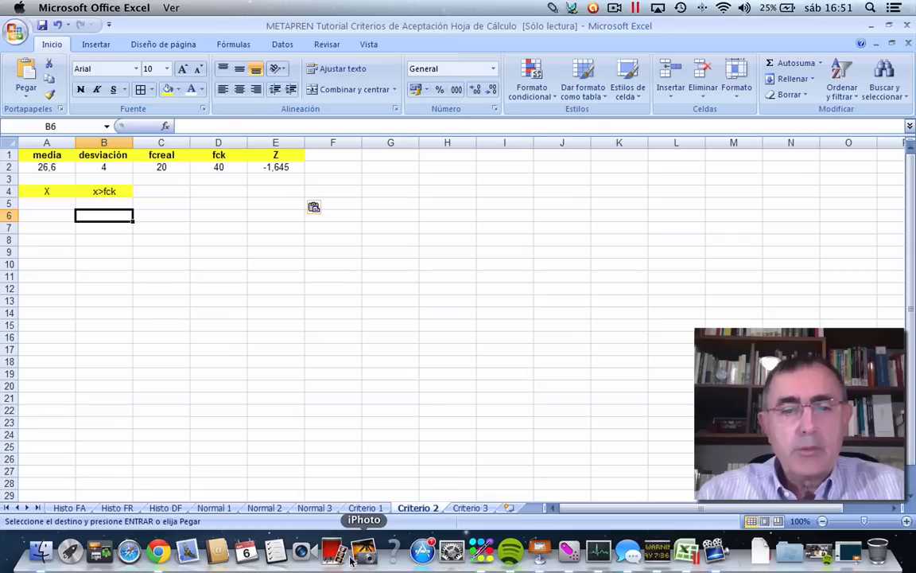
Copy the random value formula from A5 of Criterio 1 to A5 of the Criterio 2 sheet.
{"action": "left_click", "coordinate": [342, 495]}
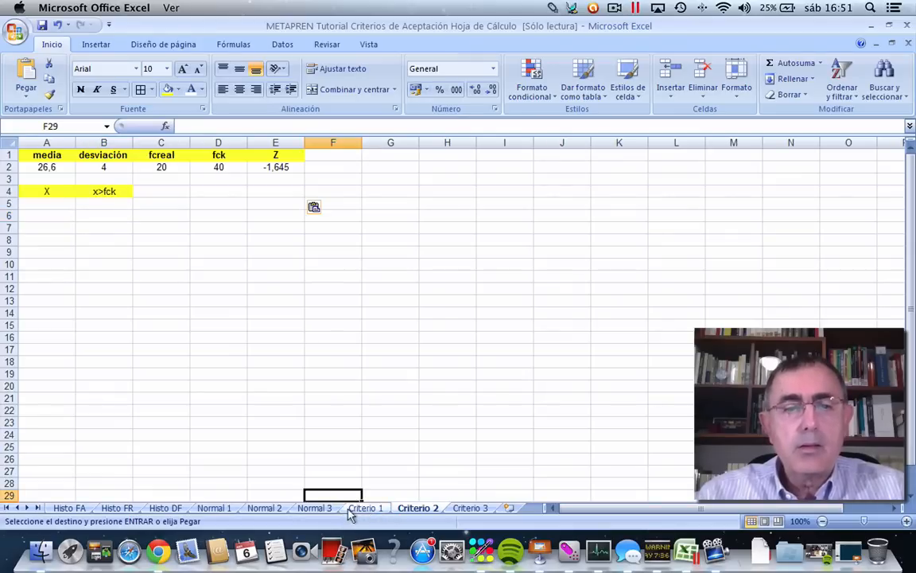
{"action": "left_click", "coordinate": [360, 507]}
{"action": "left_click", "coordinate": [40, 204]}
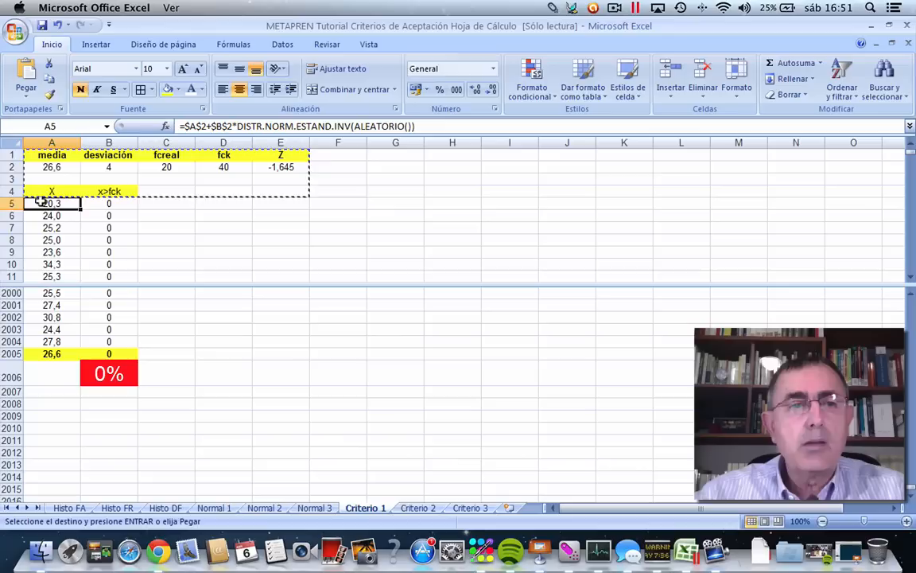
{"action": "right_click", "coordinate": [41, 203]}
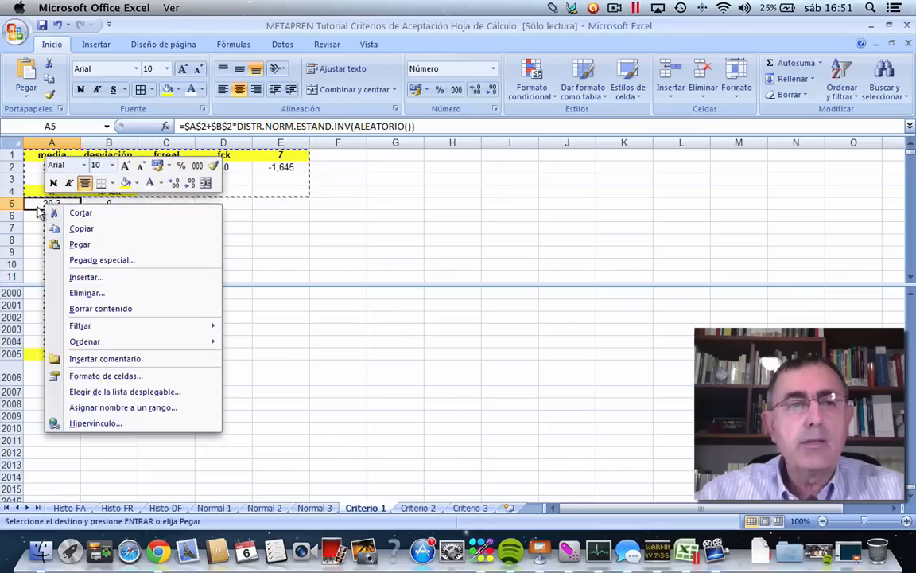
{"action": "left_click", "coordinate": [80, 230]}
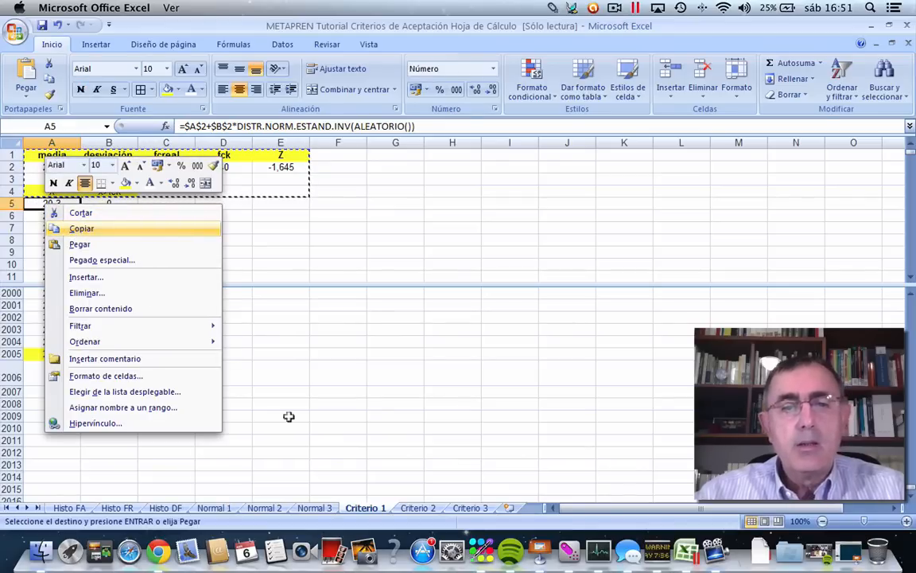
{"action": "left_click", "coordinate": [397, 509]}
{"action": "left_click", "coordinate": [40, 203]}
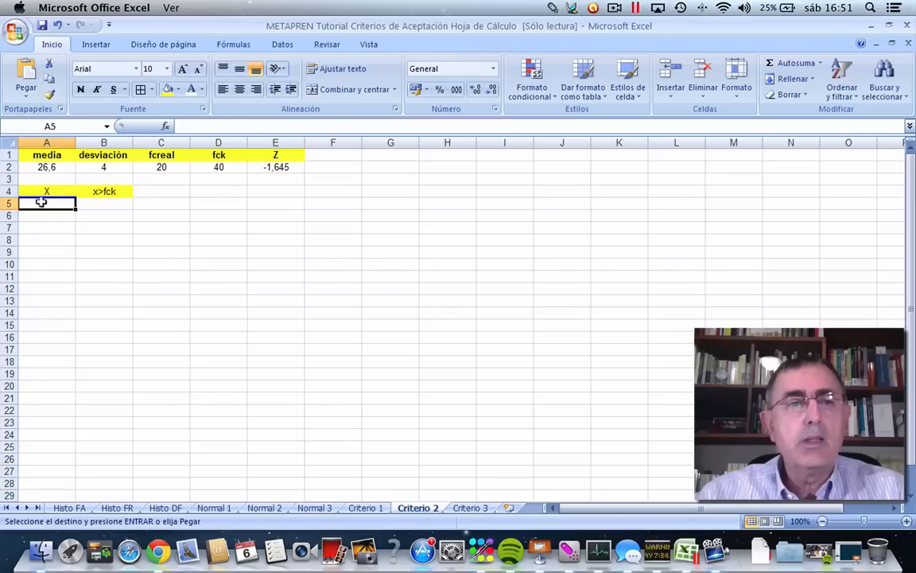
{"action": "right_click", "coordinate": [40, 203]}
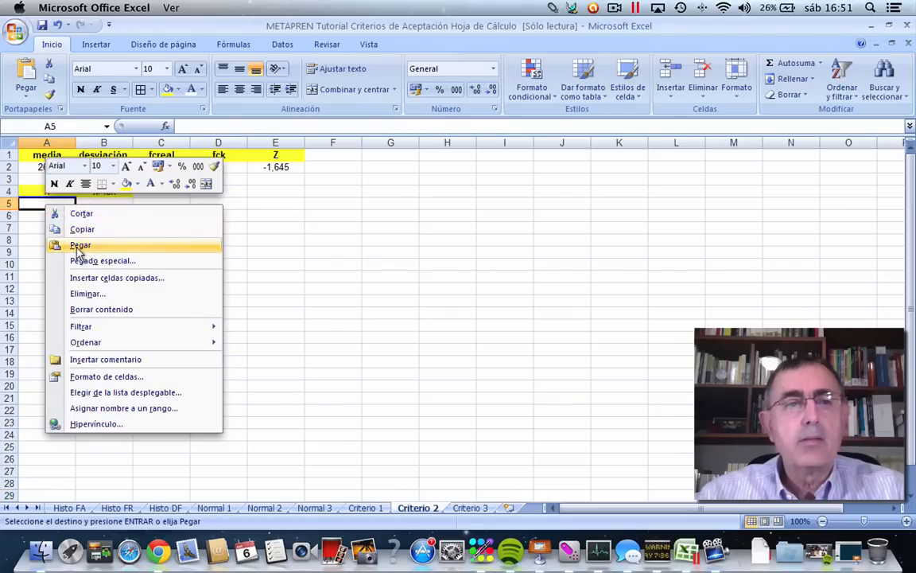
{"action": "left_click", "coordinate": [77, 243]}
Clear the copied x>fck heading from B4 on the Criterio 2 sheet.
{"action": "left_click_drag", "start_coordinate": [165, 261], "coordinate": [164, 252]}
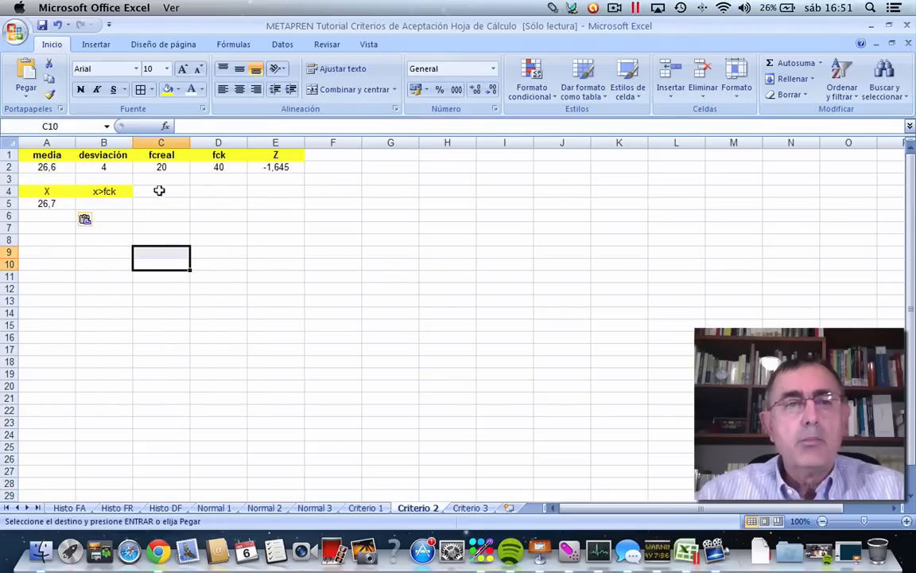
{"action": "left_click_drag", "start_coordinate": [159, 191], "coordinate": [96, 205]}
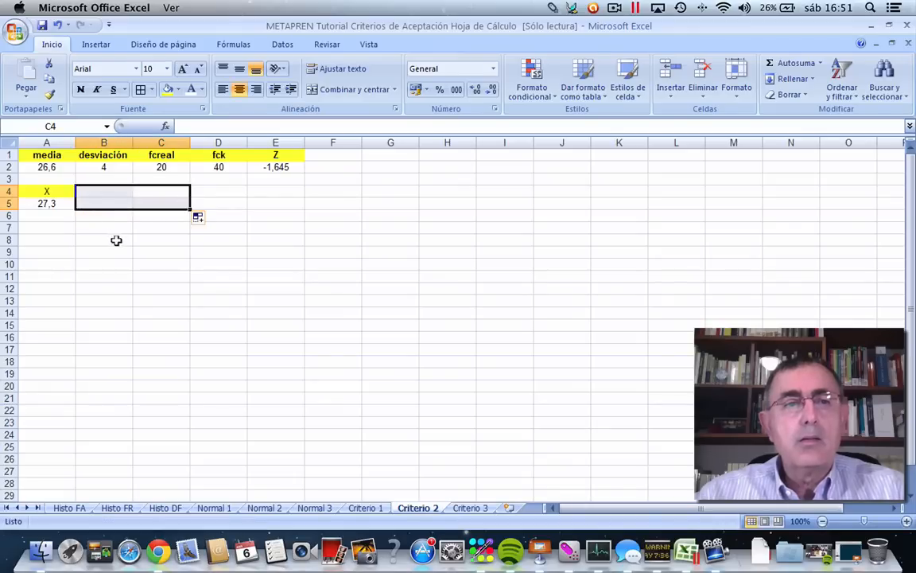
{"action": "left_click", "coordinate": [115, 240]}
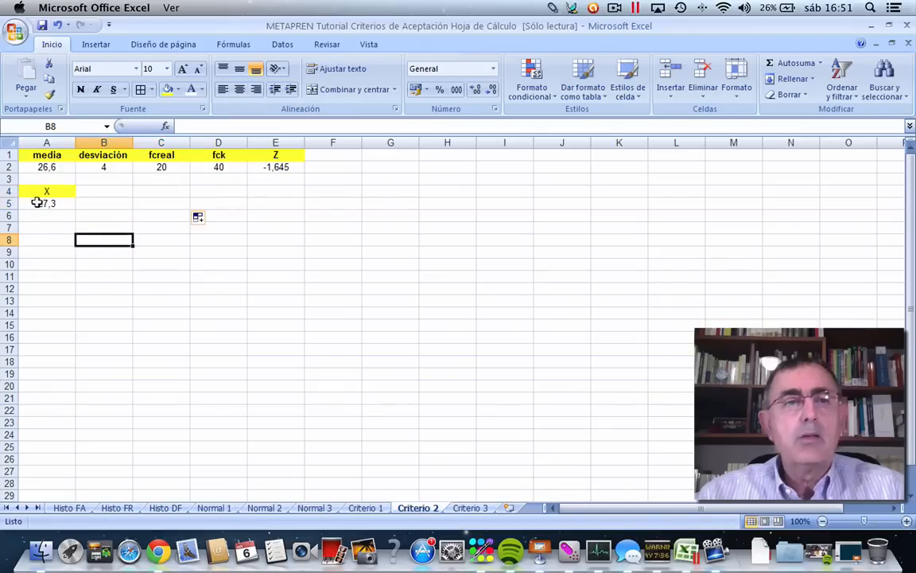
Review the media formula in A2 of the Criterio 1 sheet and return to the Criterio 2 sheet.
{"action": "left_click", "coordinate": [365, 507]}
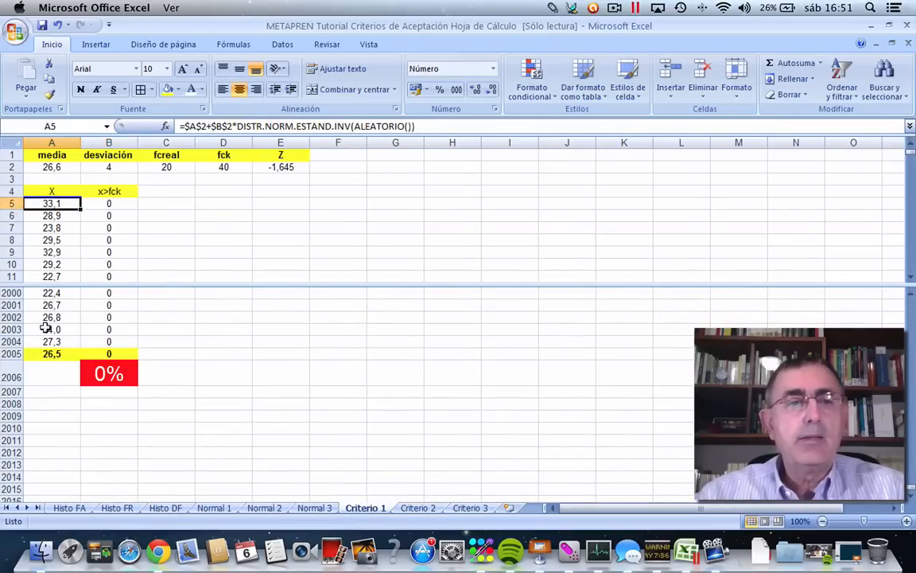
{"action": "left_click", "coordinate": [37, 164]}
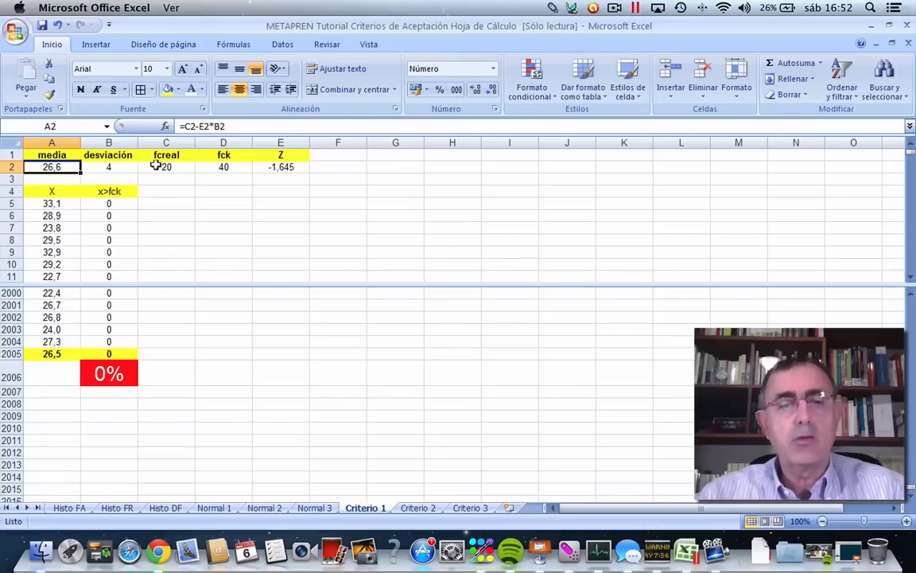
{"action": "left_click", "coordinate": [417, 508]}
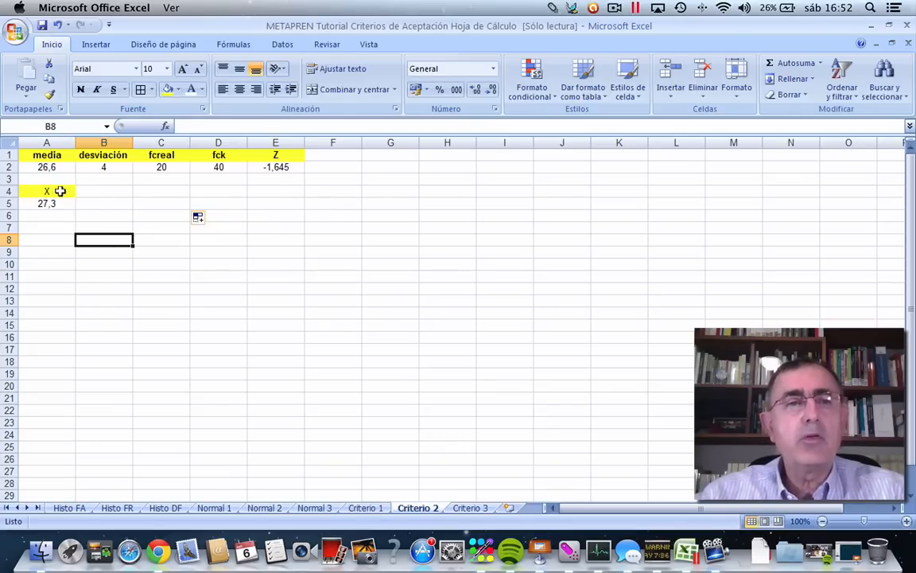
Split the Criterio 2 window below row 7, keeping only the horizontal division.
{"action": "left_click", "coordinate": [362, 48]}
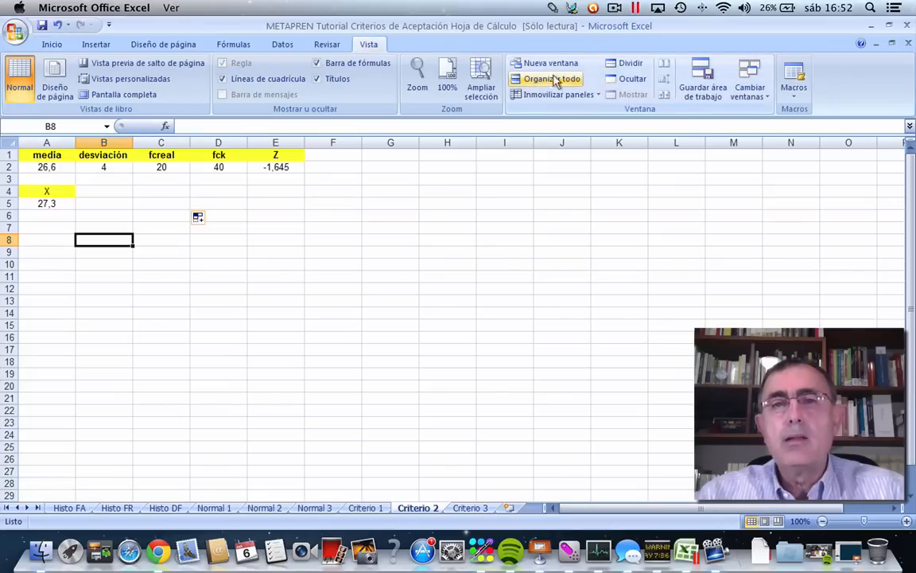
{"action": "left_click", "coordinate": [628, 64]}
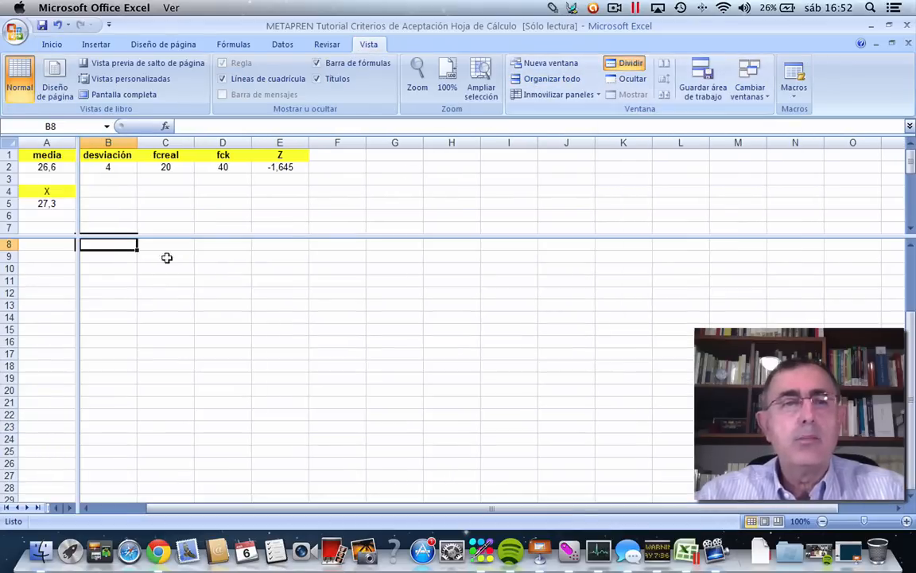
{"action": "left_click_drag", "start_coordinate": [73, 261], "coordinate": [863, 273]}
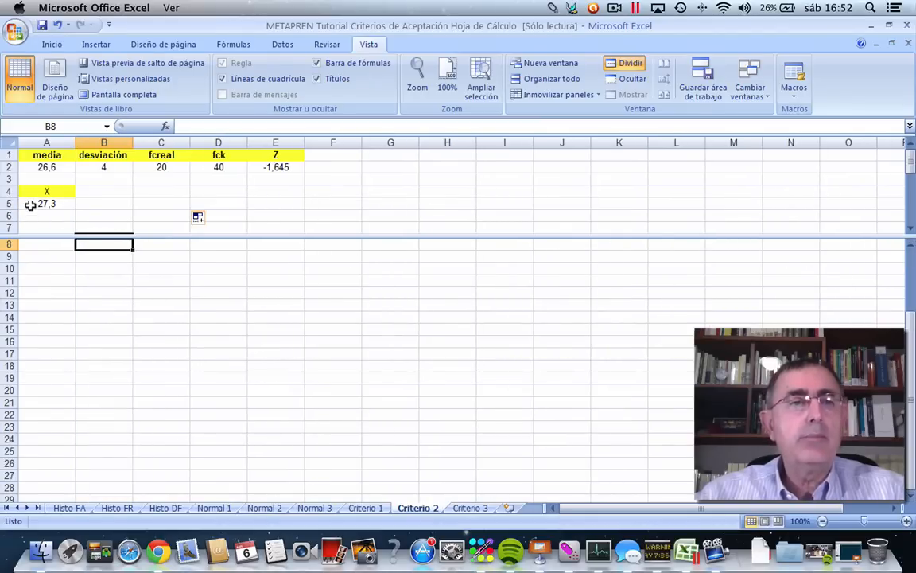
Extend the X heading from A4 across to B4:C4 on the Criterio 2 sheet.
{"action": "left_click", "coordinate": [52, 190]}
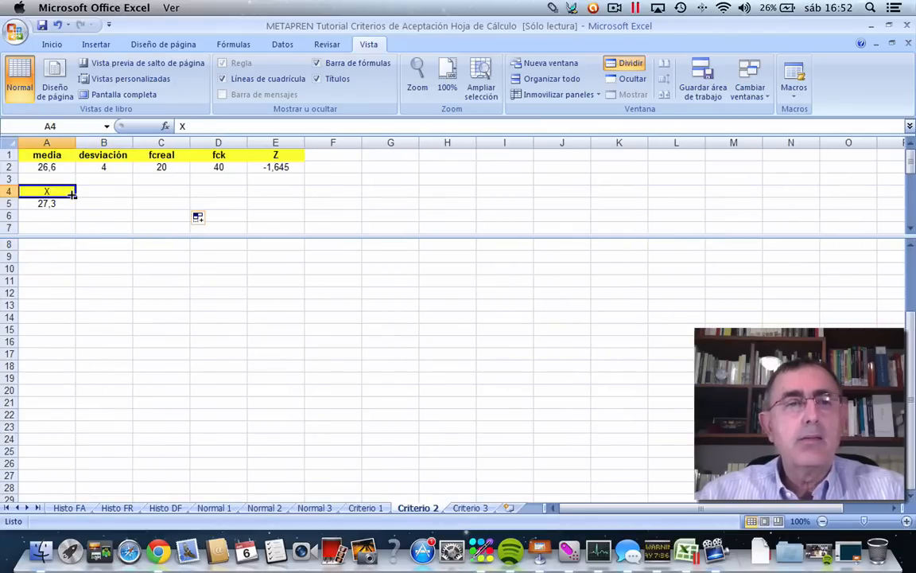
{"action": "left_click_drag", "start_coordinate": [73, 194], "coordinate": [127, 198]}
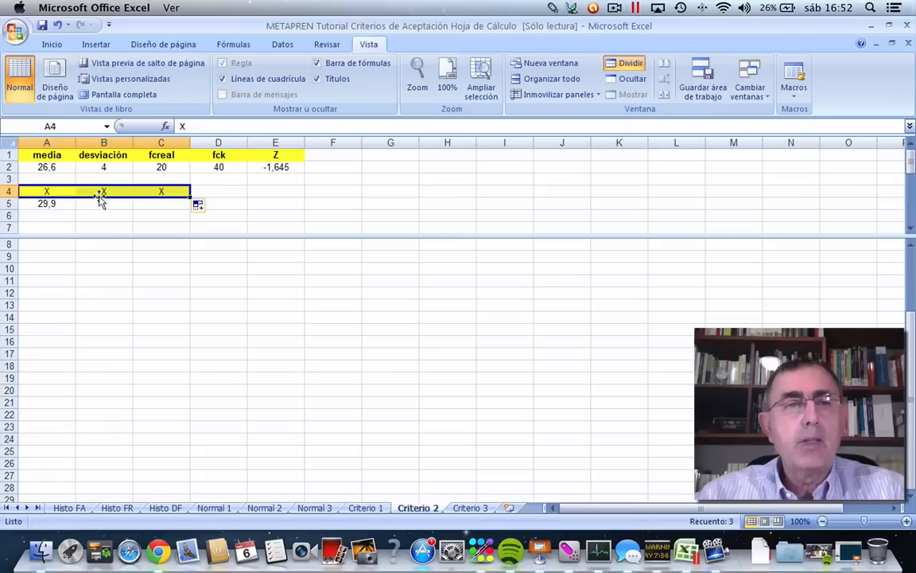
Rename the three X headings in A4:C4 of the Criterio 2 sheet as X1, X2 and X3.
{"action": "double_click", "coordinate": [59, 190]}
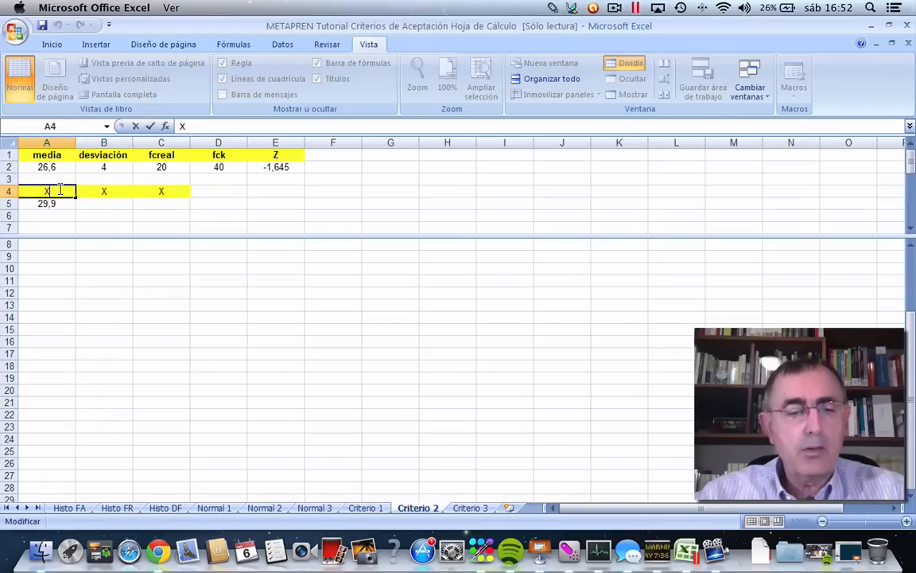
{"action": "type", "text": "1"}
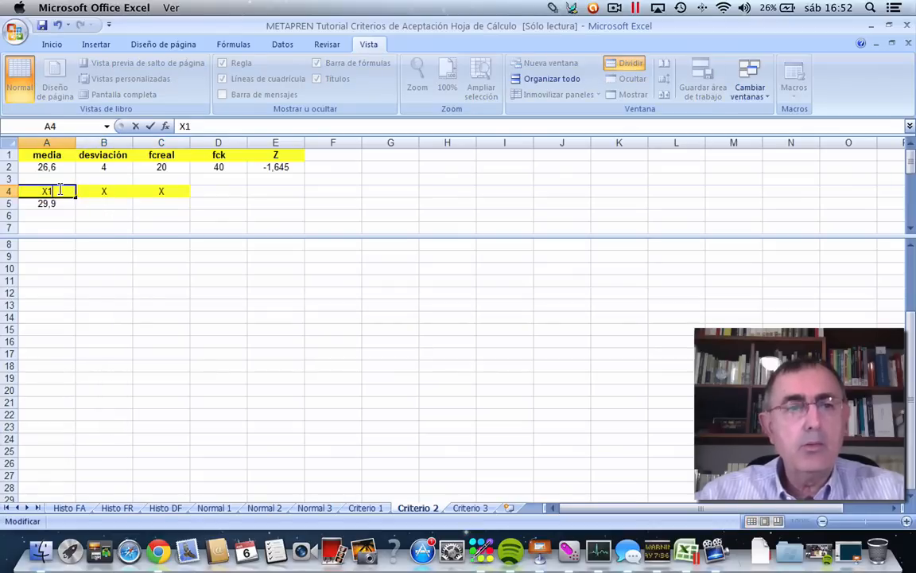
{"action": "double_click", "coordinate": [105, 190]}
{"action": "type", "text": "2"}
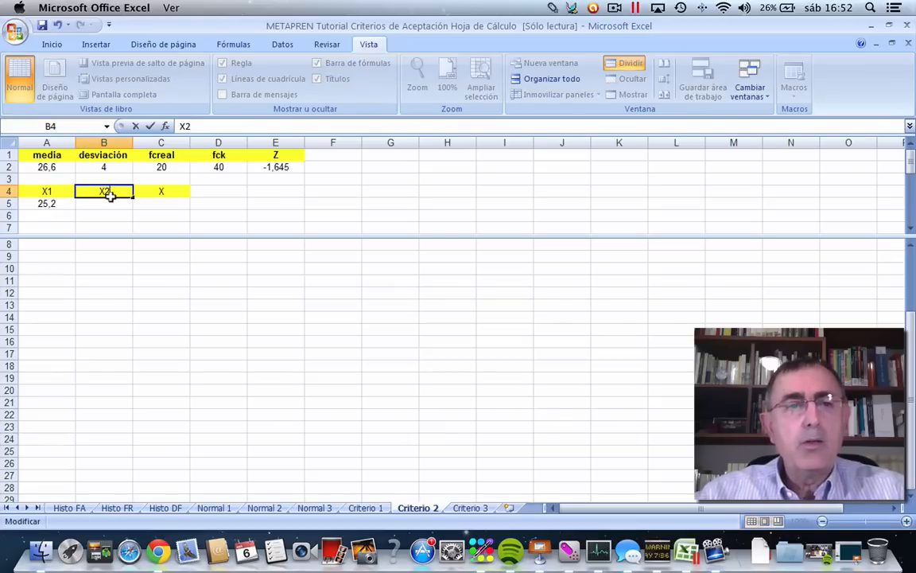
{"action": "left_click", "coordinate": [160, 190]}
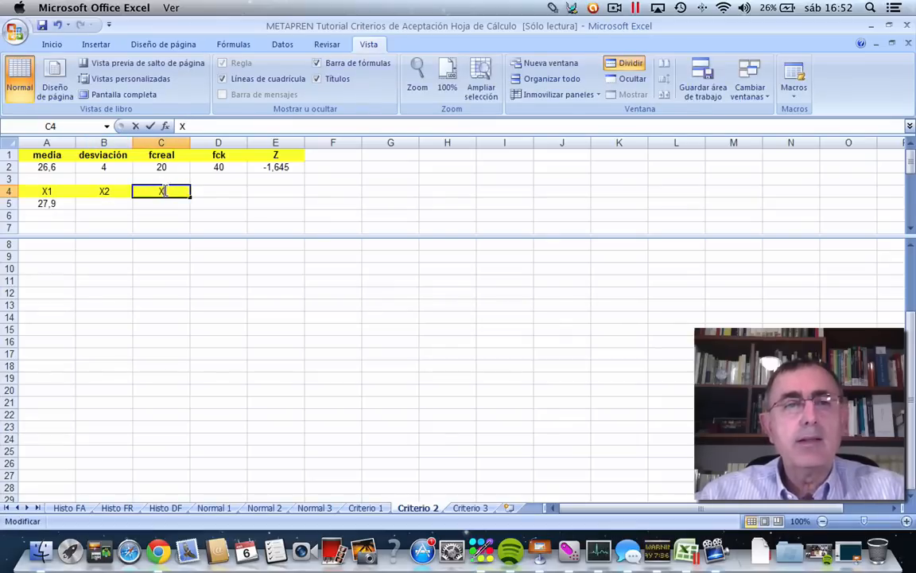
{"action": "double_click", "coordinate": [161, 191]}
{"action": "type", "text": "3"}
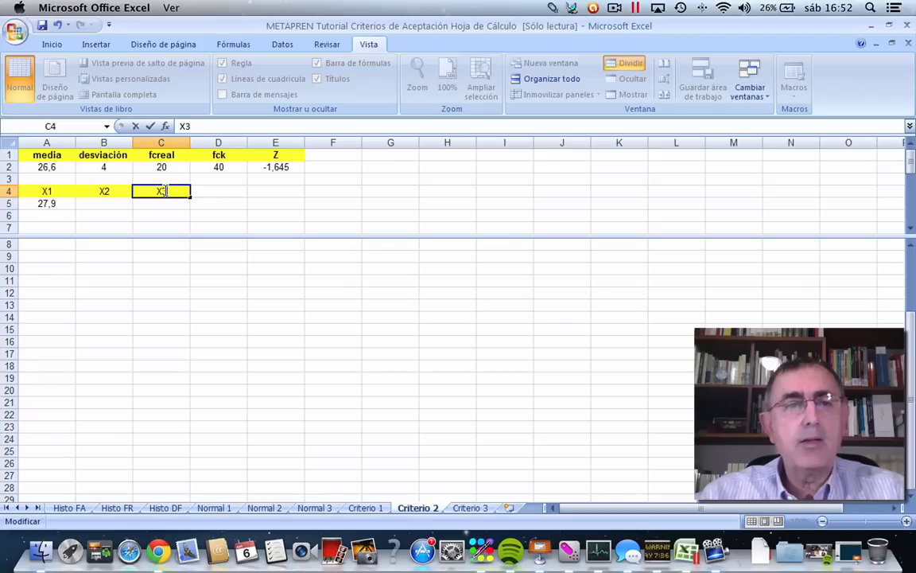
Extend the random-value formula from A5 across to B5:C5, under the X2 and X3 headings.
{"action": "scroll", "coordinate": [163, 189], "scroll_direction": "down", "scroll_amount": 5}
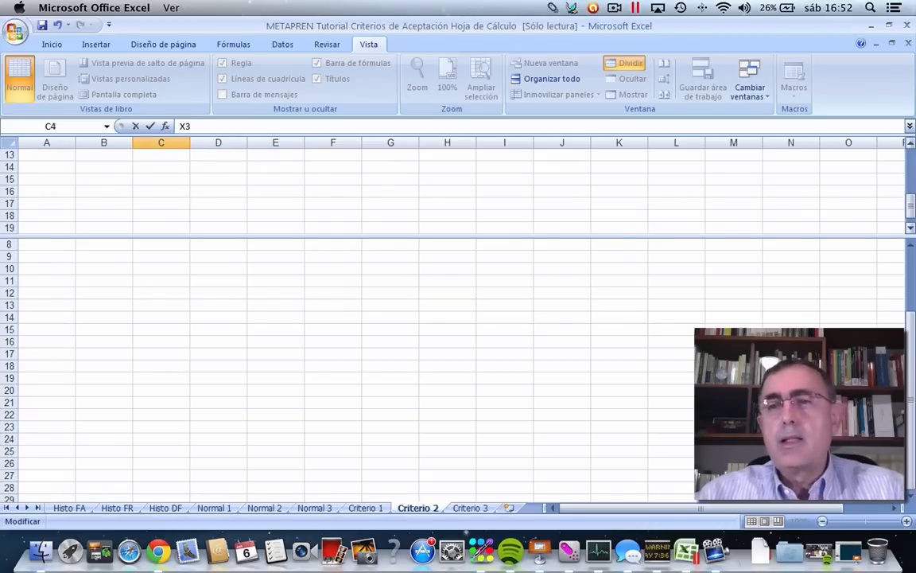
{"action": "left_click_drag", "start_coordinate": [906, 208], "coordinate": [897, 159]}
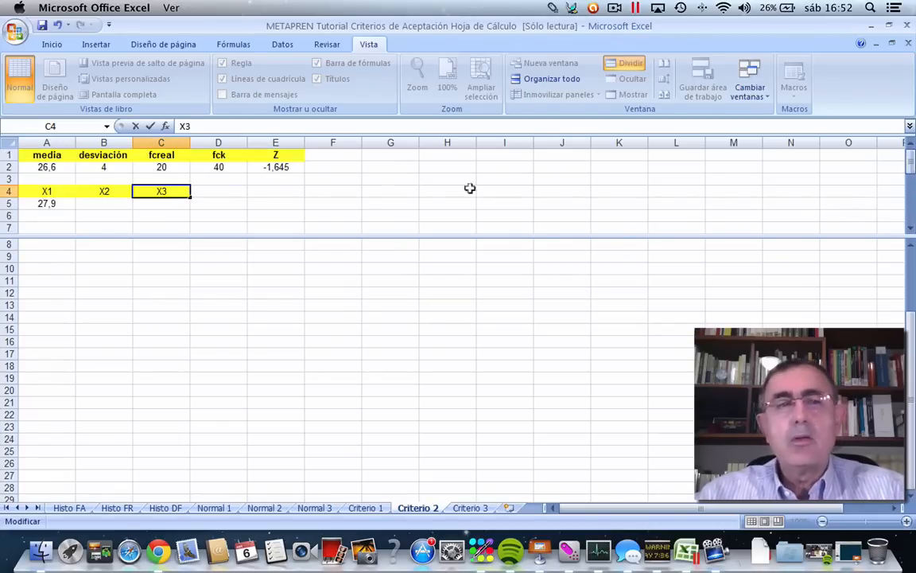
{"action": "left_click", "coordinate": [37, 202]}
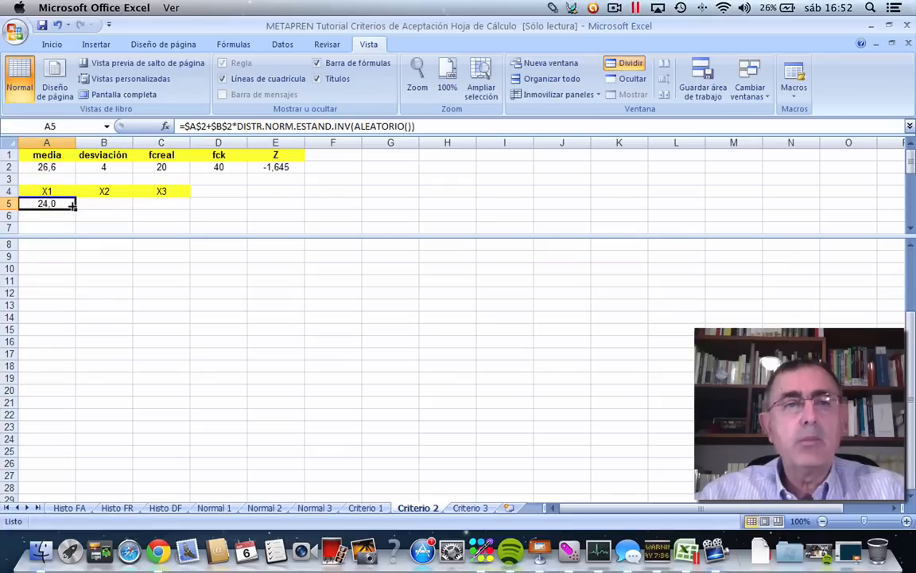
{"action": "left_click_drag", "start_coordinate": [72, 205], "coordinate": [188, 205]}
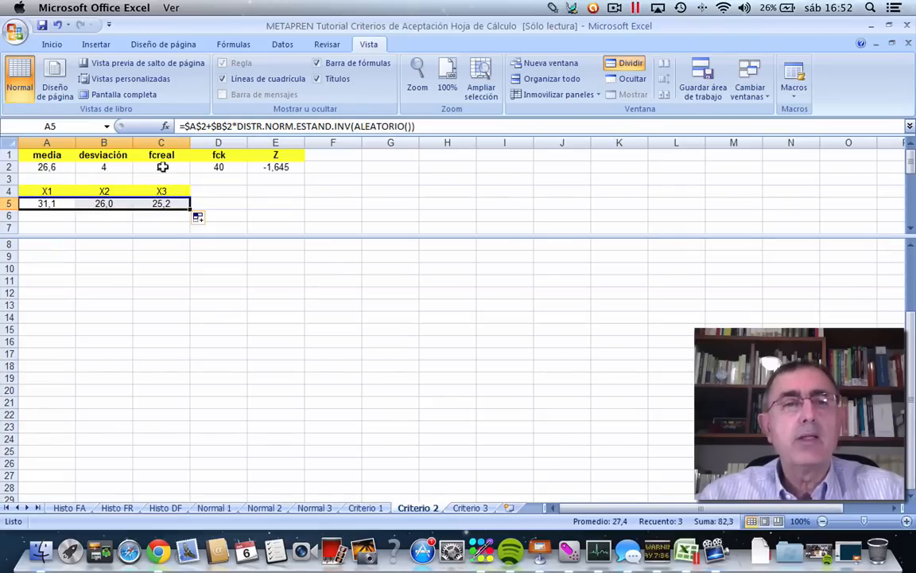
Set the fcreal value in C2 to 40.
{"action": "left_click", "coordinate": [180, 168]}
{"action": "type", "text": "40"}
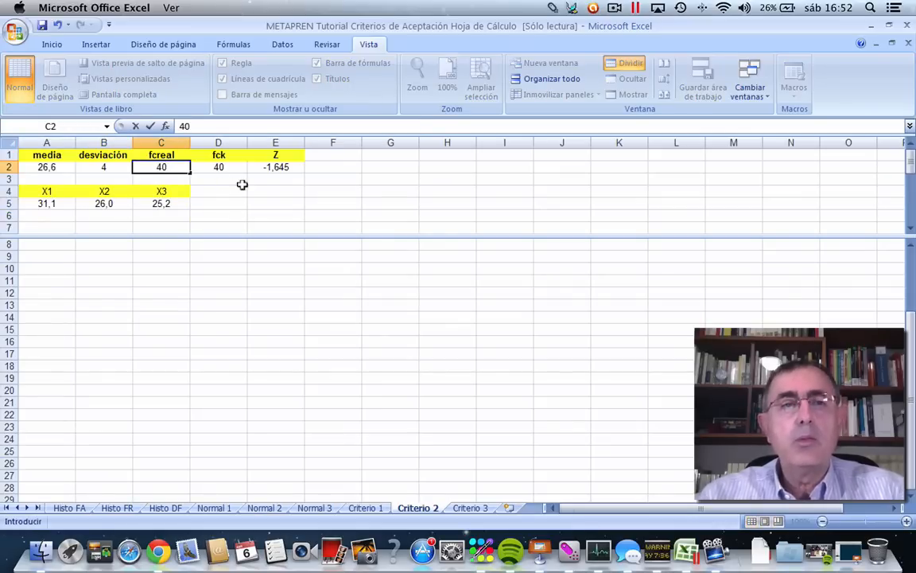
{"action": "left_click", "coordinate": [225, 180]}
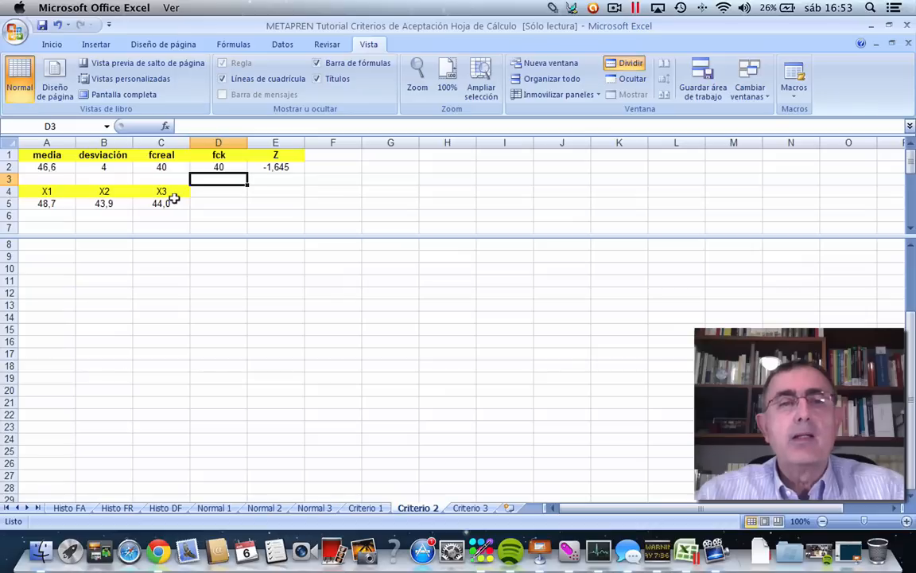
Add a centred K2 heading with yellow fill in F1, beside the Z parameter.
{"action": "left_click", "coordinate": [346, 179]}
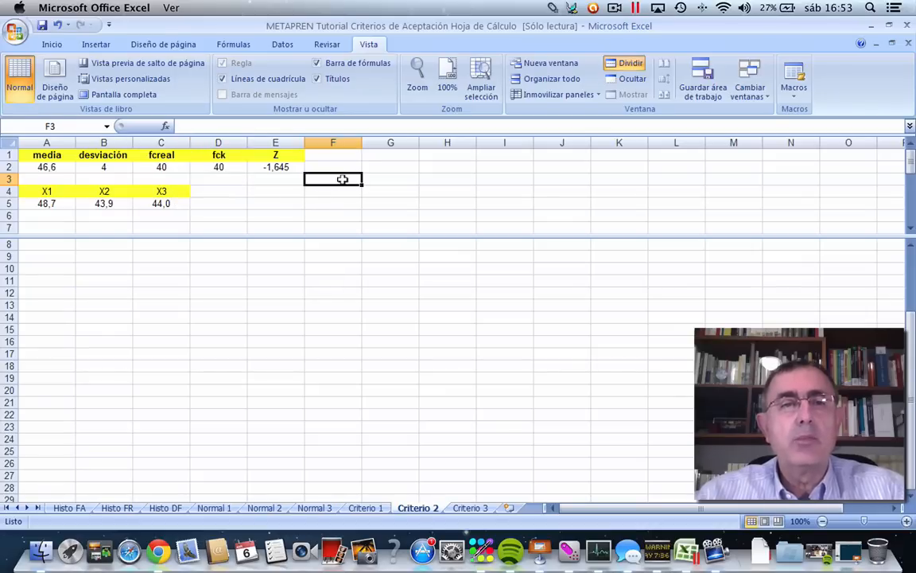
{"action": "left_click", "coordinate": [209, 188]}
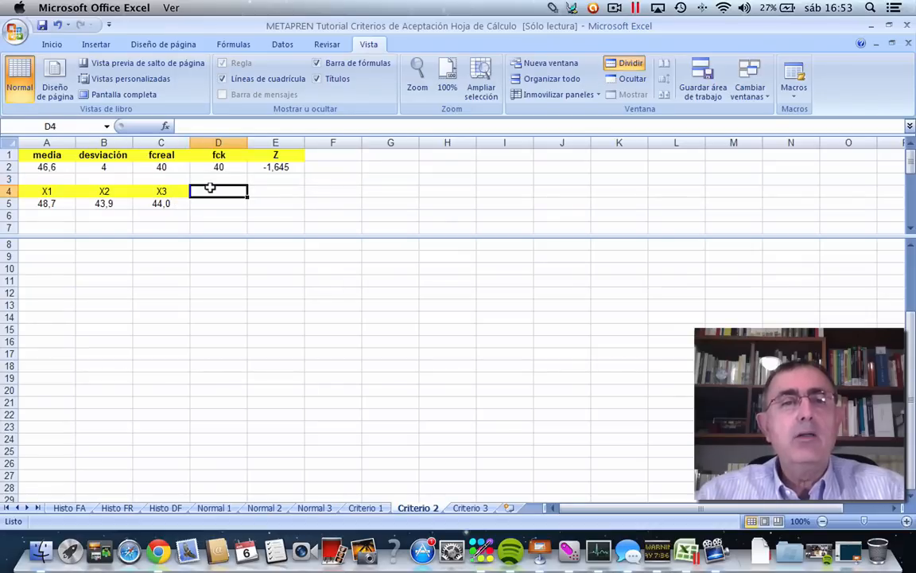
{"action": "left_click", "coordinate": [309, 154]}
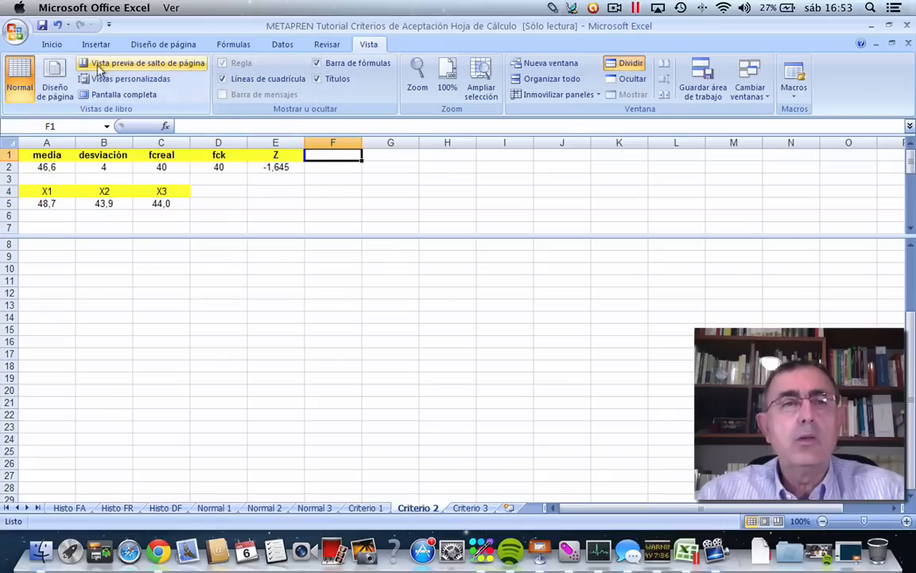
{"action": "left_click", "coordinate": [52, 46]}
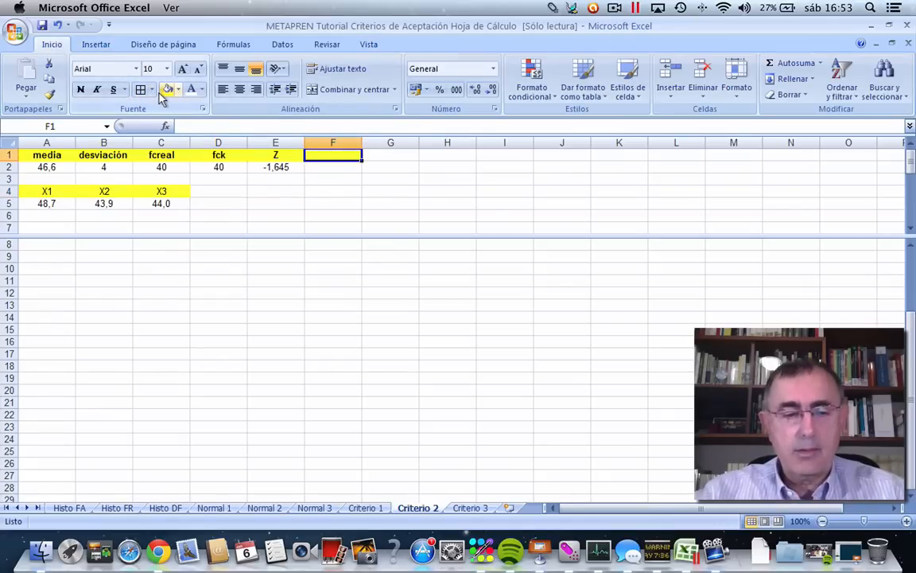
{"action": "type", "text": "K2"}
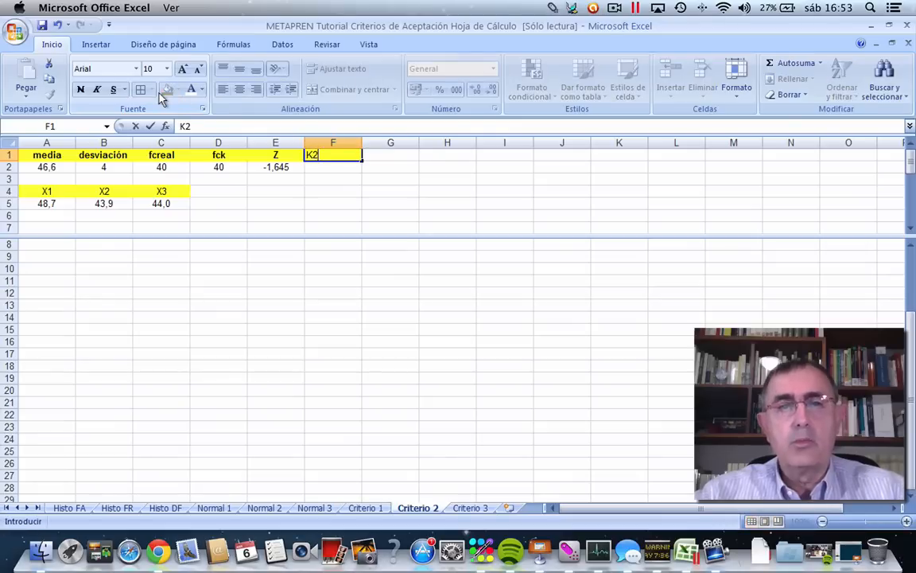
{"action": "left_click", "coordinate": [319, 175]}
{"action": "left_click", "coordinate": [333, 154]}
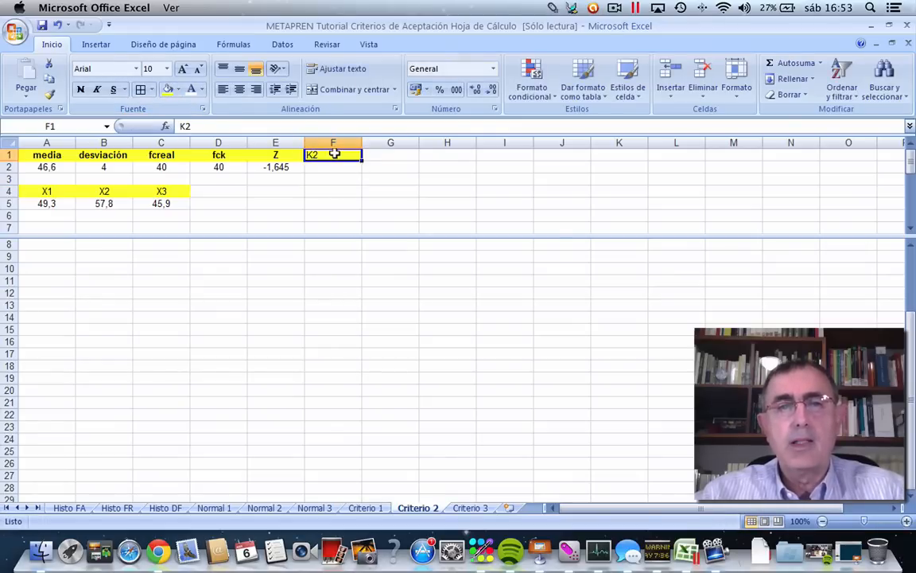
{"action": "left_click", "coordinate": [238, 90]}
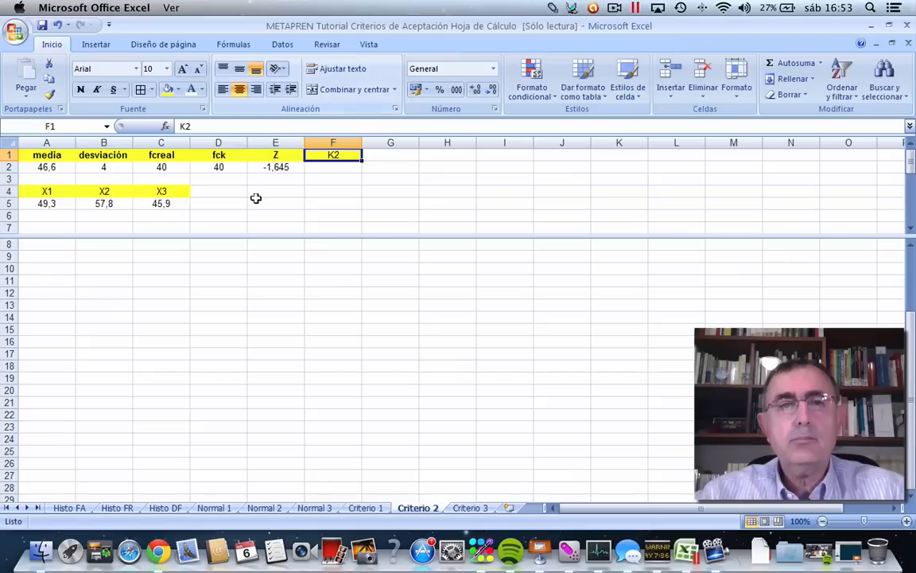
Enter the headings Xm in D4 and rN in E4, beside the X3 column.
{"action": "left_click", "coordinate": [205, 187]}
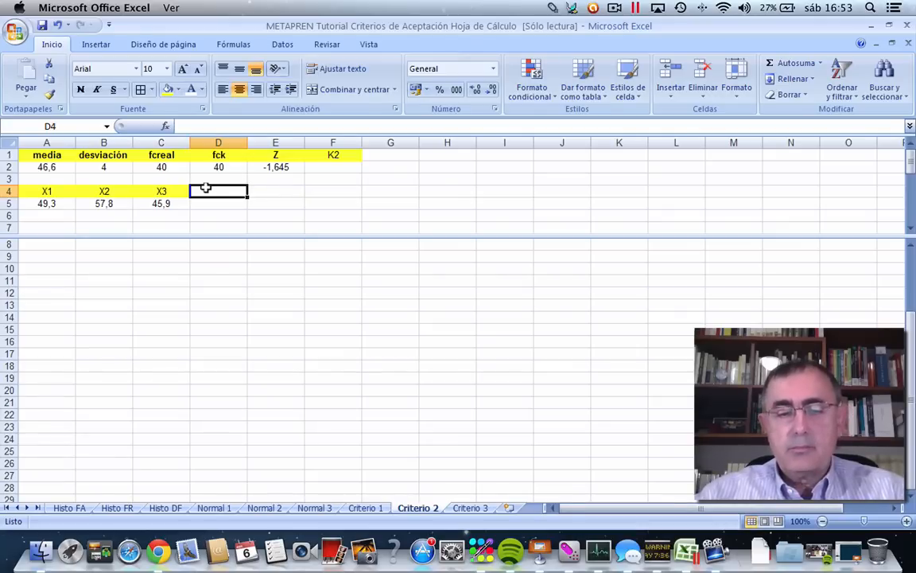
{"action": "type", "text": "Xm"}
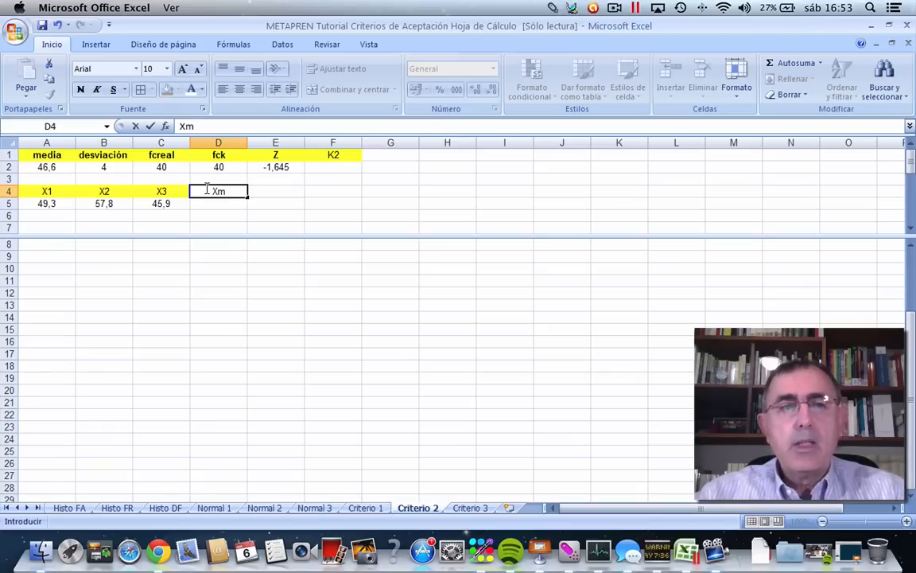
{"action": "left_click", "coordinate": [277, 188]}
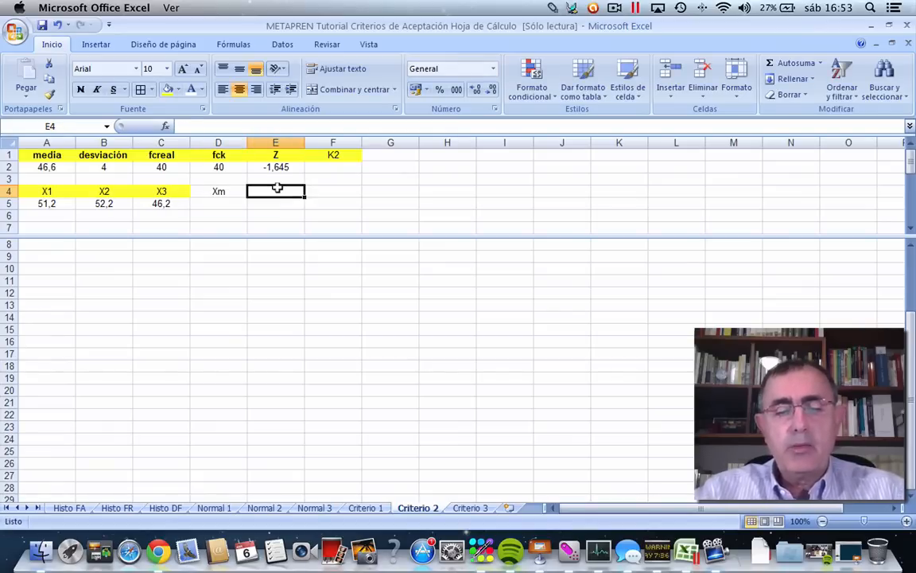
{"action": "type", "text": "rN"}
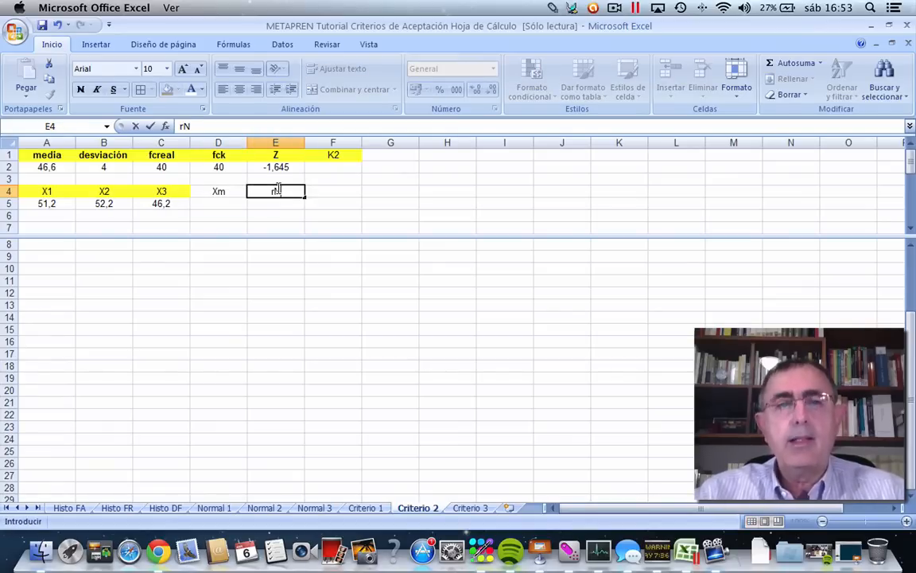
Enter the heading xm-K2*rN in F4 and fill the Xm and rN headings in D4:E4 with yellow.
{"action": "left_click", "coordinate": [319, 189]}
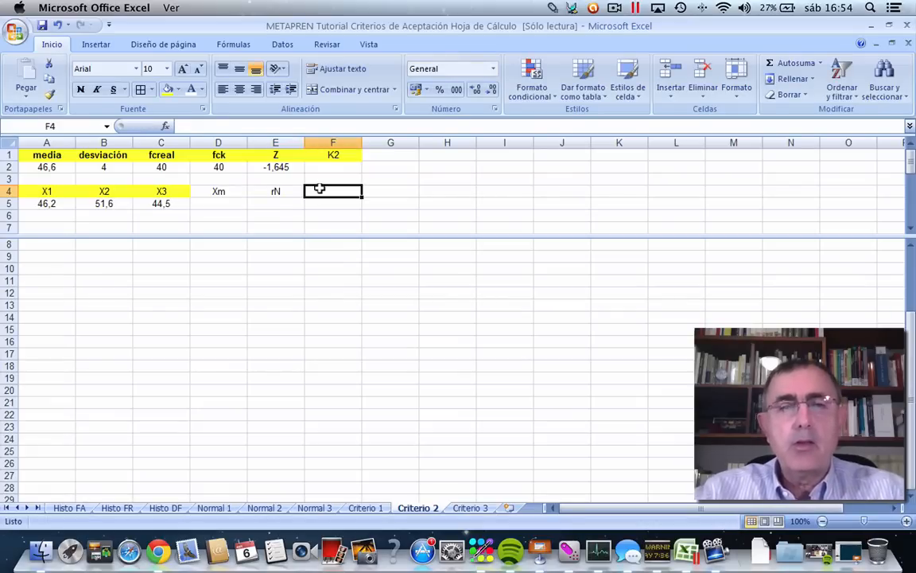
{"action": "type", "text": "xm-K2"}
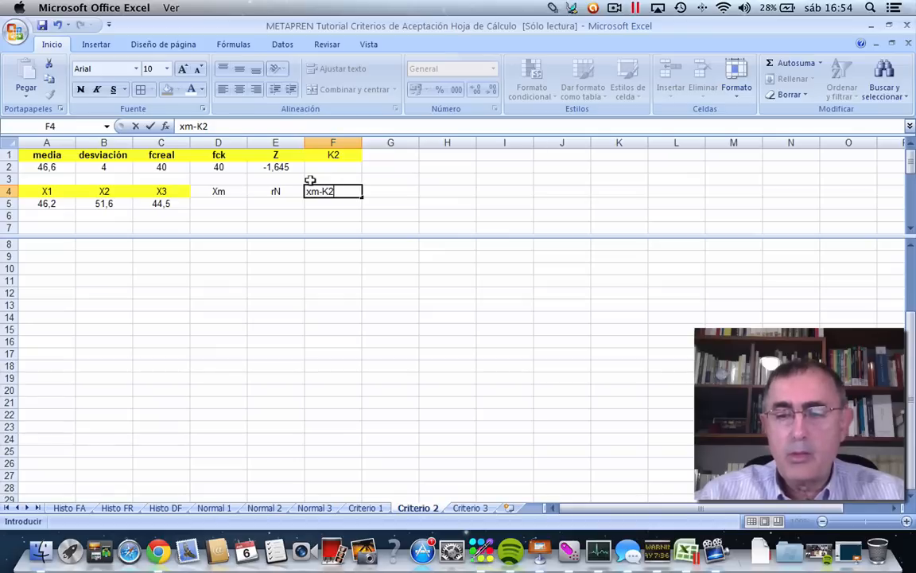
{"action": "type", "text": "*"}
{"action": "left_click", "coordinate": [276, 188]}
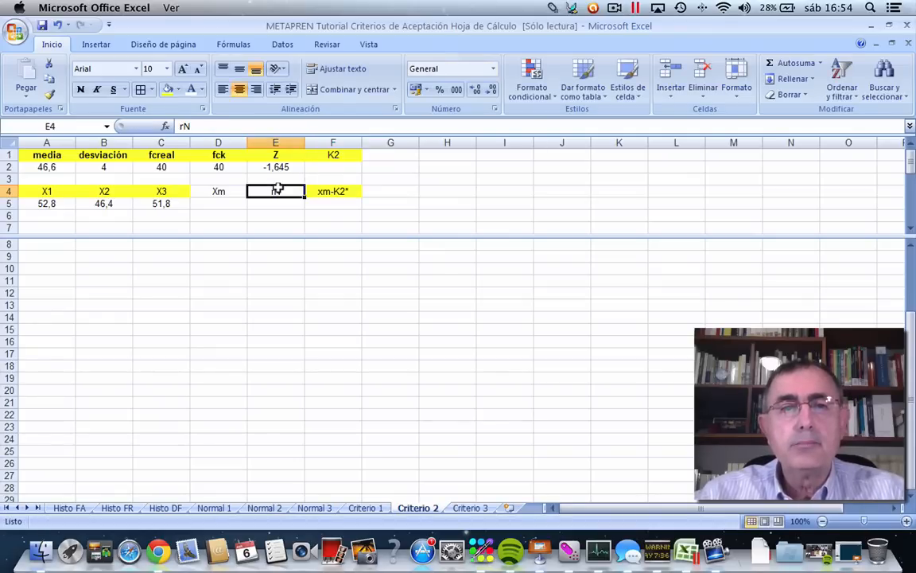
{"action": "double_click", "coordinate": [352, 191]}
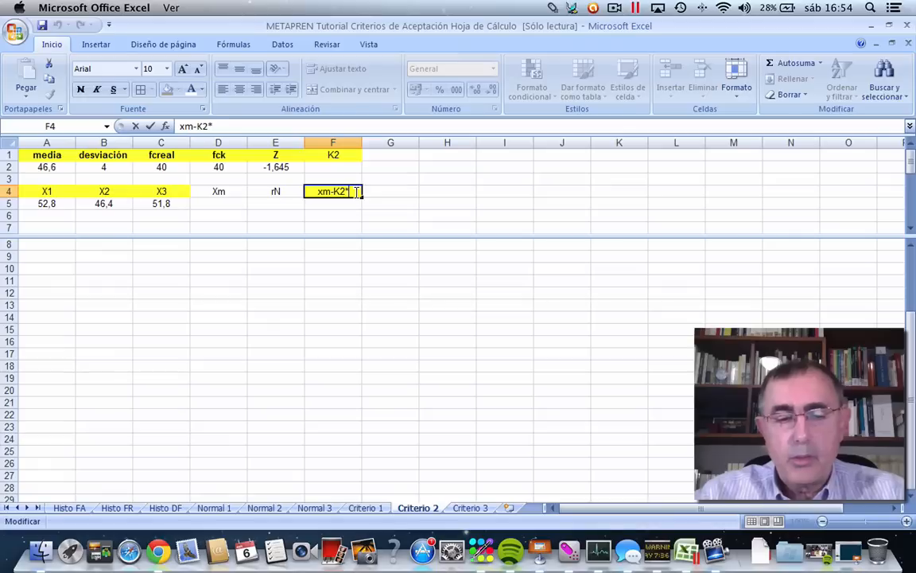
{"action": "type", "text": "rN"}
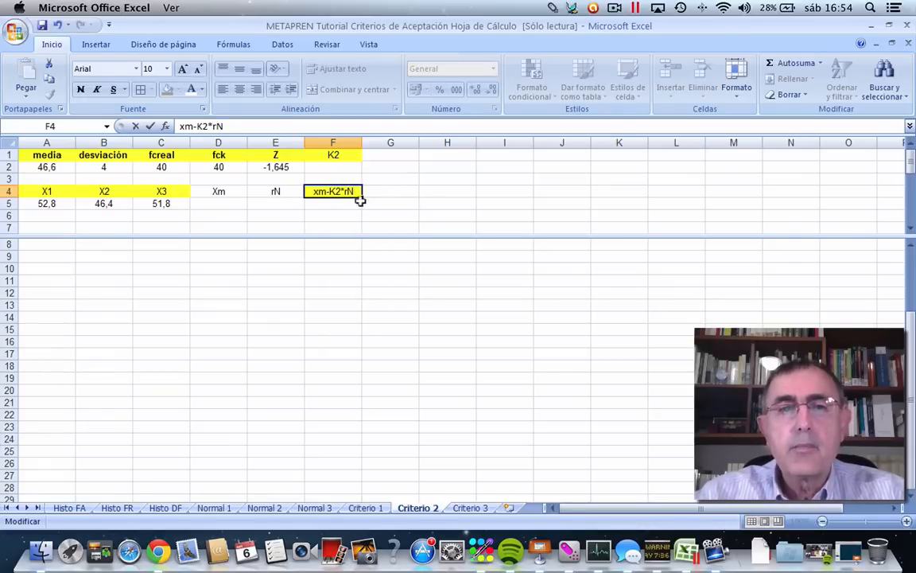
{"action": "left_click", "coordinate": [344, 202]}
{"action": "left_click_drag", "start_coordinate": [215, 191], "coordinate": [272, 191]}
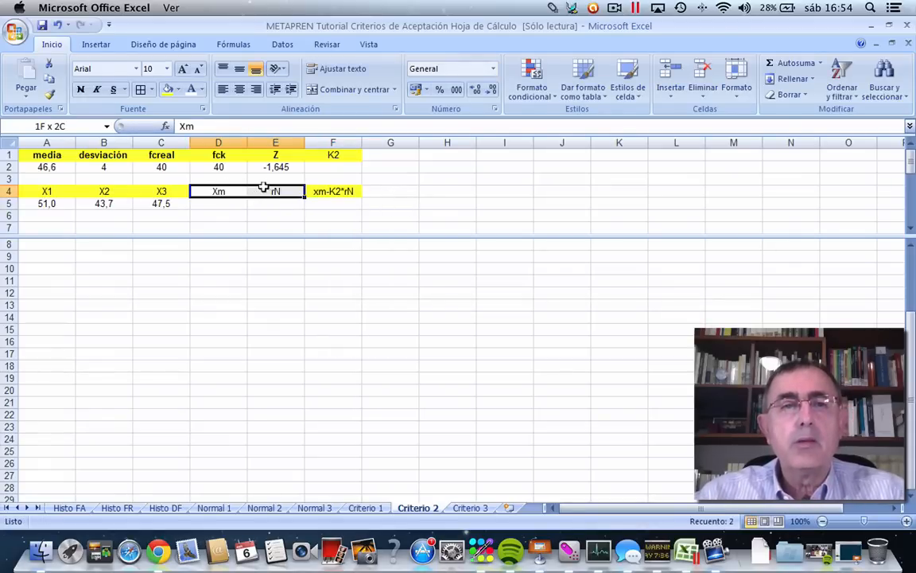
{"action": "left_click", "coordinate": [167, 89]}
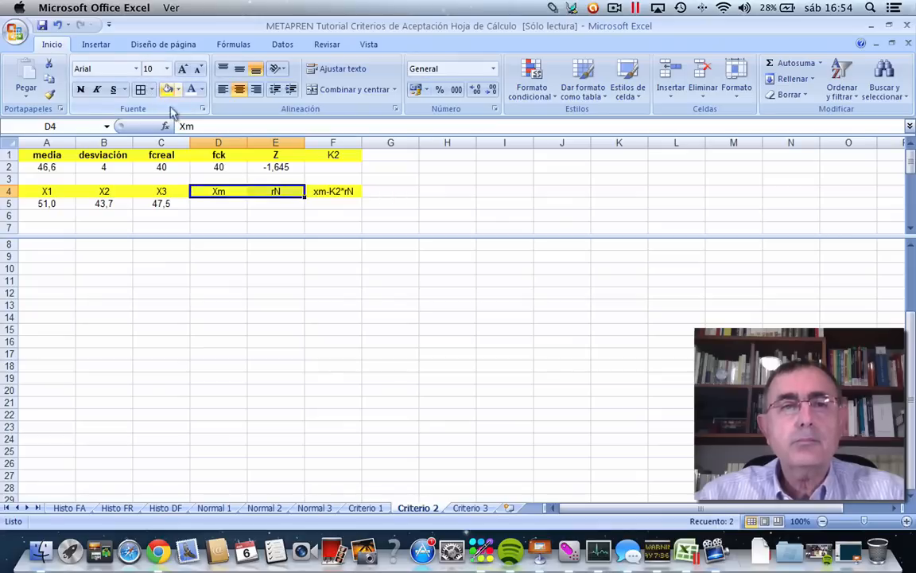
Insert the PROMEDIO function in D5 to average the three X values in A5:C5.
{"action": "left_click", "coordinate": [220, 202]}
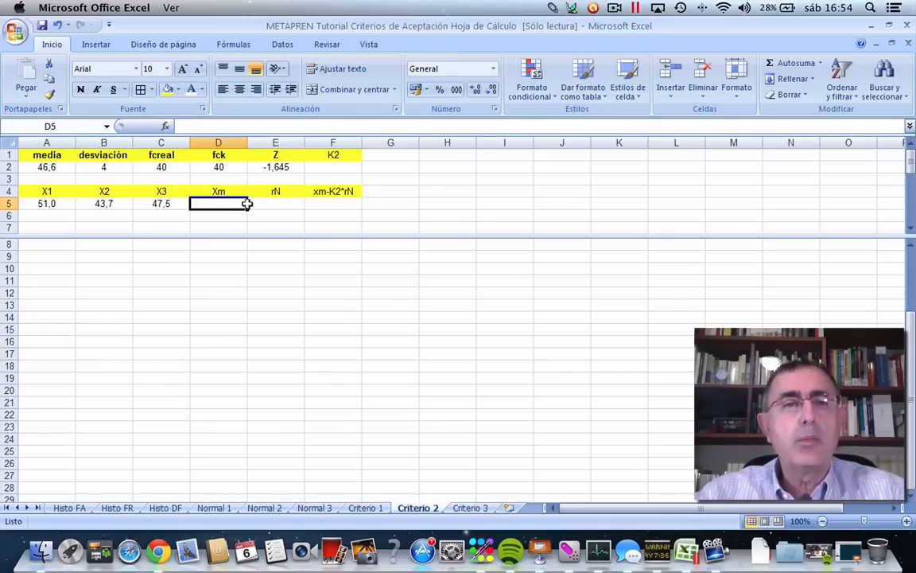
{"action": "left_click", "coordinate": [165, 127]}
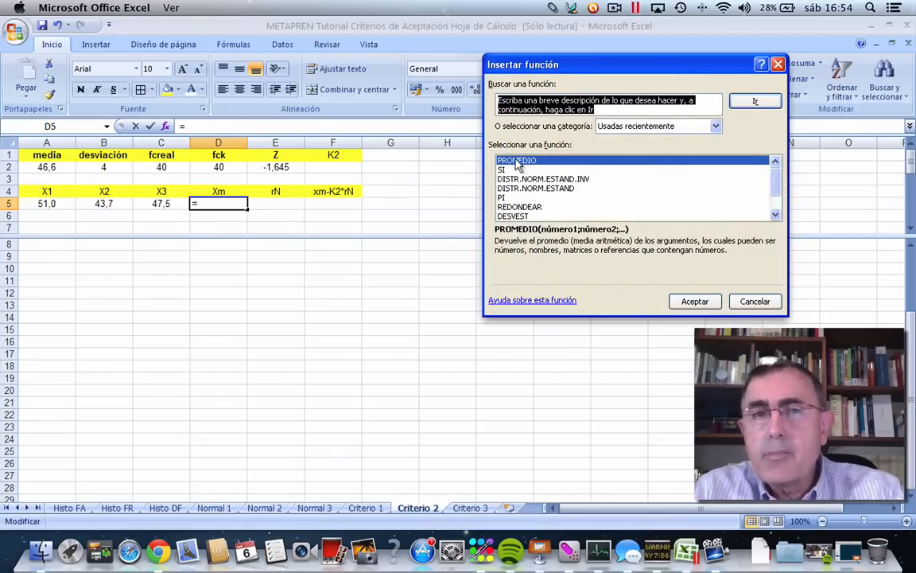
{"action": "left_click", "coordinate": [695, 300]}
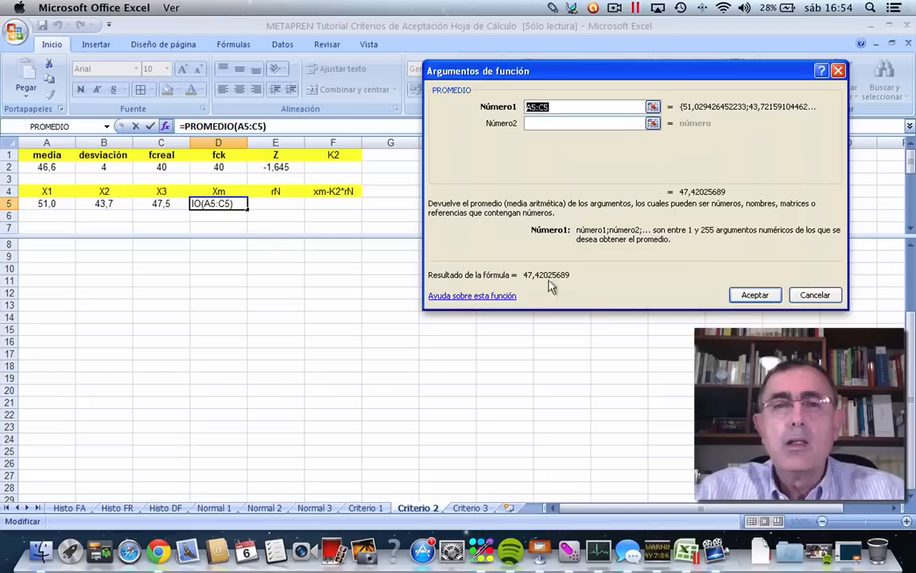
{"action": "left_click", "coordinate": [59, 202]}
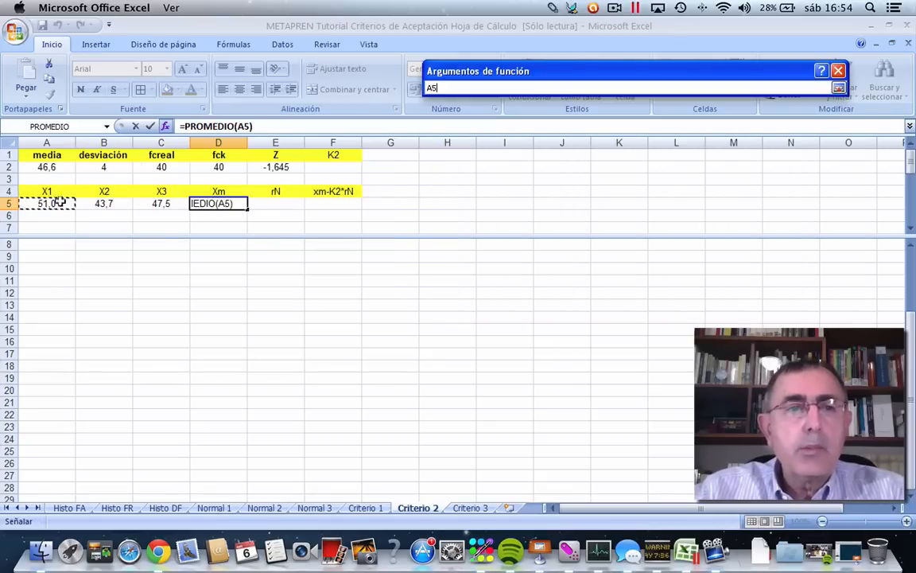
{"action": "left_click_drag", "start_coordinate": [60, 203], "coordinate": [156, 201]}
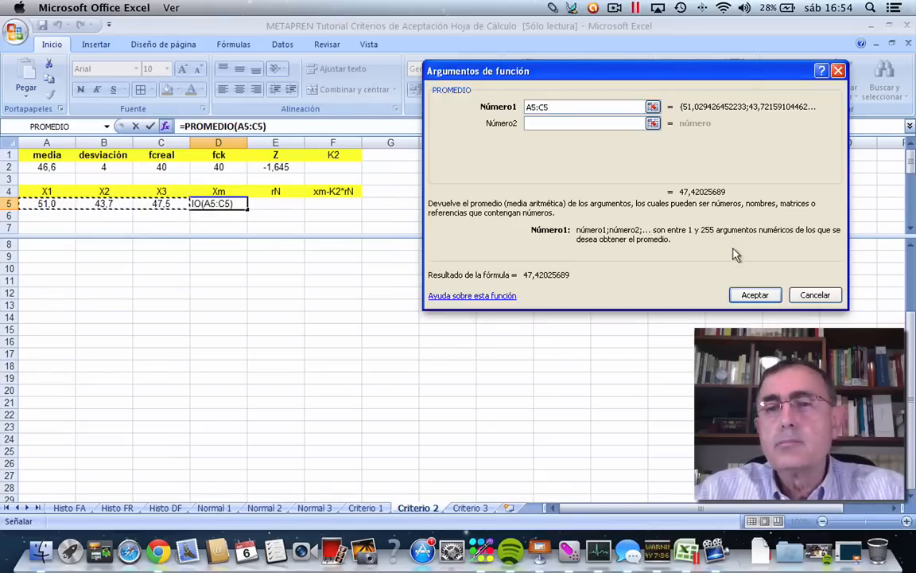
{"action": "left_click", "coordinate": [752, 293]}
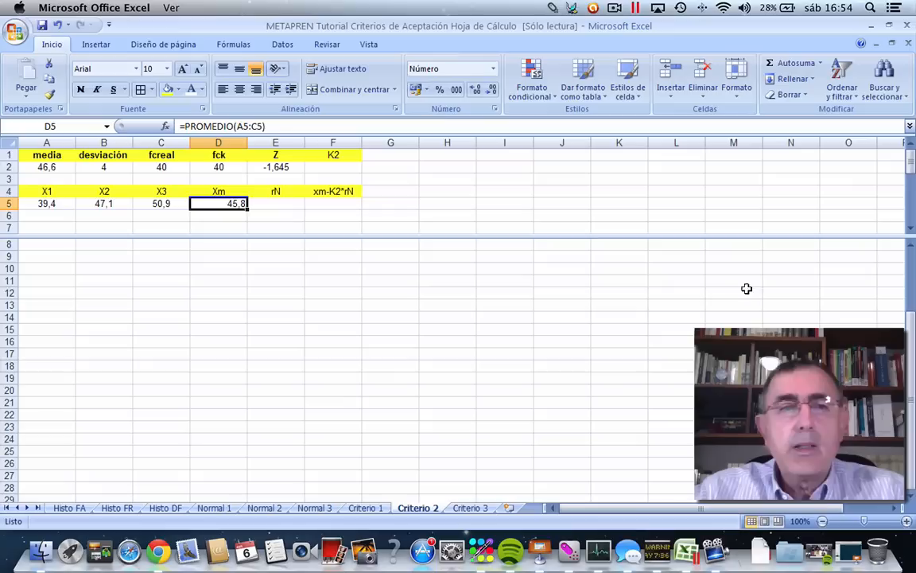
Centre the Xm result in D5 and apply centred alignment to the whole of columns D to H.
{"action": "left_click", "coordinate": [237, 90]}
{"action": "left_click_drag", "start_coordinate": [219, 142], "coordinate": [454, 148]}
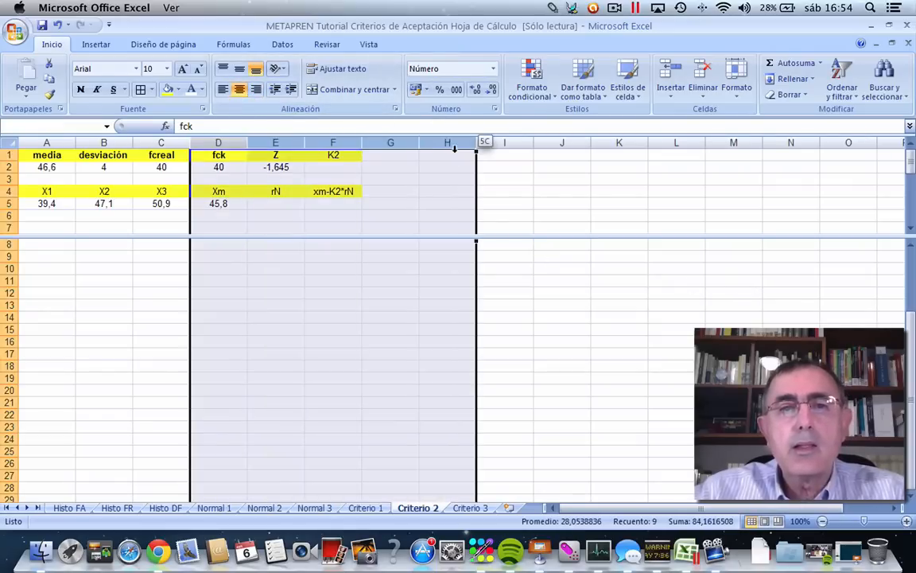
{"action": "left_click", "coordinate": [236, 92]}
{"action": "left_click", "coordinate": [236, 91]}
{"action": "left_click", "coordinate": [291, 228]}
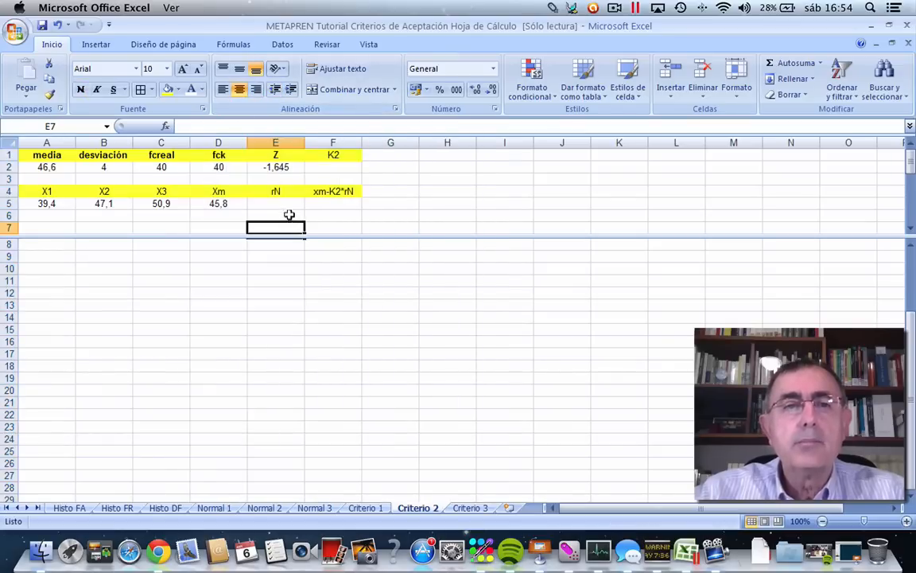
Start a formula in E5 under the rN heading and list the functions of the Todas category.
{"action": "left_click", "coordinate": [277, 203]}
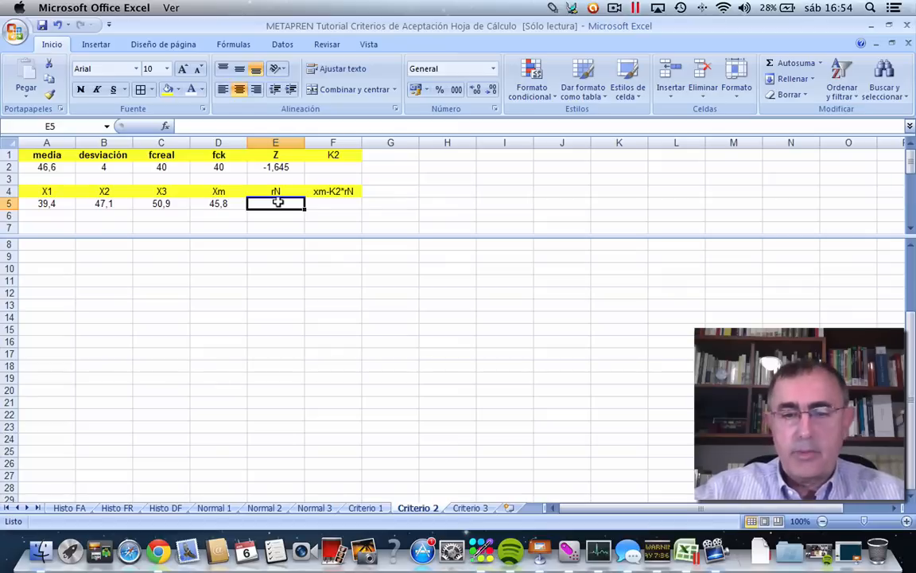
{"action": "type", "text": "="}
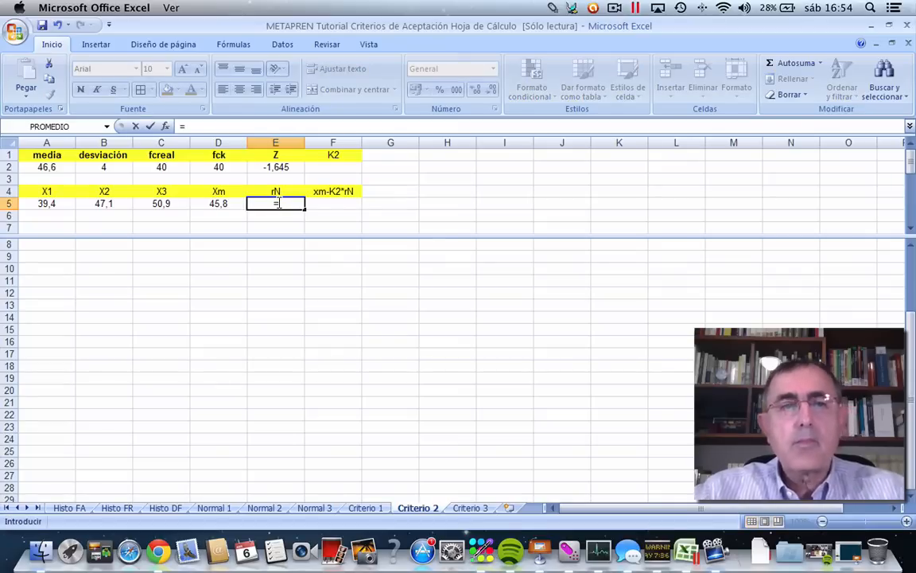
{"action": "left_click", "coordinate": [165, 126]}
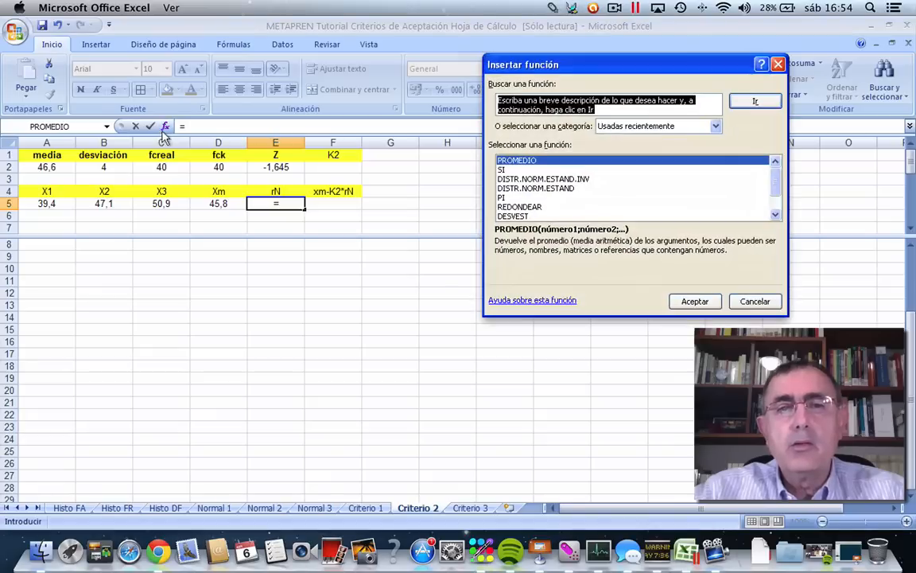
{"action": "left_click", "coordinate": [715, 126]}
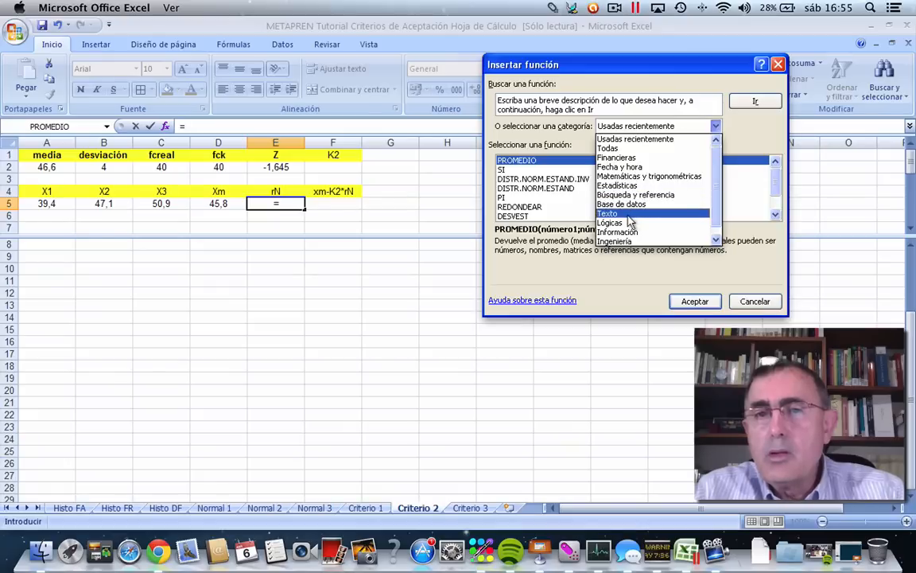
{"action": "left_click", "coordinate": [708, 137]}
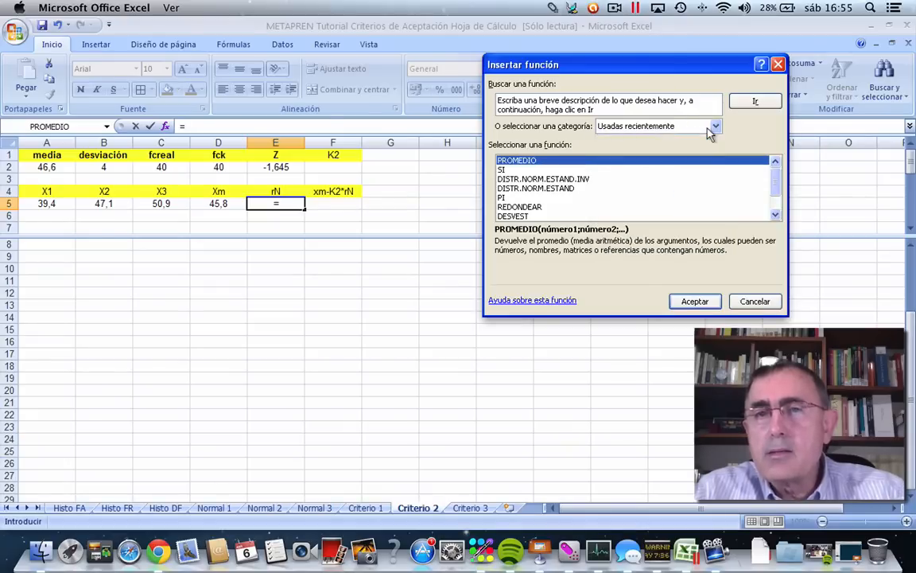
{"action": "left_click", "coordinate": [646, 126]}
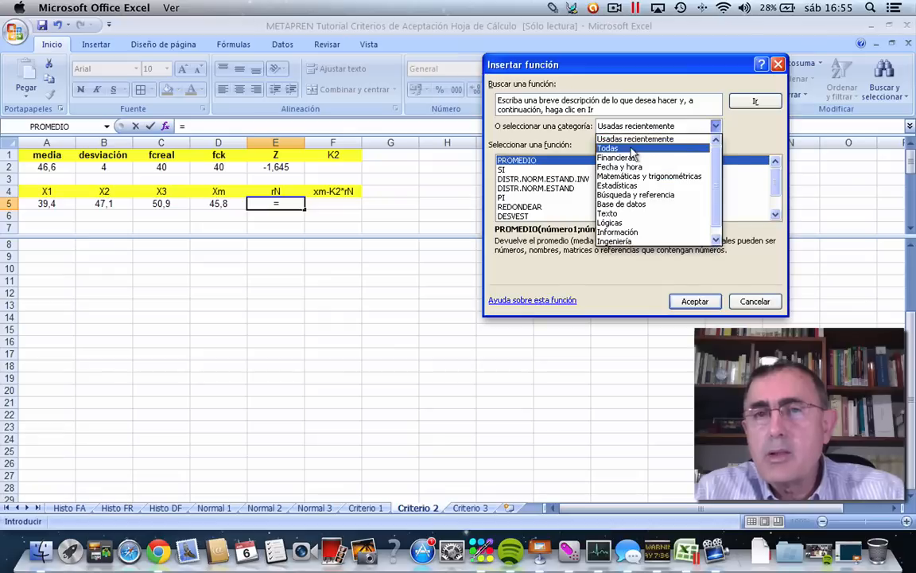
{"action": "left_click", "coordinate": [620, 150]}
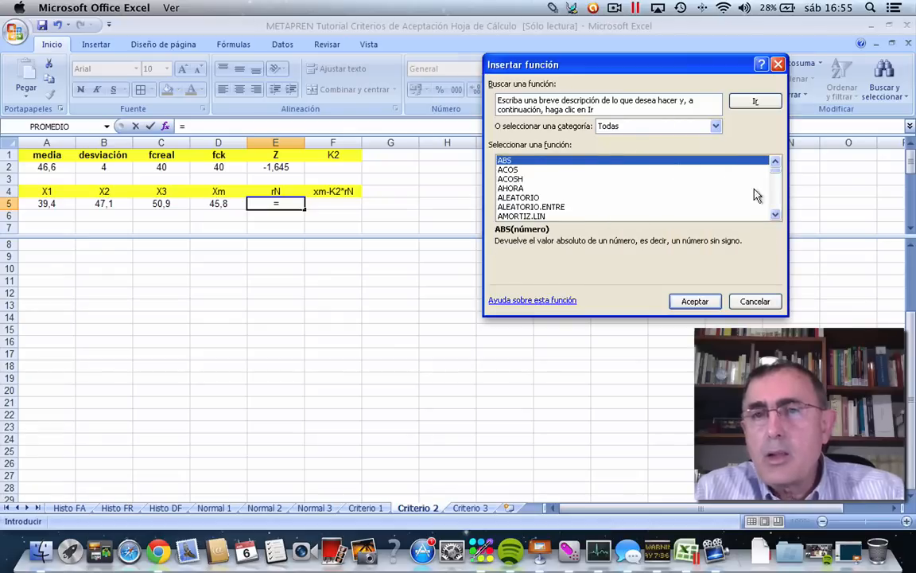
Insert the MAX function in E5 with the three X values in A5:C5 as its argument.
{"action": "scroll", "coordinate": [766, 205], "scroll_direction": "down", "scroll_amount": 20}
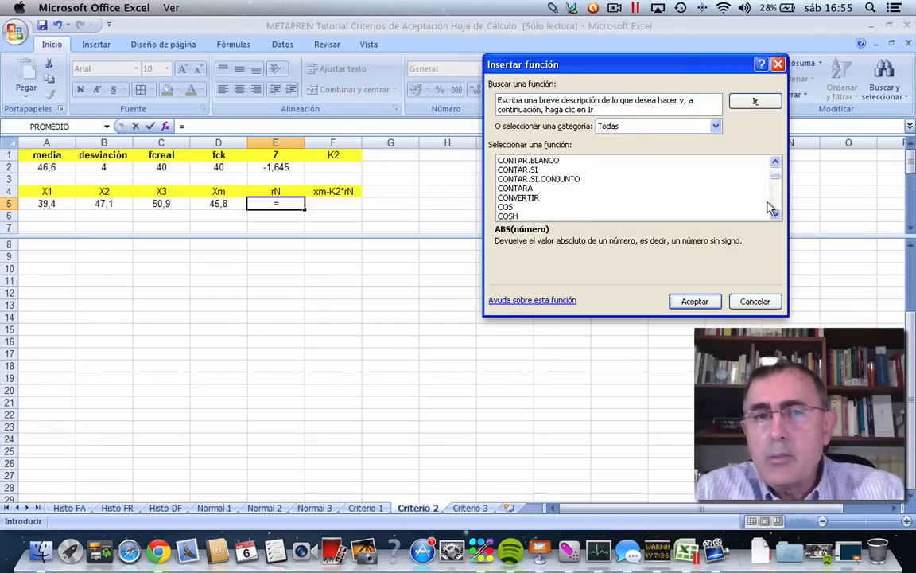
{"action": "scroll", "coordinate": [769, 204], "scroll_direction": "down", "scroll_amount": 20}
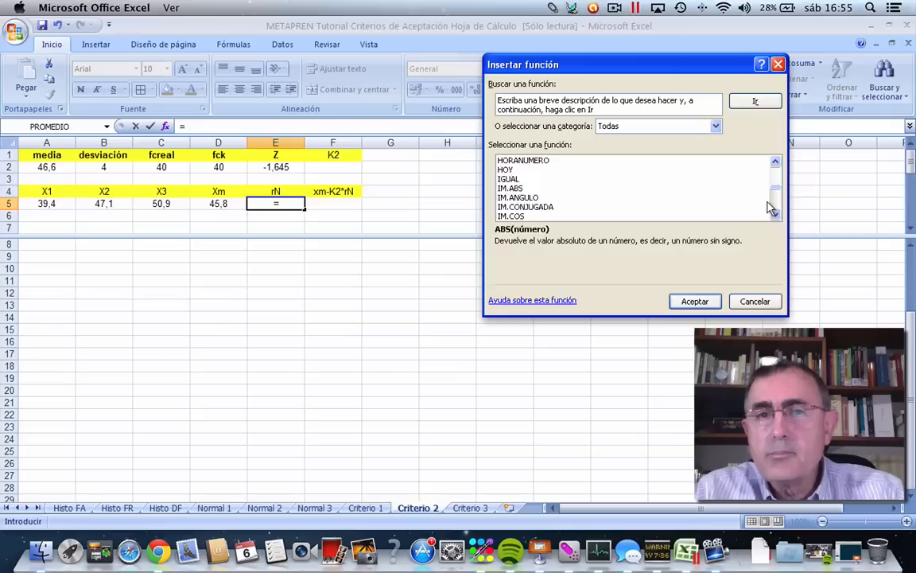
{"action": "scroll", "coordinate": [770, 208], "scroll_direction": "down", "scroll_amount": 6}
{"action": "scroll", "coordinate": [770, 208], "scroll_direction": "down", "scroll_amount": 6}
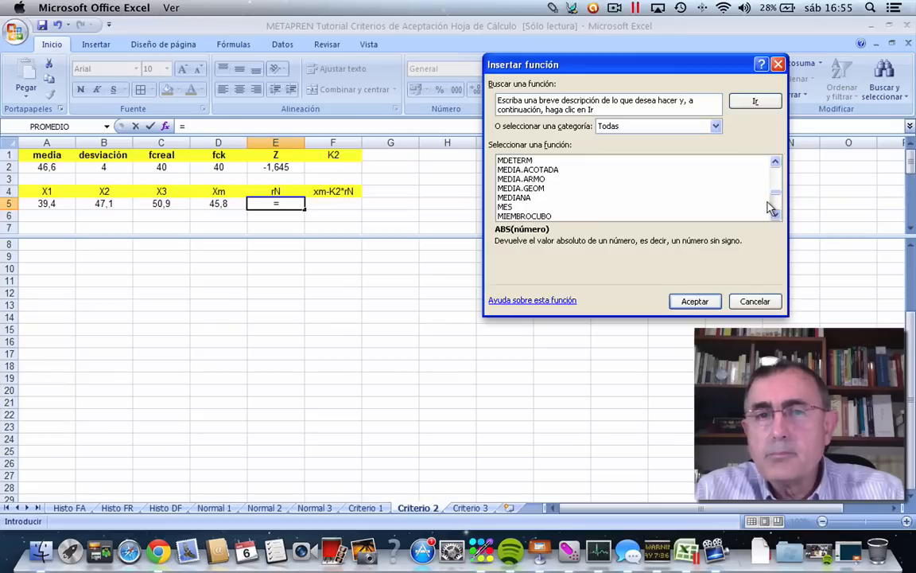
{"action": "left_click", "coordinate": [773, 162]}
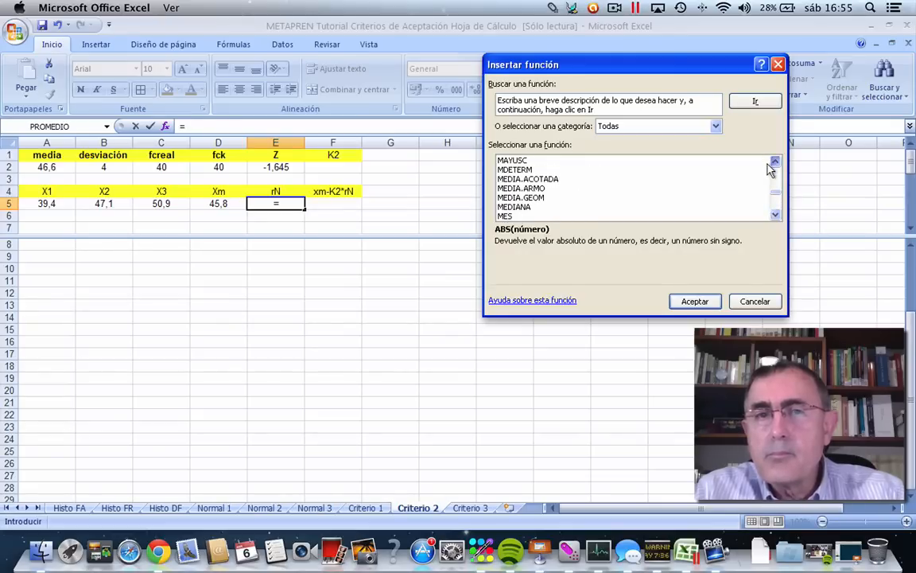
{"action": "left_click", "coordinate": [773, 163]}
{"action": "left_click", "coordinate": [770, 165]}
{"action": "left_click", "coordinate": [771, 164]}
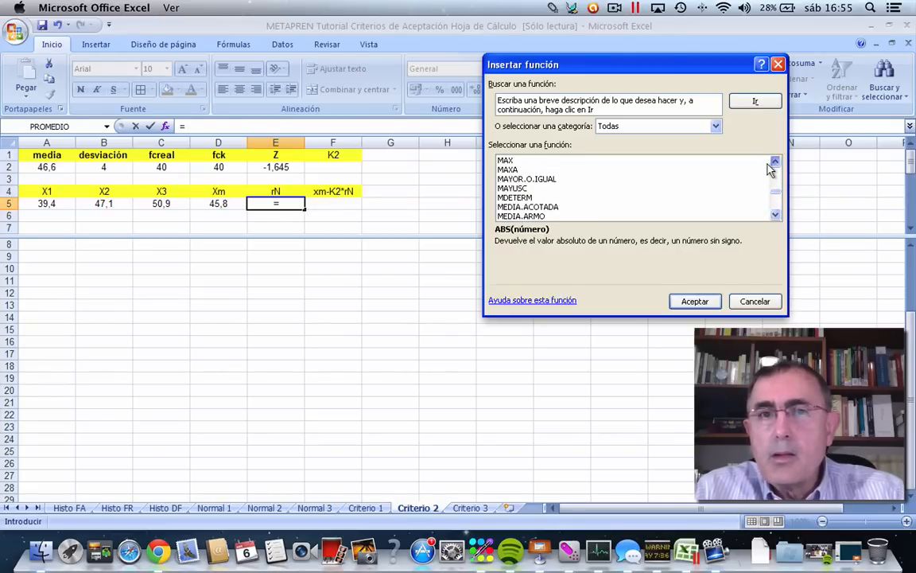
{"action": "left_click", "coordinate": [505, 162]}
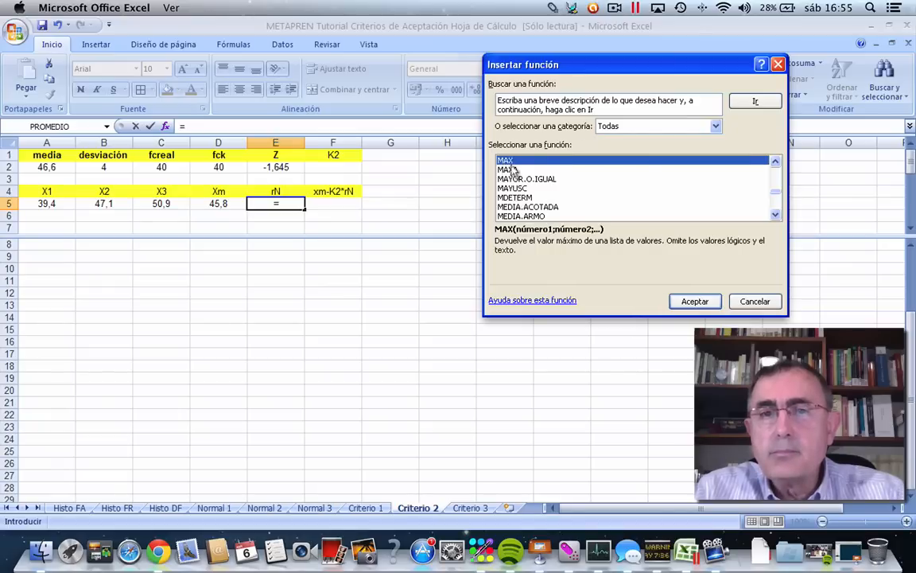
{"action": "left_click", "coordinate": [694, 302]}
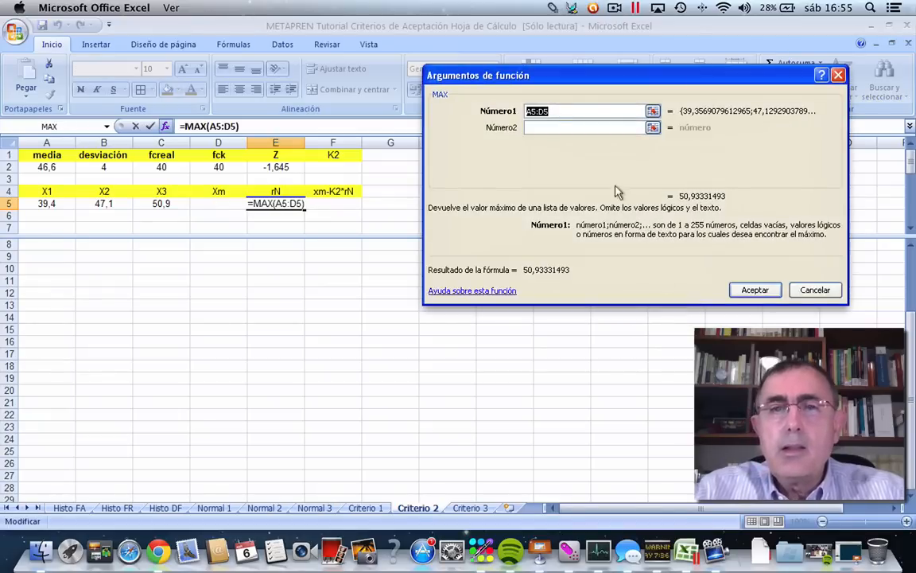
{"action": "left_click_drag", "start_coordinate": [46, 204], "coordinate": [163, 203]}
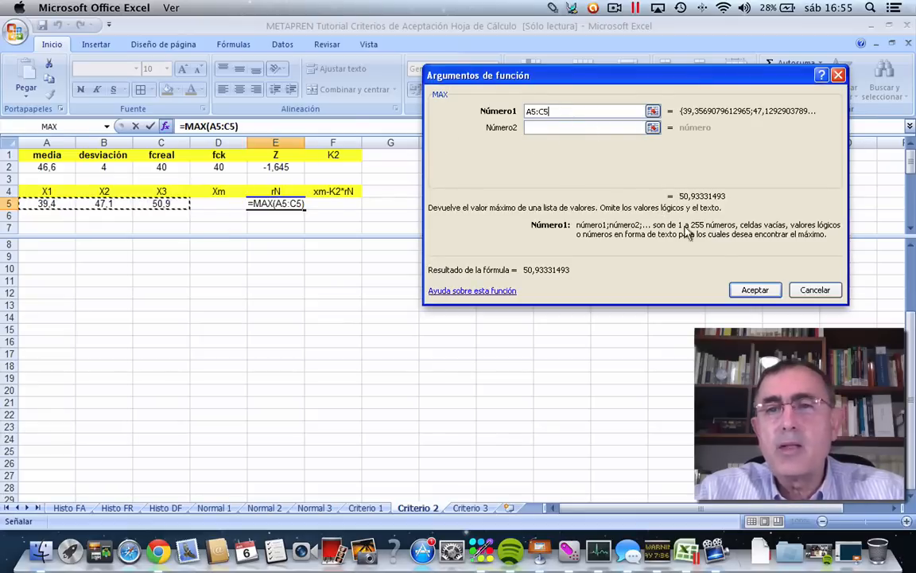
{"action": "left_click", "coordinate": [742, 291]}
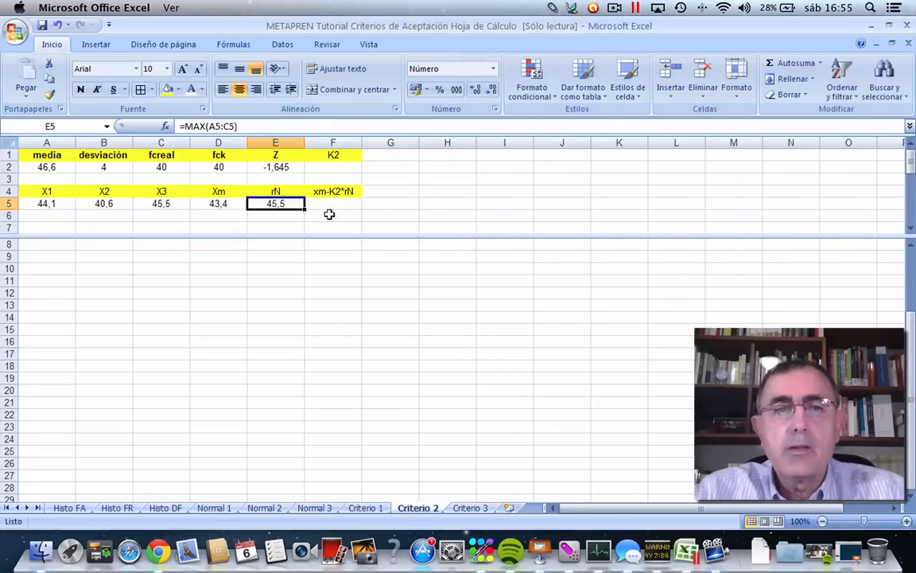
Complete the rN range formula in E5 by subtracting MIN(A5:C5) from the maximum.
{"action": "left_click", "coordinate": [239, 124]}
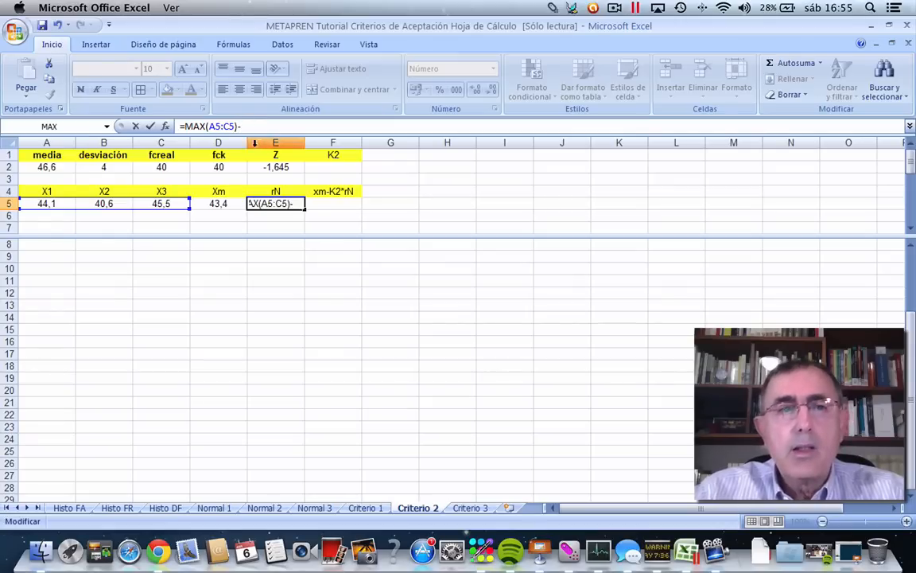
{"action": "type", "text": "-"}
{"action": "left_click", "coordinate": [164, 126]}
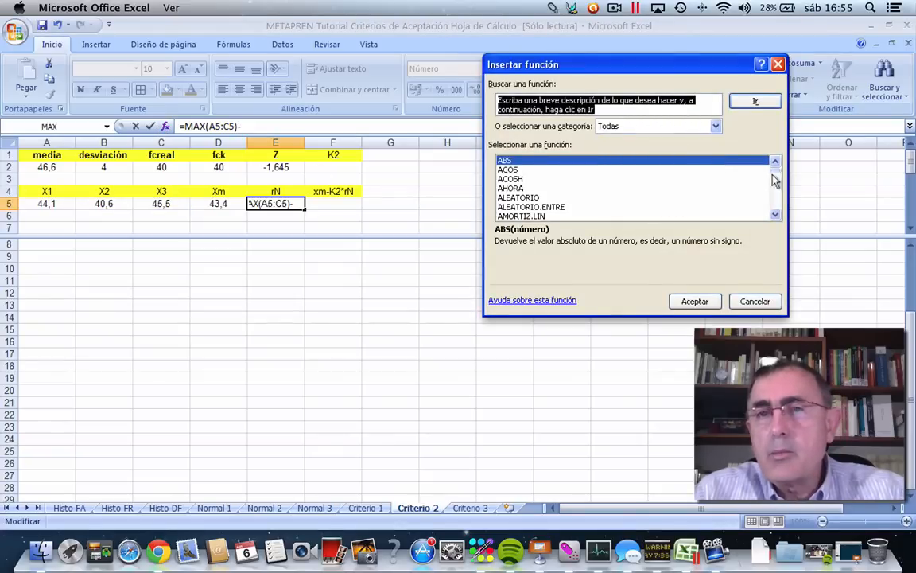
{"action": "left_click_drag", "start_coordinate": [773, 179], "coordinate": [775, 200]}
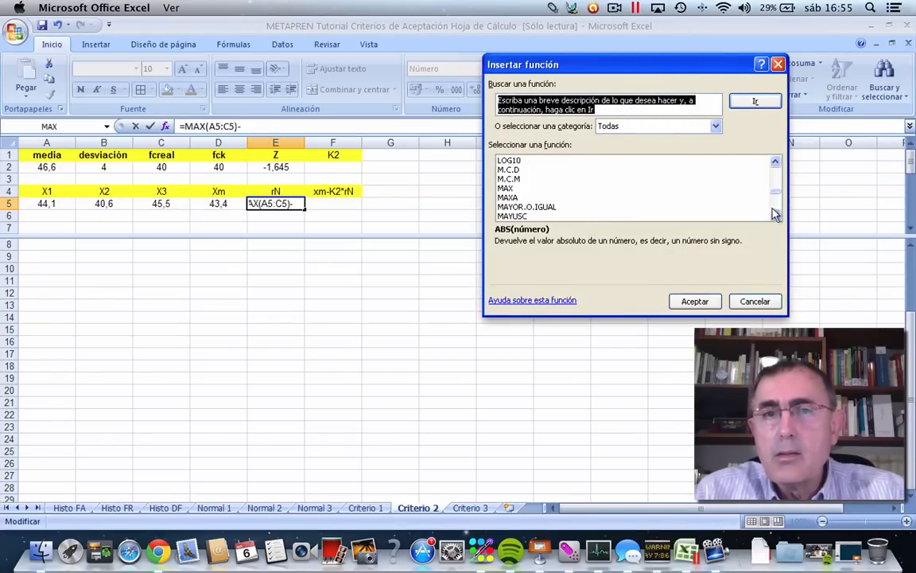
{"action": "left_click", "coordinate": [774, 213]}
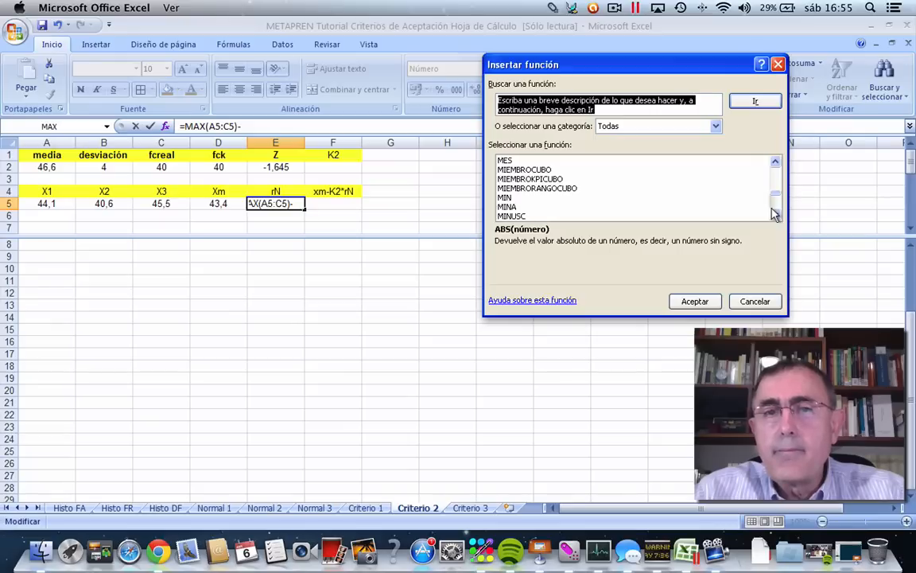
{"action": "left_click", "coordinate": [506, 199]}
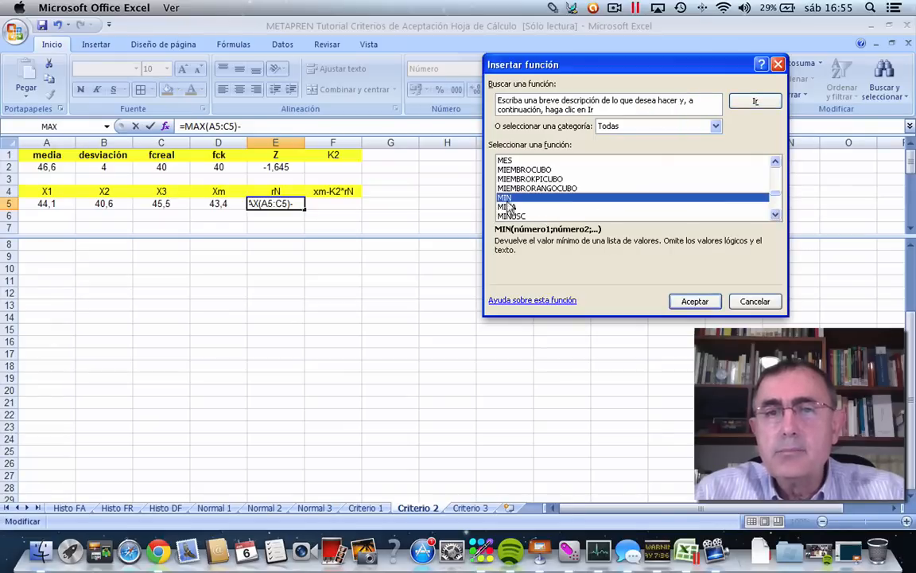
{"action": "left_click", "coordinate": [684, 302]}
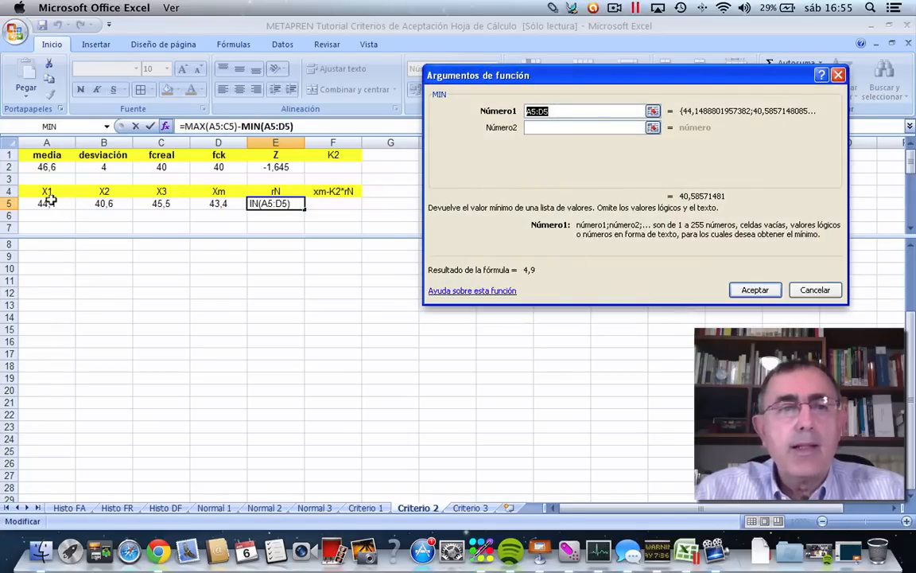
{"action": "left_click_drag", "start_coordinate": [46, 203], "coordinate": [169, 203]}
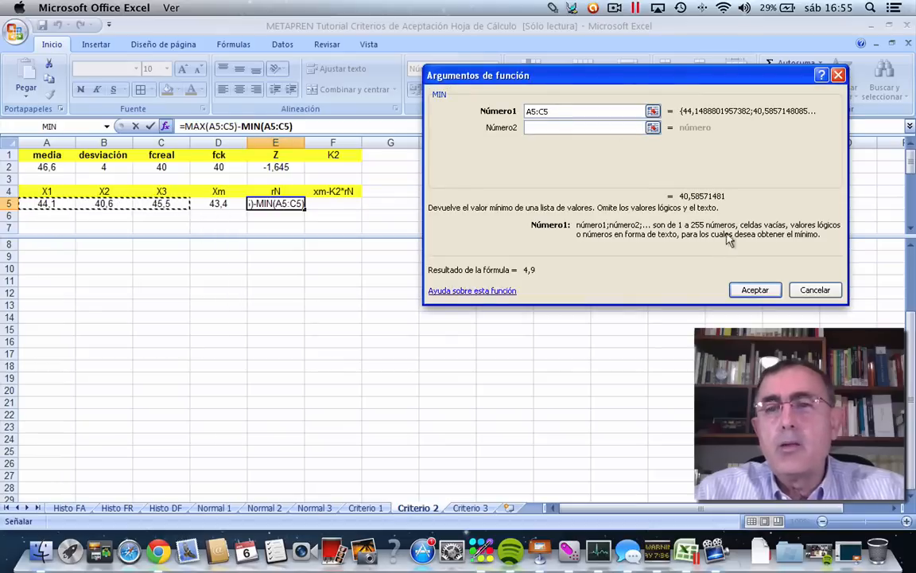
{"action": "left_click", "coordinate": [744, 290]}
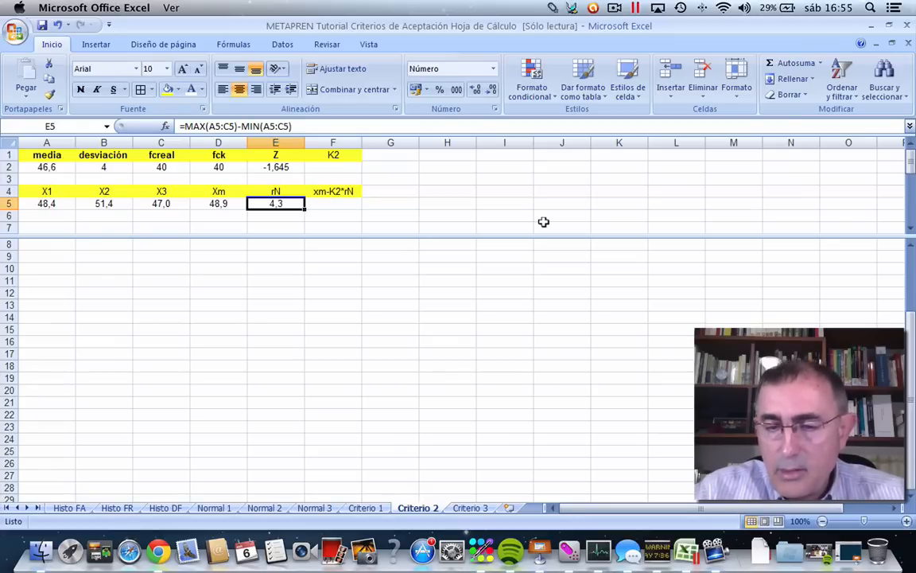
Recalculate the sheet several times to check Xm and rN against new random X values.
{"action": "key", "text": "F9"}
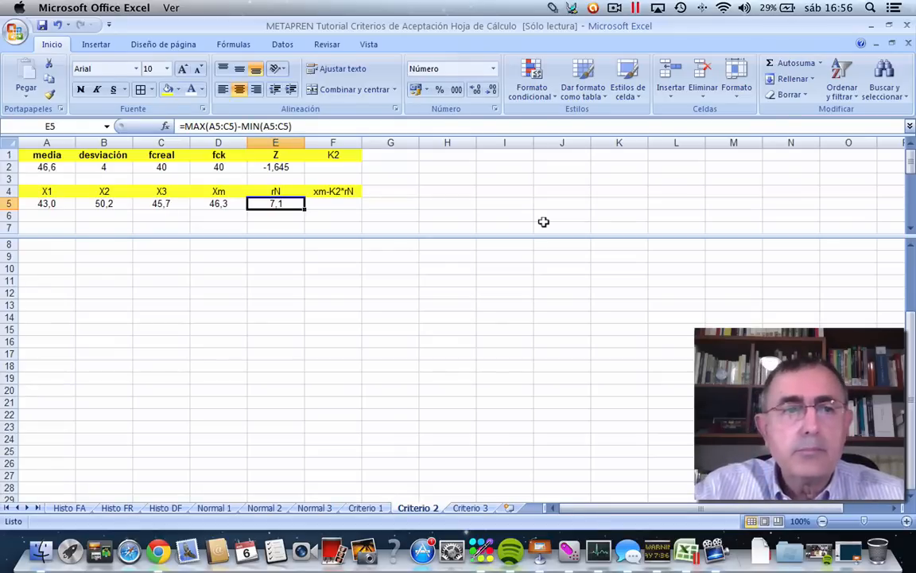
{"action": "key", "text": "F9"}
{"action": "key", "text": "F9"}
{"action": "key", "text": "F9"}
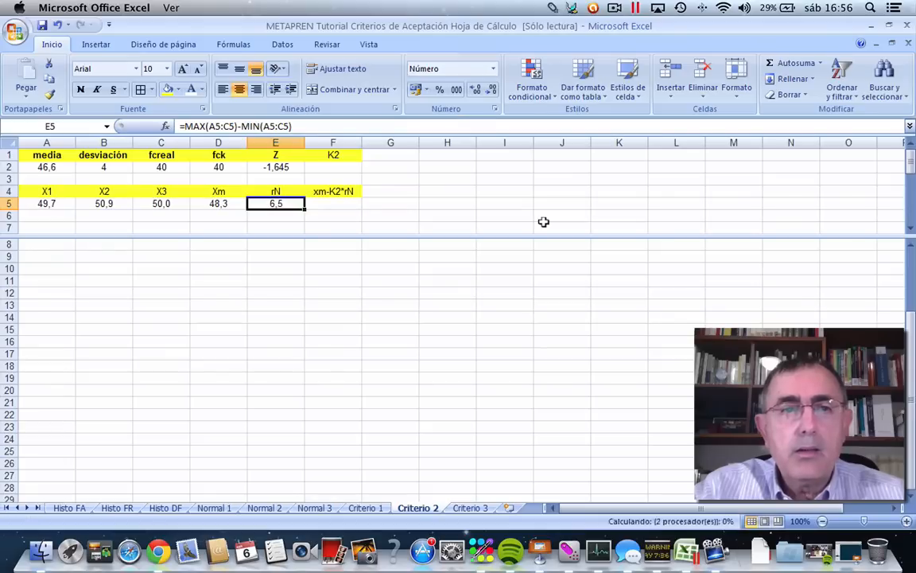
{"action": "key", "text": "F9"}
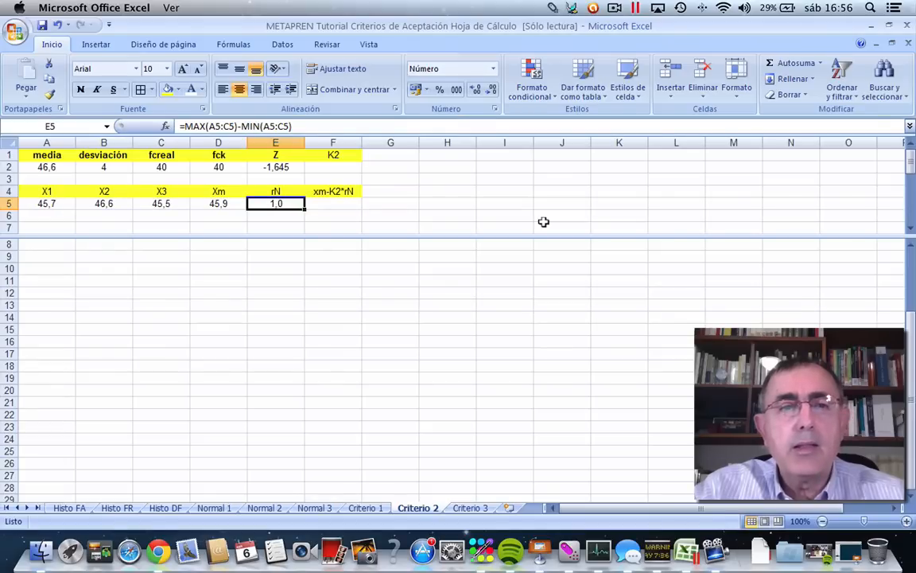
{"action": "key", "text": "F9"}
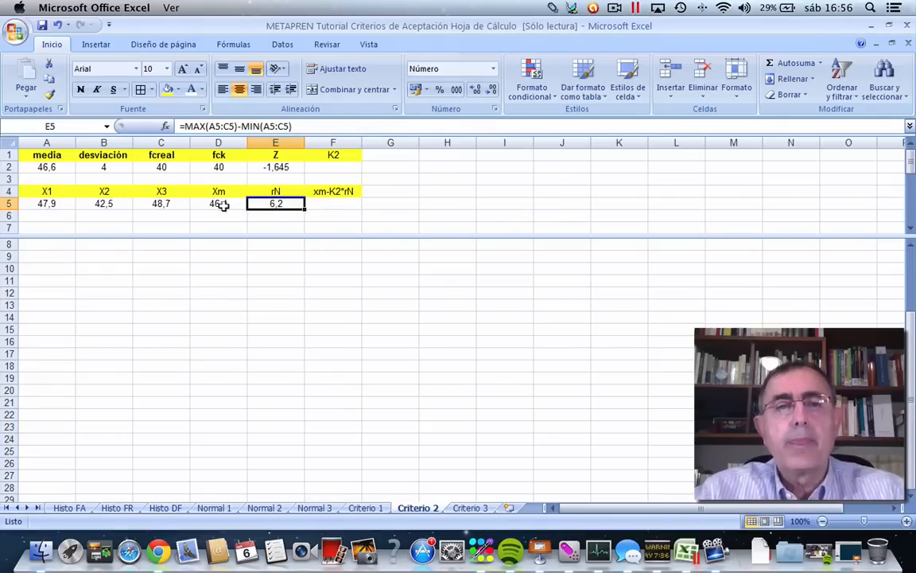
{"action": "left_click", "coordinate": [326, 203]}
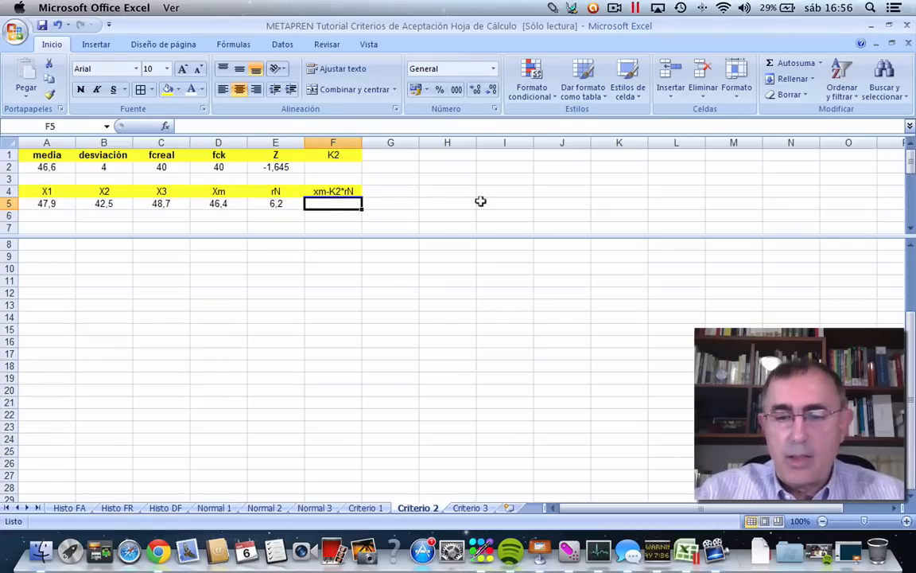
{"action": "type", "text": "="}
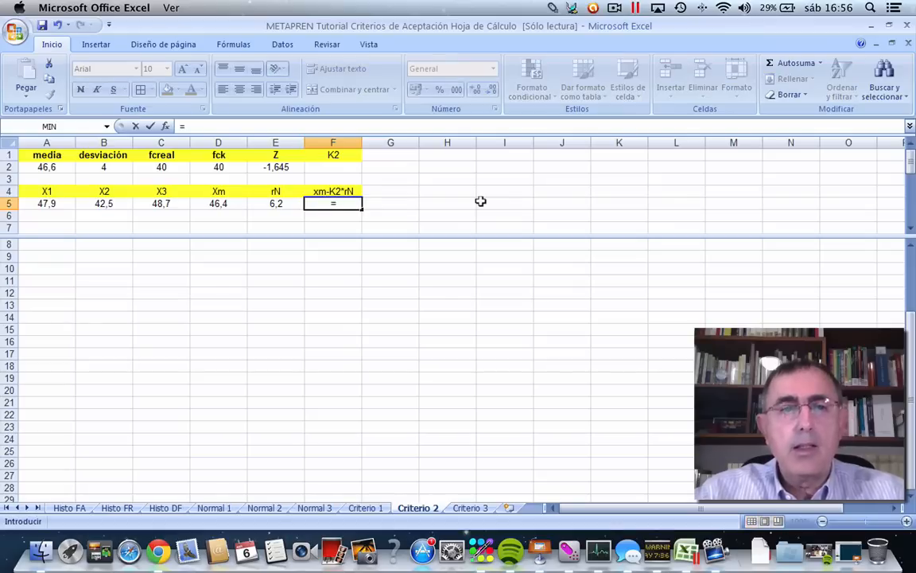
{"action": "left_click", "coordinate": [209, 203]}
{"action": "type", "text": "-"}
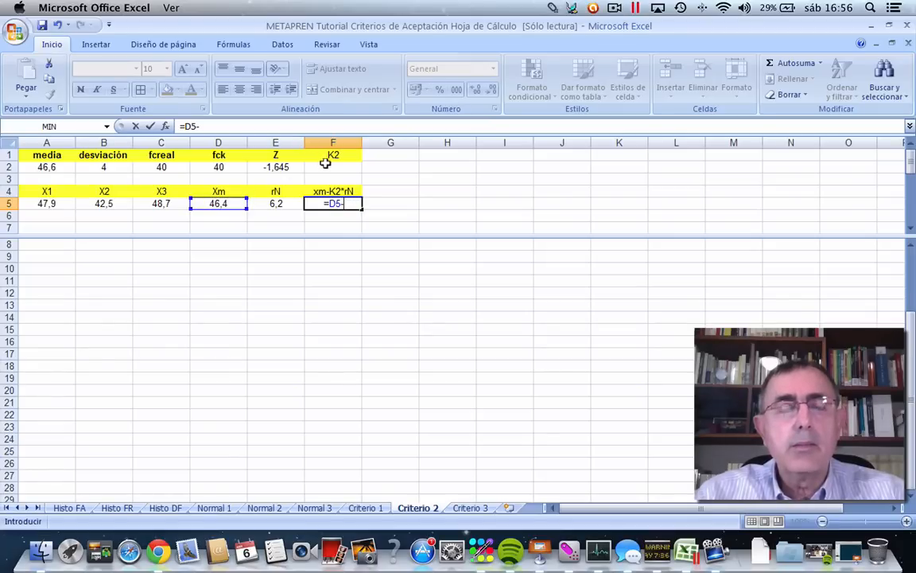
{"action": "left_click", "coordinate": [134, 126]}
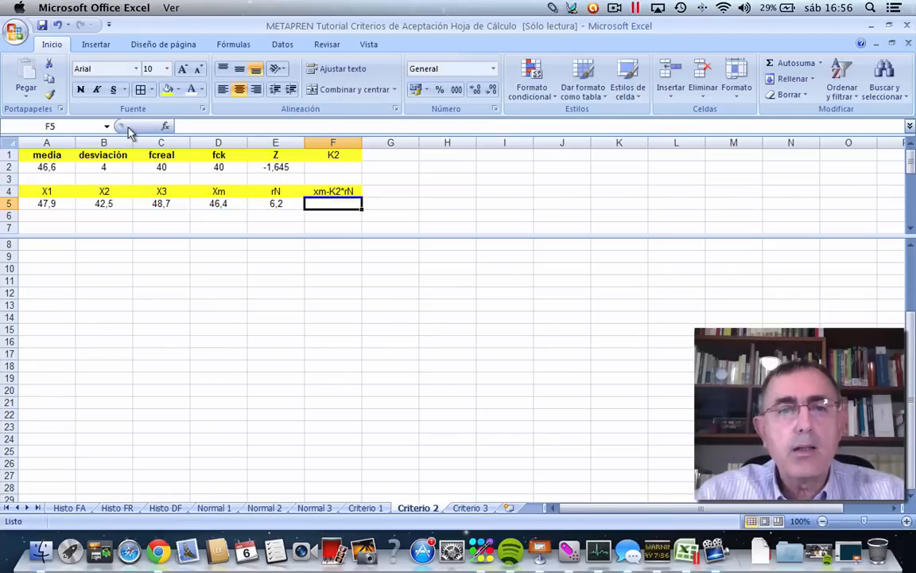
Enter the coefficient 1,02 in F2 under the K2 heading.
{"action": "left_click", "coordinate": [333, 167]}
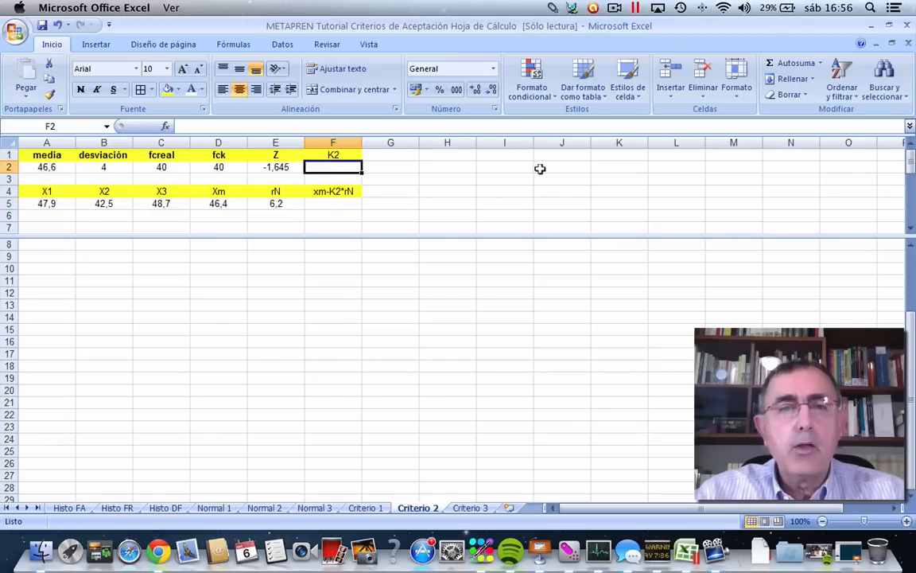
{"action": "type", "text": "1"}
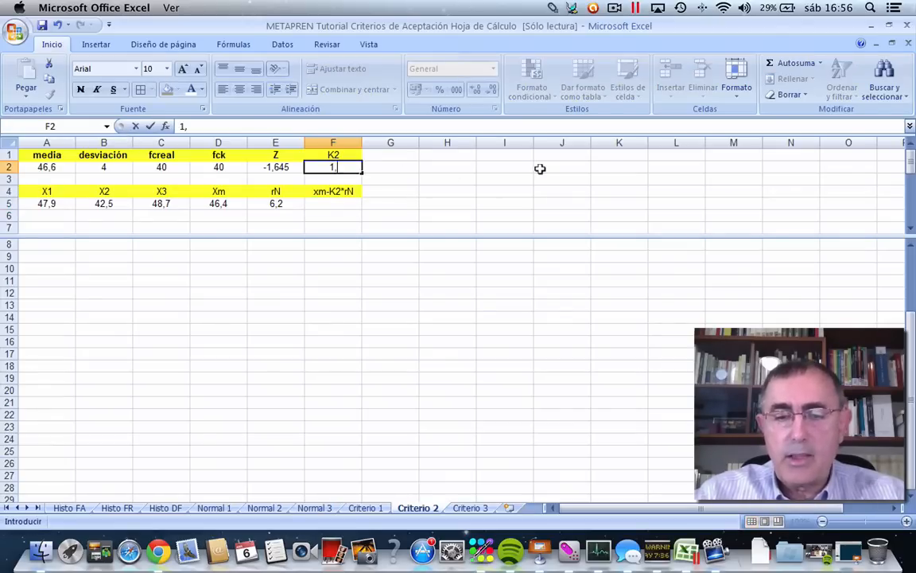
{"action": "type", "text": ",02"}
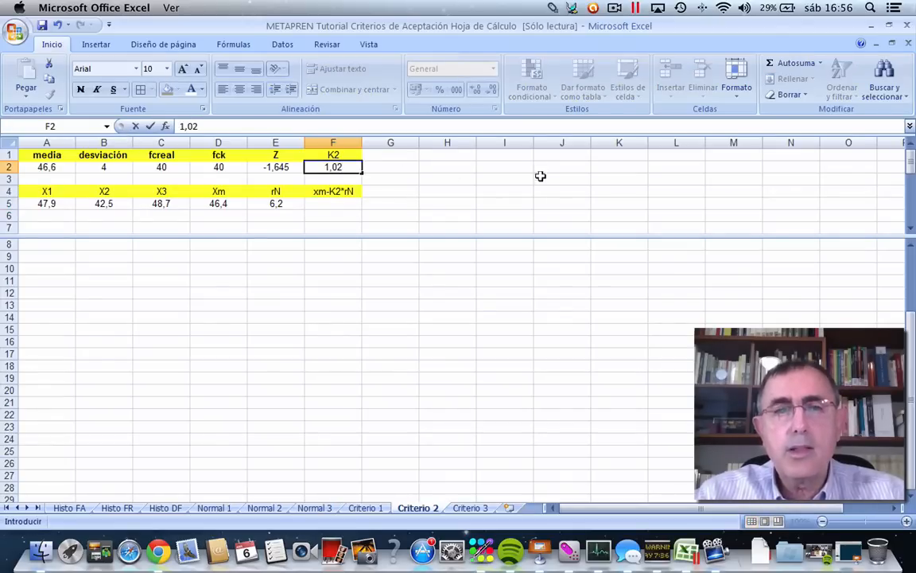
{"action": "left_click", "coordinate": [421, 201]}
Enter the estimator formula =D5-$F$2*E5 in F5 under the xm-K2*rN heading, with an absolute reference to the K2 coefficient.
{"action": "left_click", "coordinate": [333, 203]}
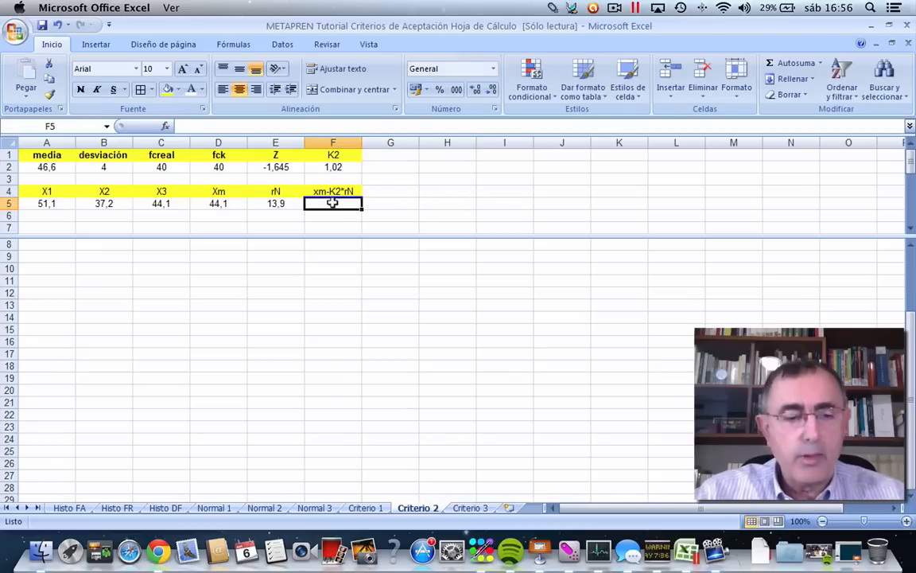
{"action": "type", "text": "="}
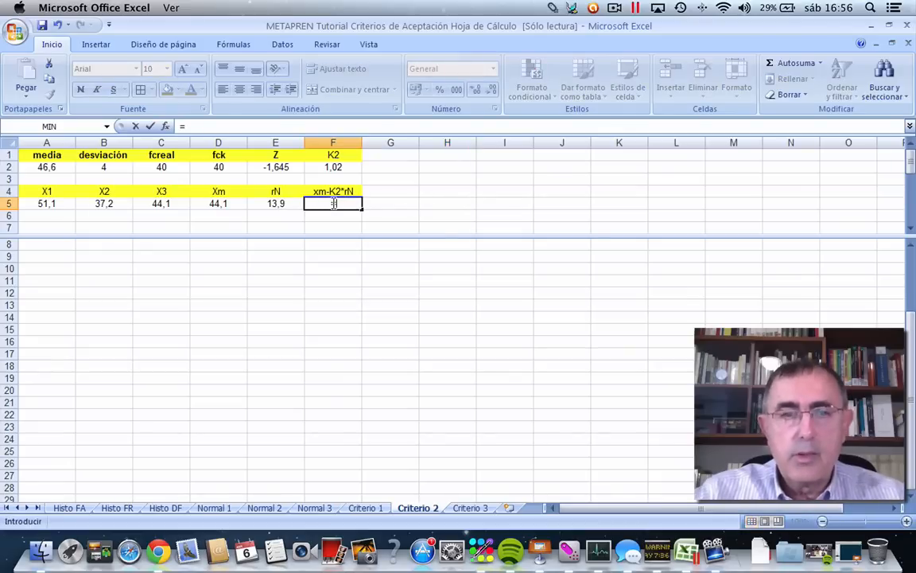
{"action": "left_click", "coordinate": [207, 200]}
{"action": "type", "text": "-"}
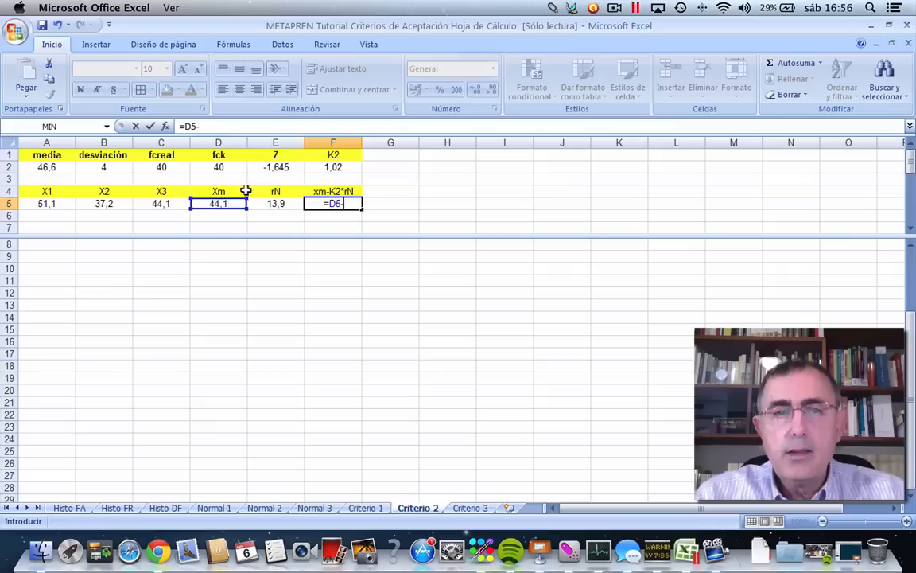
{"action": "left_click", "coordinate": [327, 162]}
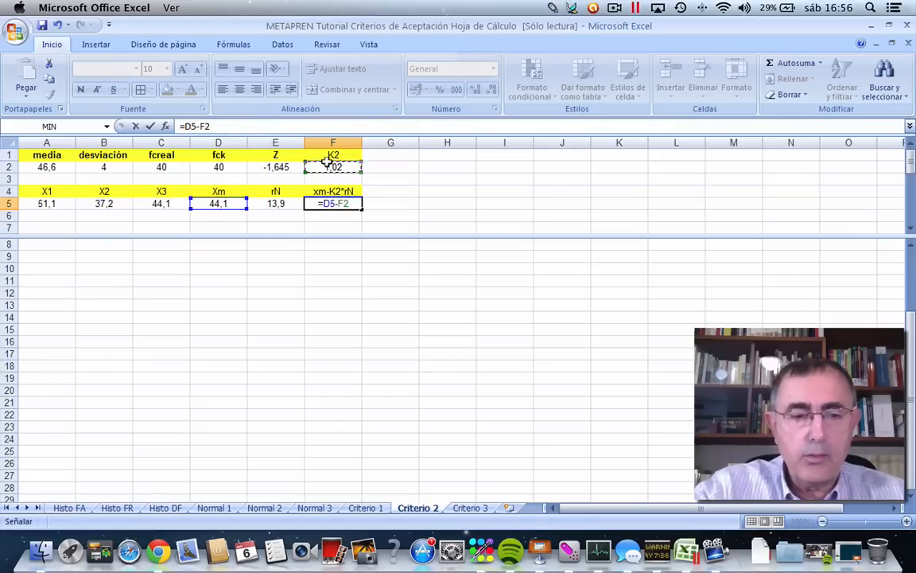
{"action": "key", "text": "F4"}
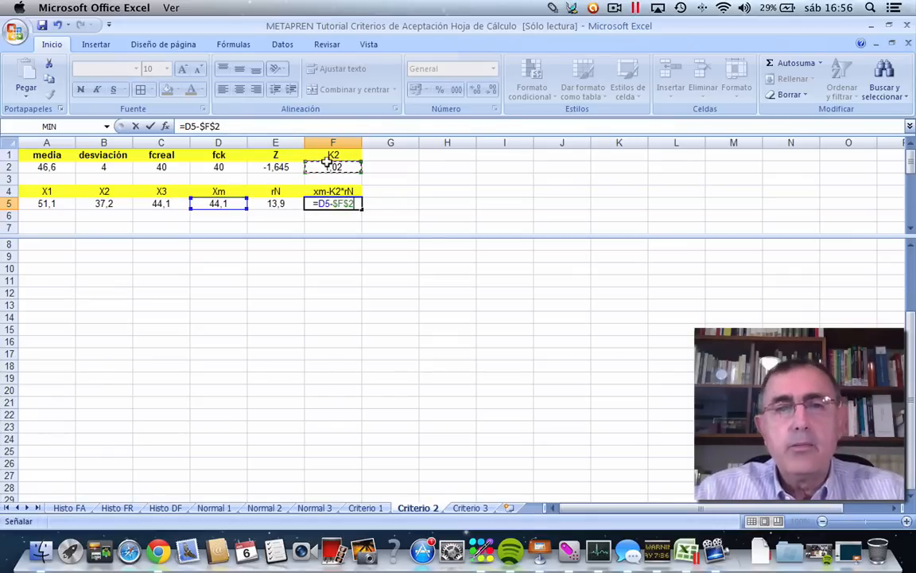
{"action": "type", "text": "*"}
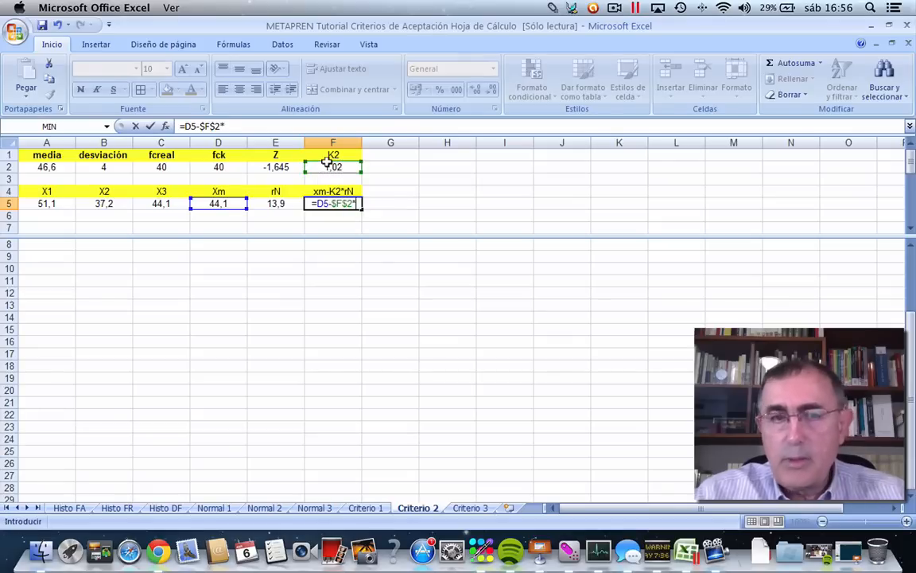
{"action": "left_click", "coordinate": [276, 203]}
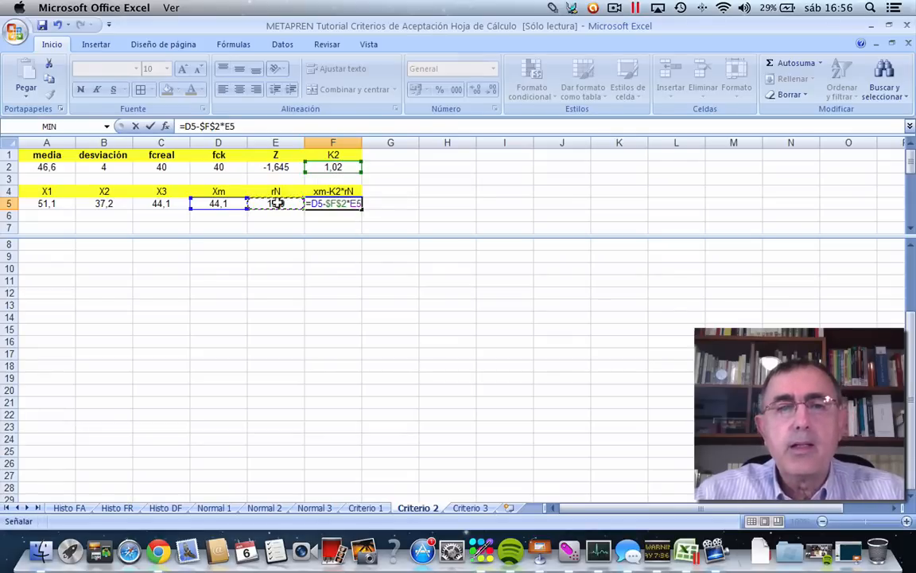
{"action": "left_click", "coordinate": [151, 126]}
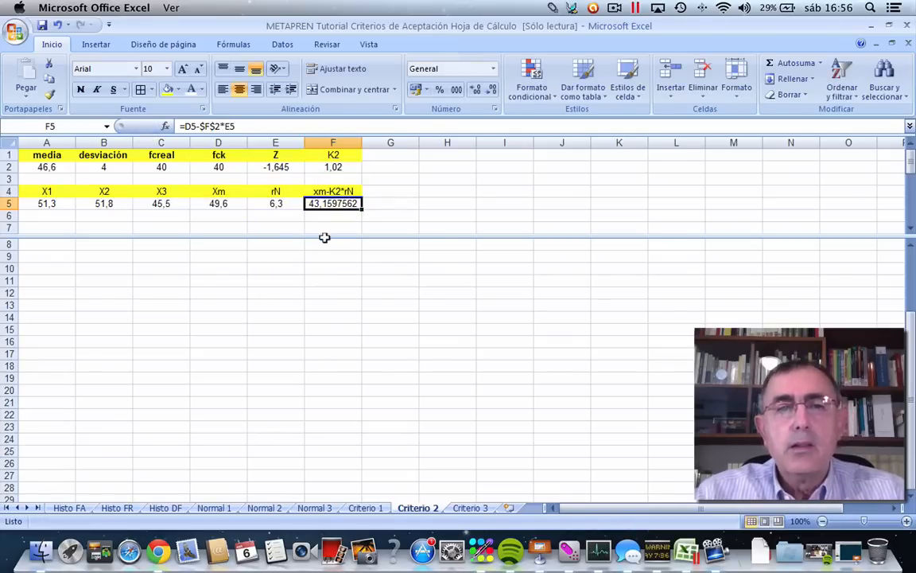
Format the estimator value in F5 to show one decimal place.
{"action": "left_click", "coordinate": [478, 91]}
{"action": "left_click", "coordinate": [479, 90]}
{"action": "left_click", "coordinate": [480, 92]}
{"action": "left_click", "coordinate": [480, 91]}
{"action": "left_click", "coordinate": [481, 92]}
{"action": "left_click", "coordinate": [481, 92]}
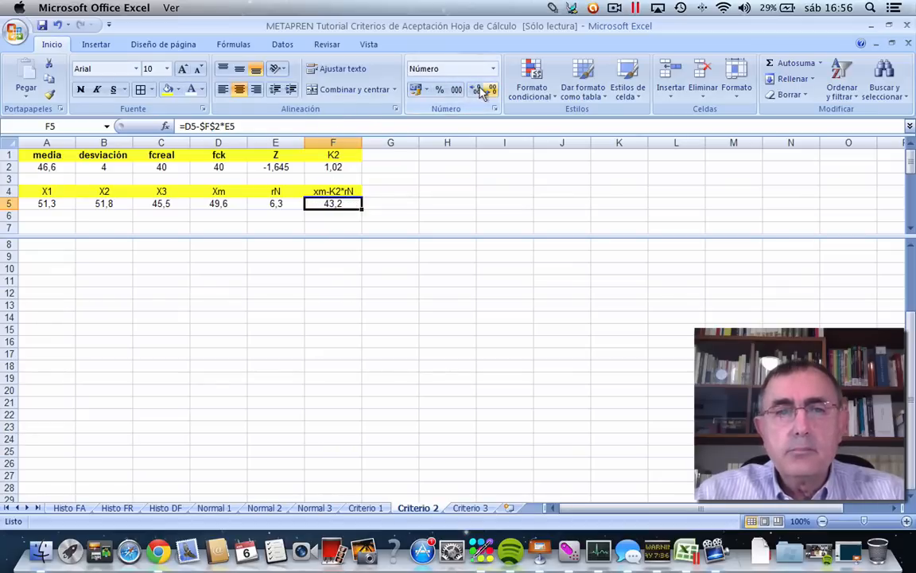
{"action": "left_click", "coordinate": [491, 198]}
{"action": "left_click", "coordinate": [322, 201]}
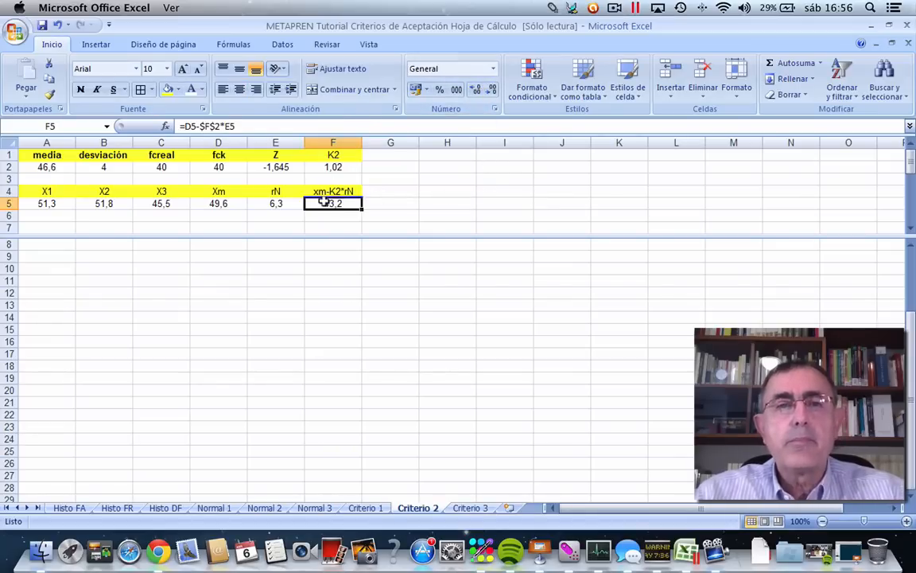
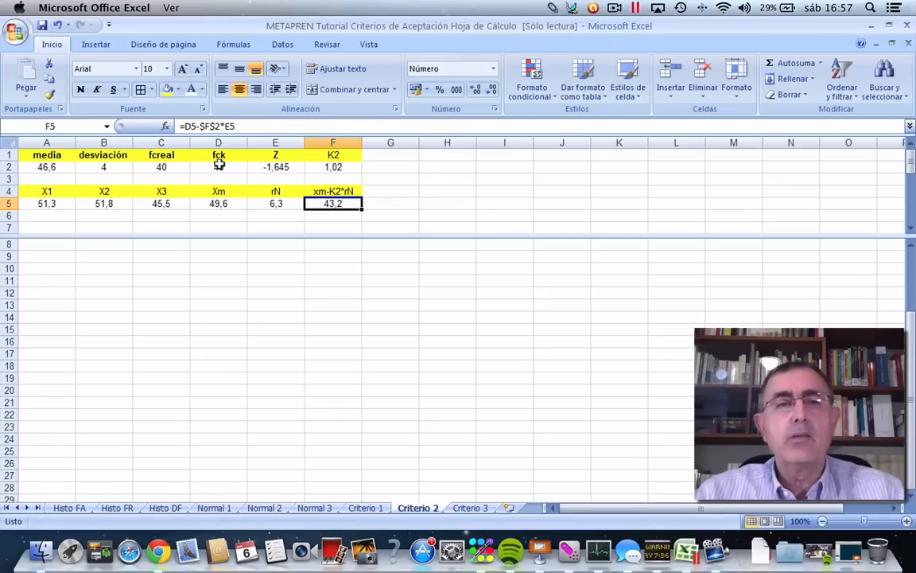
Give G4 the yellow heading fill and enter the heading Aceptación in it.
{"action": "left_click", "coordinate": [387, 190]}
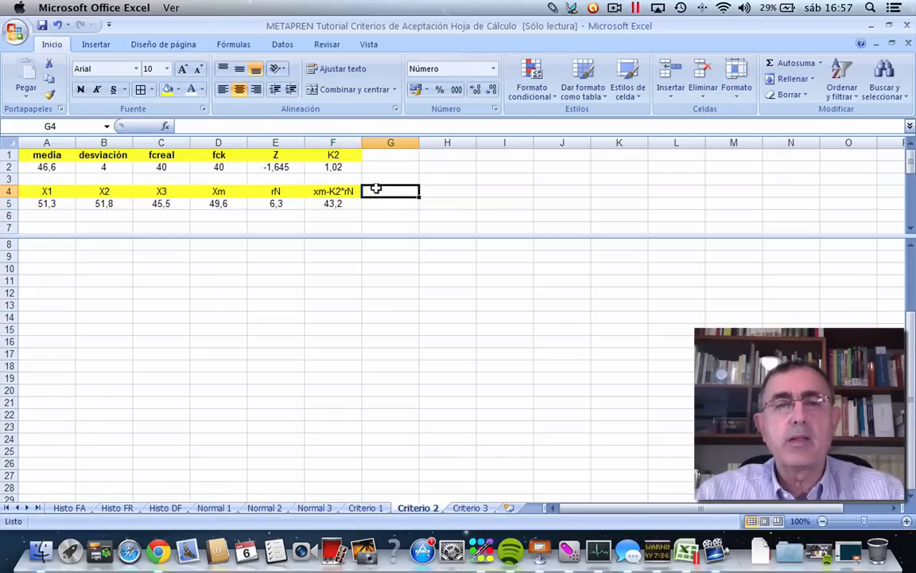
{"action": "left_click", "coordinate": [166, 90]}
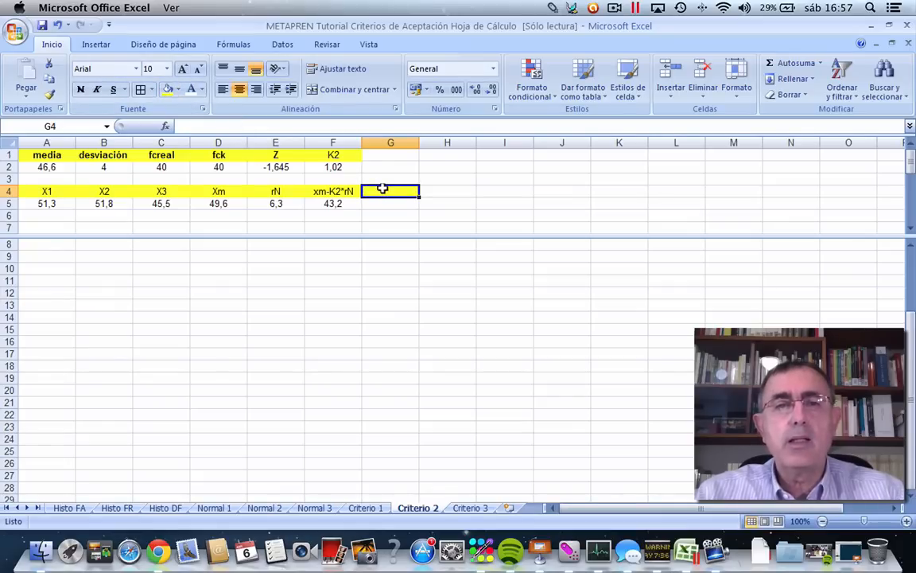
{"action": "type", "text": "a"}
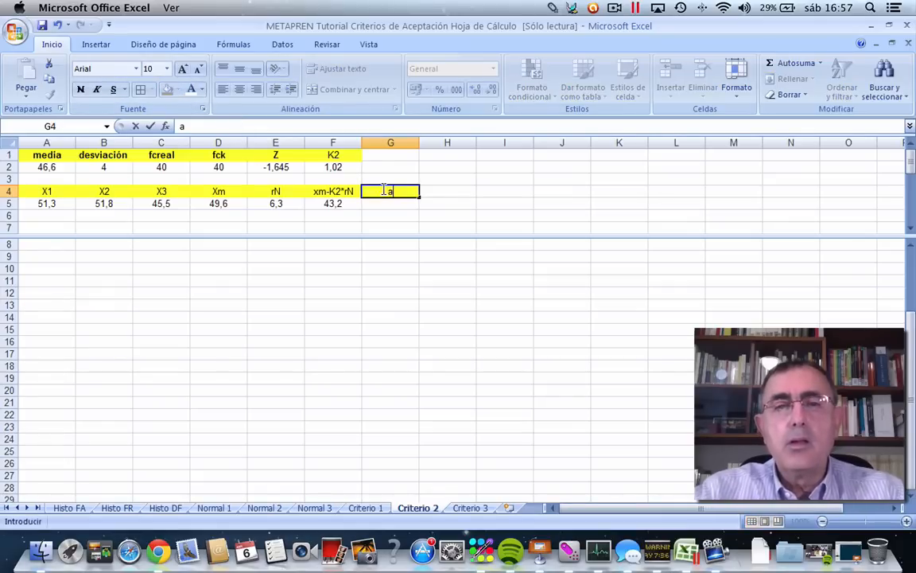
{"action": "type", "text": "i"}
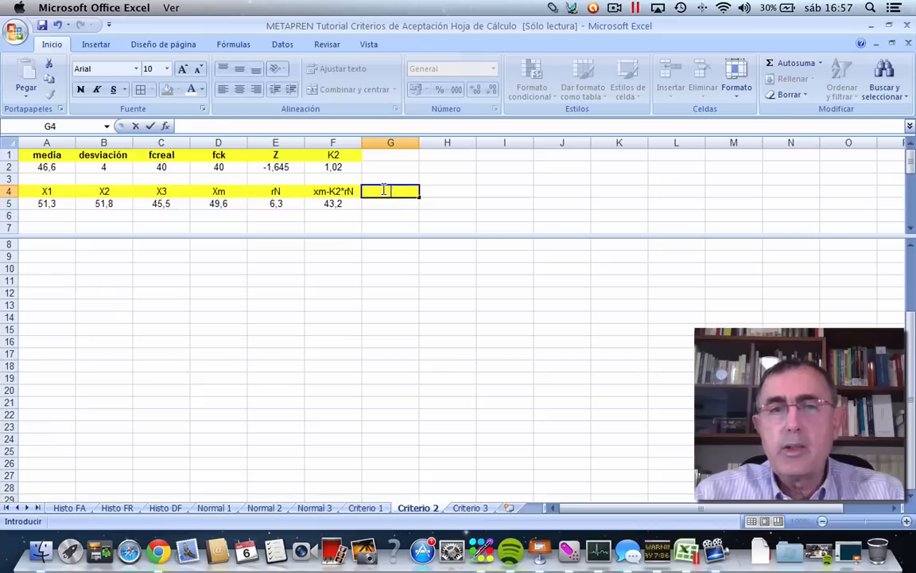
{"action": "type", "text": "Ace"}
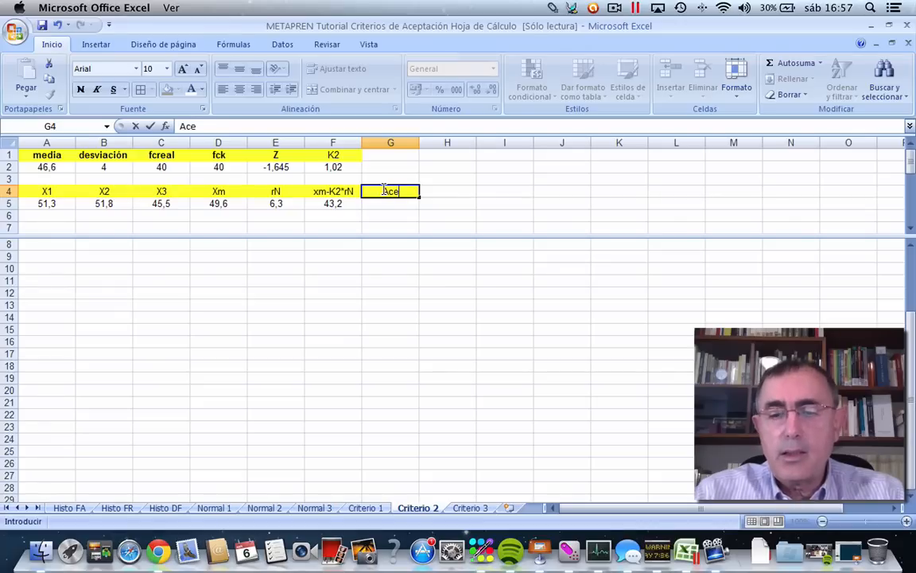
{"action": "type", "text": "ptación"}
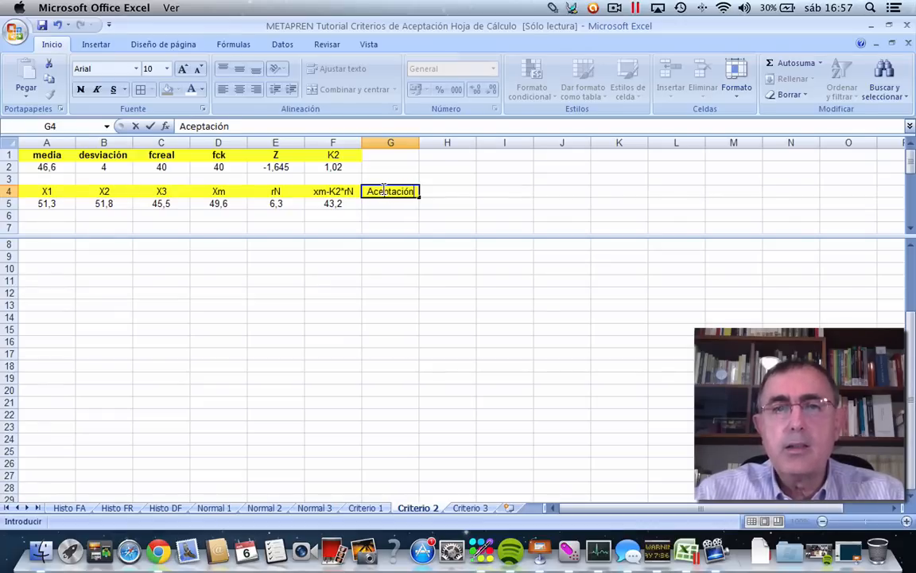
{"action": "scroll", "coordinate": [384, 189], "scroll_direction": "down", "scroll_amount": 16}
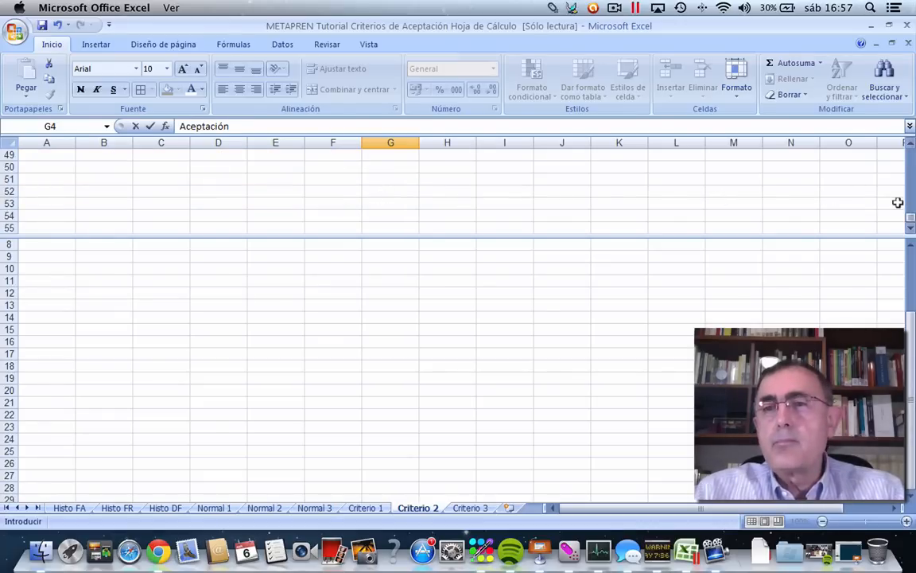
{"action": "left_click_drag", "start_coordinate": [910, 219], "coordinate": [909, 148]}
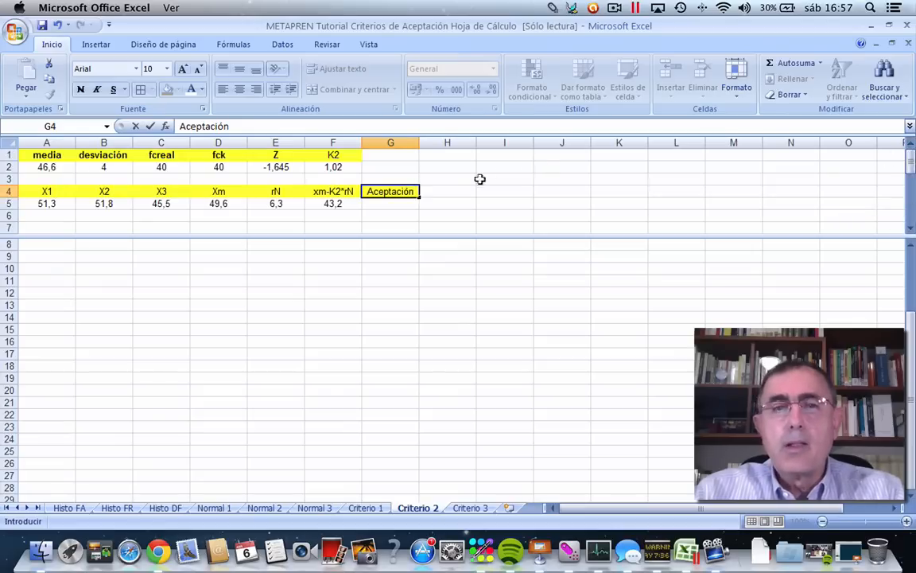
Insert the SI function in G5 from the recently used functions, keeping the sheet's data visible beside its arguments dialog.
{"action": "left_click", "coordinate": [390, 202]}
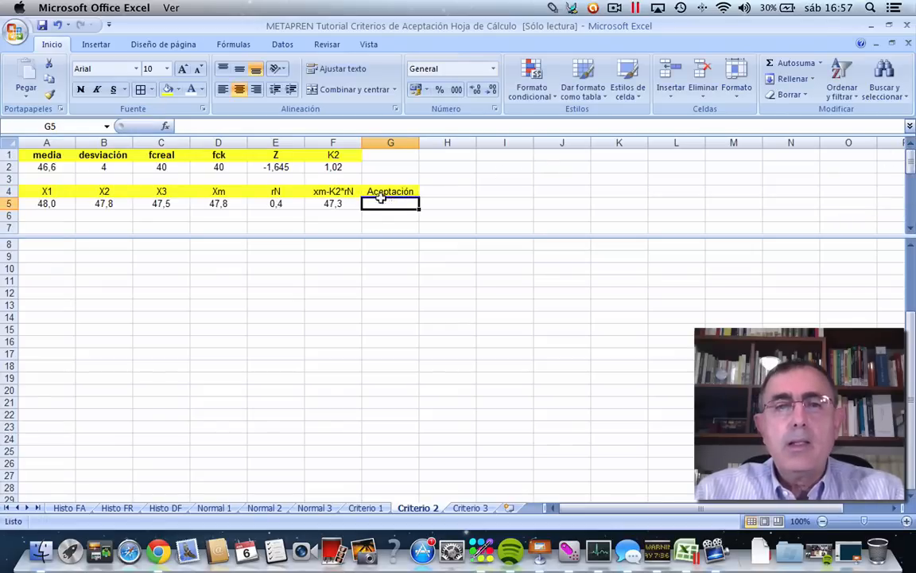
{"action": "left_click", "coordinate": [165, 126]}
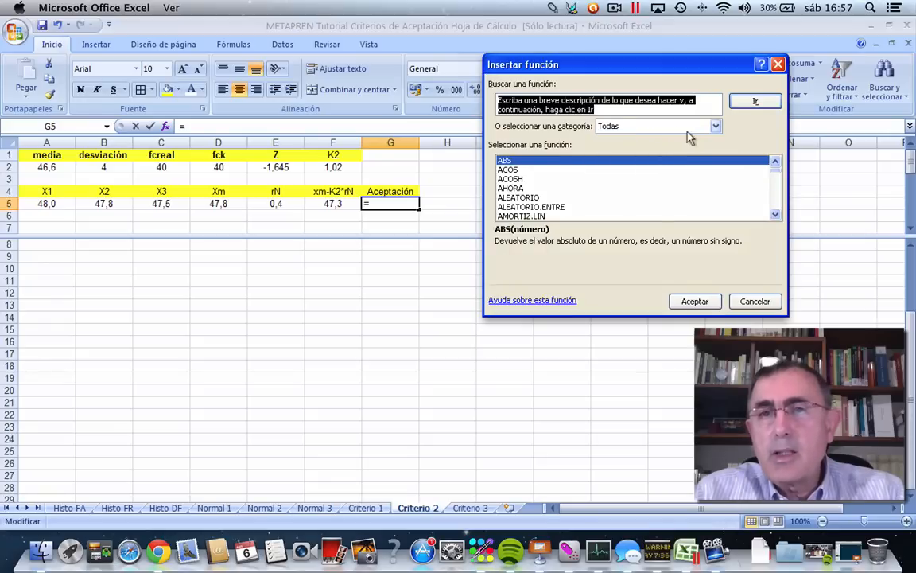
{"action": "left_click", "coordinate": [715, 127]}
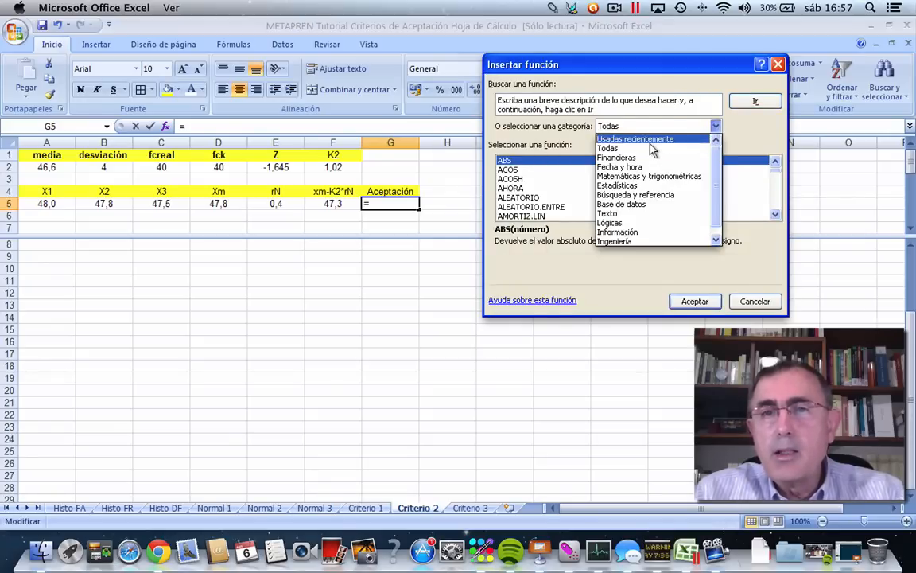
{"action": "left_click", "coordinate": [650, 140]}
{"action": "left_click", "coordinate": [499, 189]}
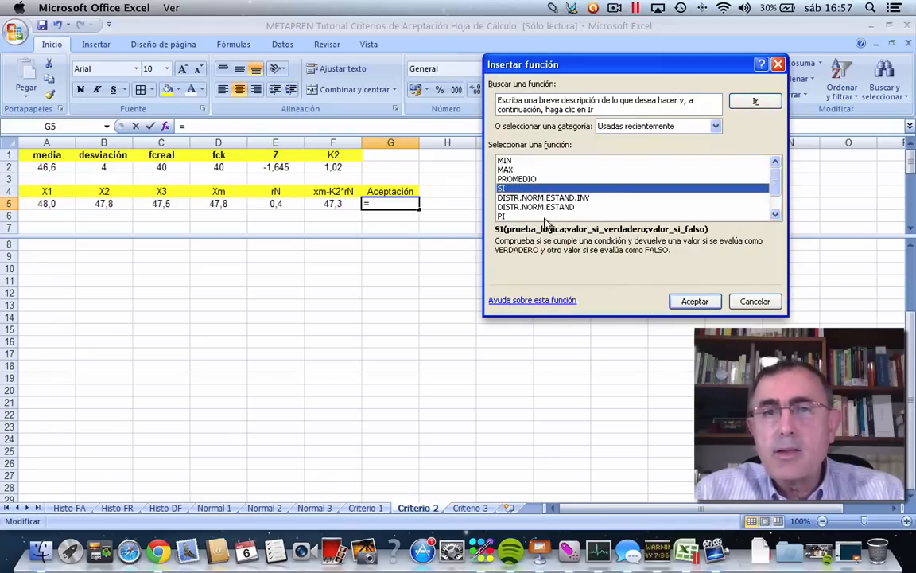
{"action": "left_click", "coordinate": [689, 301]}
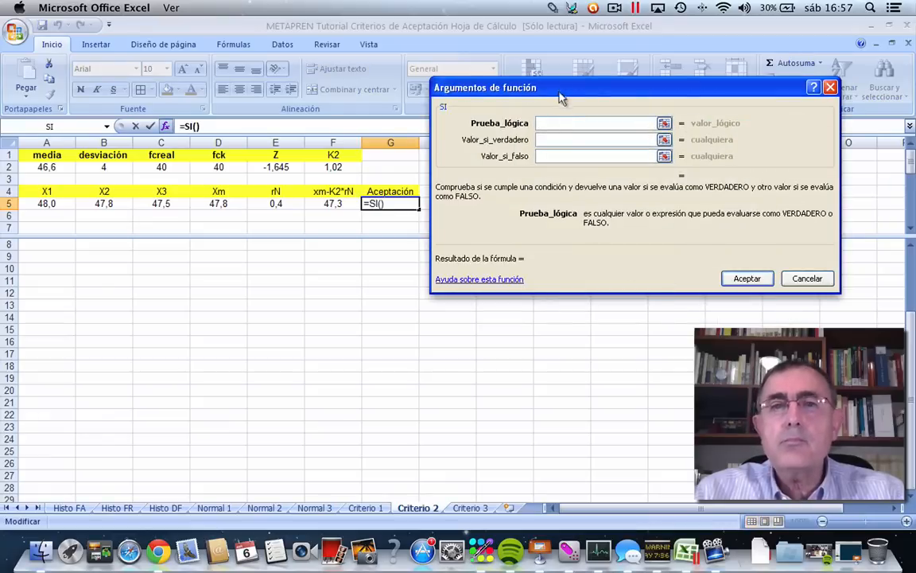
{"action": "left_click_drag", "start_coordinate": [507, 89], "coordinate": [576, 98]}
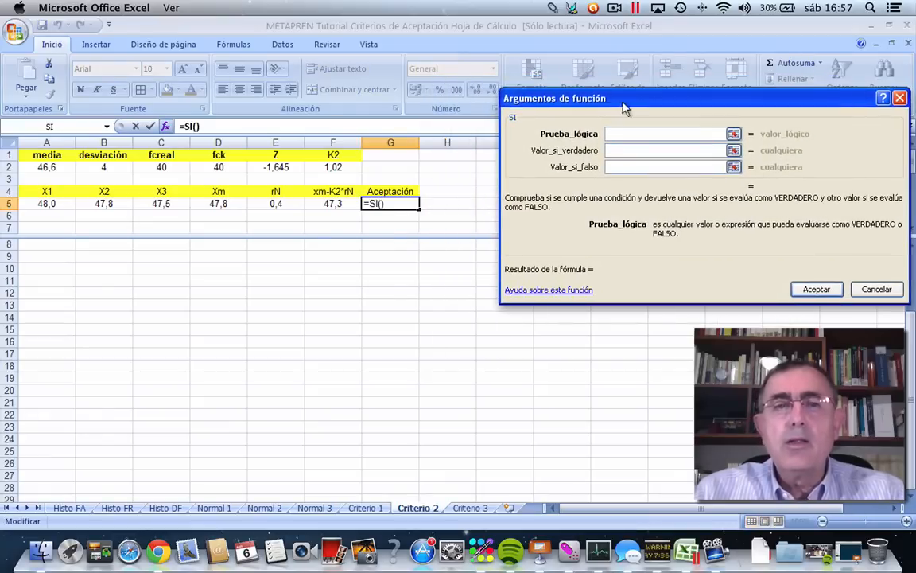
Set the SI test to F5<$D$2, returning 0 if true and 1 if false, and recalculate to check the acceptance value.
{"action": "left_click", "coordinate": [328, 203]}
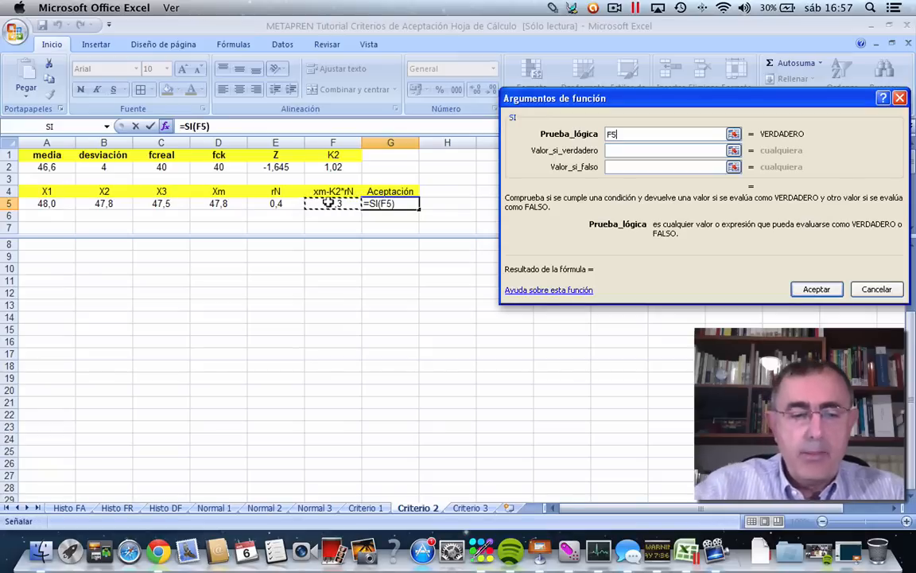
{"action": "type", "text": "<"}
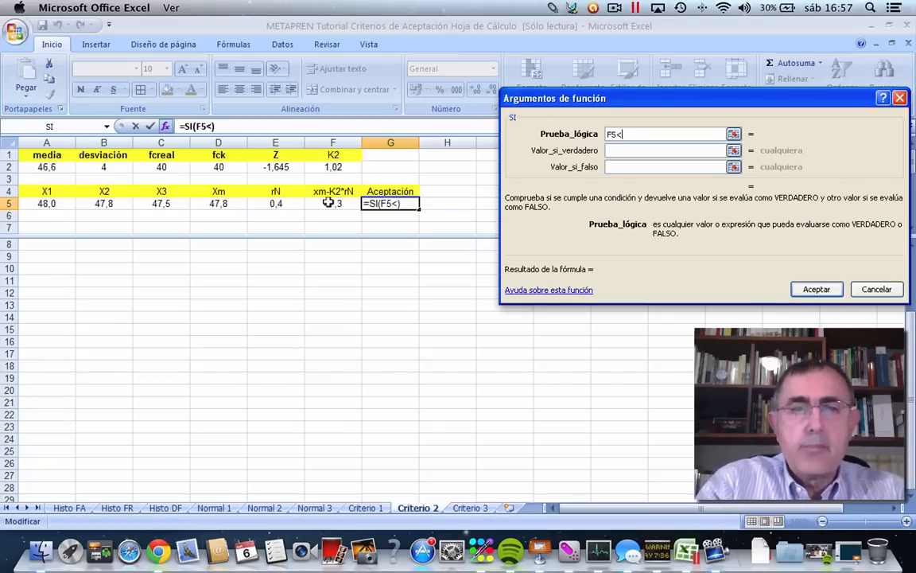
{"action": "left_click", "coordinate": [218, 165]}
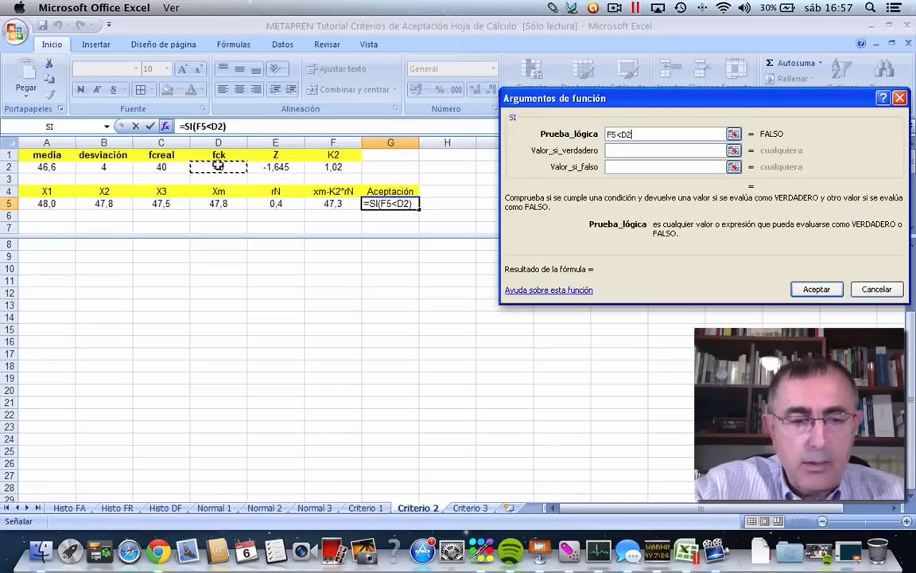
{"action": "key", "text": "F4"}
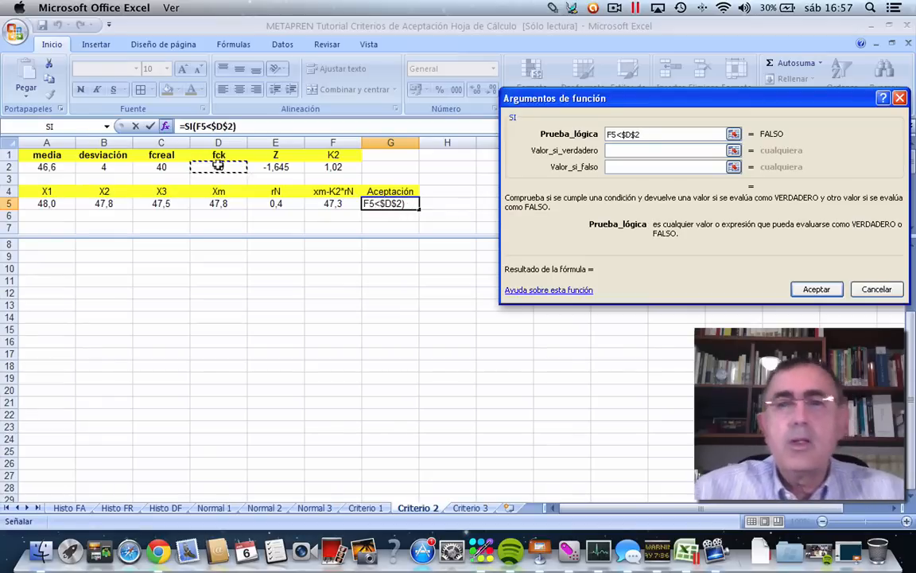
{"action": "left_click", "coordinate": [607, 149]}
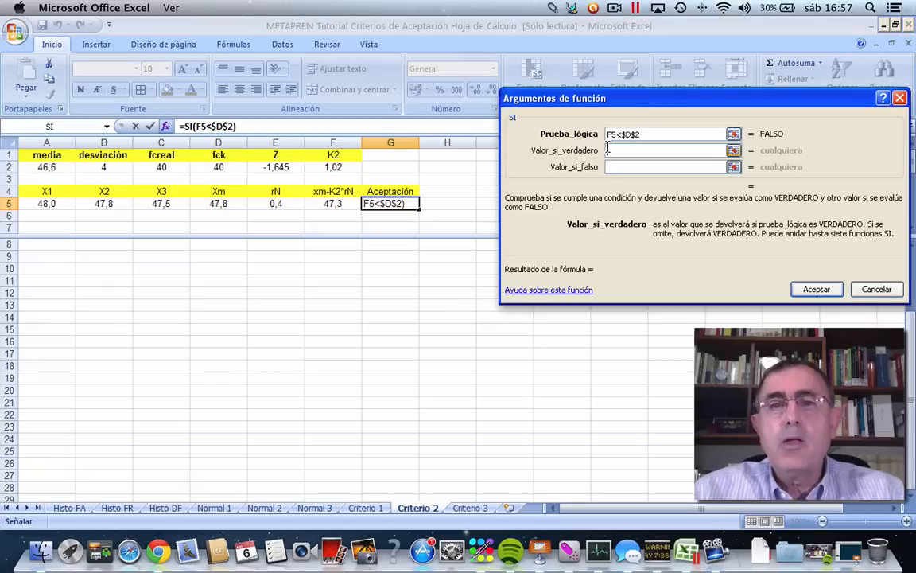
{"action": "type", "text": "0"}
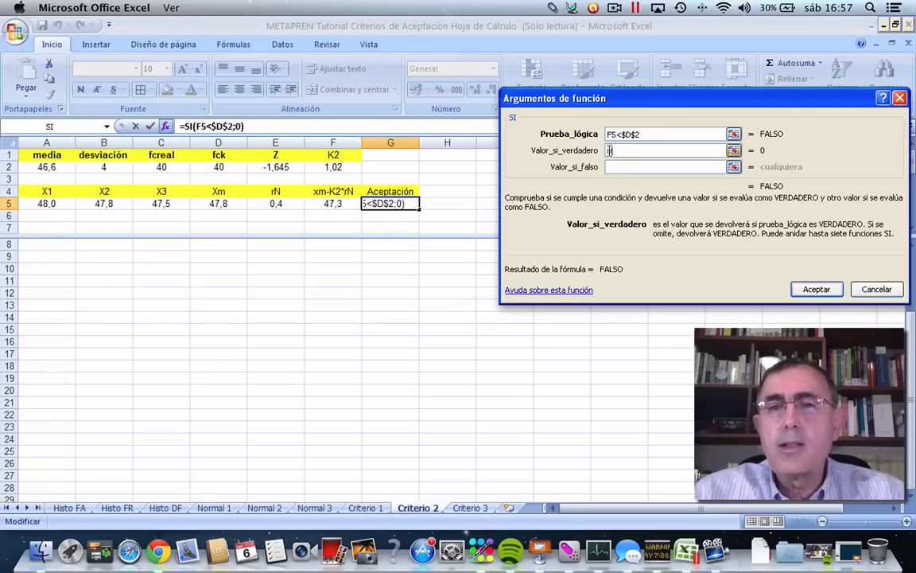
{"action": "left_click", "coordinate": [611, 166]}
{"action": "left_click", "coordinate": [610, 167]}
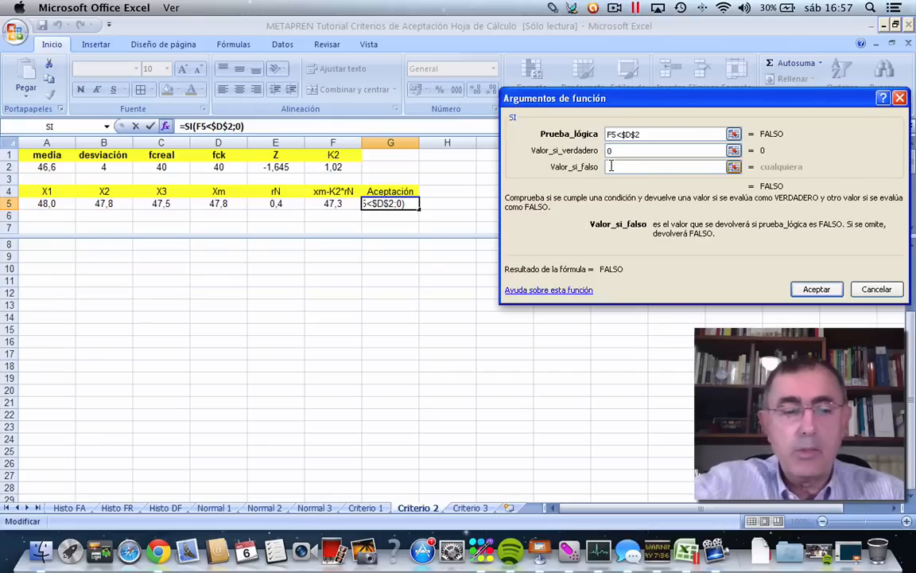
{"action": "type", "text": "1"}
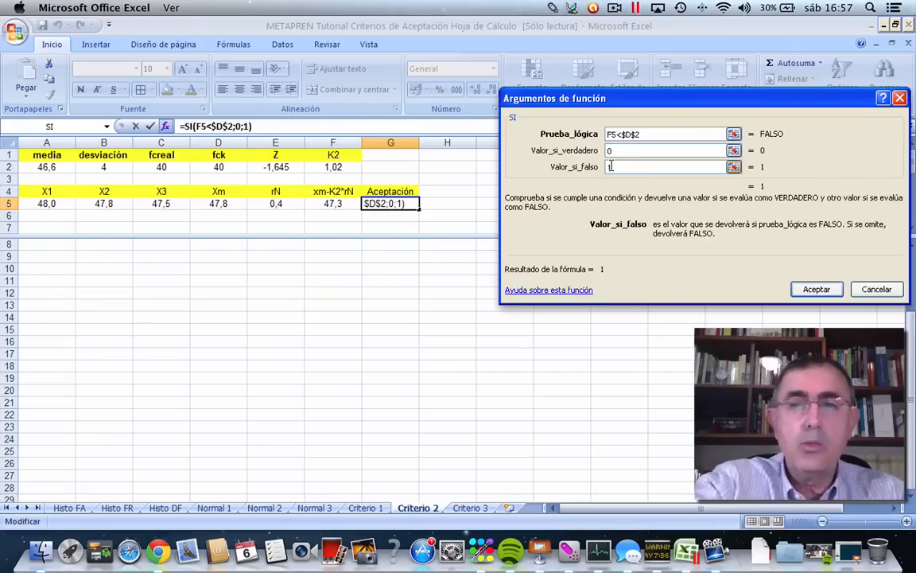
{"action": "left_click", "coordinate": [815, 288]}
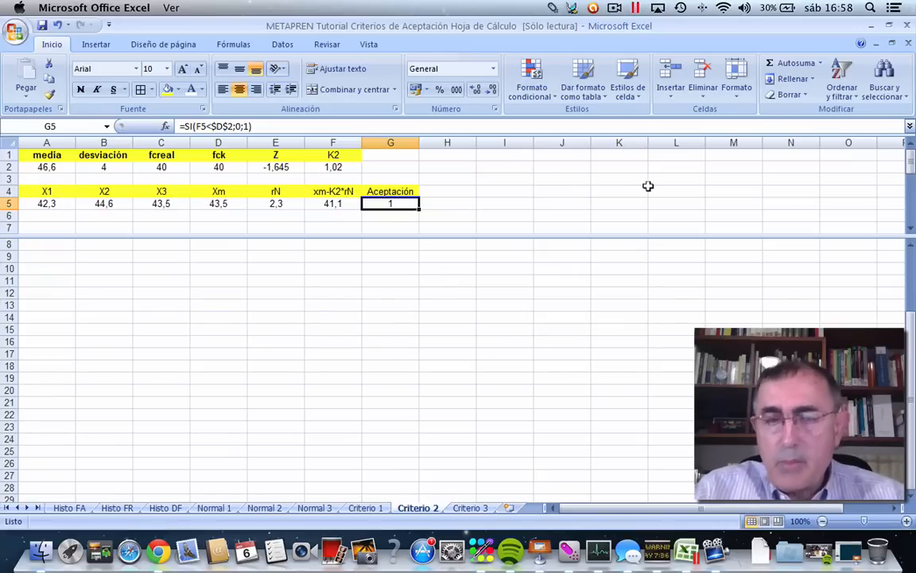
{"action": "key", "text": "F9"}
{"action": "key", "text": "F9"}
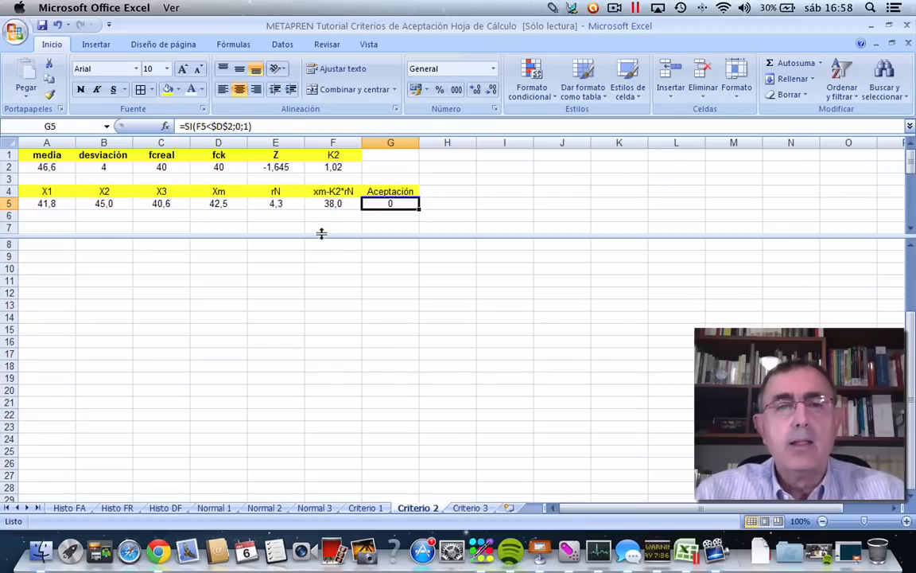
Enlarge the upper pane of the split view and bring row 2004 into the lower pane by going to C2000.
{"action": "left_click_drag", "start_coordinate": [321, 237], "coordinate": [322, 298]}
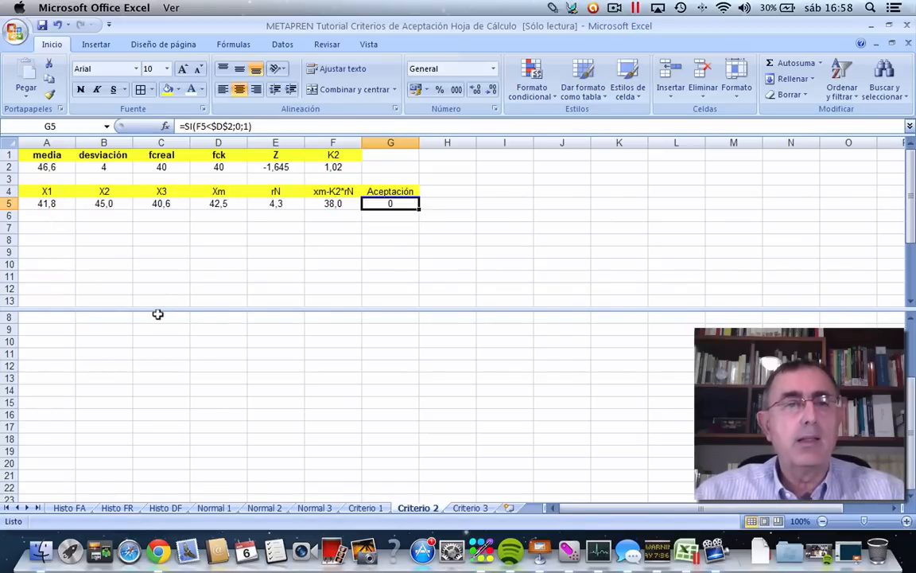
{"action": "left_click", "coordinate": [107, 326]}
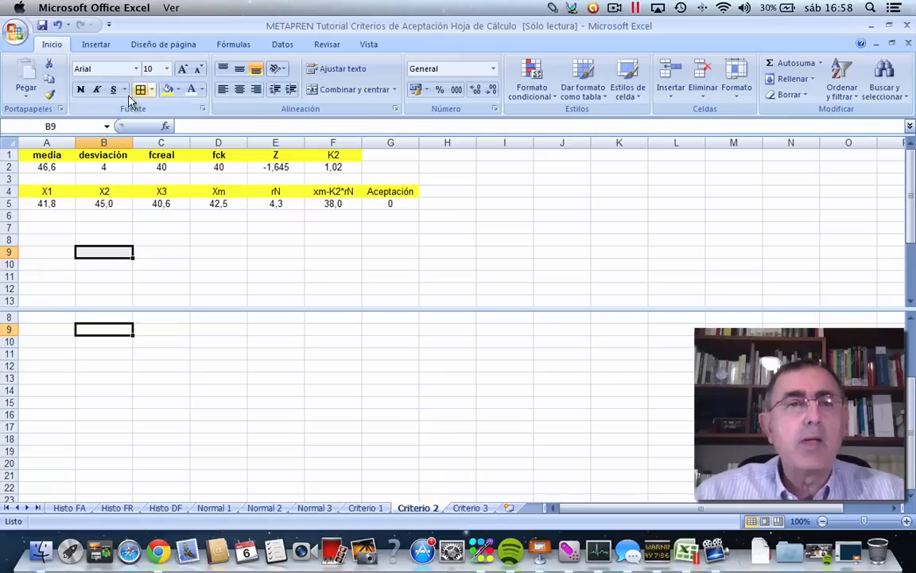
{"action": "left_click", "coordinate": [70, 121]}
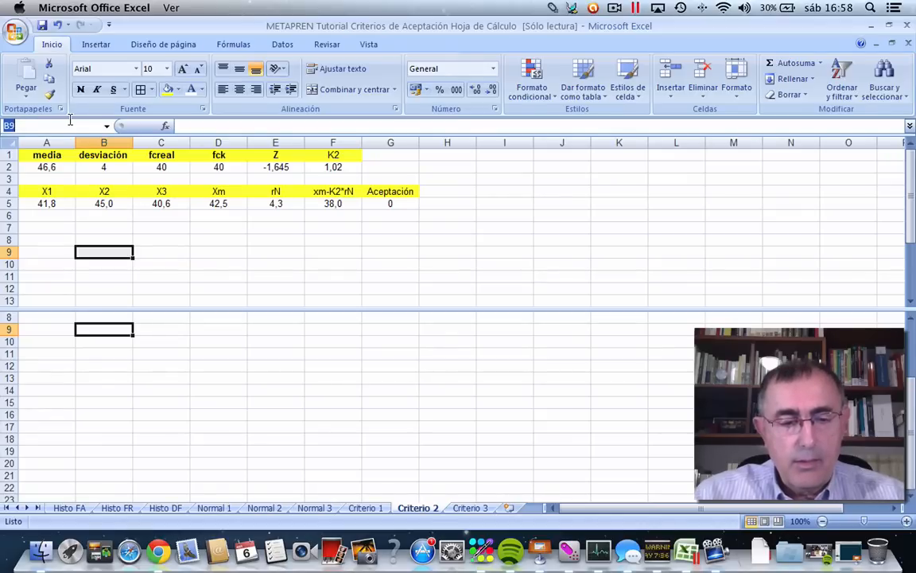
{"action": "type", "text": "c2000"}
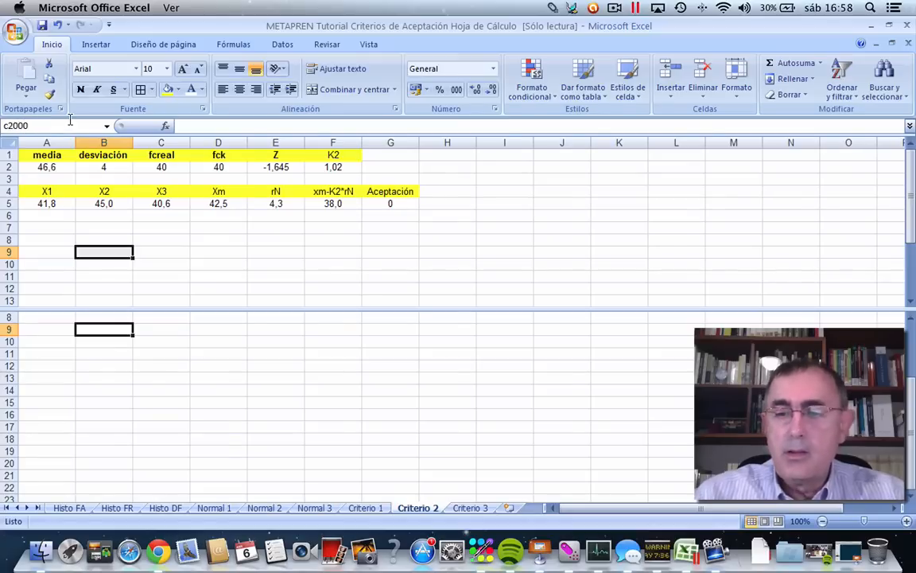
{"action": "key", "text": "Return"}
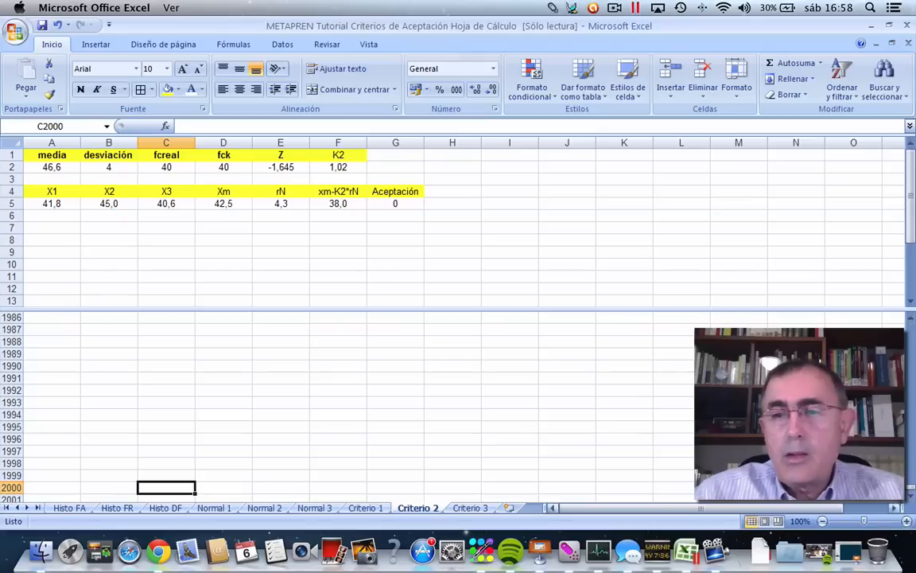
{"action": "left_click", "coordinate": [910, 497]}
{"action": "scroll", "coordinate": [907, 504], "scroll_direction": "down", "scroll_amount": 3}
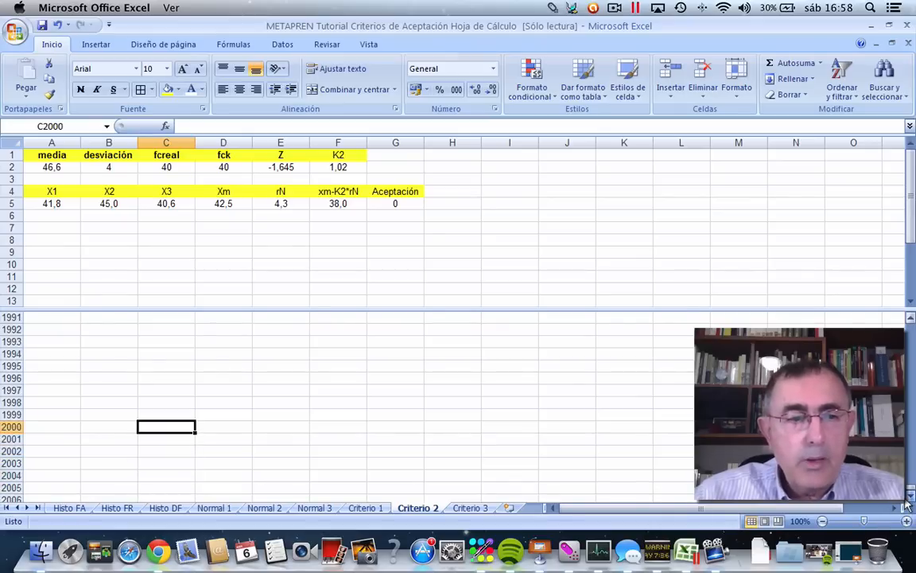
{"action": "left_click", "coordinate": [158, 396]}
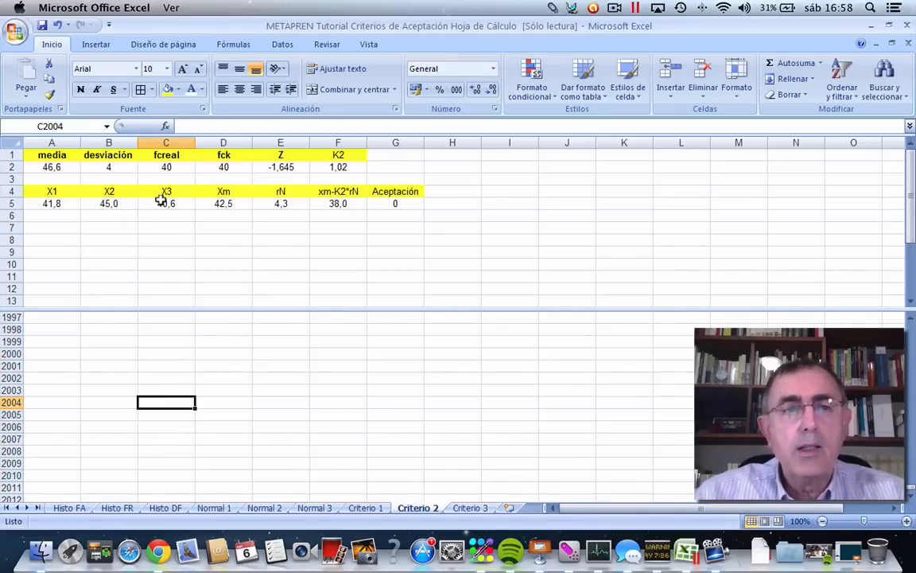
Copy the formulas in A5:G5 and paste them down through row 2004.
{"action": "left_click_drag", "start_coordinate": [52, 202], "coordinate": [386, 203]}
{"action": "right_click", "coordinate": [387, 202]}
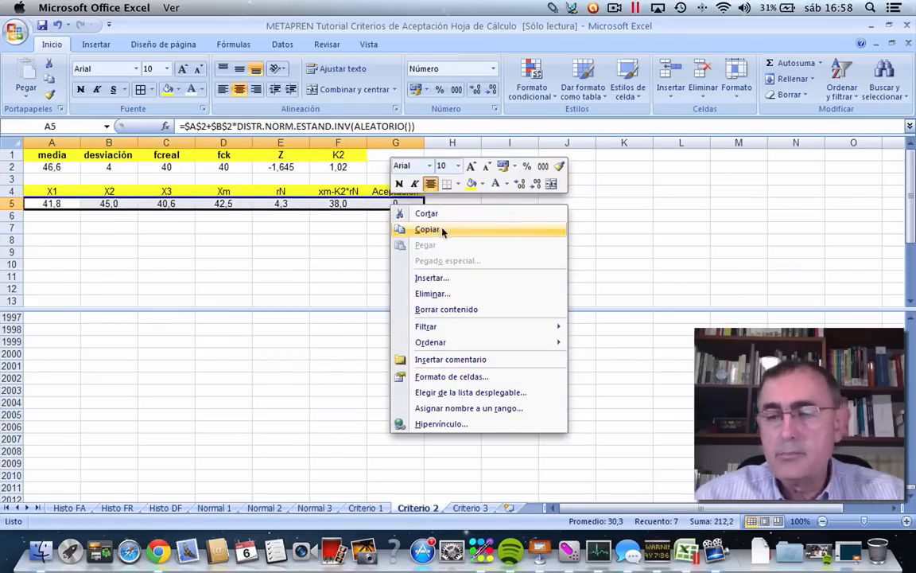
{"action": "left_click", "coordinate": [443, 230]}
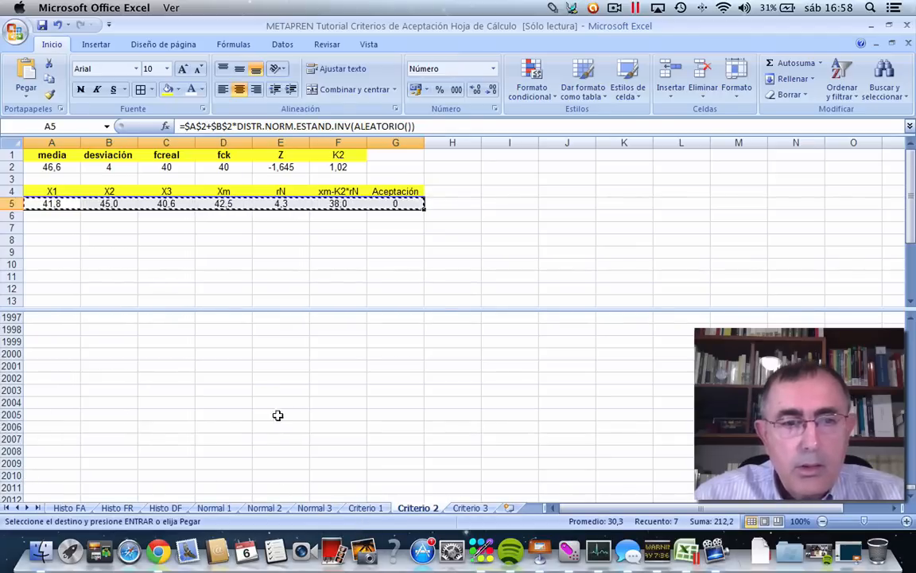
{"action": "left_click", "coordinate": [389, 400], "text": "shift"}
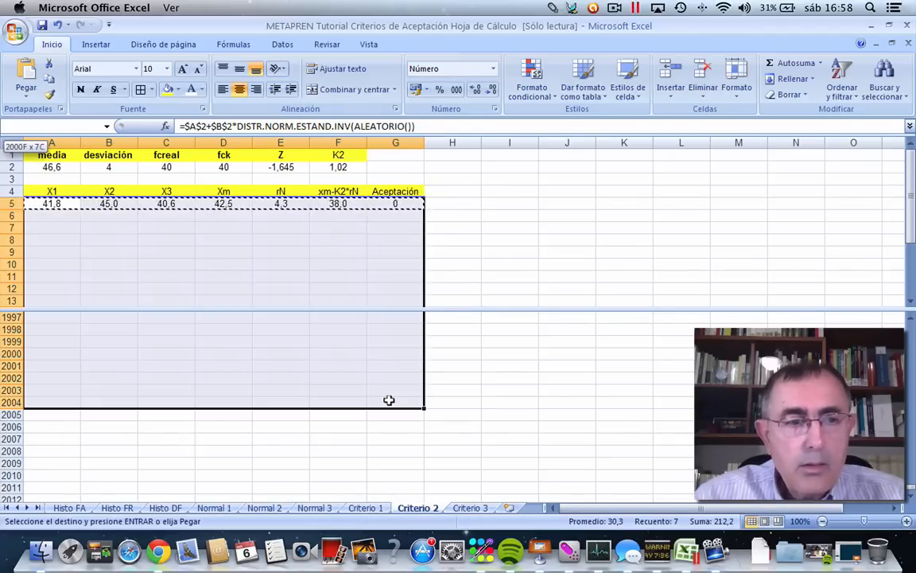
{"action": "right_click", "coordinate": [254, 262]}
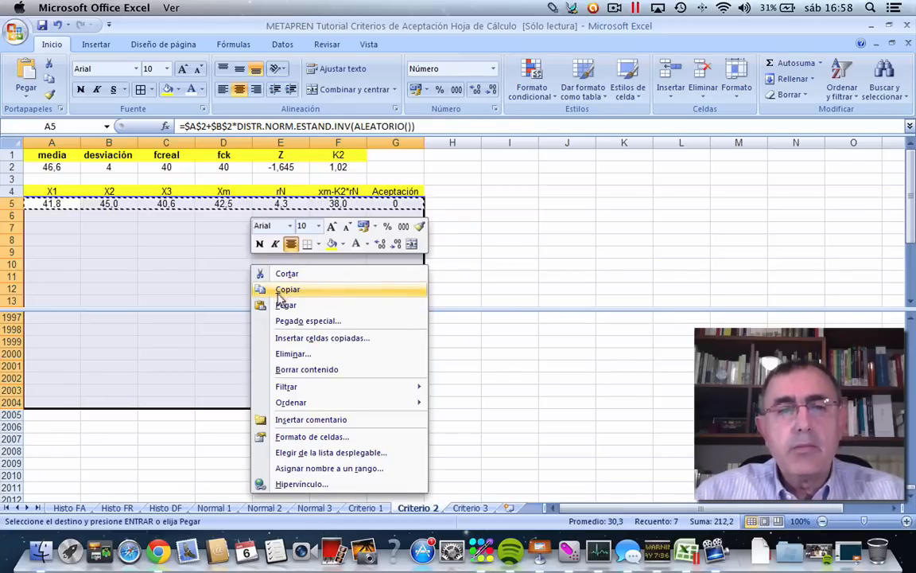
{"action": "left_click", "coordinate": [285, 304]}
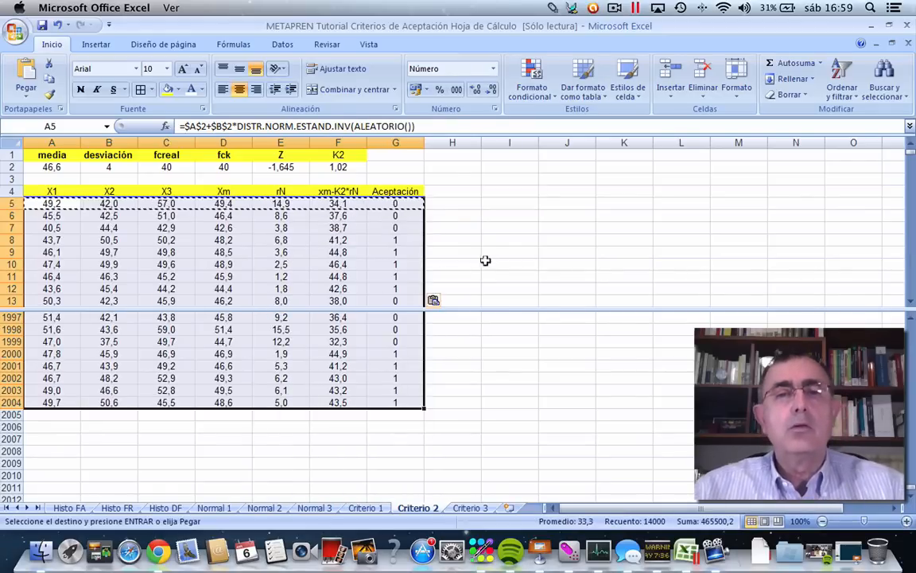
{"action": "left_click", "coordinate": [486, 263]}
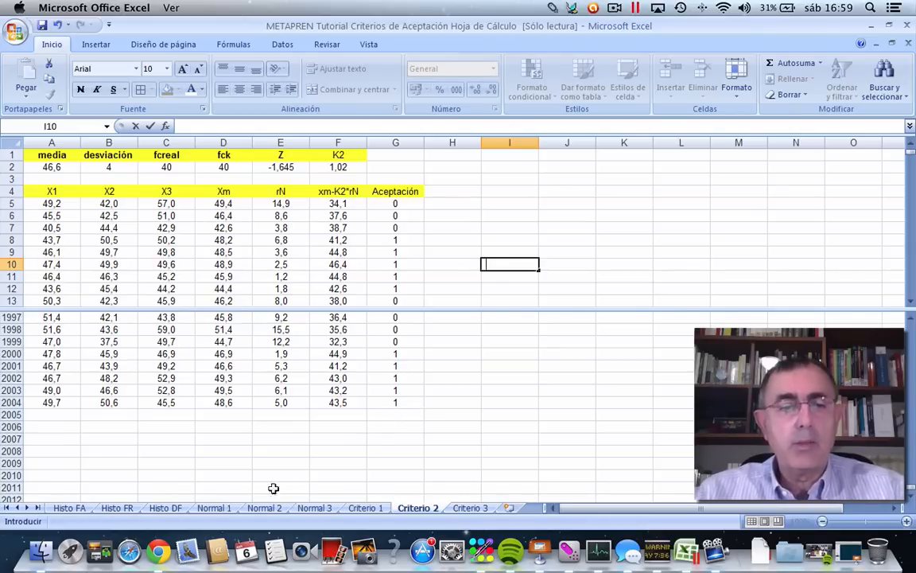
Copy the total and percentage cells B2005:B2006 from the Criterio 1 sheet and paste them at G2005 in Criterio 2.
{"action": "left_click", "coordinate": [213, 508]}
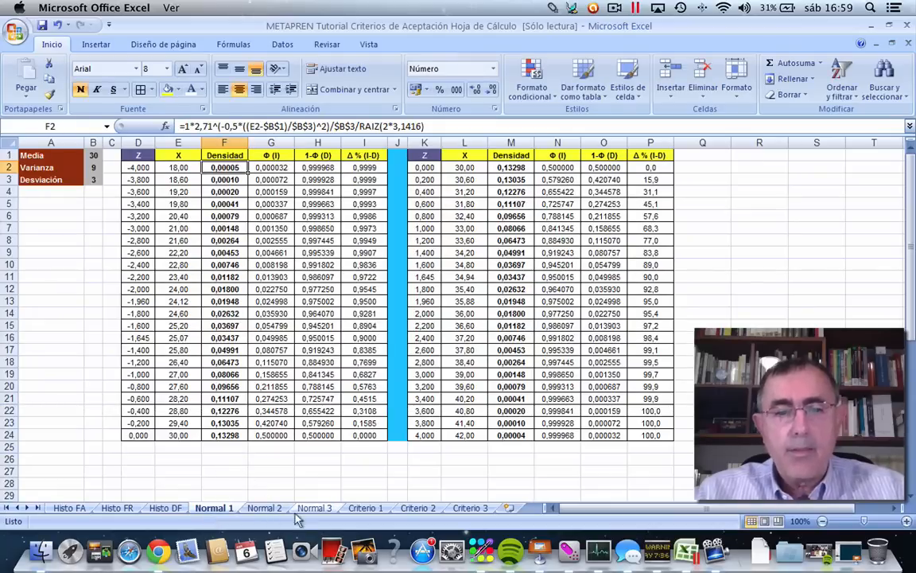
{"action": "left_click", "coordinate": [362, 509]}
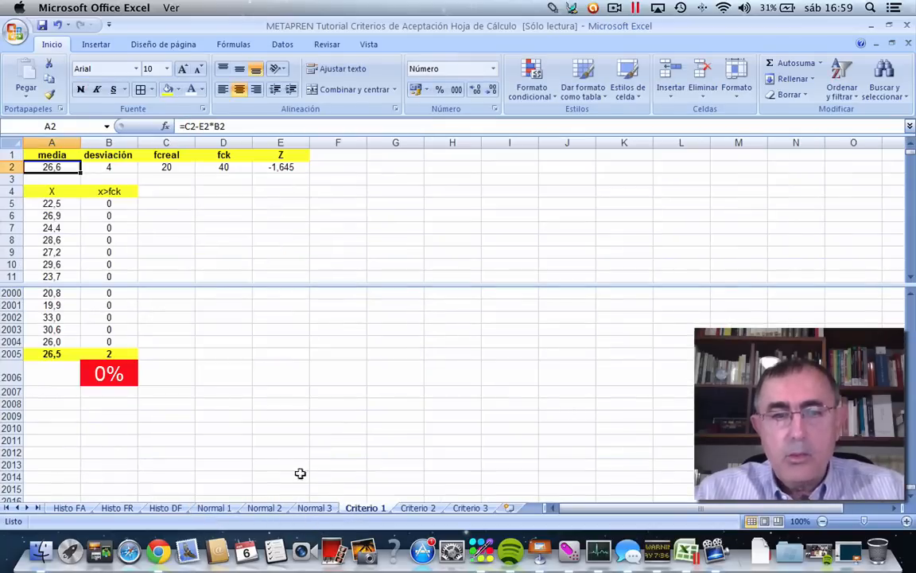
{"action": "left_click", "coordinate": [105, 355]}
{"action": "left_click_drag", "start_coordinate": [105, 359], "coordinate": [115, 378]}
{"action": "right_click", "coordinate": [119, 382]}
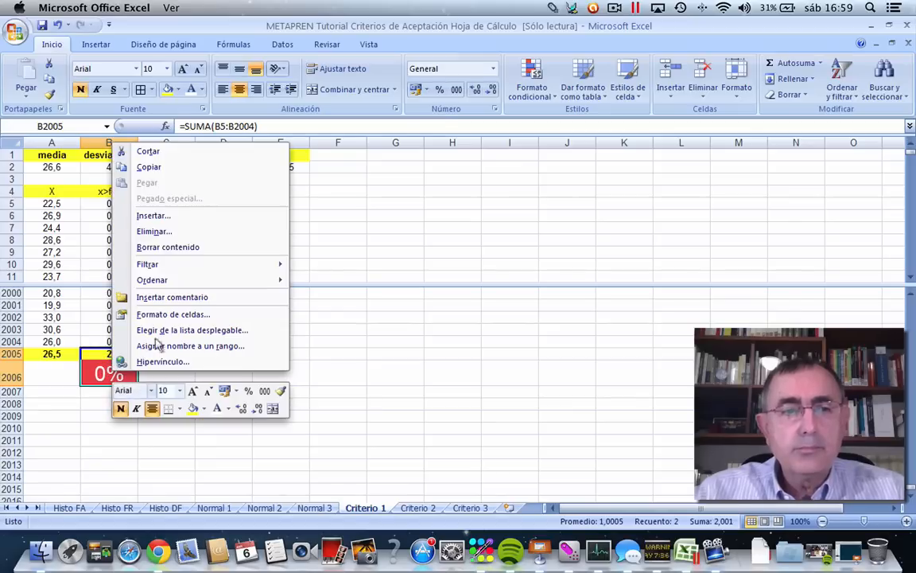
{"action": "left_click", "coordinate": [146, 168]}
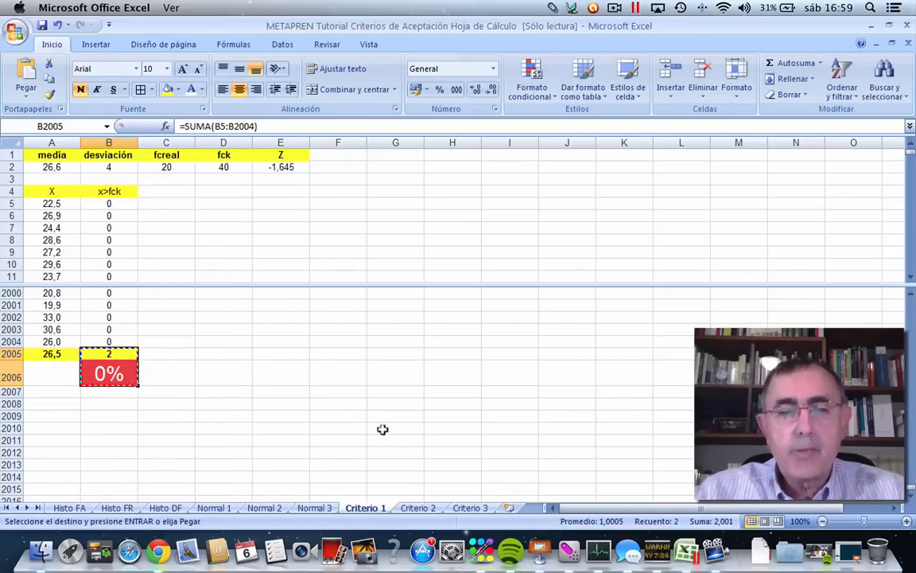
{"action": "left_click", "coordinate": [407, 509]}
{"action": "left_click", "coordinate": [388, 411]}
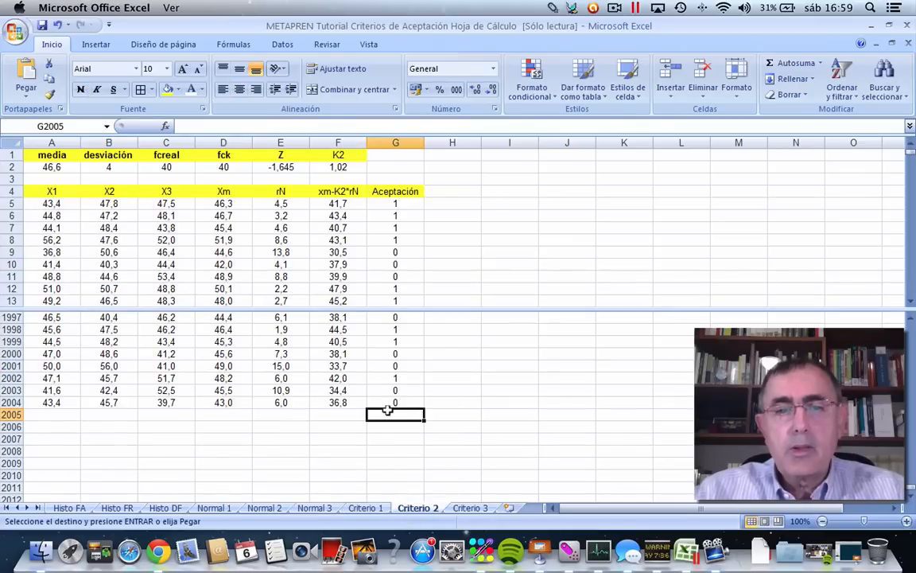
{"action": "right_click", "coordinate": [387, 411]}
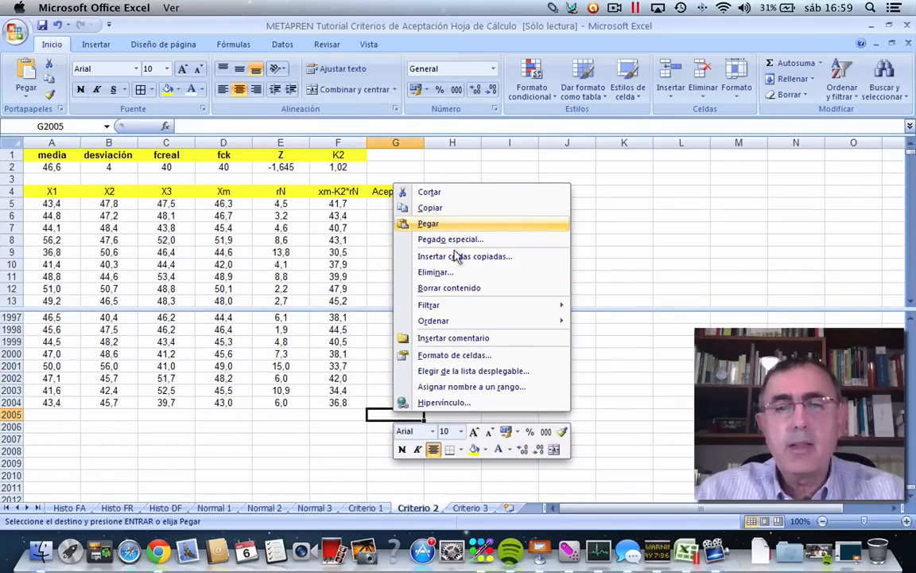
{"action": "left_click", "coordinate": [428, 227]}
{"action": "left_click", "coordinate": [542, 396]}
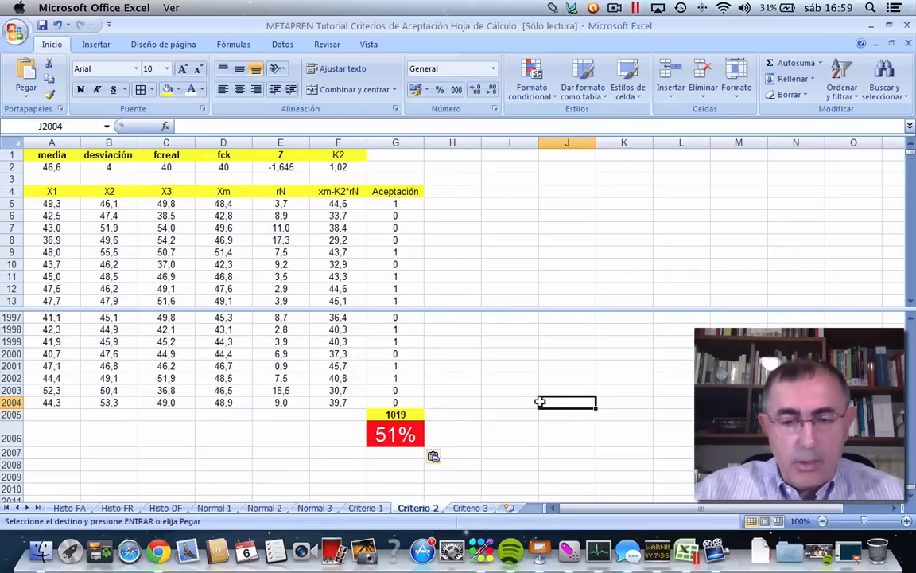
Recalculate the random samples repeatedly to examine how the acceptance percentage varies, and check the K2 and fck values.
{"action": "key", "text": "F9"}
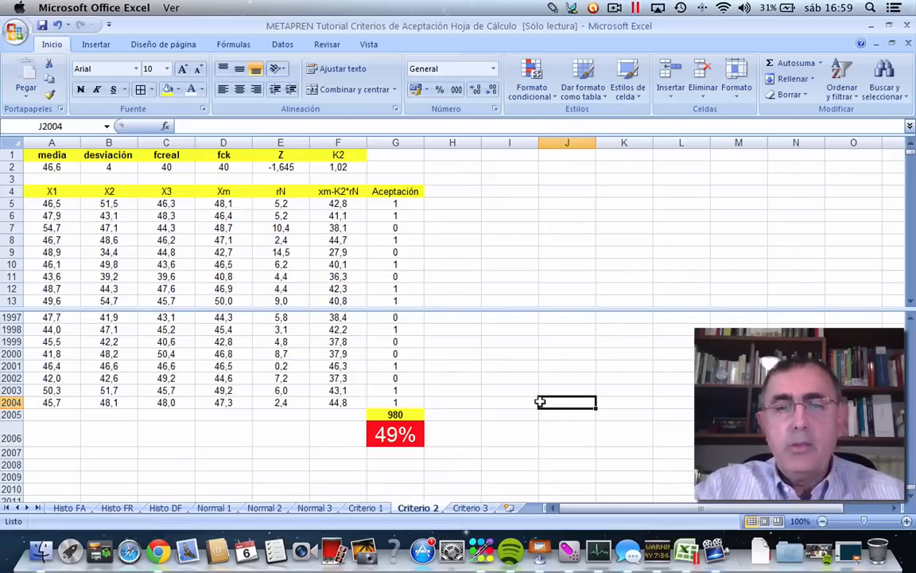
{"action": "key", "text": "F9"}
{"action": "key", "text": "F9"}
{"action": "key", "text": "F9"}
{"action": "key", "text": "F9"}
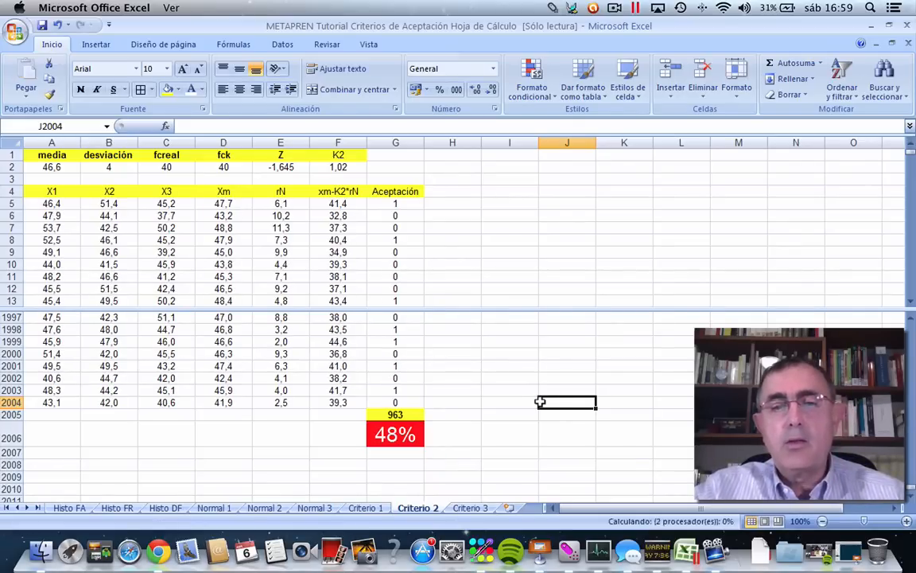
{"action": "key", "text": "F9"}
{"action": "key", "text": "F9"}
{"action": "key", "text": "F9"}
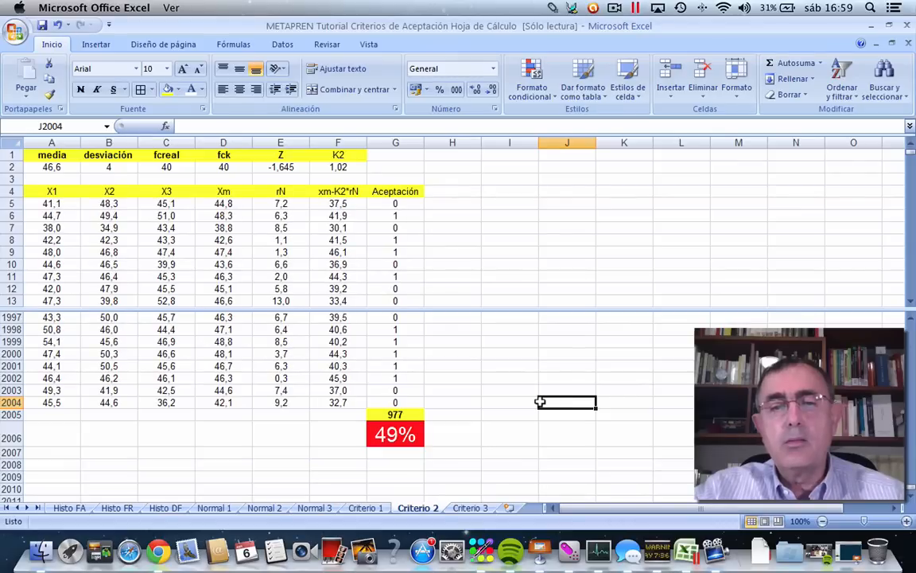
{"action": "key", "text": "F9"}
{"action": "key", "text": "F9"}
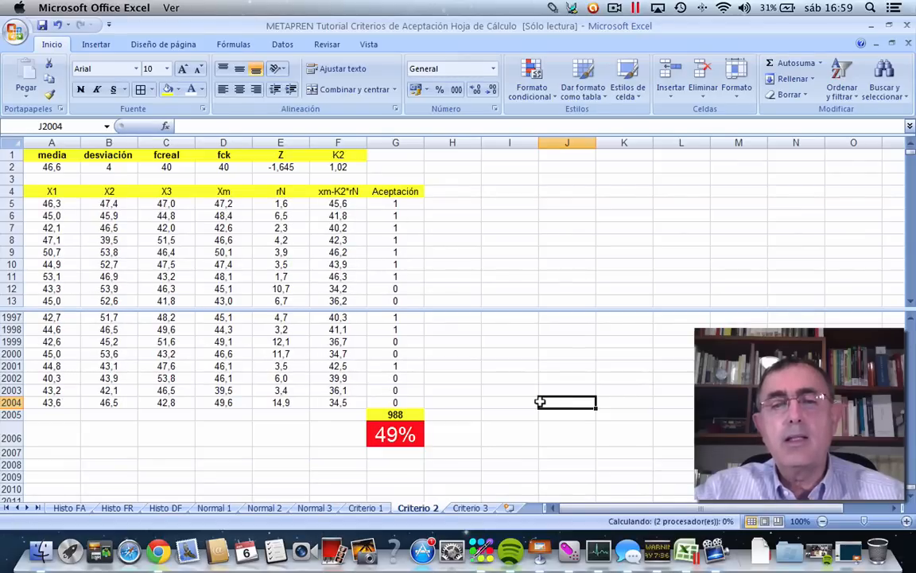
{"action": "left_click", "coordinate": [502, 372]}
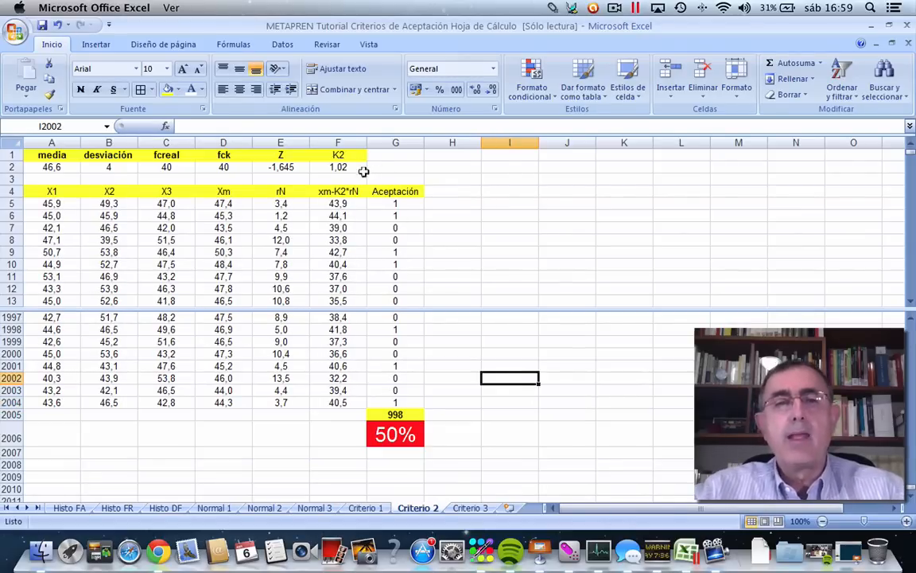
{"action": "left_click", "coordinate": [331, 166]}
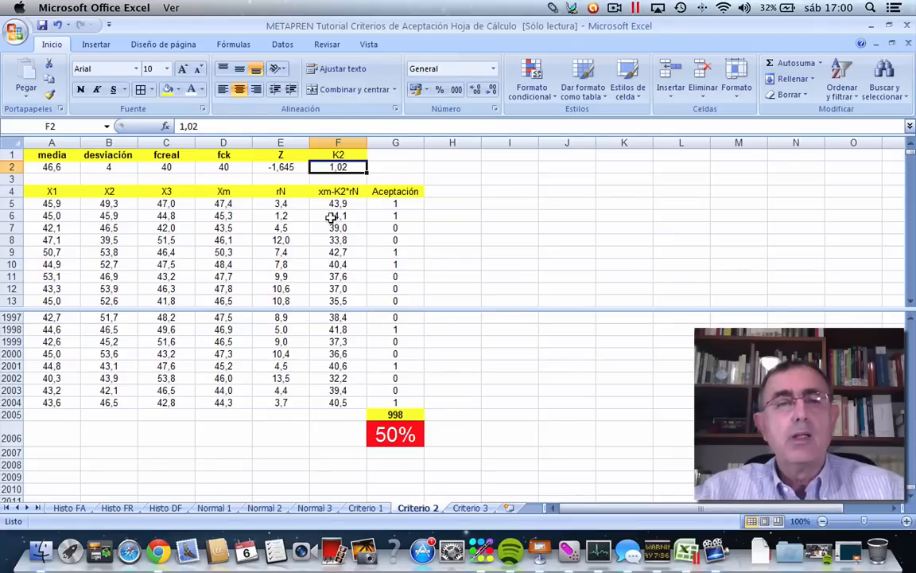
{"action": "left_click", "coordinate": [210, 162]}
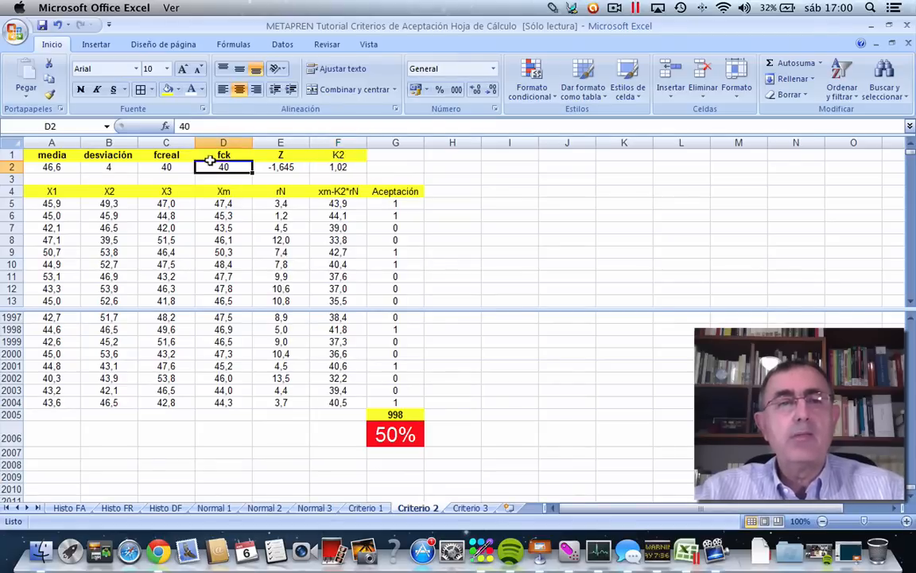
Insert the PROMEDIO function over F5:F2004 in F2005 and format the cell in bold with yellow fill.
{"action": "left_click", "coordinate": [334, 412]}
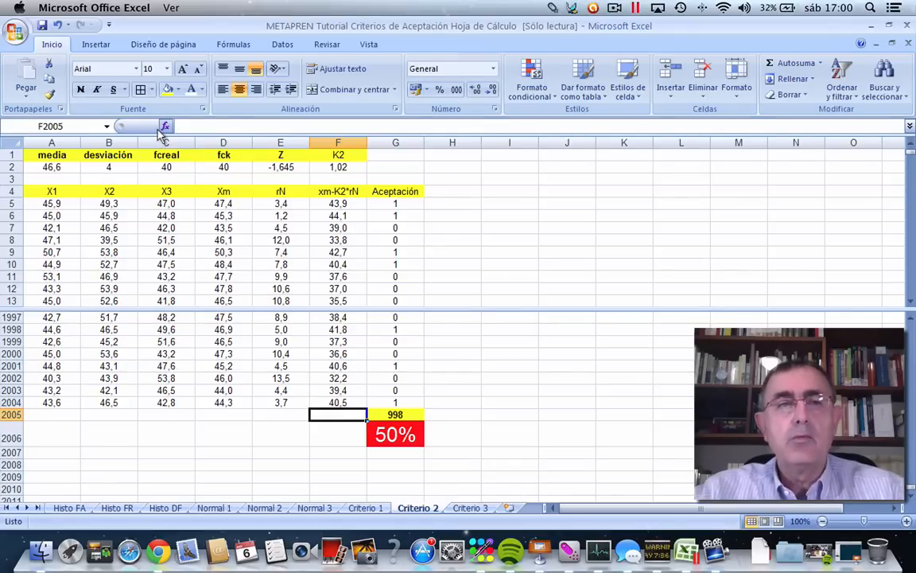
{"action": "left_click", "coordinate": [164, 128]}
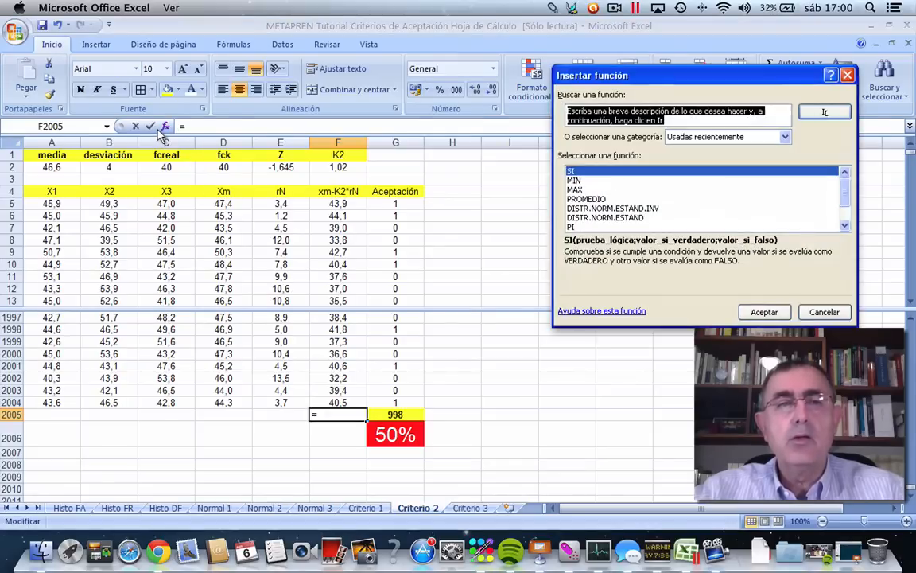
{"action": "left_click", "coordinate": [591, 200]}
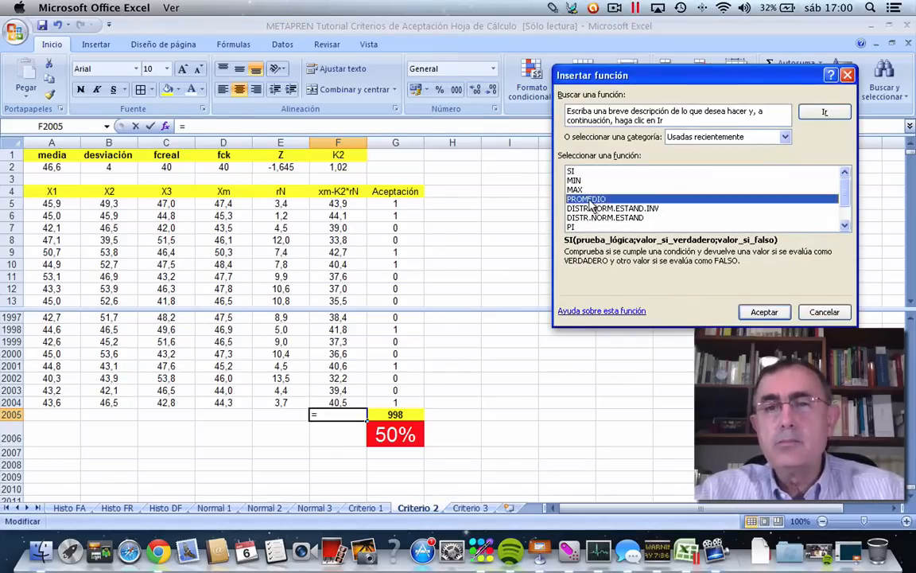
{"action": "left_click", "coordinate": [750, 313]}
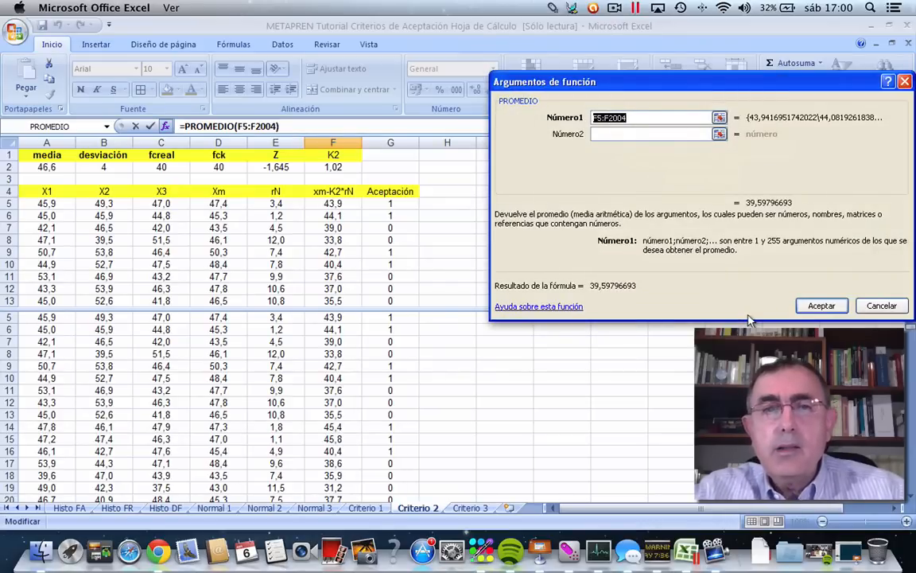
{"action": "left_click", "coordinate": [821, 306]}
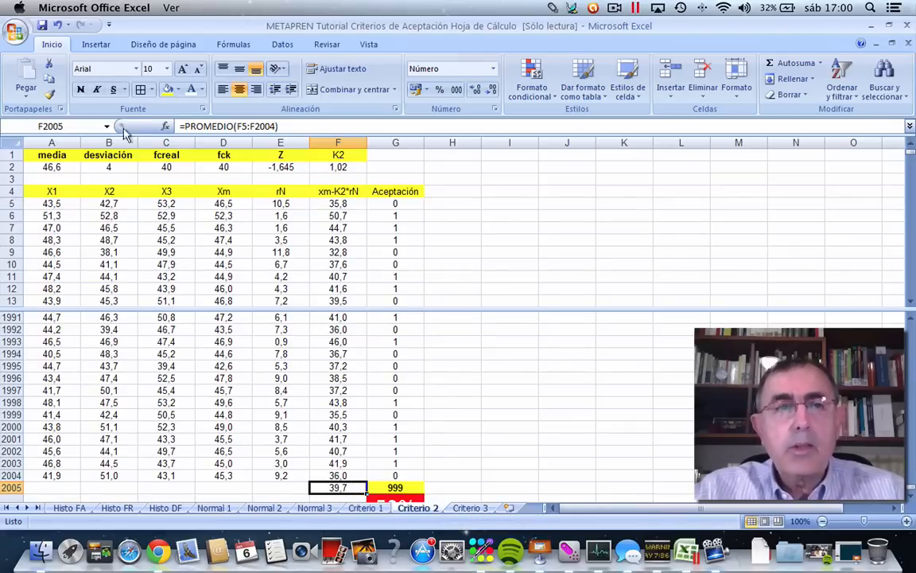
{"action": "left_click", "coordinate": [167, 89]}
{"action": "left_click", "coordinate": [79, 89]}
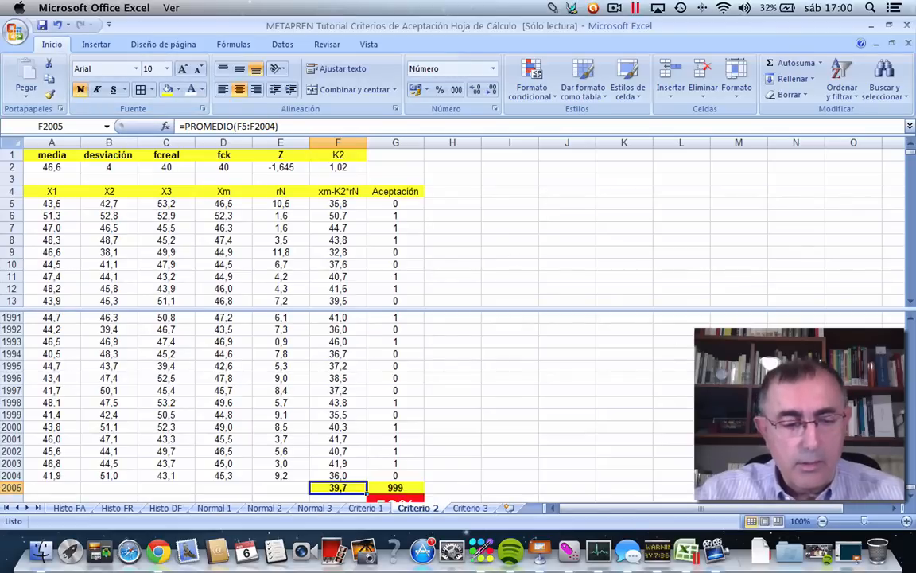
Recalculate the sheet repeatedly to examine how the average of the estimator xm-K2*rN in F2005 varies.
{"action": "key", "text": "F9"}
{"action": "key", "text": "F9"}
{"action": "key", "text": "F9"}
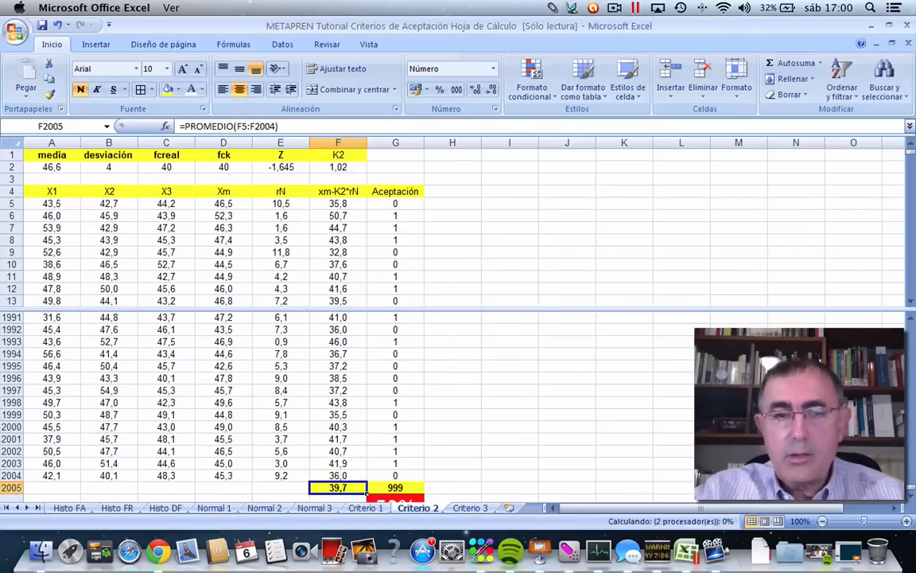
{"action": "key", "text": "F9"}
{"action": "key", "text": "F9"}
{"action": "key", "text": "F9"}
{"action": "key", "text": "F9"}
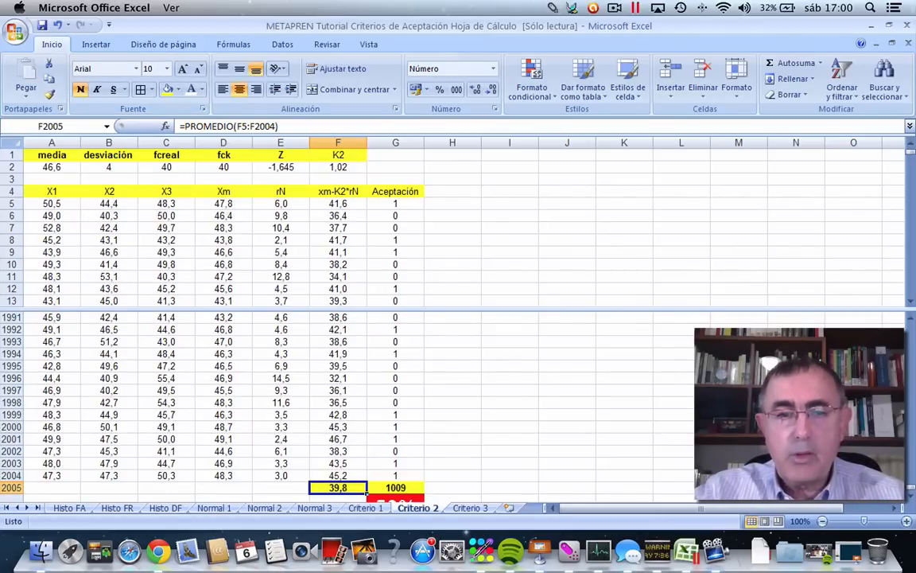
{"action": "key", "text": "F9"}
{"action": "key", "text": "F9"}
{"action": "key", "text": "F9"}
{"action": "key", "text": "F9"}
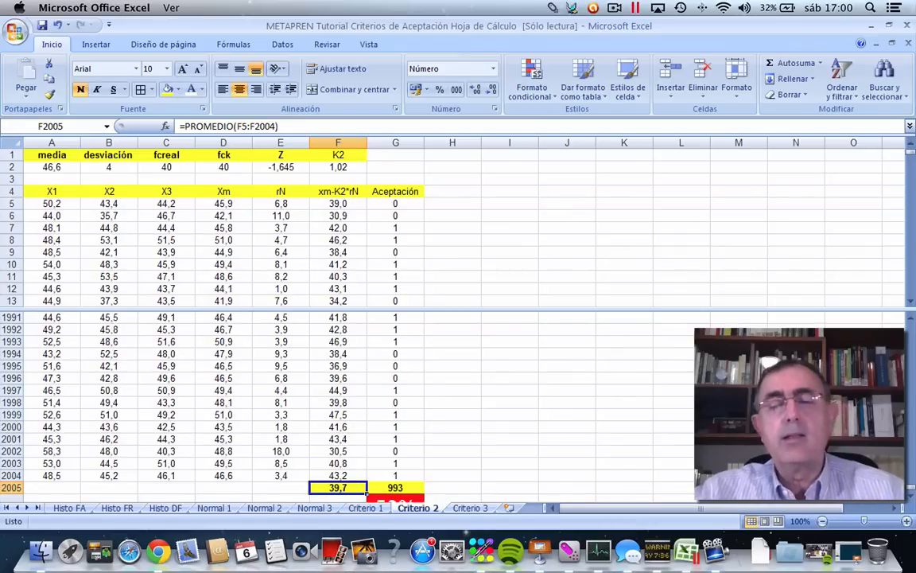
Format cell F2007, below the estimator average, with yellow fill and bold text.
{"action": "scroll", "coordinate": [907, 500], "scroll_direction": "down", "scroll_amount": 3}
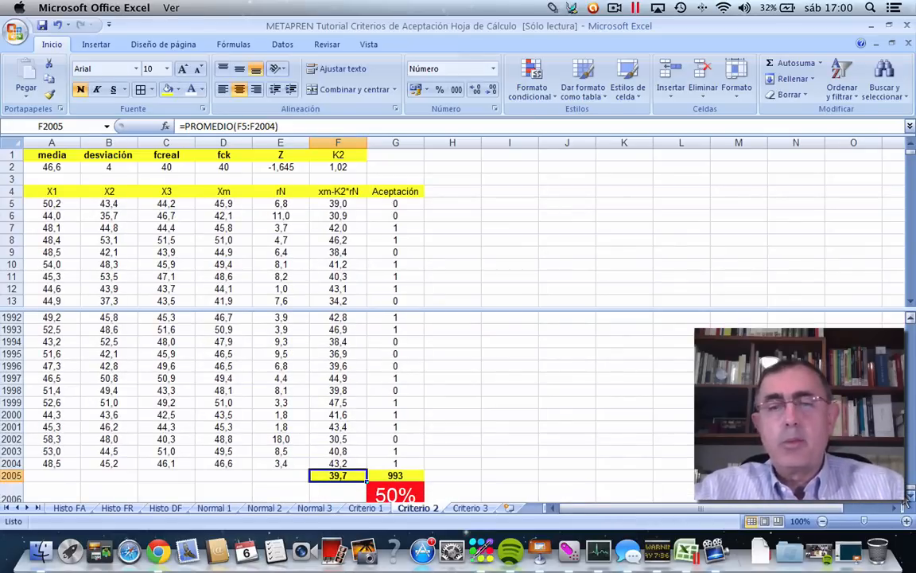
{"action": "left_click", "coordinate": [321, 409]}
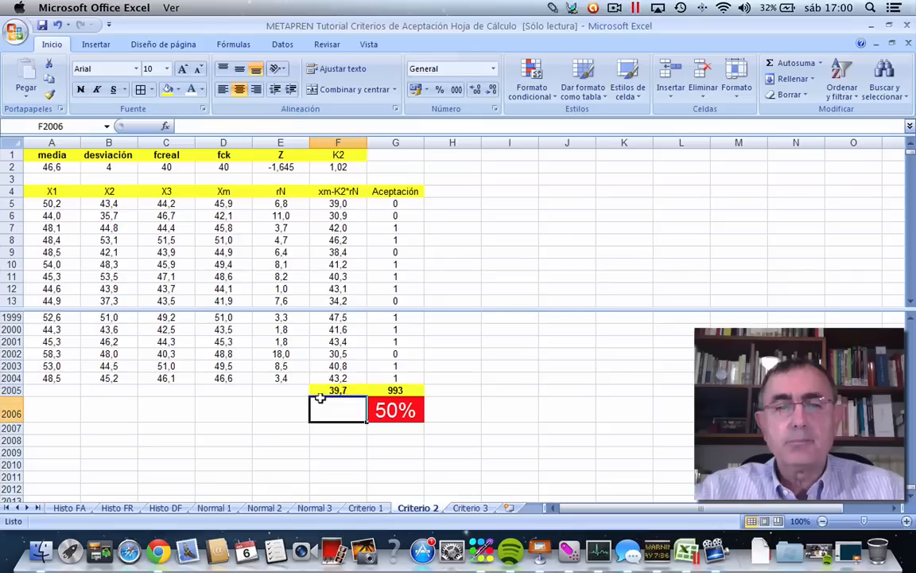
{"action": "left_click", "coordinate": [323, 424]}
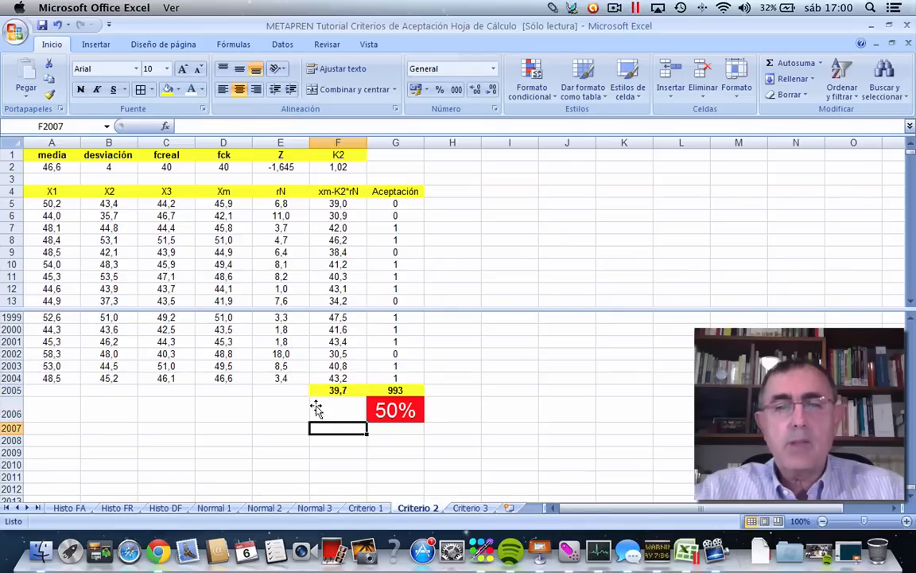
{"action": "left_click", "coordinate": [165, 90]}
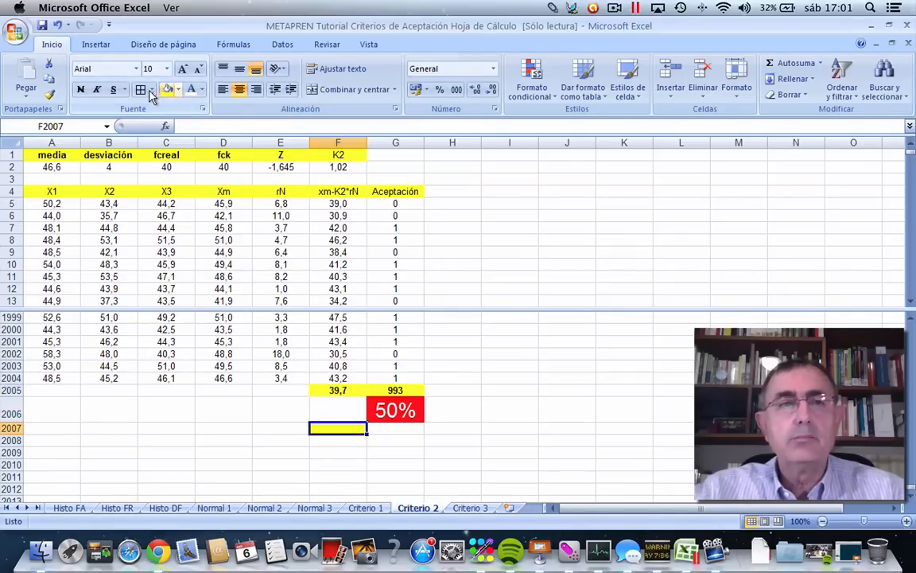
{"action": "left_click", "coordinate": [77, 90]}
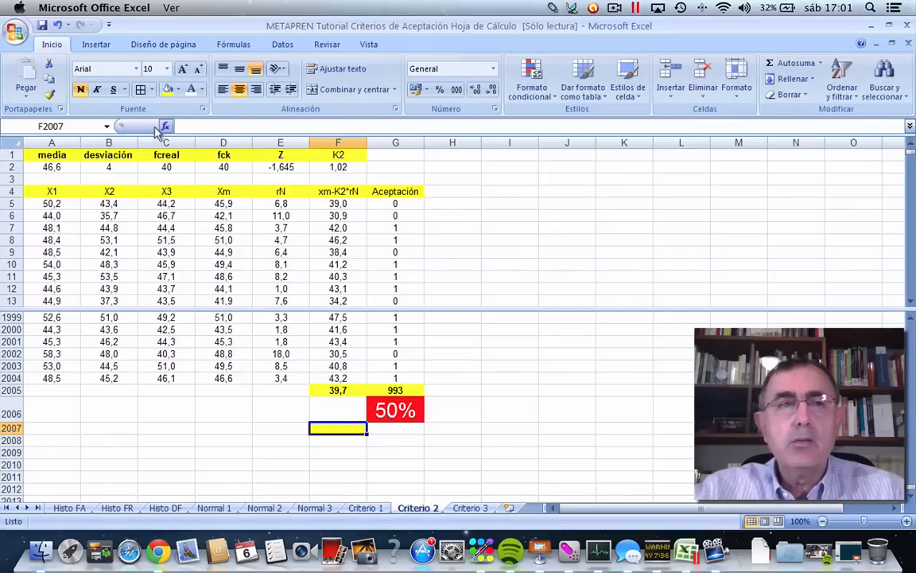
Insert the statistical function MEDIANA over F5:F2004 in cell F2007.
{"action": "left_click", "coordinate": [164, 127]}
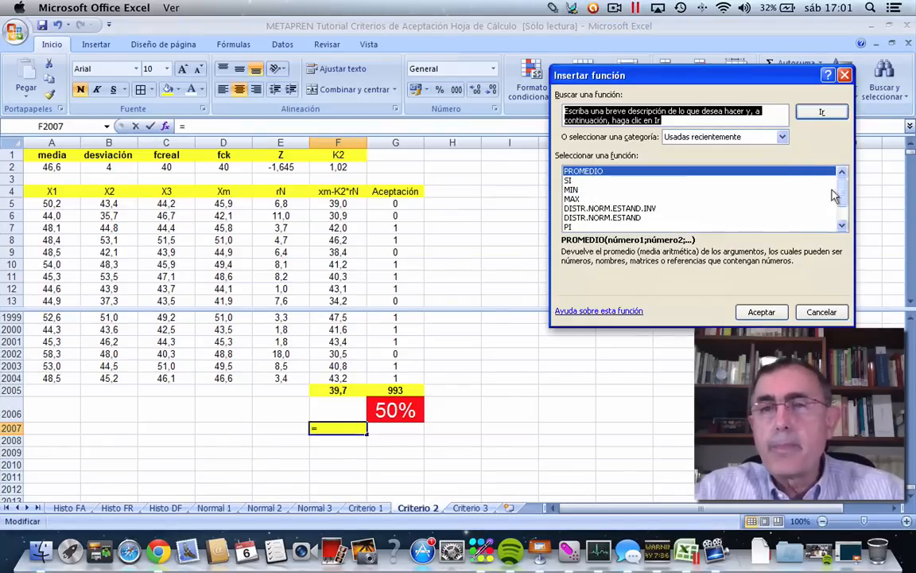
{"action": "left_click", "coordinate": [782, 136]}
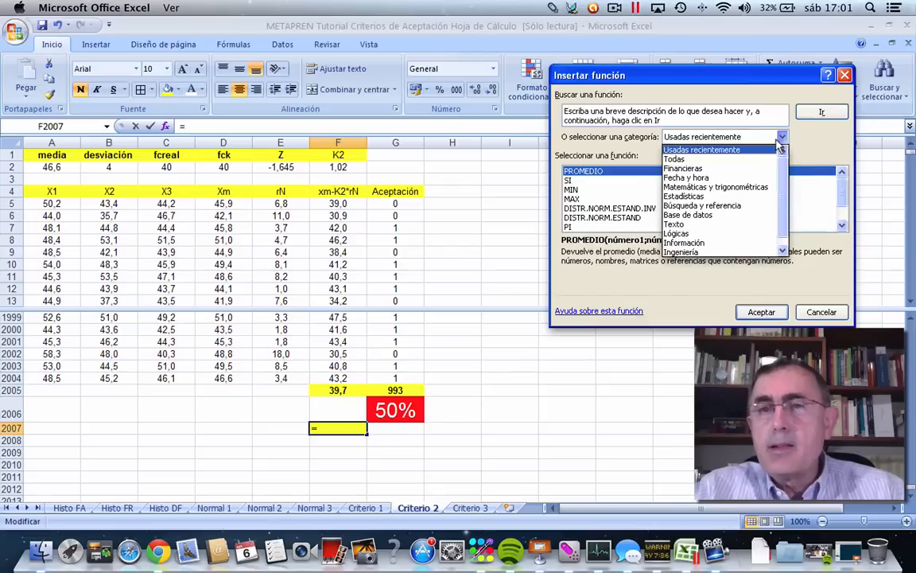
{"action": "left_click", "coordinate": [682, 196]}
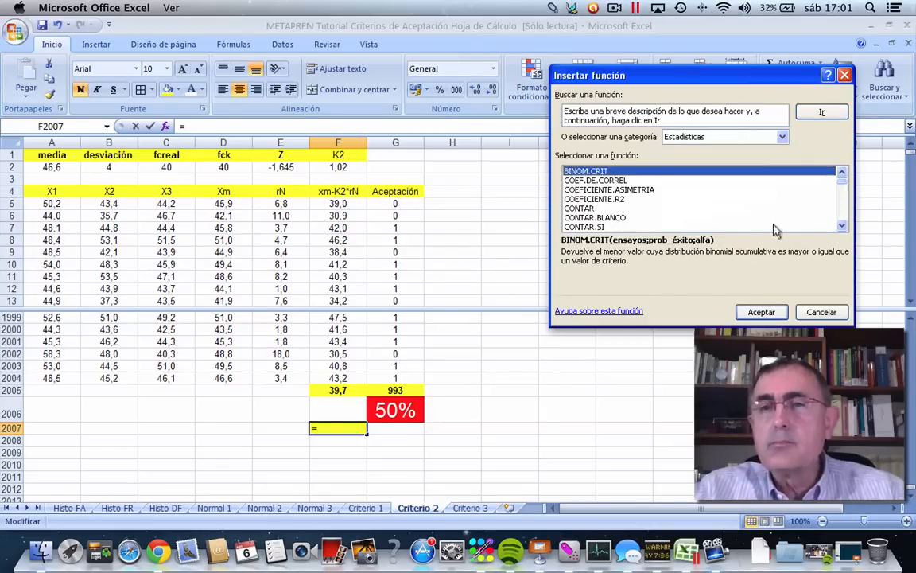
{"action": "left_click", "coordinate": [838, 216]}
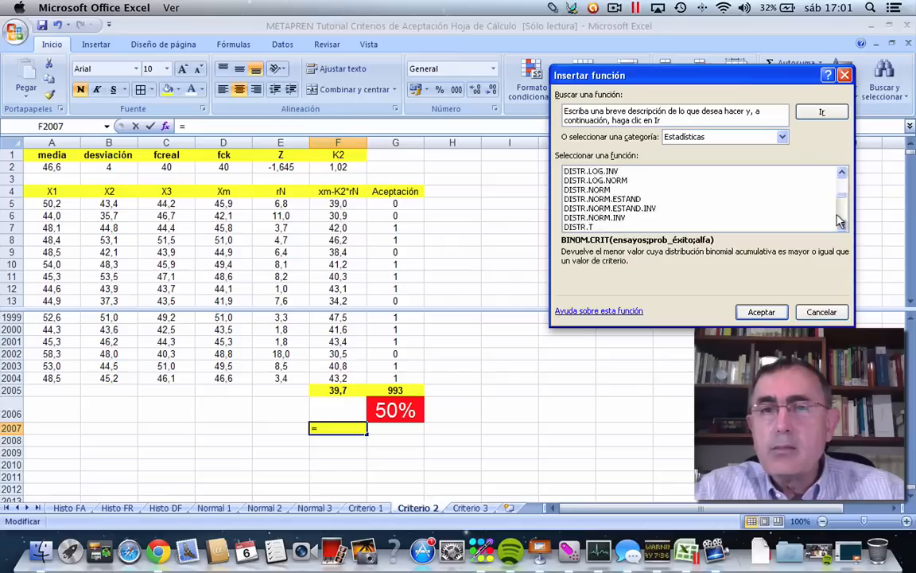
{"action": "left_click", "coordinate": [840, 175]}
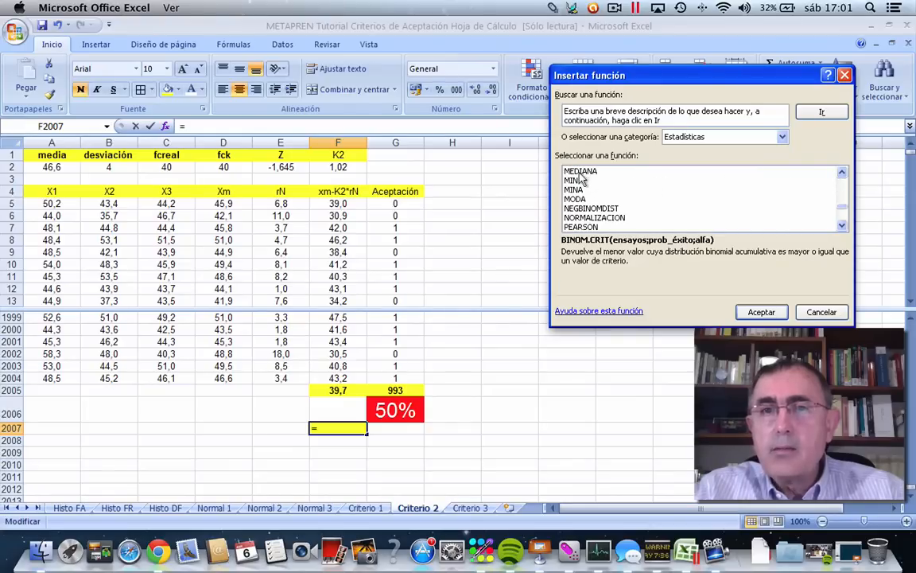
{"action": "left_click", "coordinate": [585, 171]}
{"action": "left_click", "coordinate": [752, 312]}
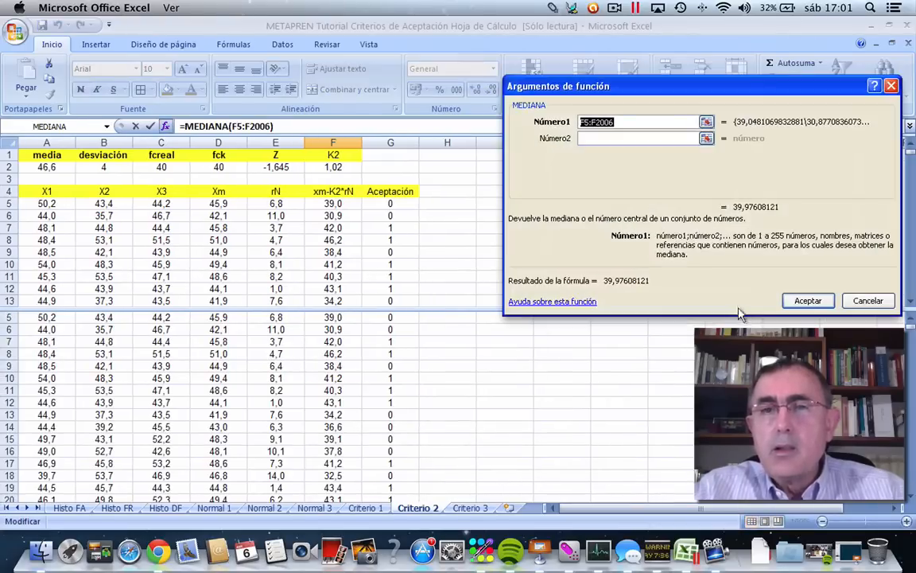
{"action": "left_click", "coordinate": [613, 120]}
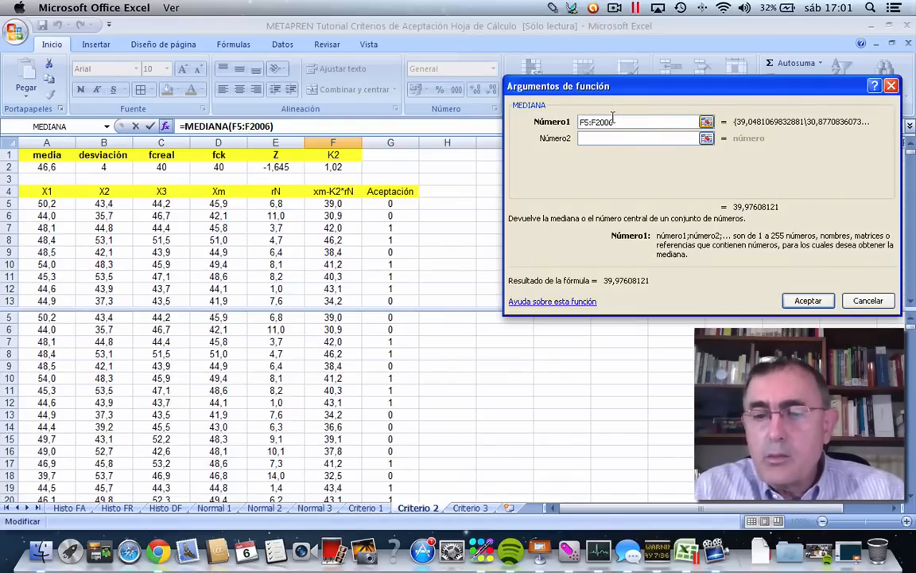
{"action": "key", "text": "BackSpace"}
{"action": "type", "text": "4"}
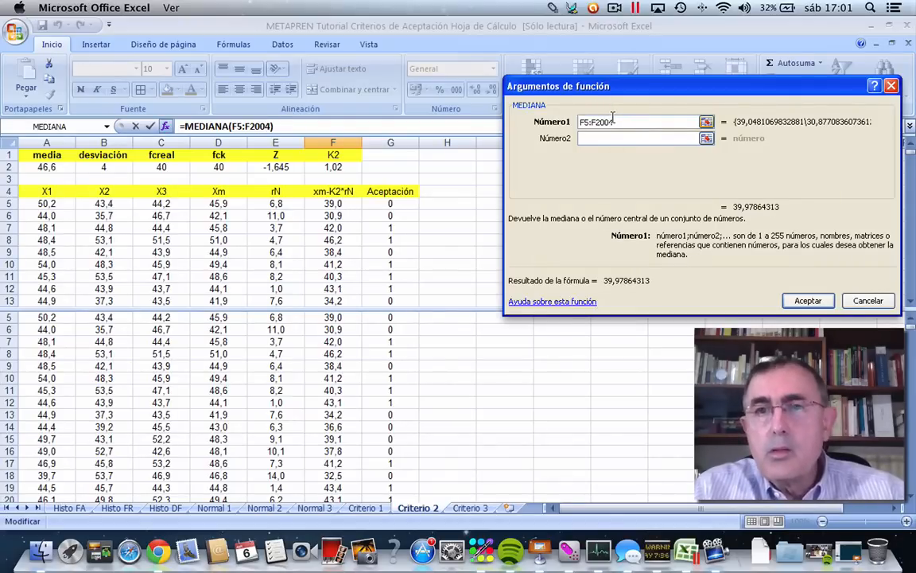
{"action": "left_click", "coordinate": [806, 300]}
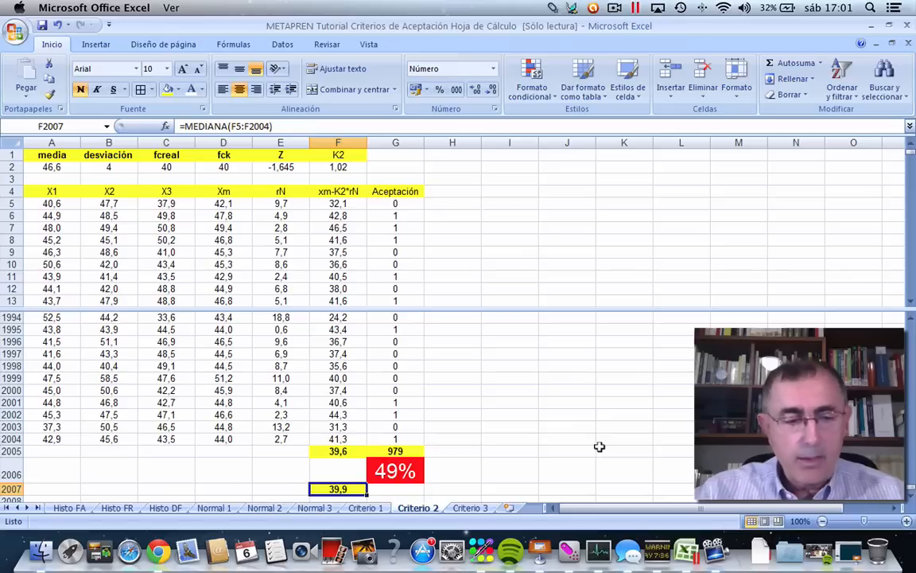
Recalculate the samples repeatedly to compare how the median in F2007 and the average in F2005 vary.
{"action": "key", "text": "F9"}
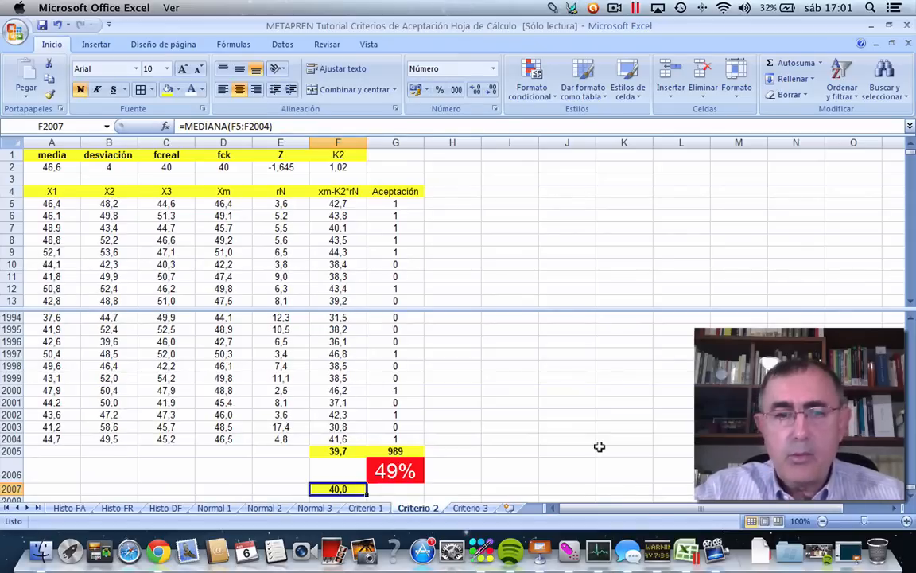
{"action": "key", "text": "F9"}
{"action": "key", "text": "F9"}
{"action": "key", "text": "F9"}
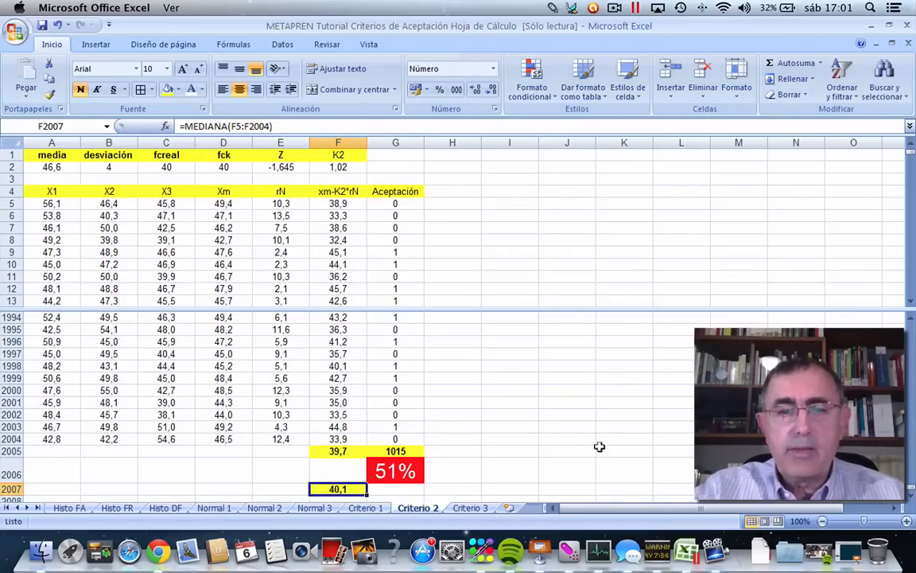
{"action": "key", "text": "F9"}
{"action": "key", "text": "F9"}
{"action": "key", "text": "F9"}
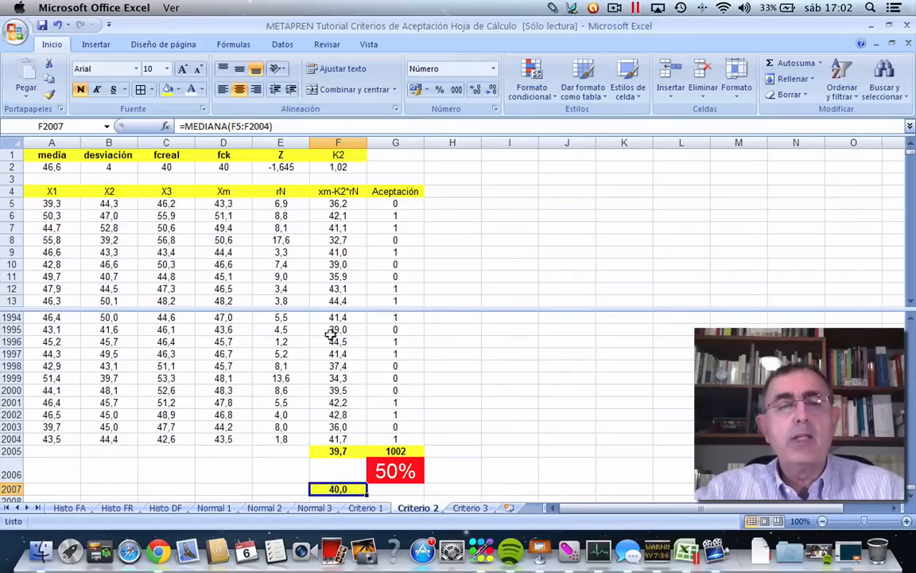
{"action": "left_click", "coordinate": [588, 385]}
{"action": "key", "text": "F9"}
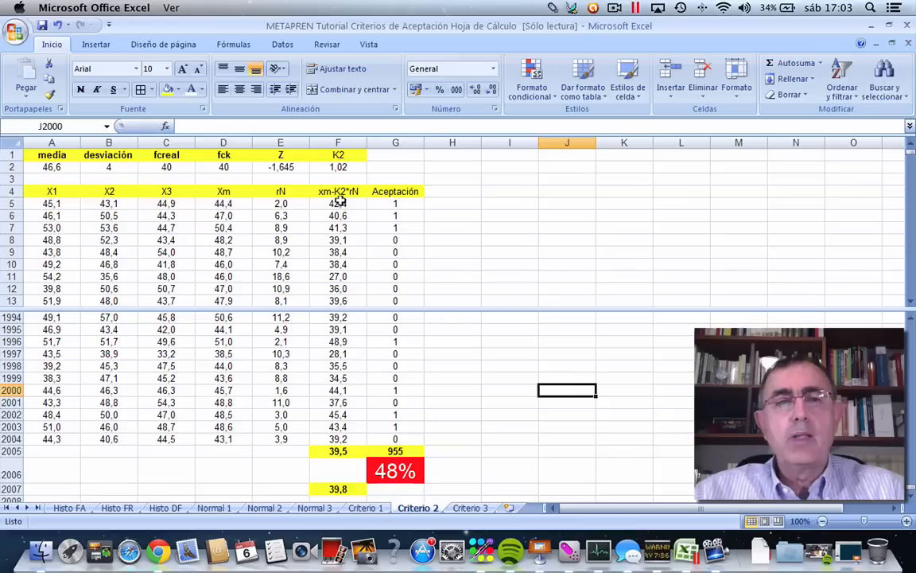
Set the K2 coefficient in F2 to 1,5 to test its effect on the acceptance percentage.
{"action": "left_click", "coordinate": [338, 164]}
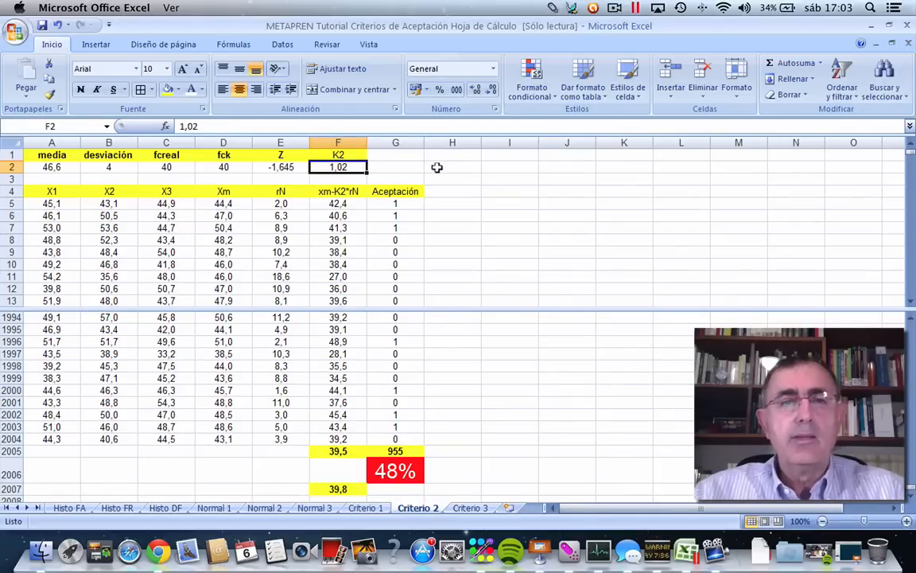
{"action": "type", "text": "1,"}
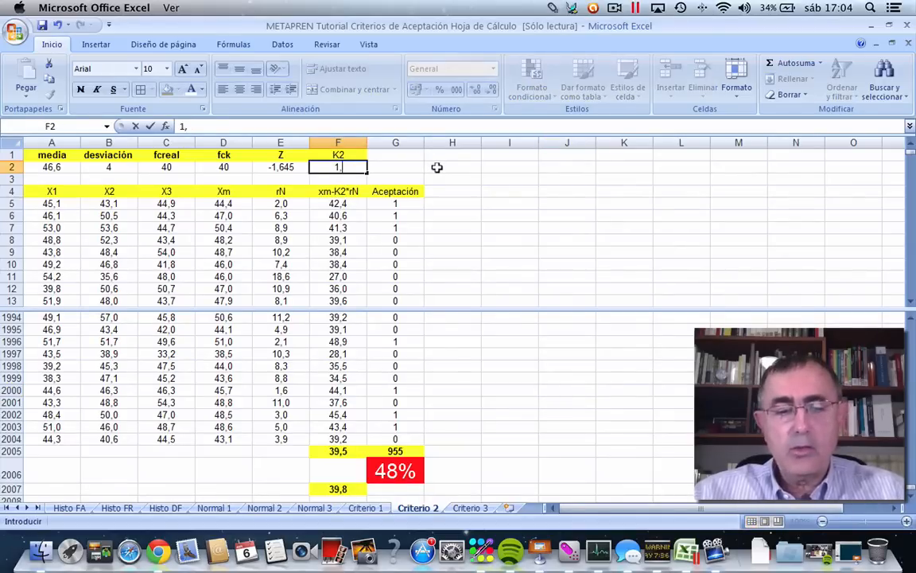
{"action": "type", "text": "5"}
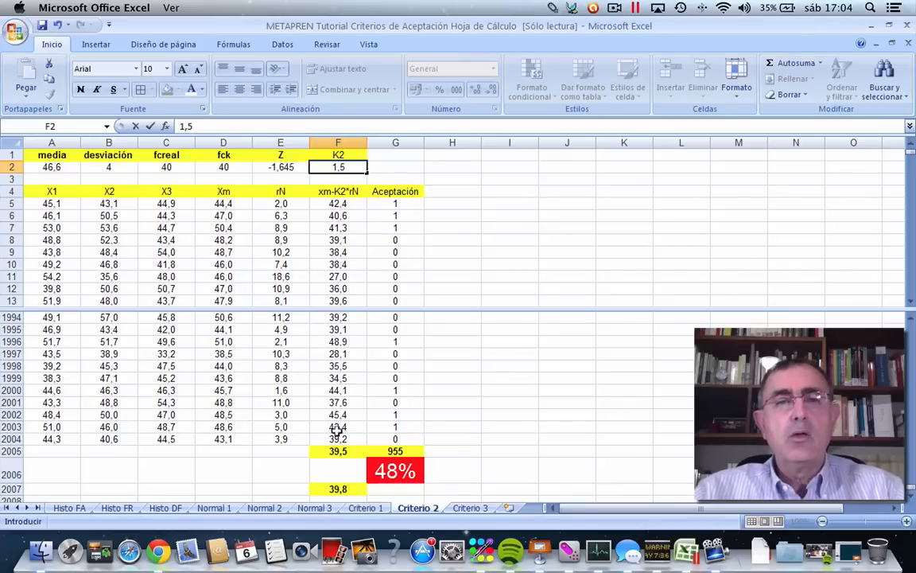
{"action": "left_click", "coordinate": [454, 334]}
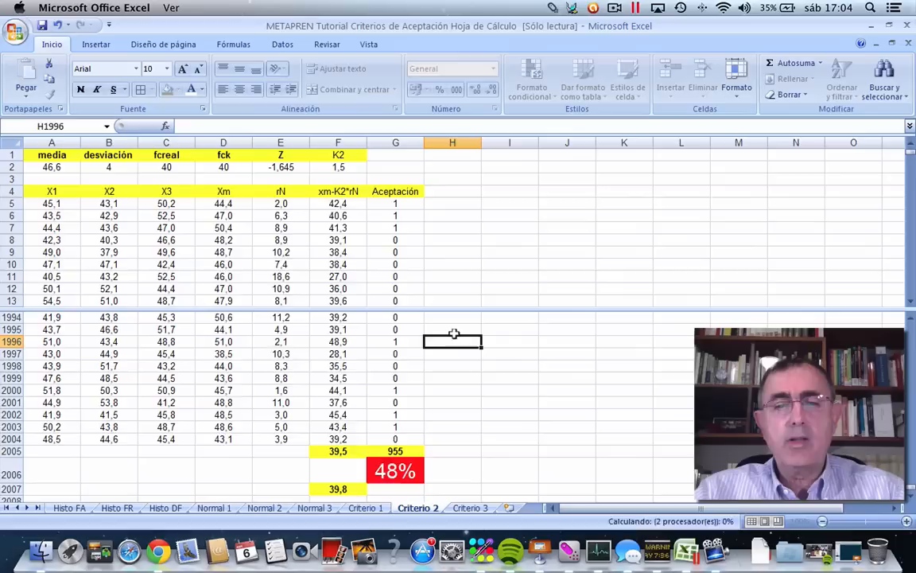
Set the K2 coefficient in F2 to 0,7 to test a lower value.
{"action": "left_click", "coordinate": [331, 164]}
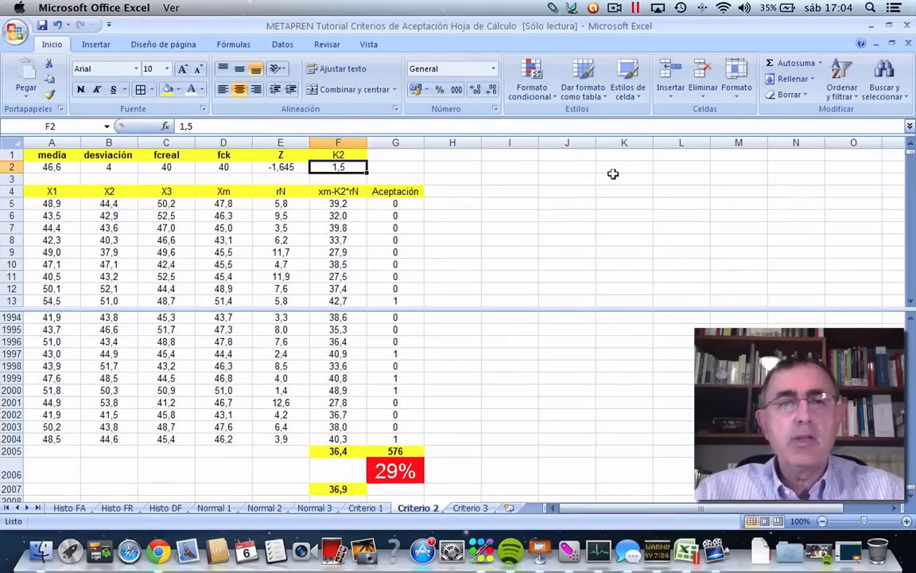
{"action": "type", "text": "1"}
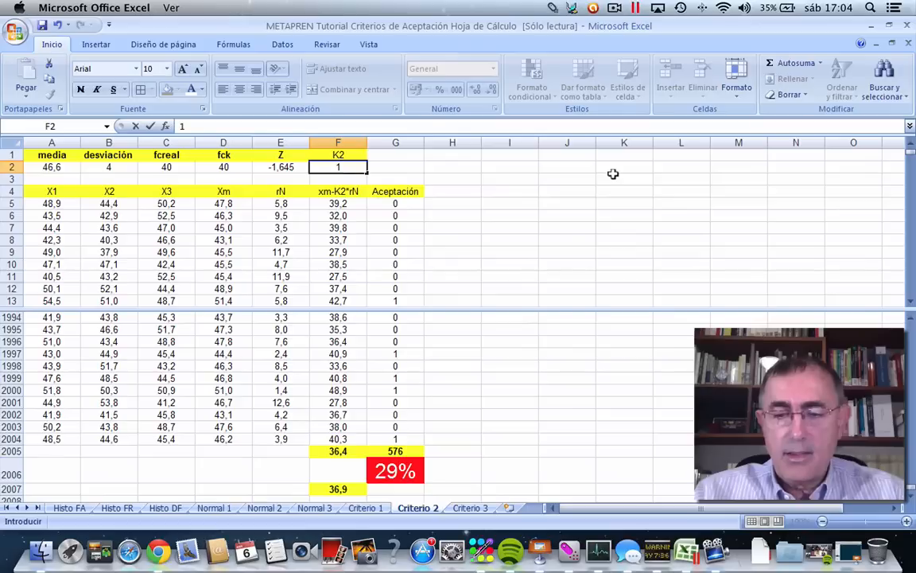
{"action": "key", "text": "BackSpace"}
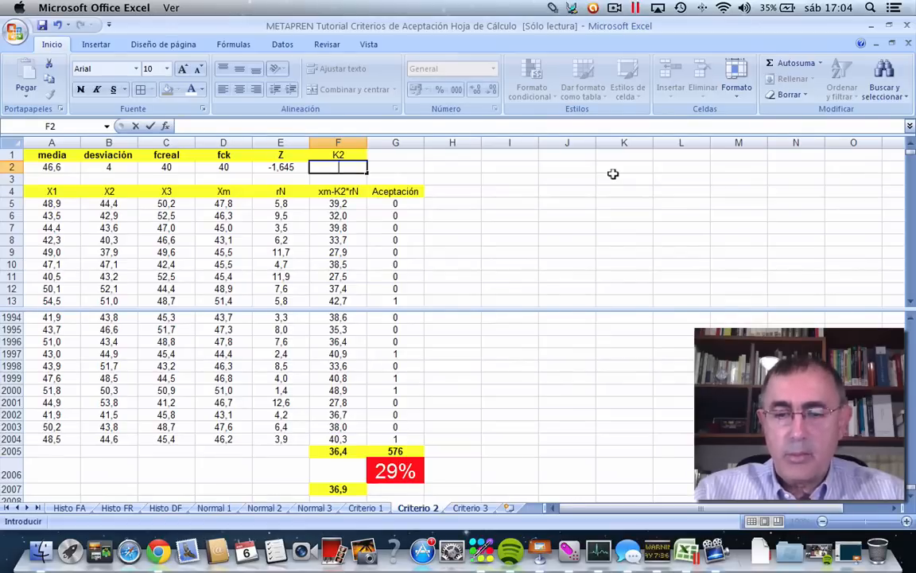
{"action": "type", "text": "0,7"}
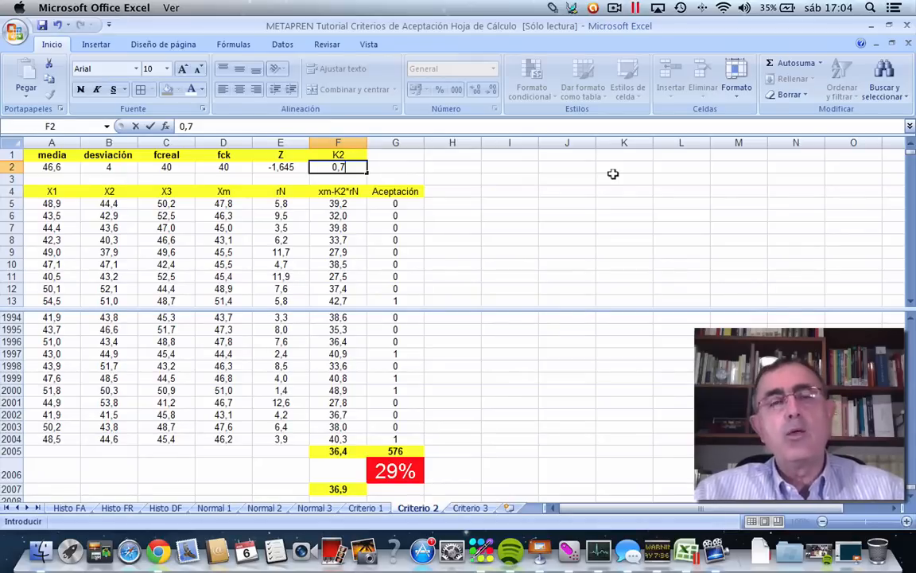
{"action": "left_click", "coordinate": [500, 230]}
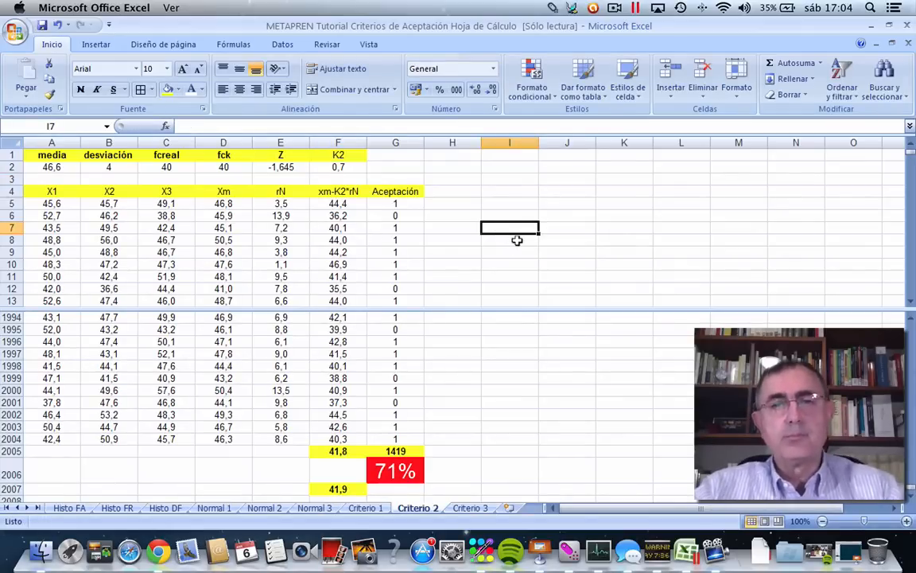
Restore the K2 coefficient in F2 to 1,02.
{"action": "left_click", "coordinate": [328, 166]}
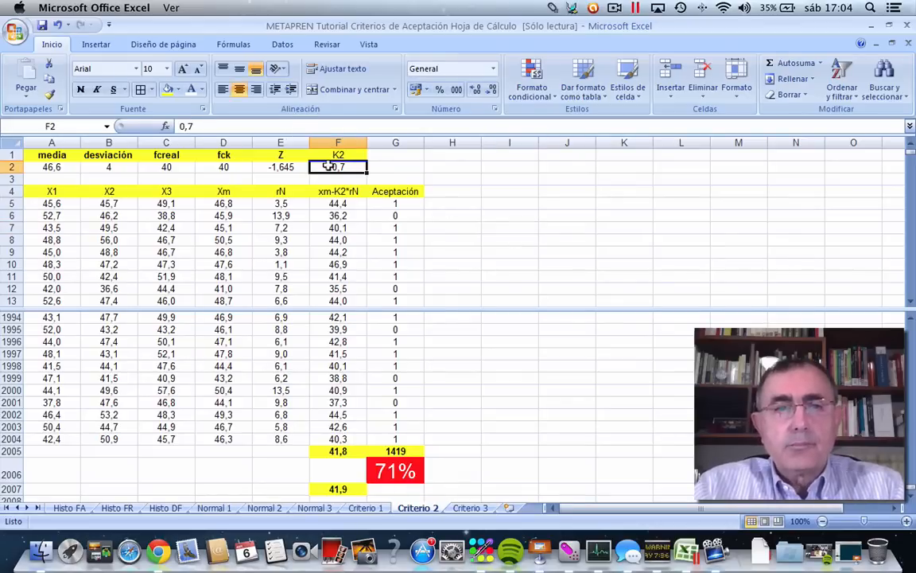
{"action": "type", "text": "1,02"}
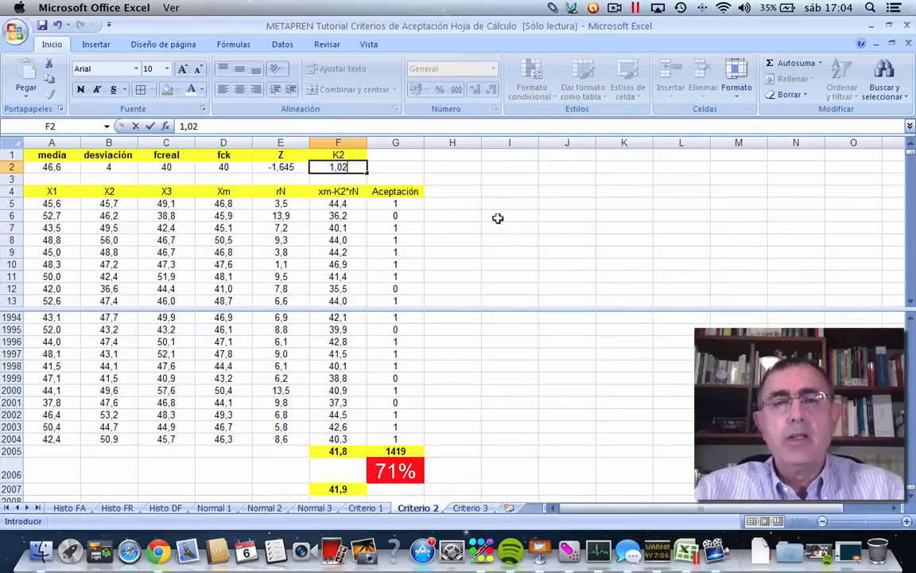
{"action": "left_click", "coordinate": [497, 216]}
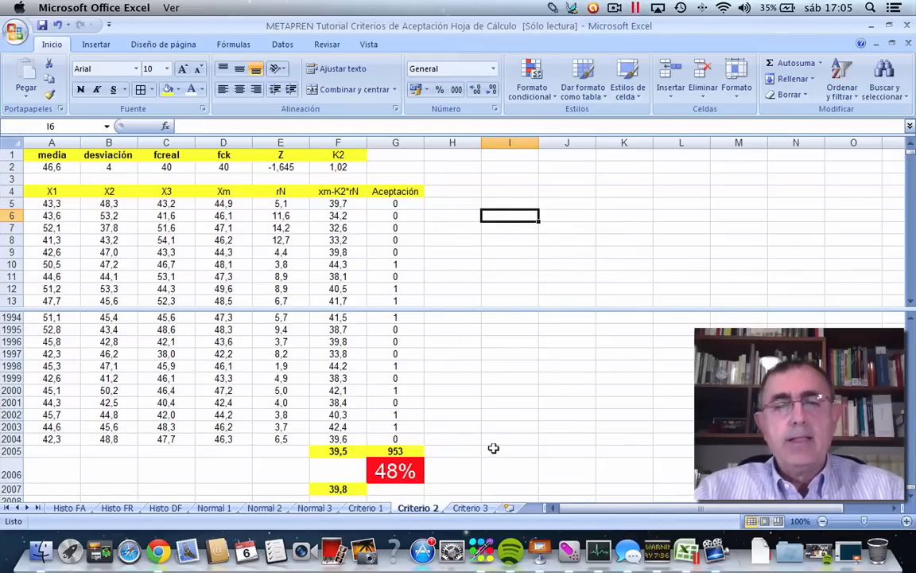
Recalculate the random samples and check the acceptance percentage in G2006.
{"action": "left_click", "coordinate": [567, 390]}
{"action": "key", "text": "F9"}
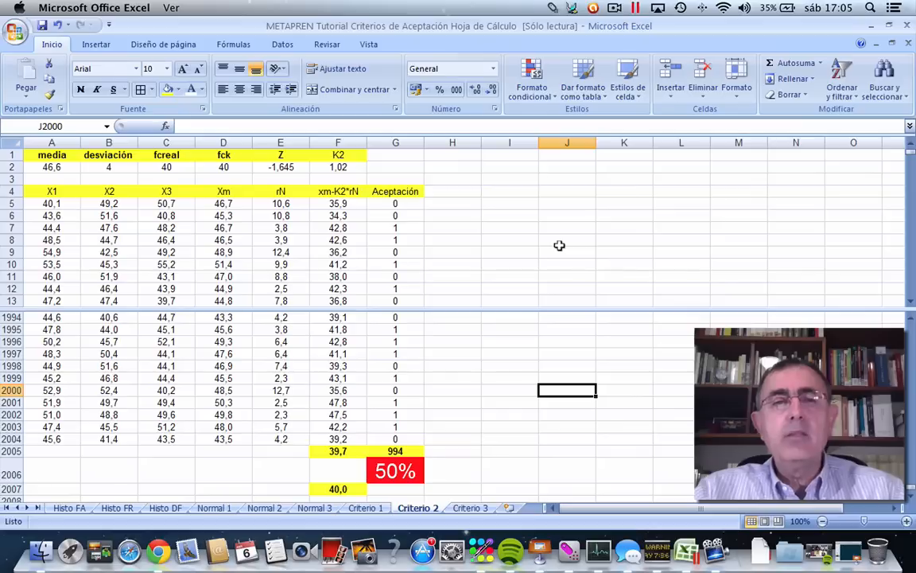
{"action": "left_click", "coordinate": [400, 468]}
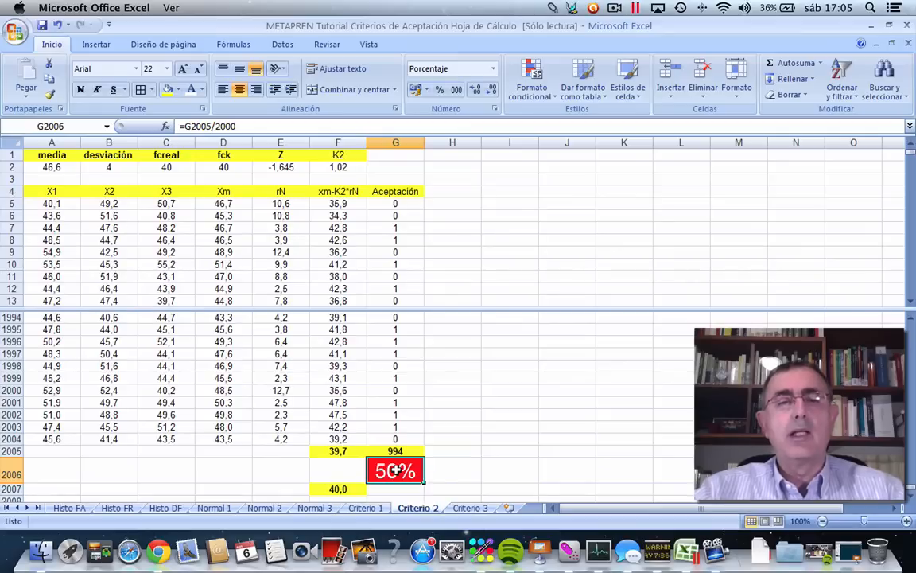
{"action": "left_click", "coordinate": [483, 411]}
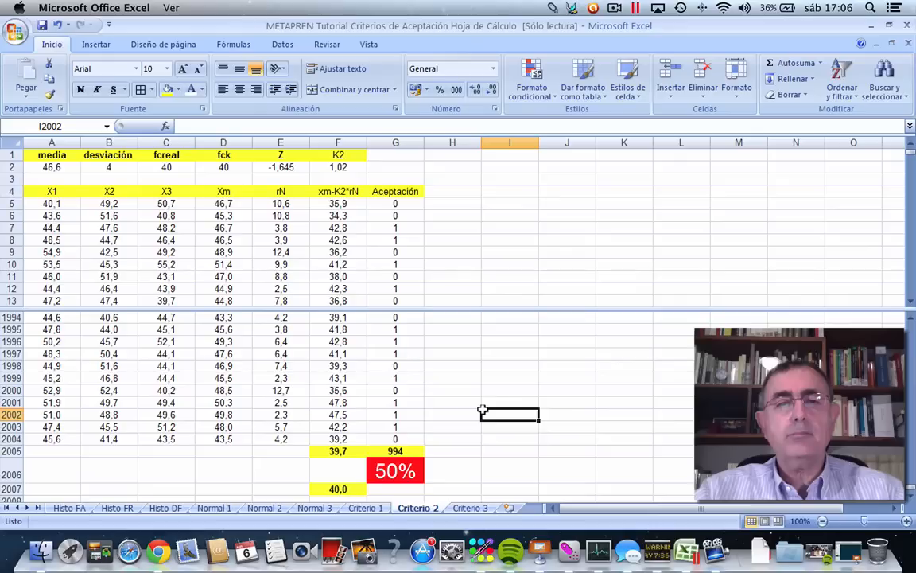
Set fcreal in C2 to 30 to test its effect on the acceptance percentage.
{"action": "left_click", "coordinate": [167, 165]}
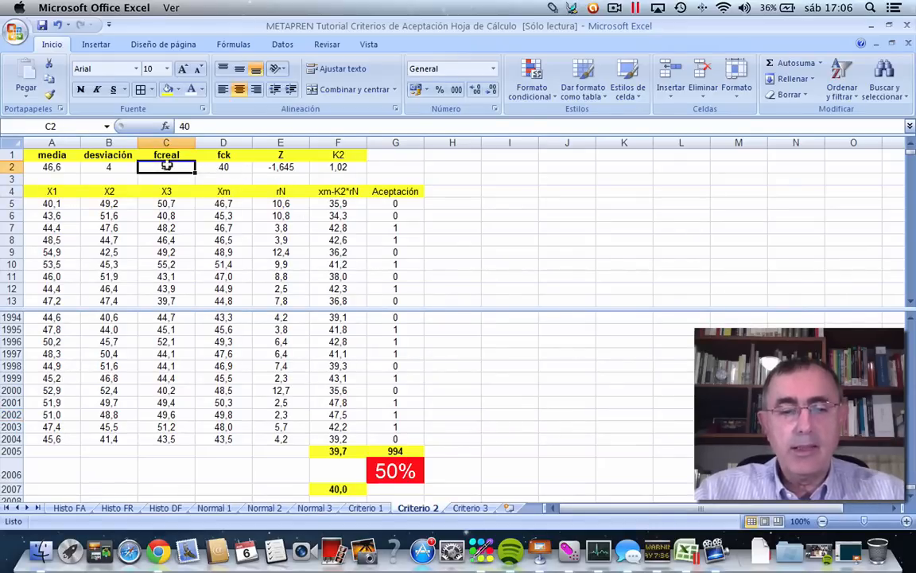
{"action": "type", "text": "30"}
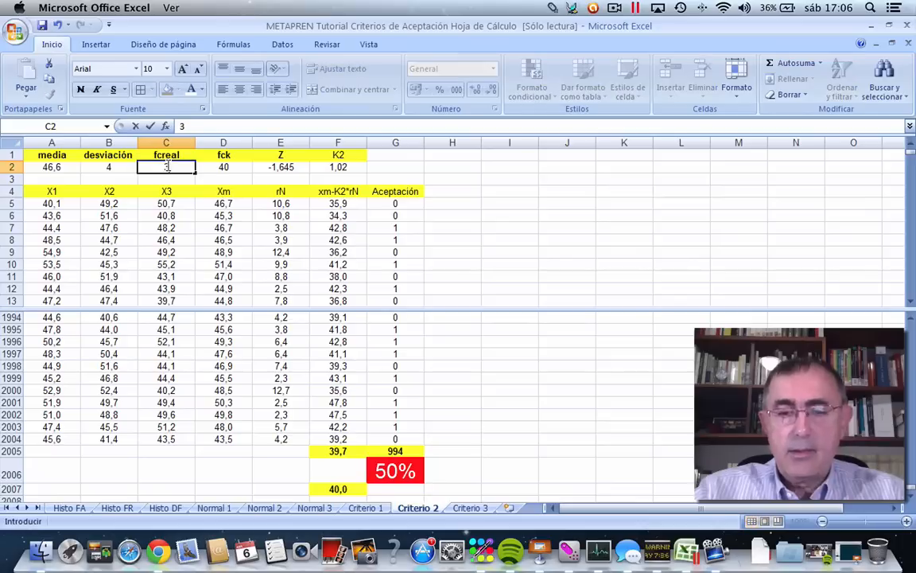
{"action": "left_click", "coordinate": [511, 230]}
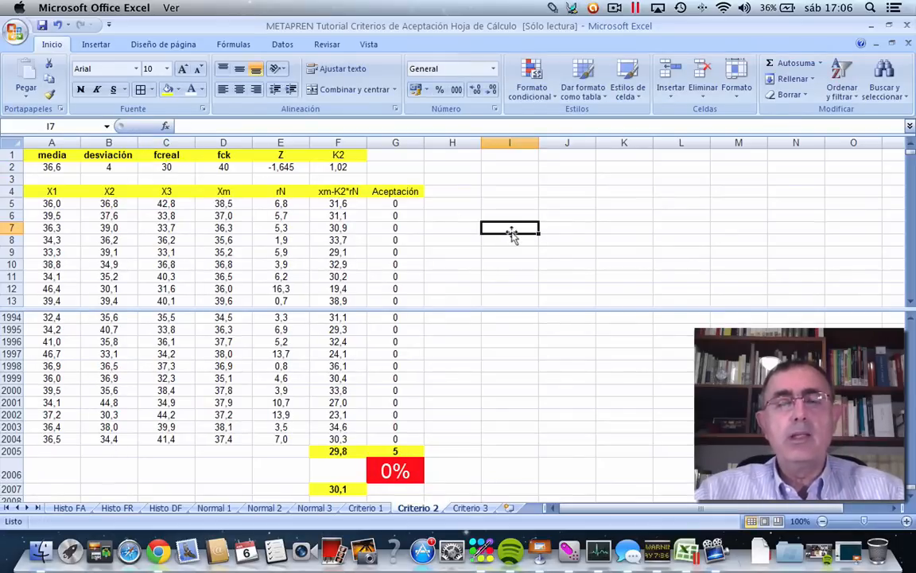
Set fcreal in C2 to 35 and check the resulting acceptance percentage.
{"action": "left_click", "coordinate": [164, 166]}
{"action": "type", "text": "35"}
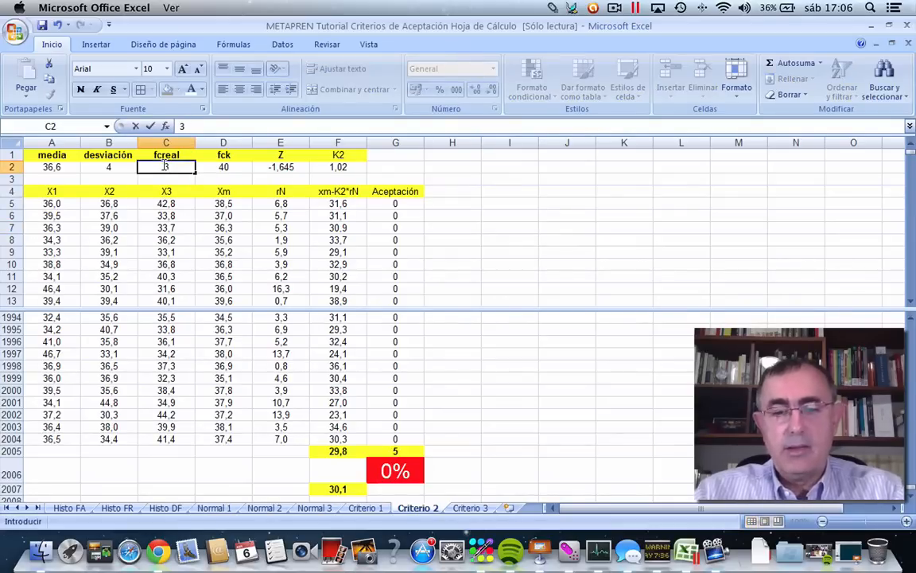
{"action": "left_click", "coordinate": [528, 230]}
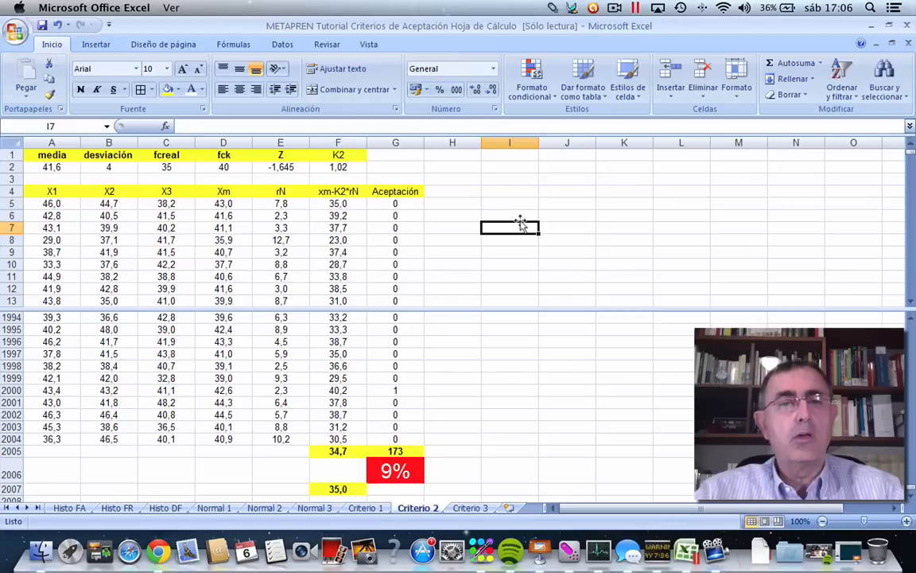
Restore fcreal in C2 to 40 so that it matches fck.
{"action": "left_click", "coordinate": [169, 166]}
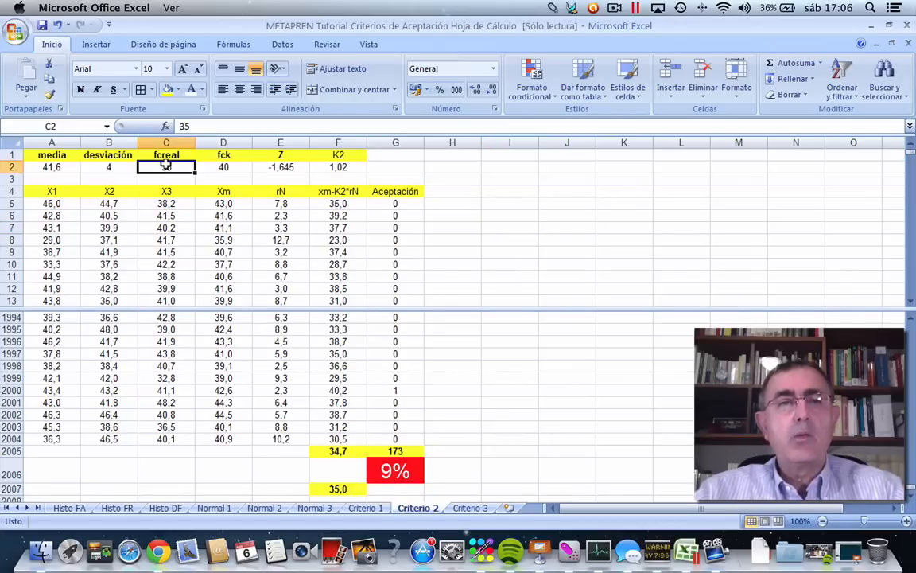
{"action": "type", "text": "40"}
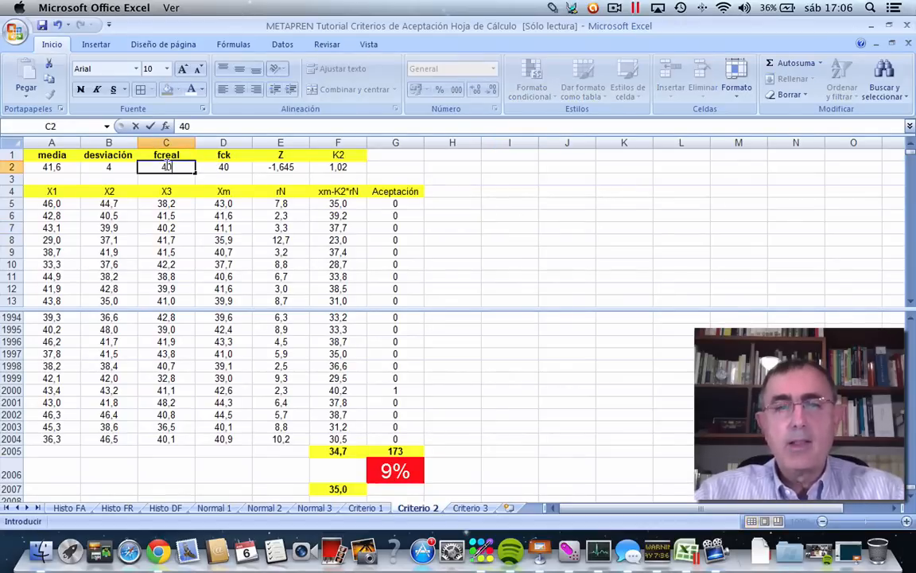
{"action": "left_click", "coordinate": [506, 241]}
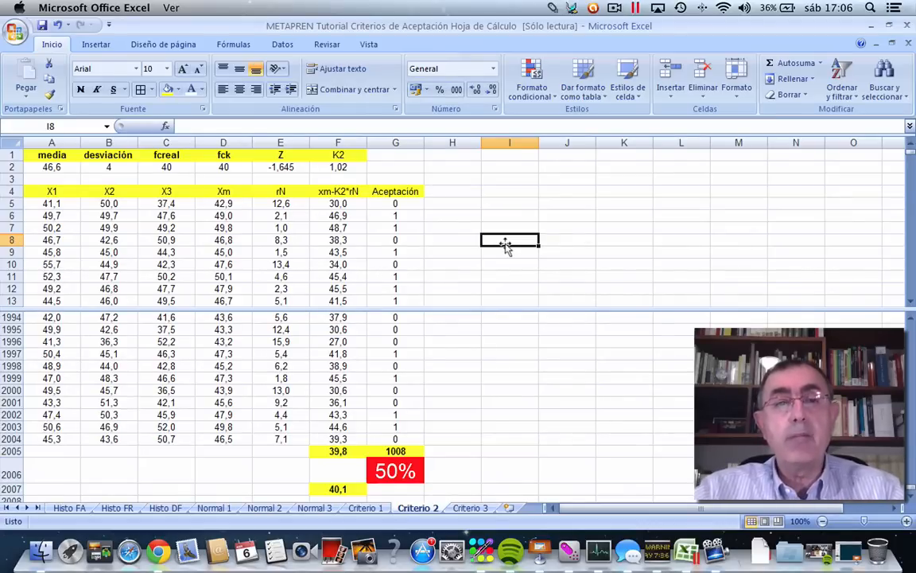
Examine individual results in the Aceptación column, comparing several samples at the start and end of the simulation.
{"action": "left_click", "coordinate": [503, 340]}
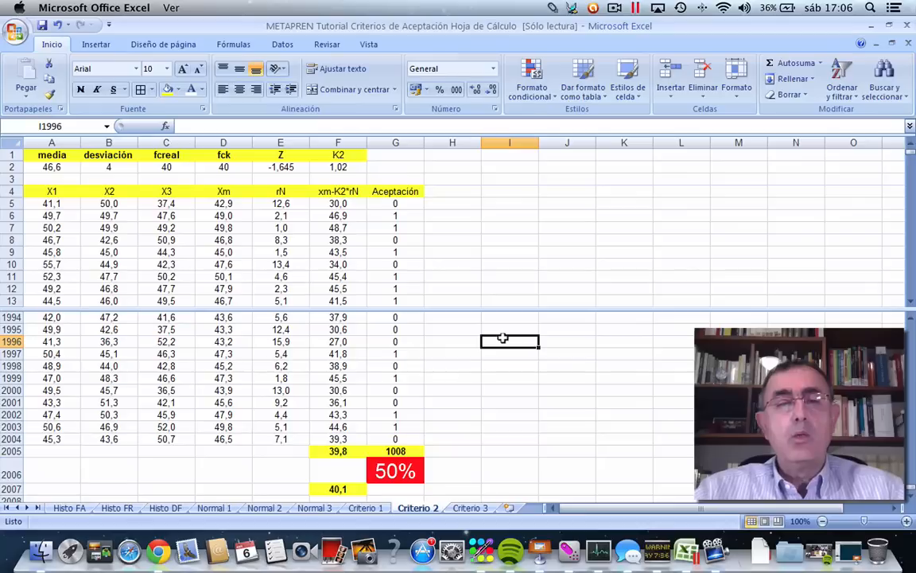
{"action": "left_click", "coordinate": [517, 360]}
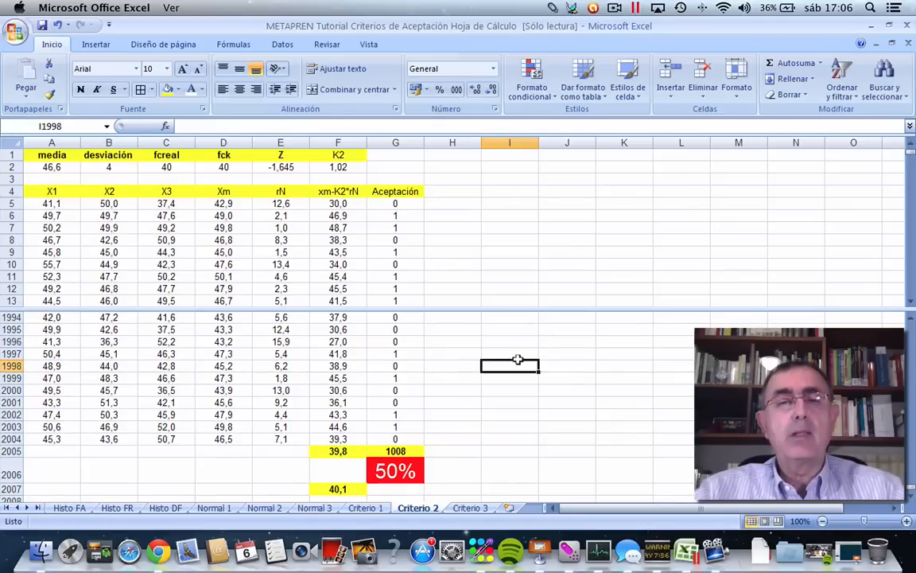
{"action": "left_click", "coordinate": [399, 204]}
{"action": "left_click", "coordinate": [395, 240]}
{"action": "left_click", "coordinate": [395, 264]}
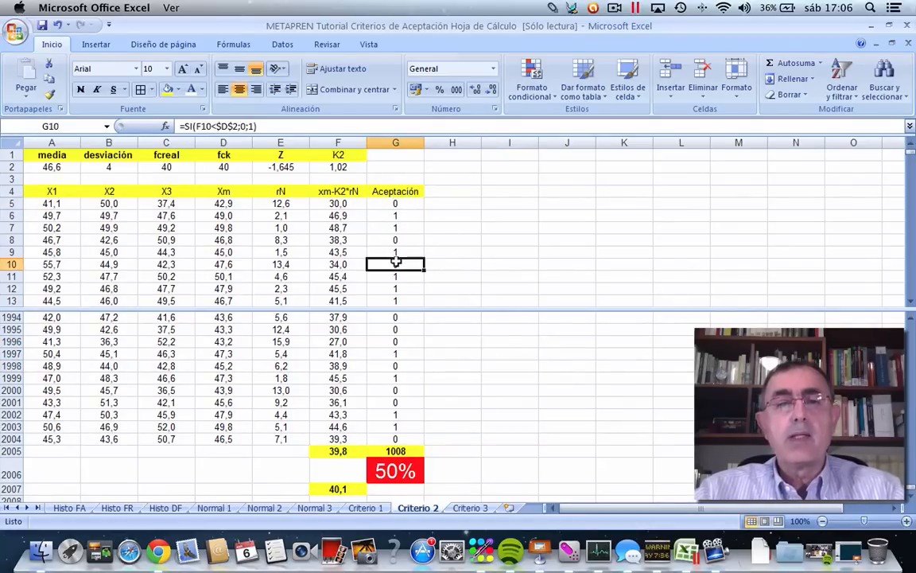
{"action": "left_click", "coordinate": [395, 316]}
{"action": "left_click", "coordinate": [396, 329]}
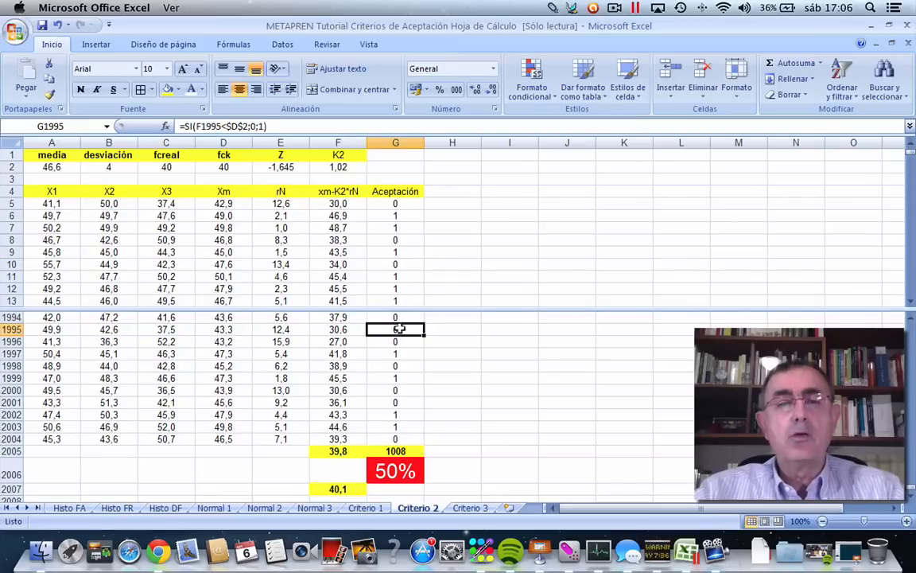
{"action": "left_click", "coordinate": [398, 342]}
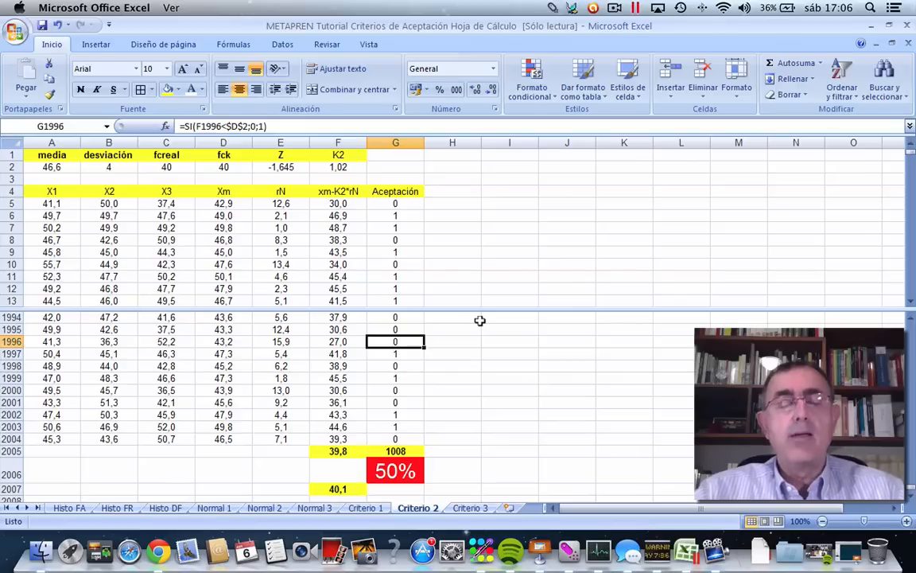
{"action": "left_click", "coordinate": [517, 260]}
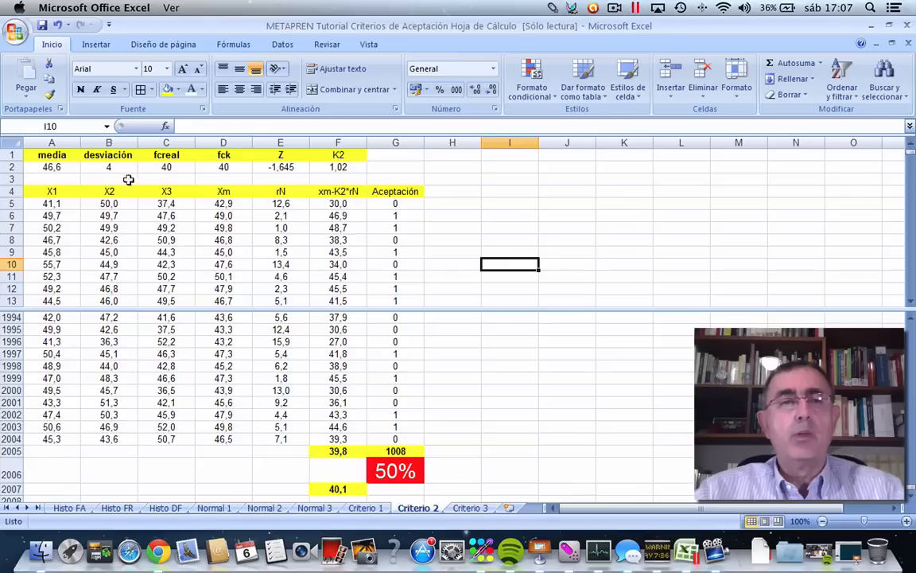
Set fcreal in C2 to 45 to test a real strength above fck.
{"action": "left_click", "coordinate": [167, 164]}
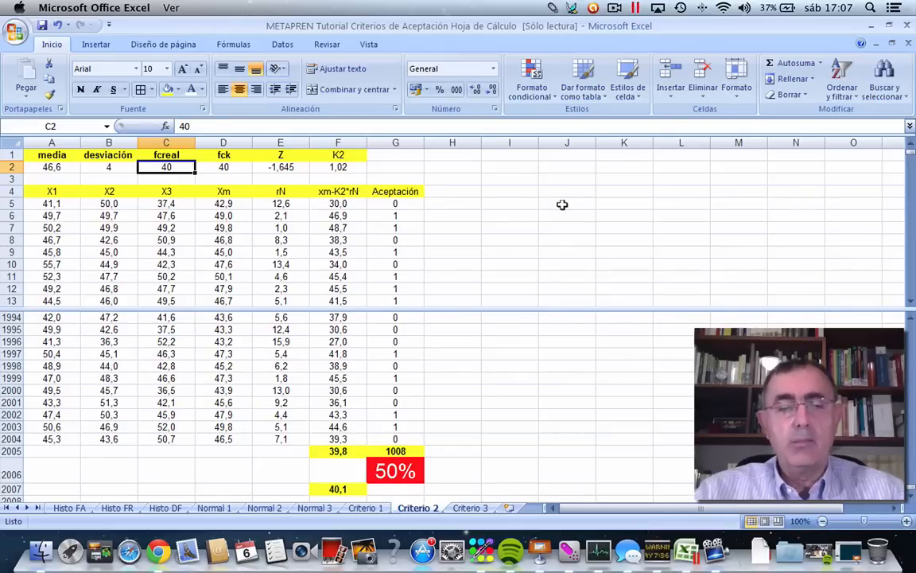
{"action": "type", "text": "45"}
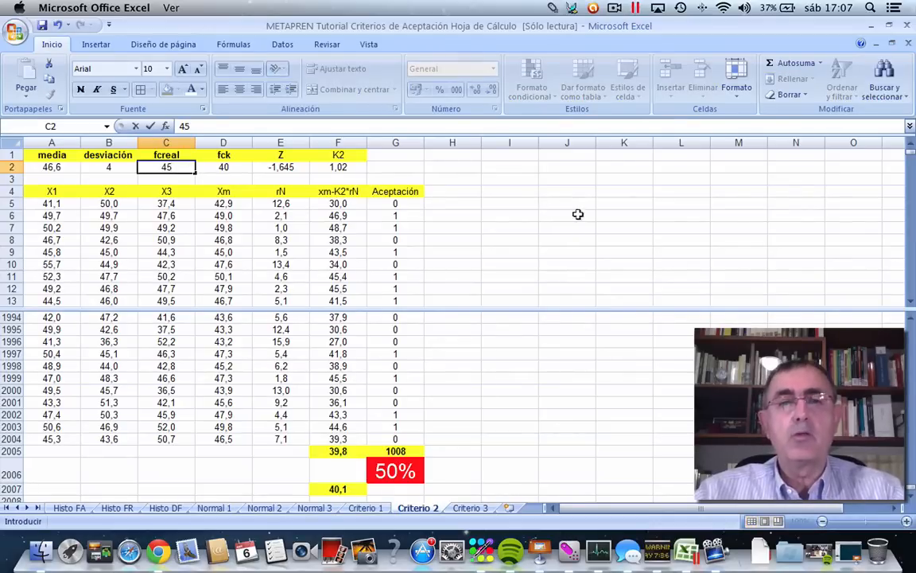
{"action": "left_click", "coordinate": [580, 228]}
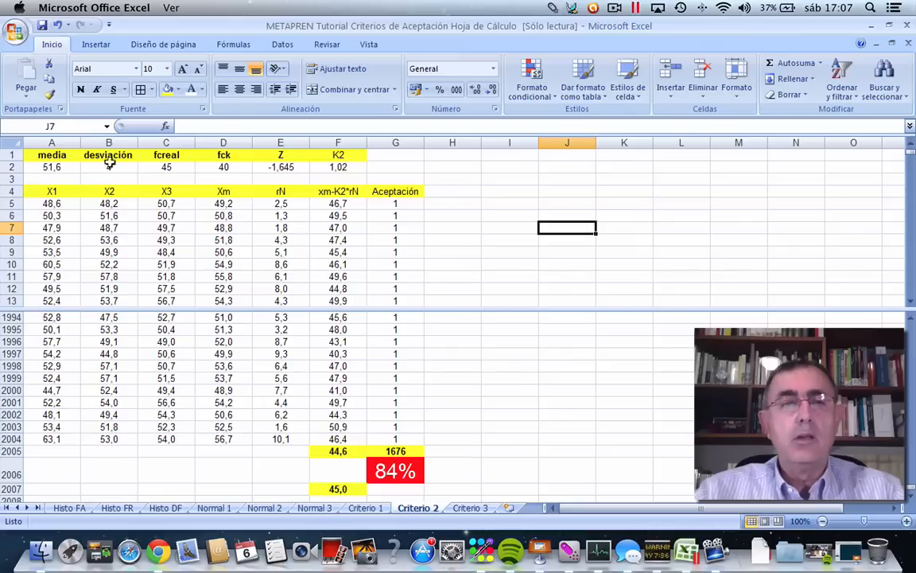
Raise fcreal in C2 to 50 to test acceptance with a much higher real strength.
{"action": "left_click", "coordinate": [148, 164]}
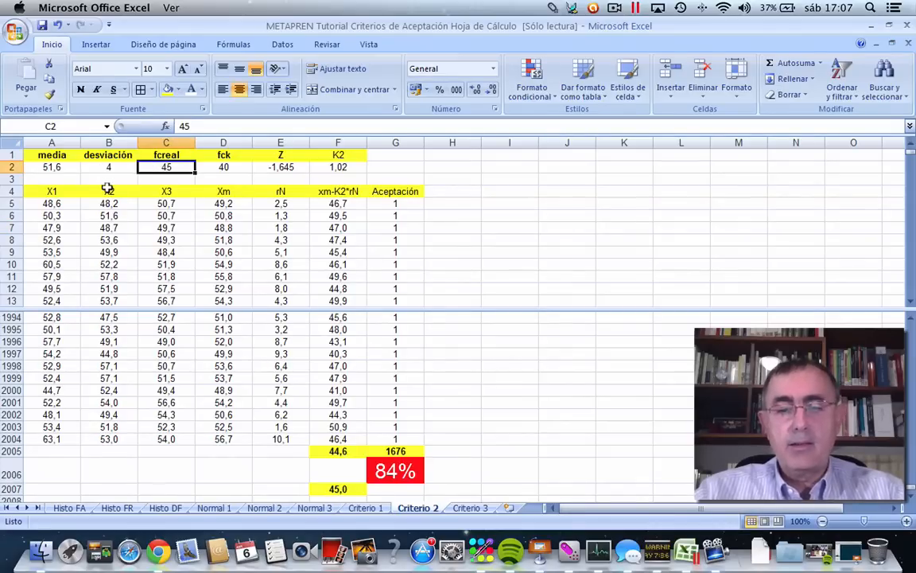
{"action": "type", "text": "50"}
{"action": "left_click", "coordinate": [470, 232]}
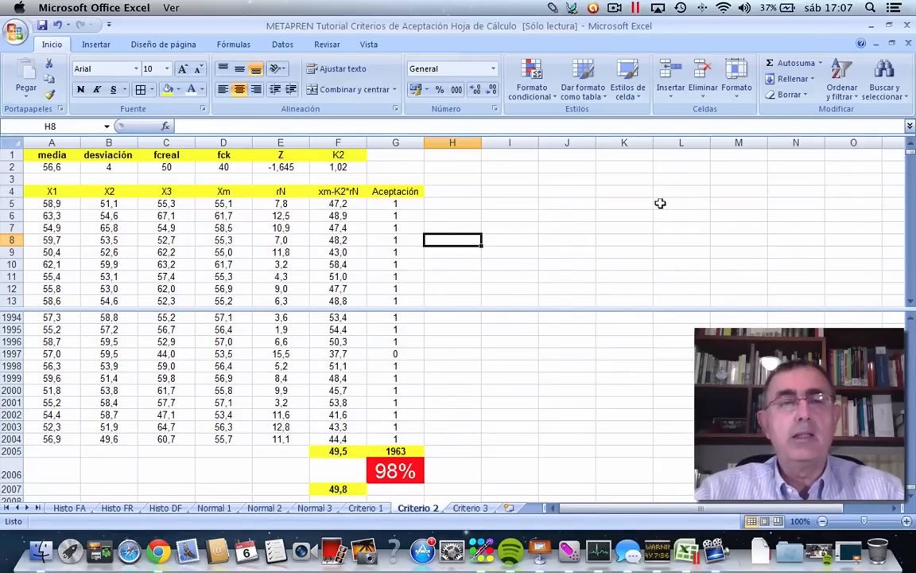
Shade the simulated X1, X2 and X3 values in A5:C2004 with a tan theme fill colour.
{"action": "left_click", "coordinate": [158, 163]}
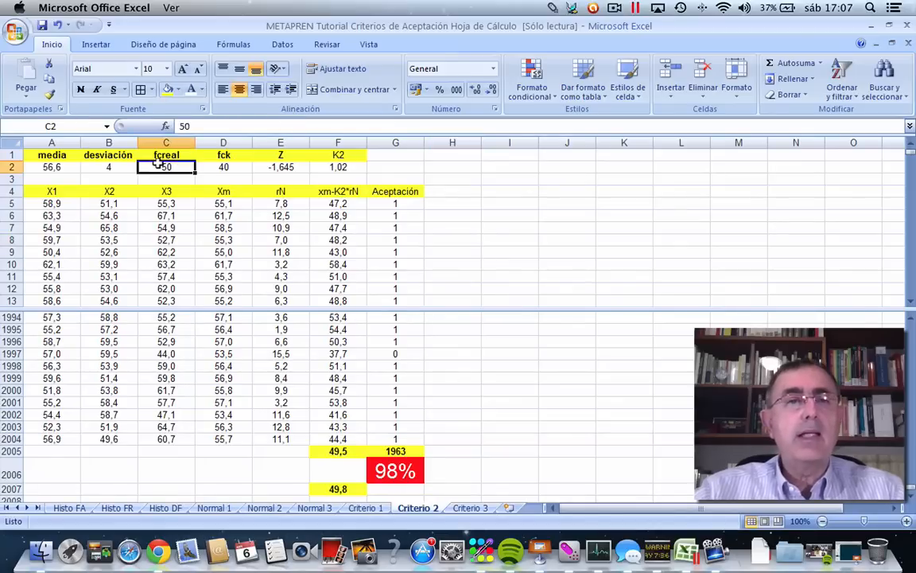
{"action": "left_click", "coordinate": [42, 164]}
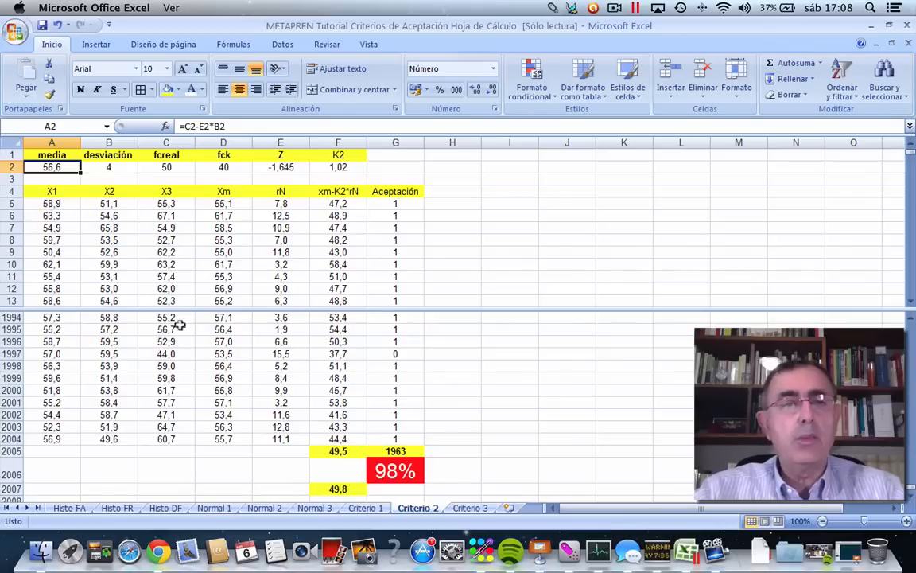
{"action": "left_click", "coordinate": [38, 203]}
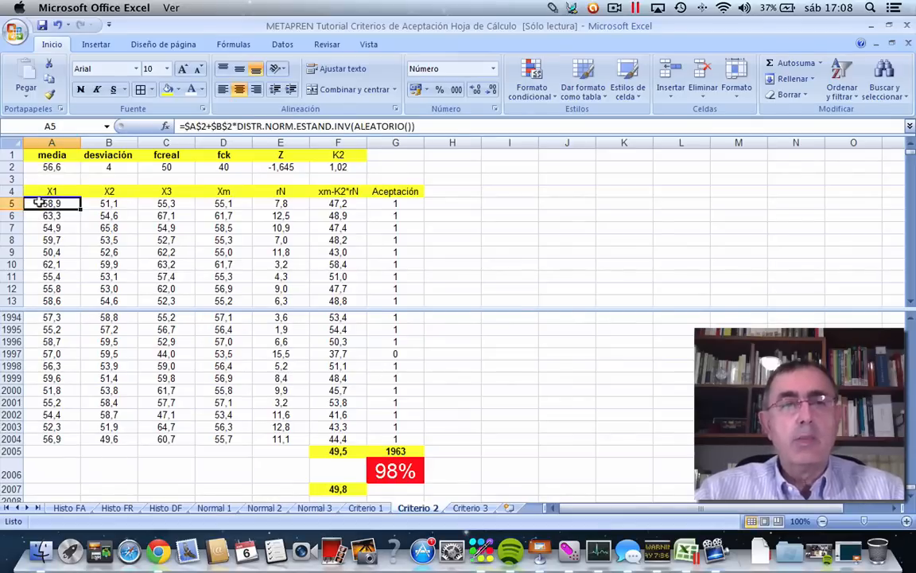
{"action": "left_click", "coordinate": [218, 433], "text": "shift"}
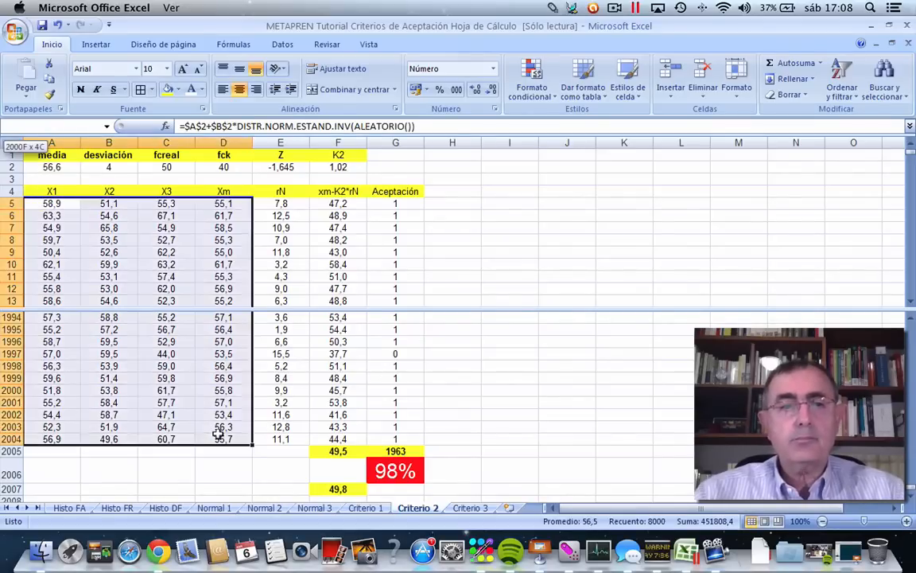
{"action": "left_click", "coordinate": [178, 434], "text": "shift"}
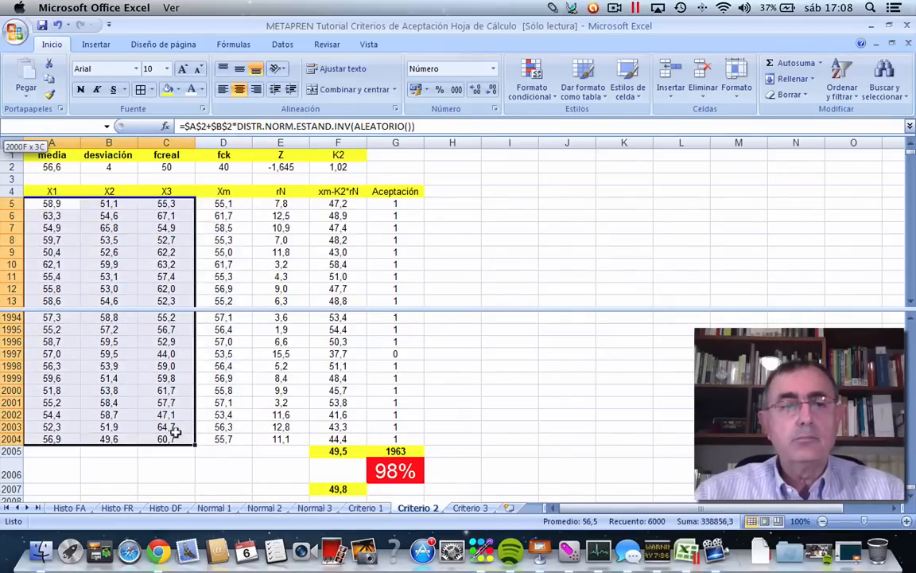
{"action": "left_click", "coordinate": [177, 90]}
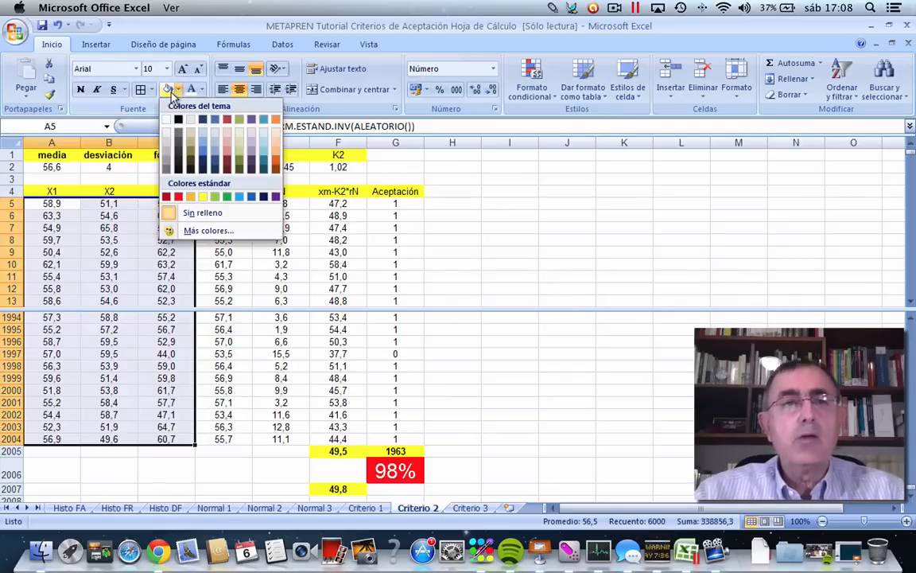
{"action": "left_click", "coordinate": [190, 137]}
{"action": "left_click", "coordinate": [491, 239]}
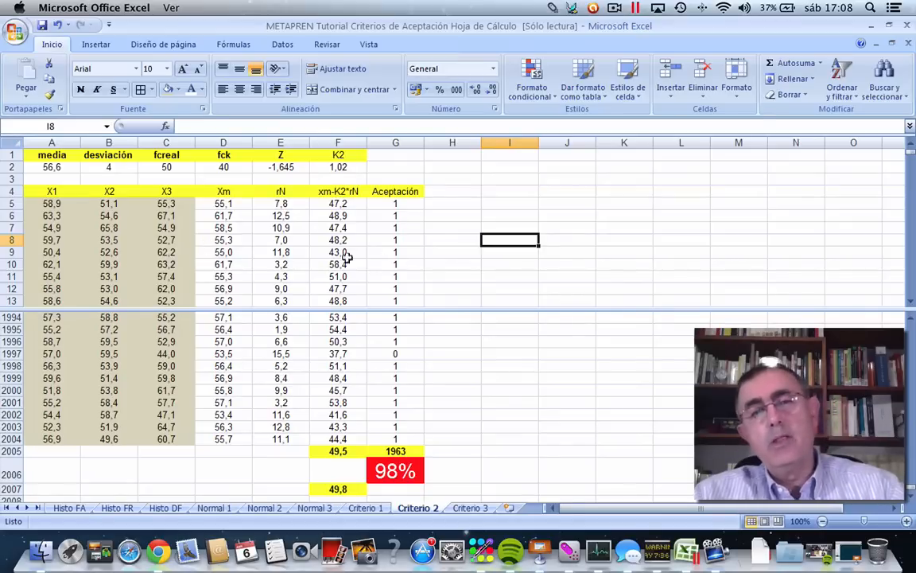
Review the acceptance percentage in G2006 and the K2 coefficient in F2 alongside the simulated samples.
{"action": "left_click", "coordinate": [393, 471]}
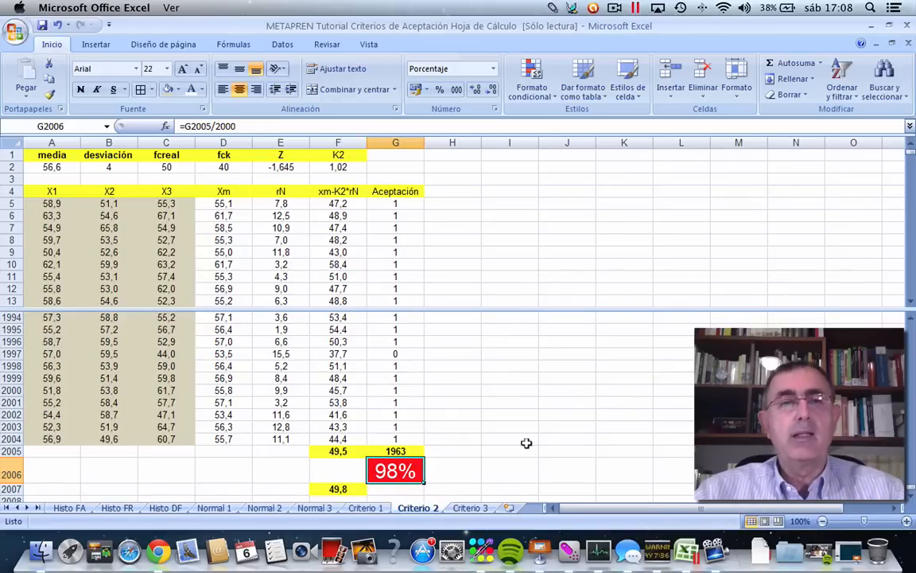
{"action": "left_click", "coordinate": [577, 263]}
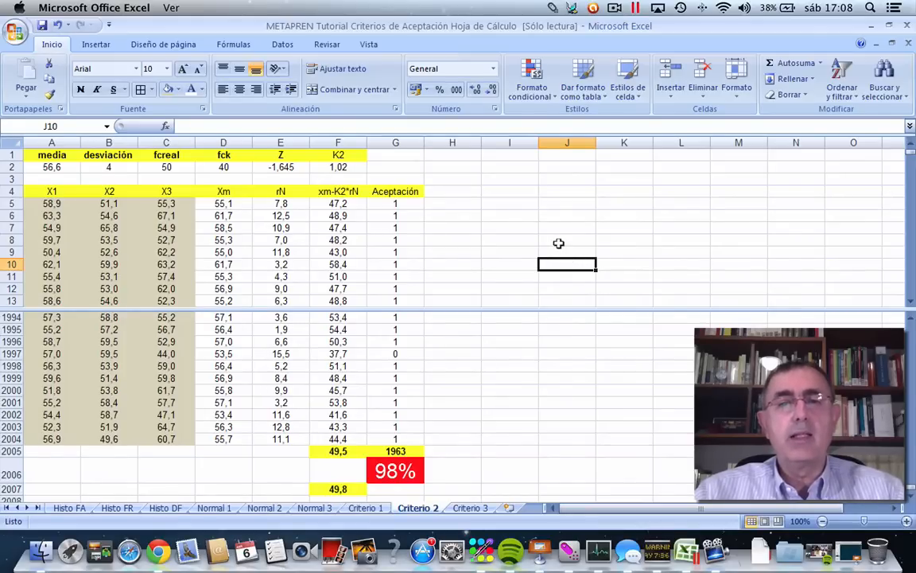
{"action": "left_click", "coordinate": [557, 241]}
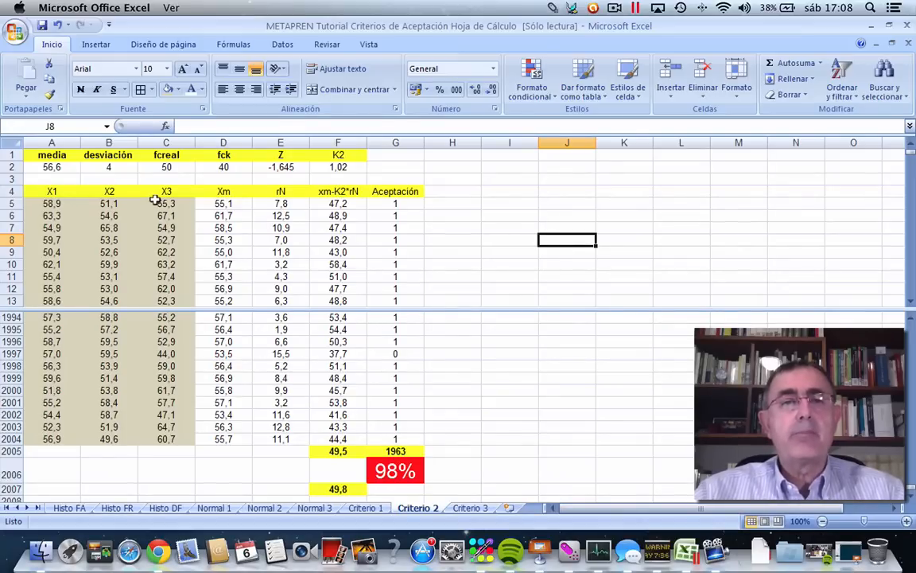
{"action": "left_click", "coordinate": [568, 253]}
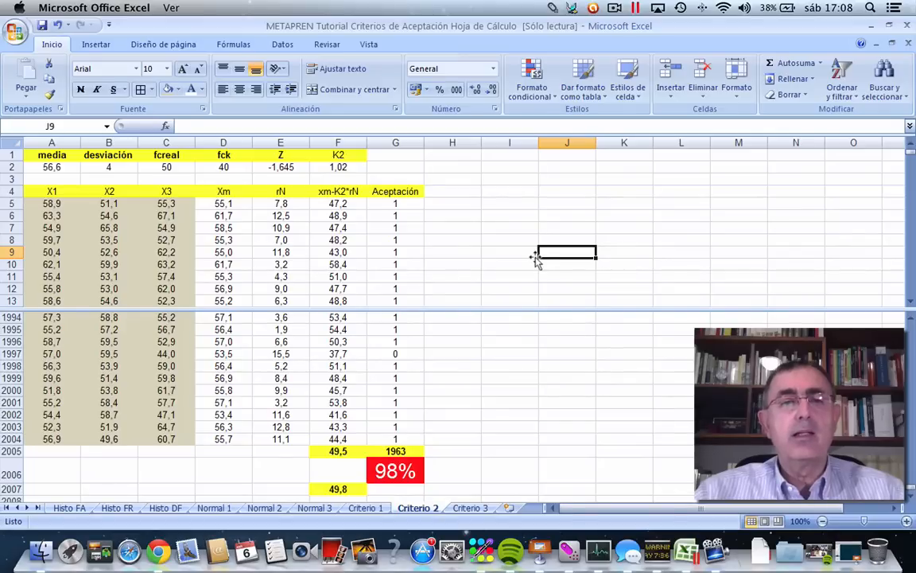
{"action": "left_click", "coordinate": [330, 164]}
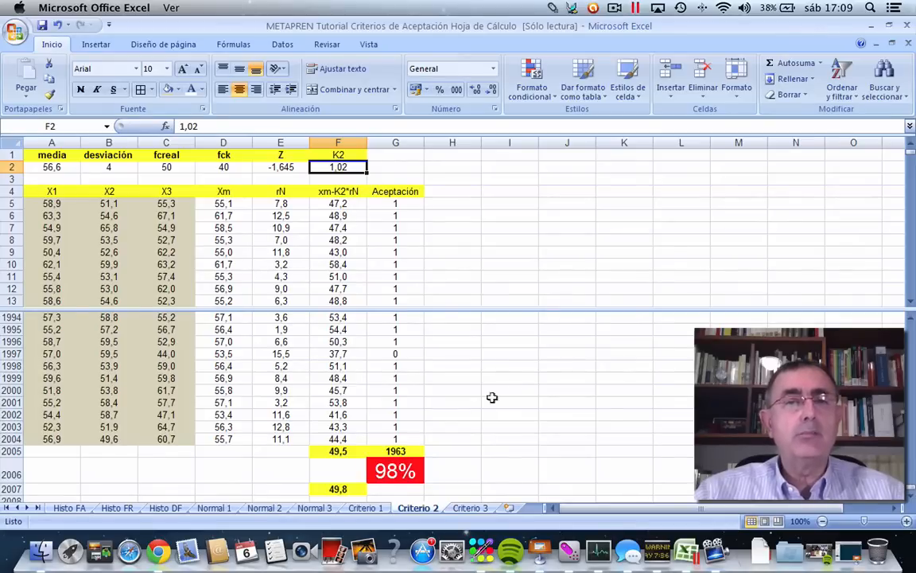
{"action": "left_click", "coordinate": [509, 378]}
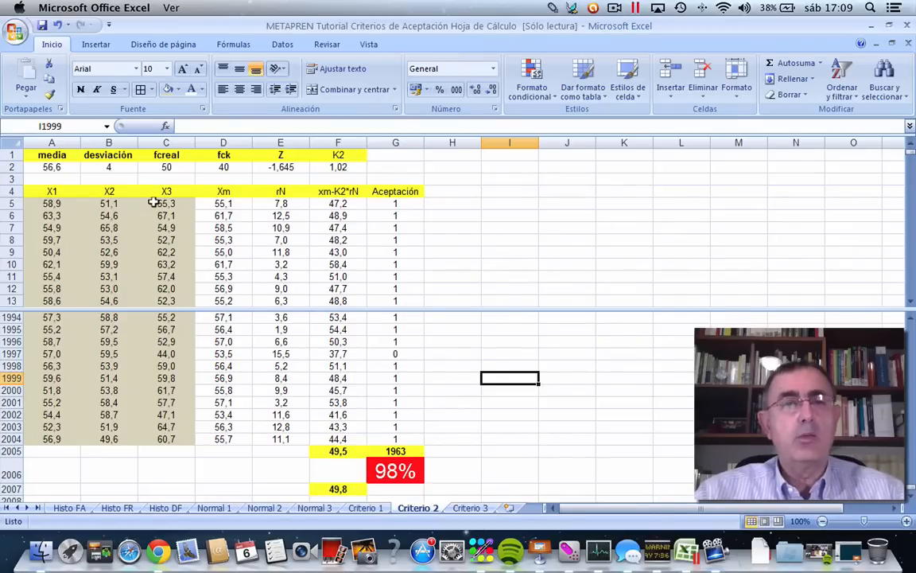
{"action": "left_click", "coordinate": [583, 210]}
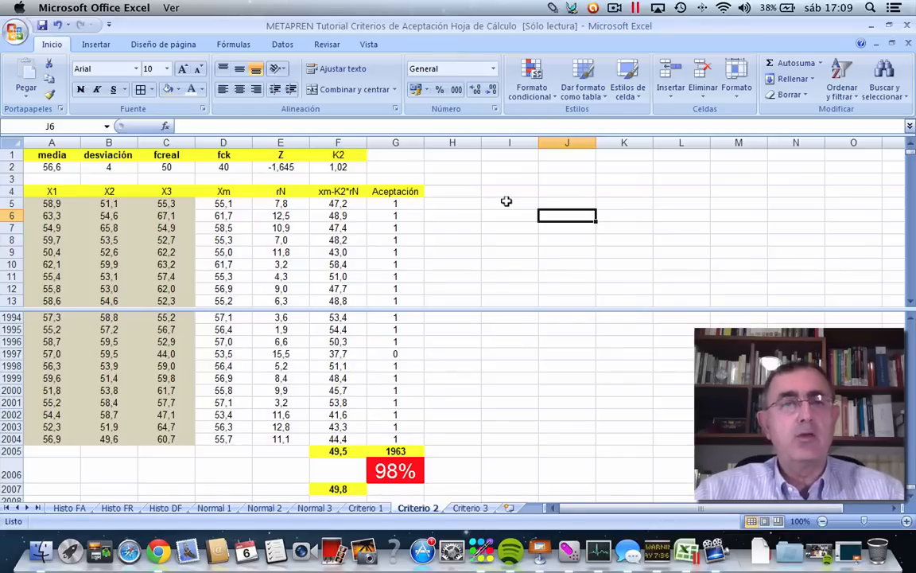
{"action": "left_click", "coordinate": [338, 167]}
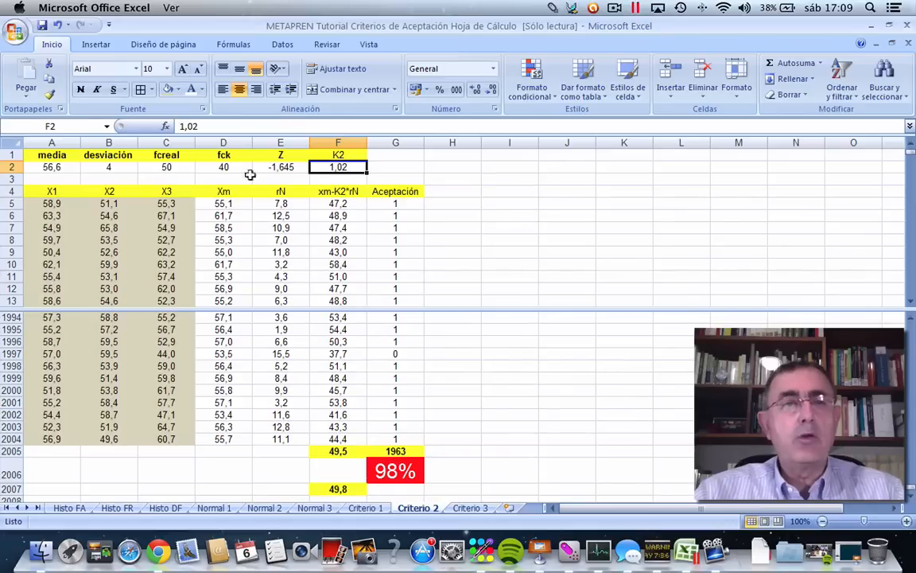
Set fcreal in C2 back to 40 so the real strength equals fck.
{"action": "left_click", "coordinate": [167, 163]}
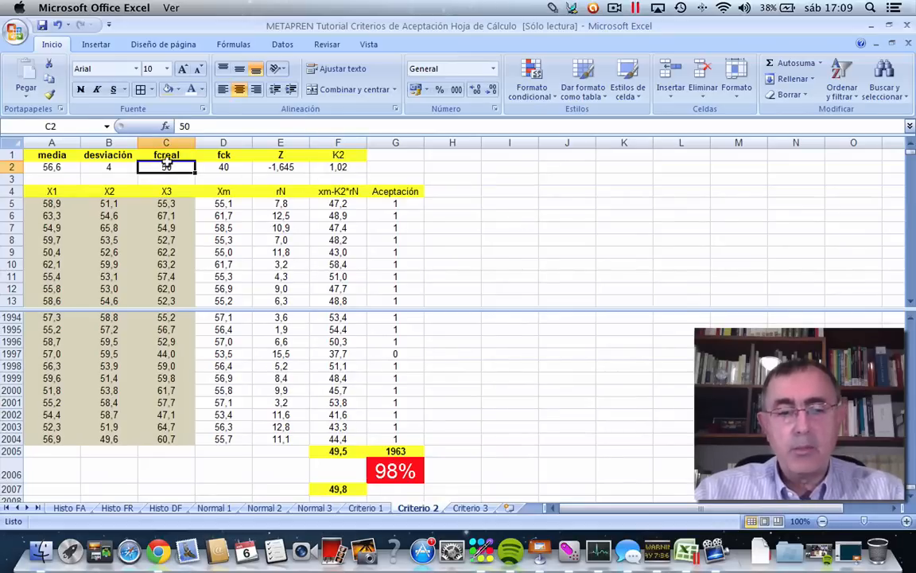
{"action": "type", "text": "40"}
{"action": "left_click", "coordinate": [532, 239]}
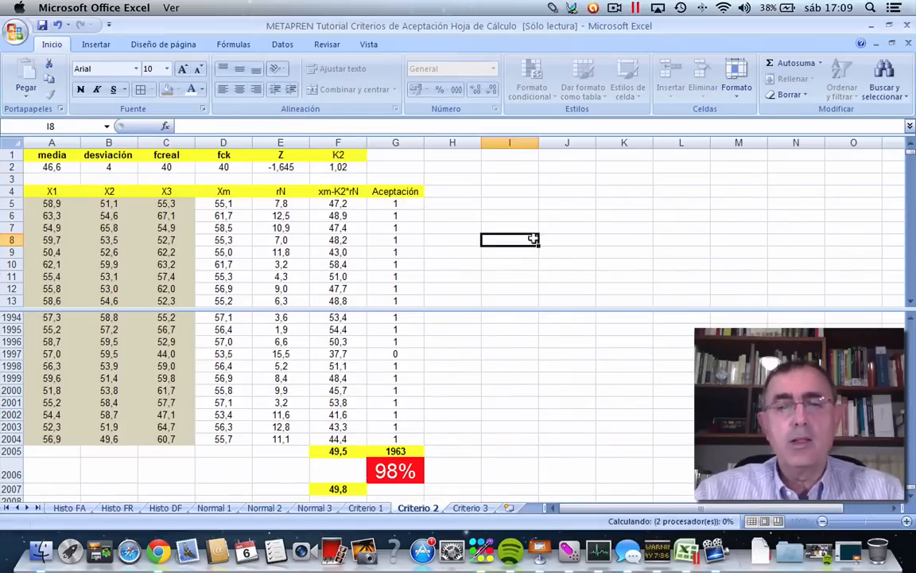
Insert four blank columns between the X3 column and the fck/Xm column.
{"action": "left_click", "coordinate": [216, 143]}
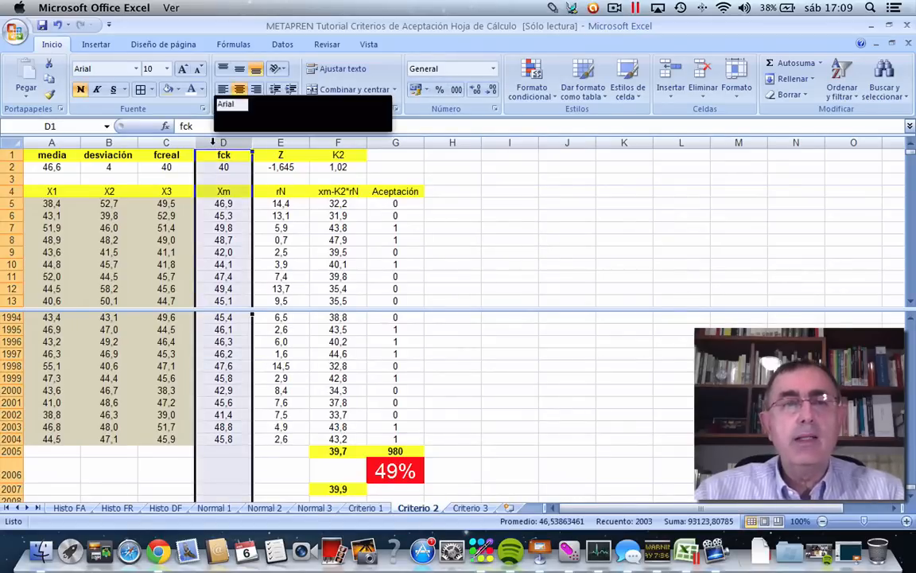
{"action": "right_click", "coordinate": [213, 144]}
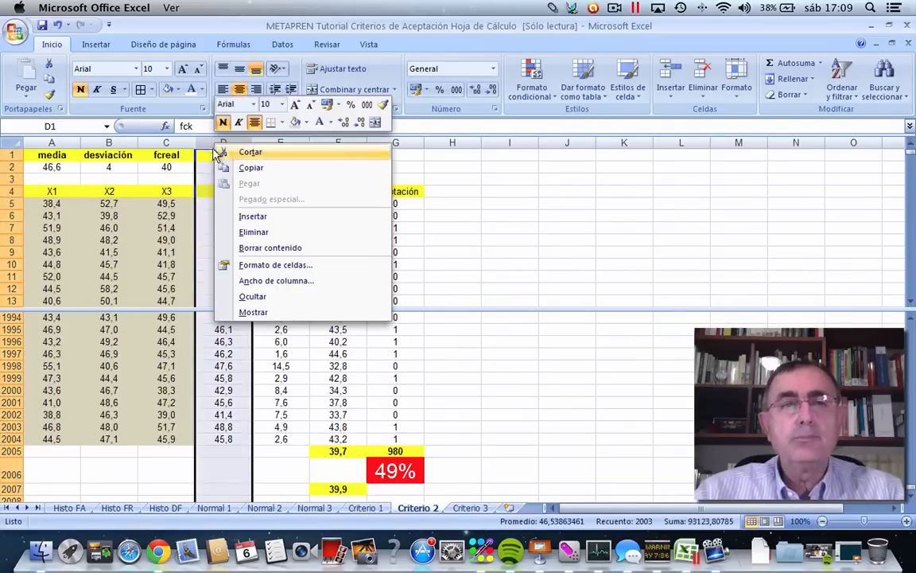
{"action": "left_click", "coordinate": [262, 217]}
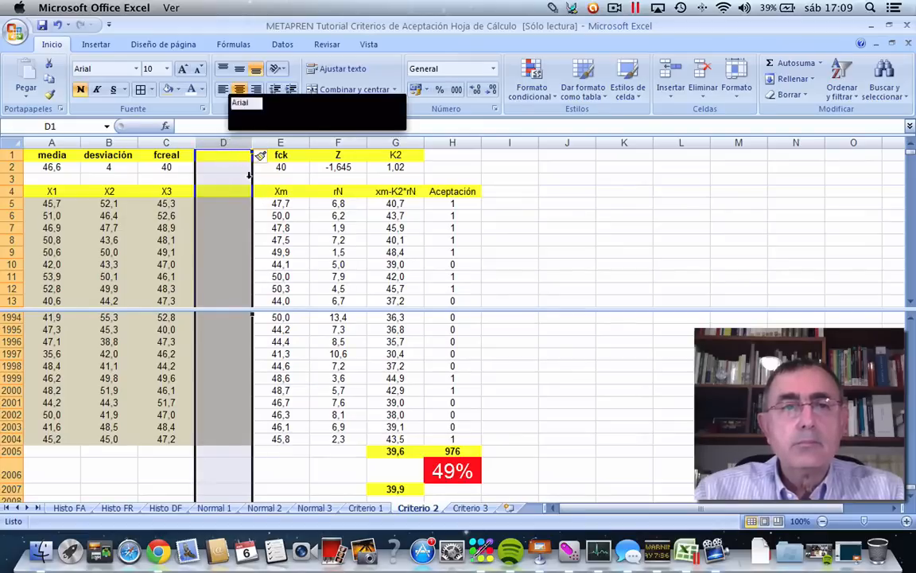
{"action": "right_click", "coordinate": [229, 144]}
{"action": "left_click", "coordinate": [264, 216]}
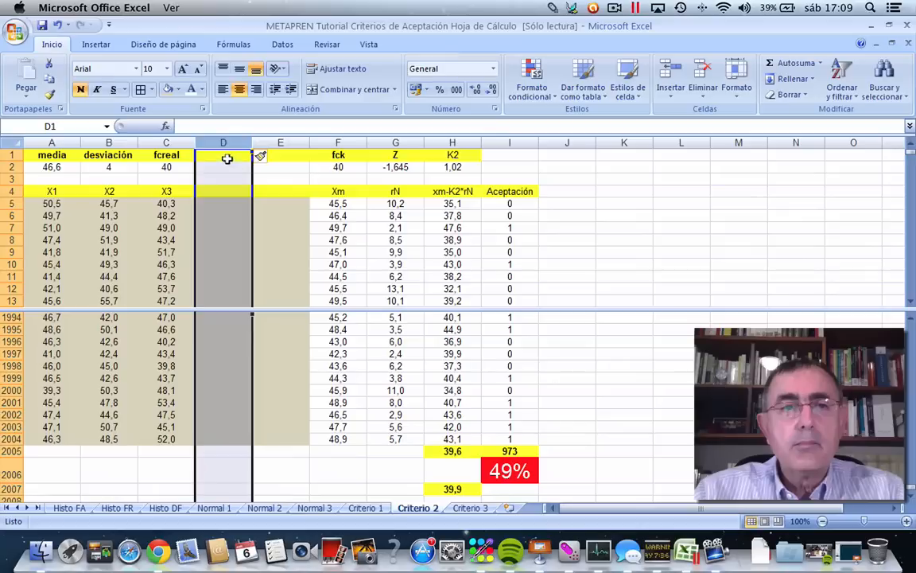
{"action": "right_click", "coordinate": [228, 142]}
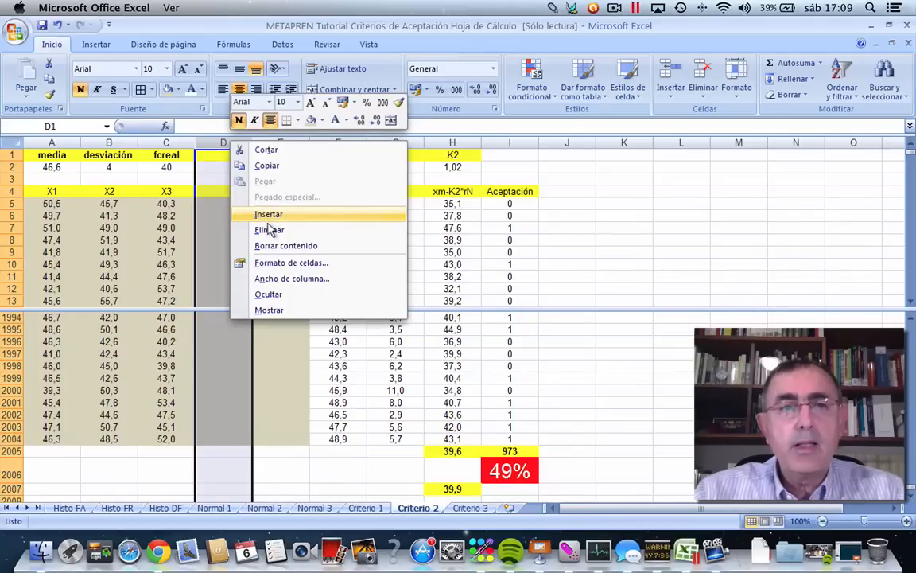
{"action": "left_click", "coordinate": [266, 212]}
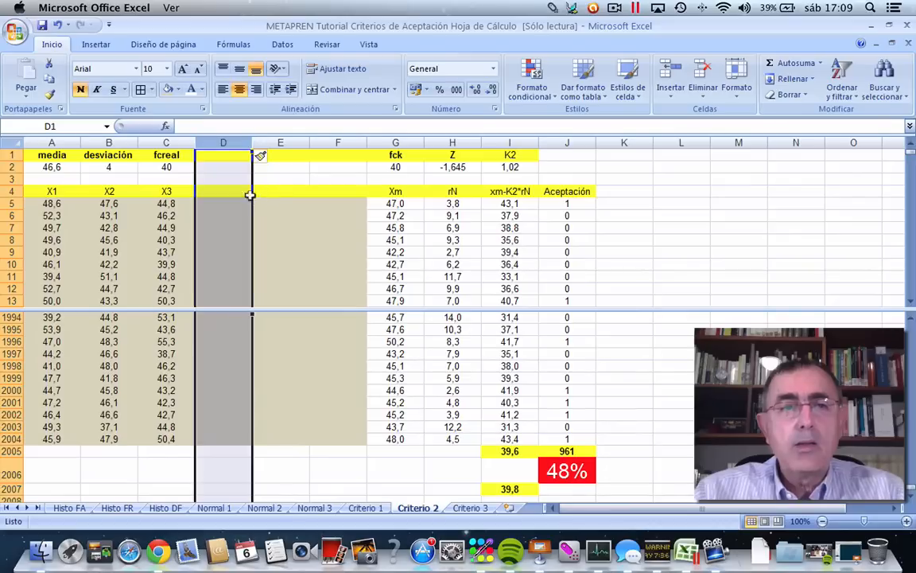
{"action": "right_click", "coordinate": [228, 139]}
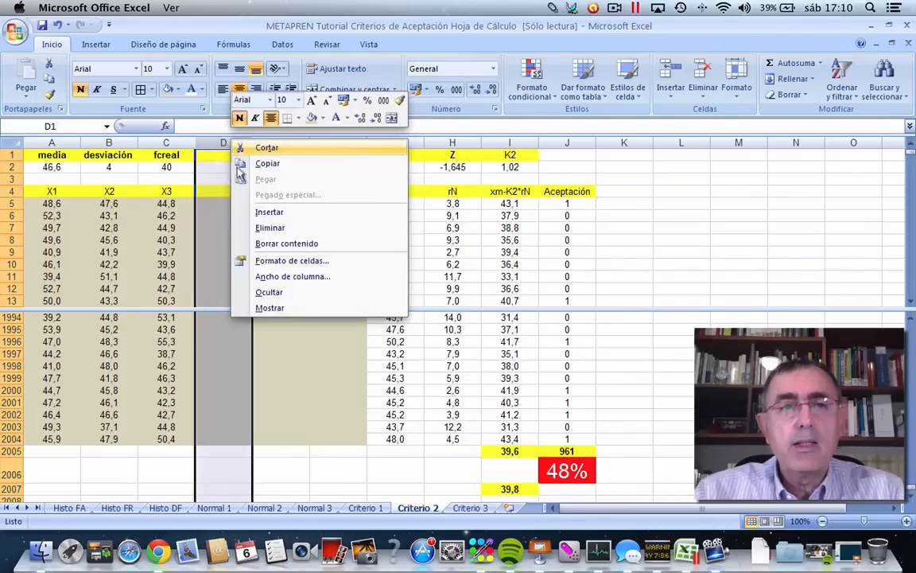
{"action": "left_click", "coordinate": [268, 213]}
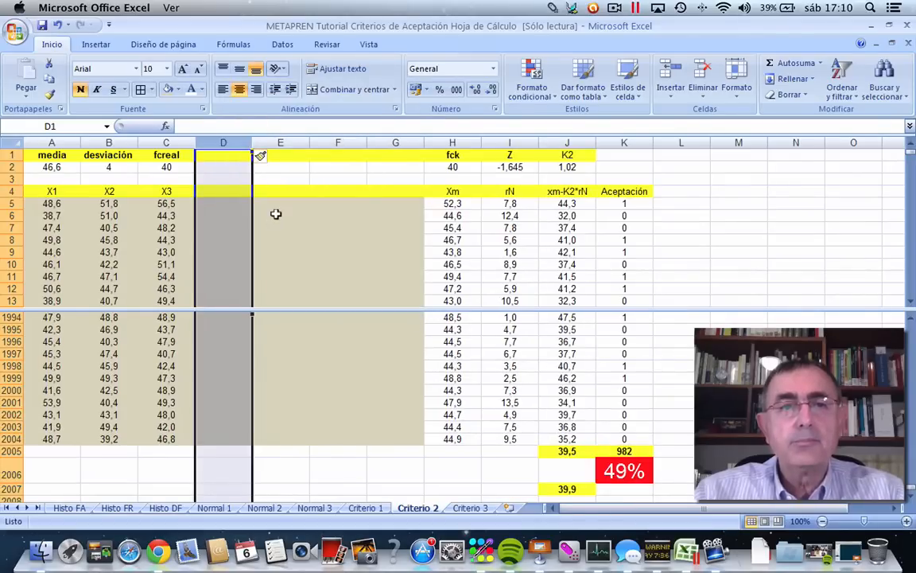
Fill the X3 simulation formulas in C5:C2004 across to column G and extend the row 4 headers through X7.
{"action": "left_click", "coordinate": [165, 200]}
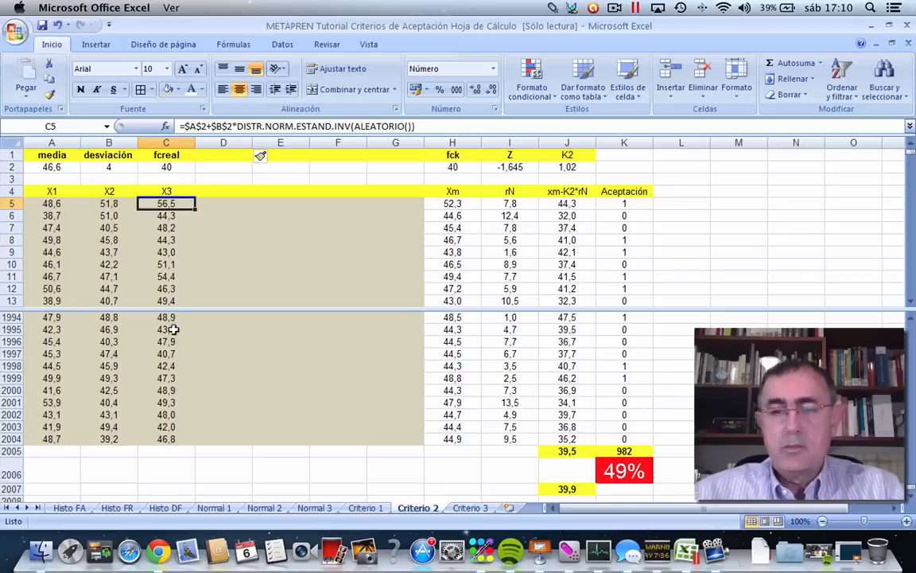
{"action": "left_click", "coordinate": [162, 437], "text": "shift"}
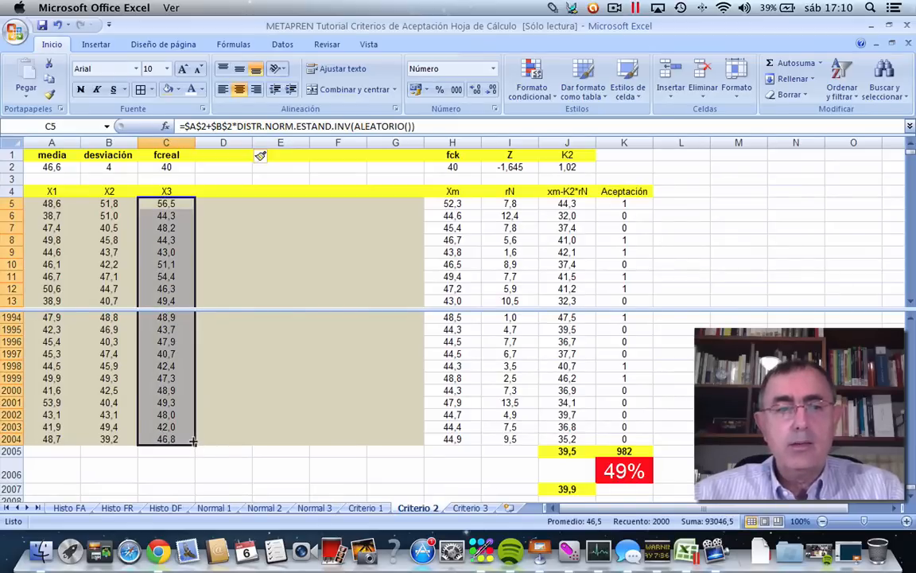
{"action": "left_click_drag", "start_coordinate": [194, 442], "coordinate": [394, 445]}
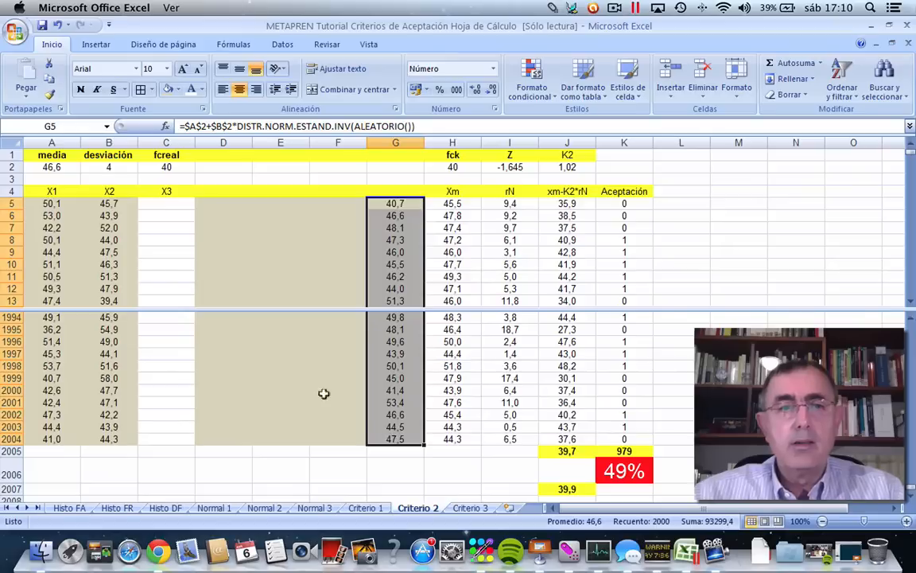
{"action": "left_click", "coordinate": [55, 24]}
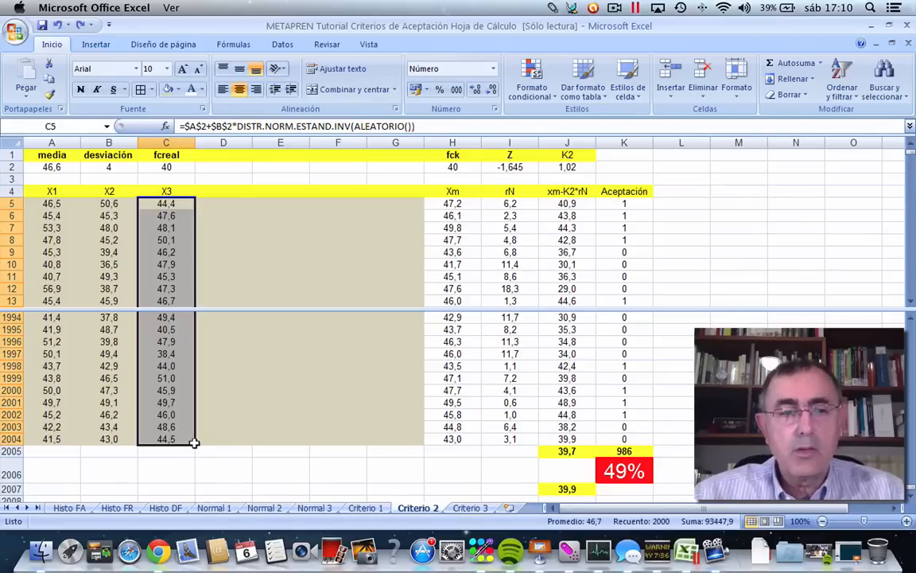
{"action": "left_click_drag", "start_coordinate": [193, 441], "coordinate": [405, 435]}
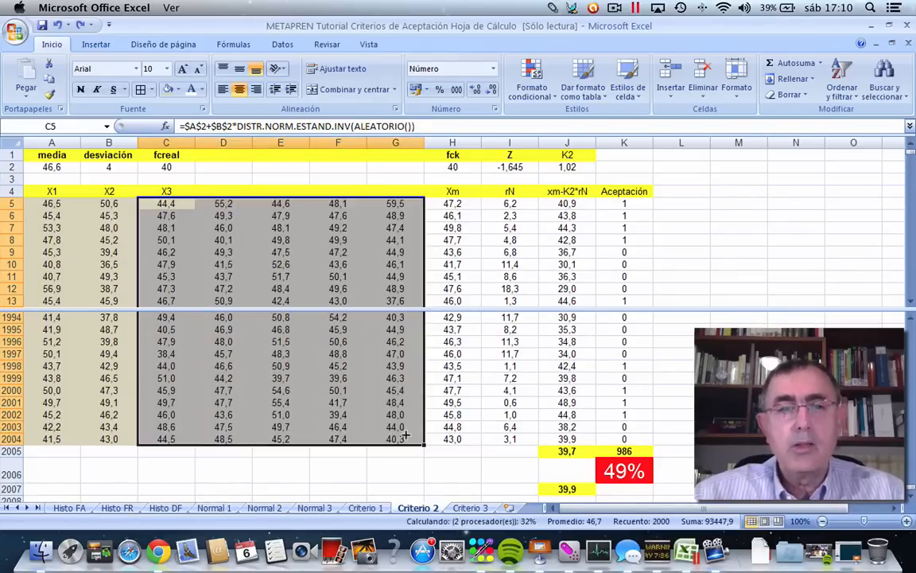
{"action": "left_click", "coordinate": [756, 251]}
{"action": "left_click_drag", "start_coordinate": [110, 191], "coordinate": [401, 193]}
{"action": "left_click", "coordinate": [795, 366]}
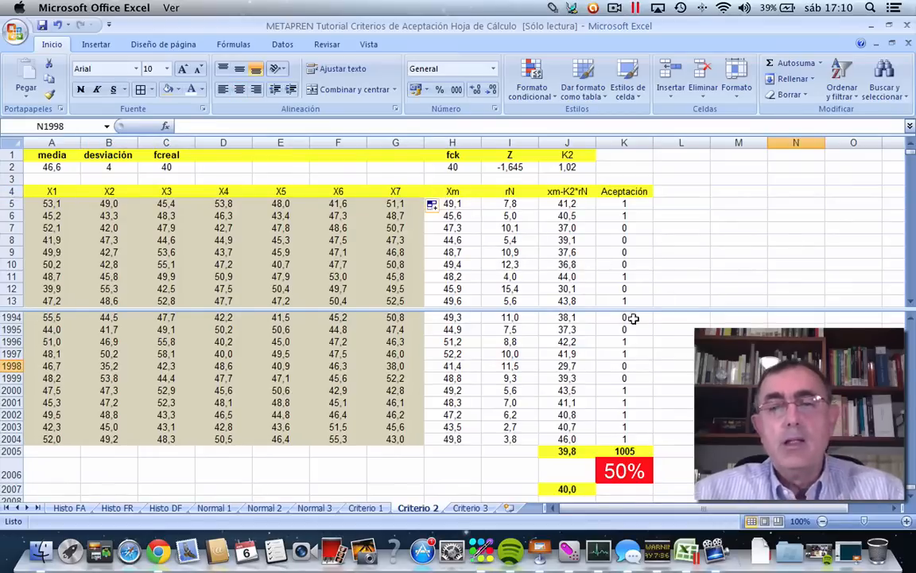
Change the Xm formula in H5 to average all seven values, =PROMEDIO(A5:G5).
{"action": "left_click", "coordinate": [443, 202]}
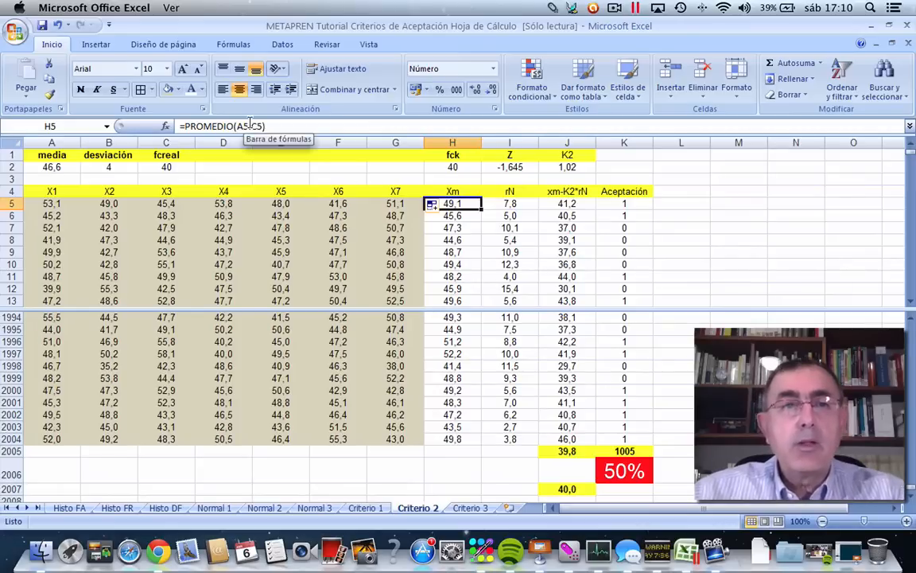
{"action": "left_click", "coordinate": [253, 125]}
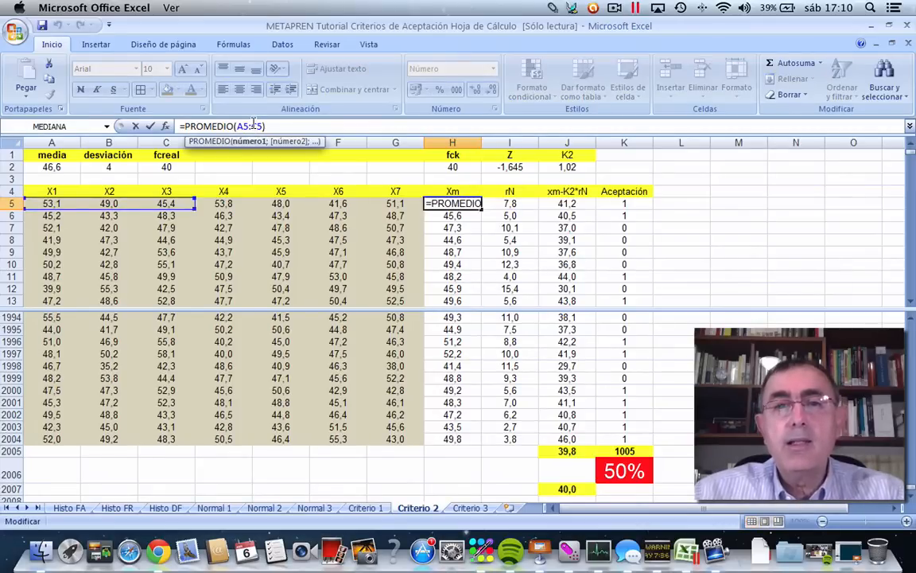
{"action": "key", "text": "BackSpace"}
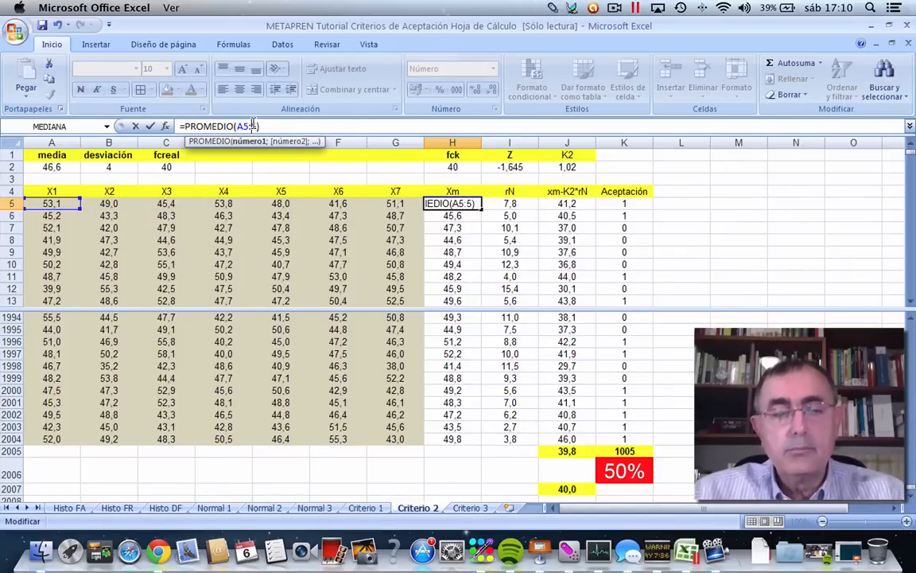
{"action": "type", "text": "G"}
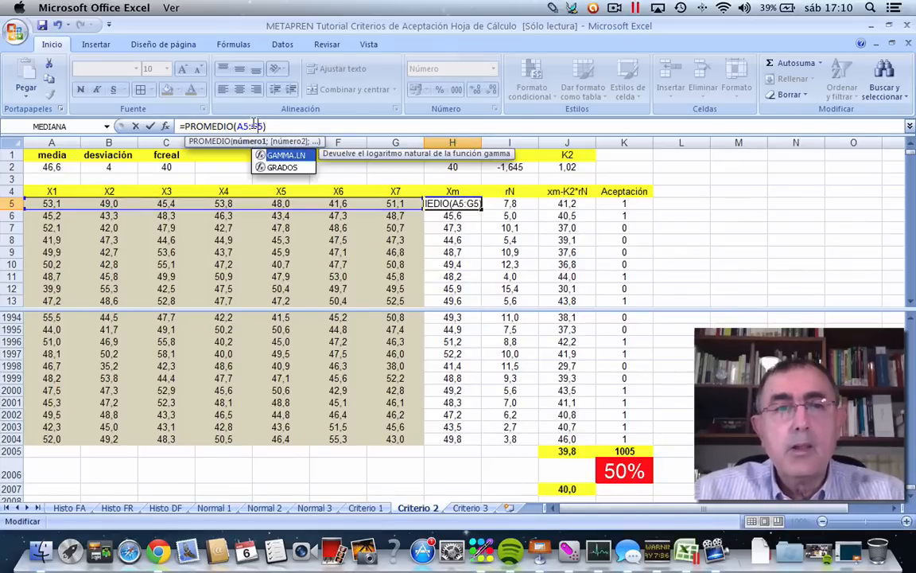
{"action": "left_click", "coordinate": [148, 127]}
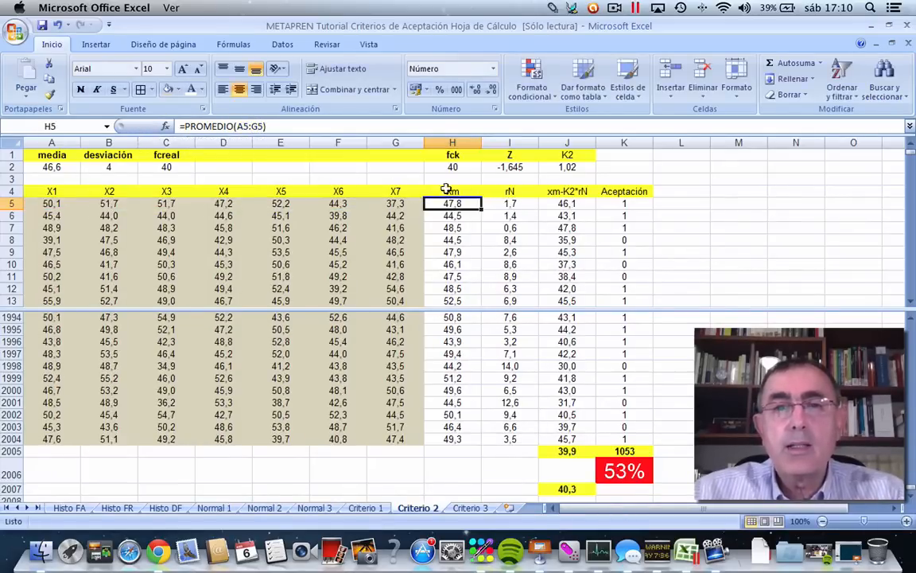
Change the rN range formula in I5 to cover all seven values, =MAX(A5:G5)-MIN(A5:G5).
{"action": "left_click", "coordinate": [502, 202]}
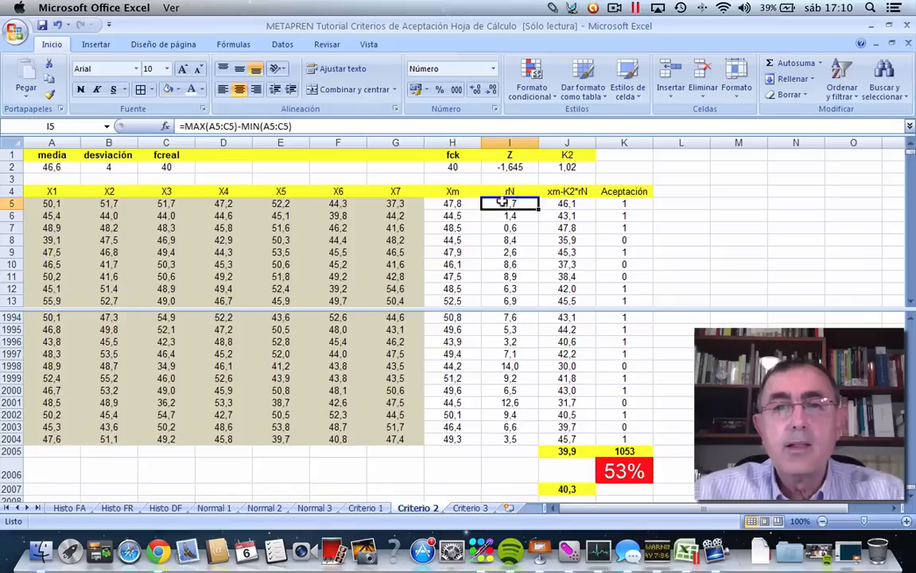
{"action": "left_click", "coordinate": [227, 126]}
{"action": "type", "text": "G"}
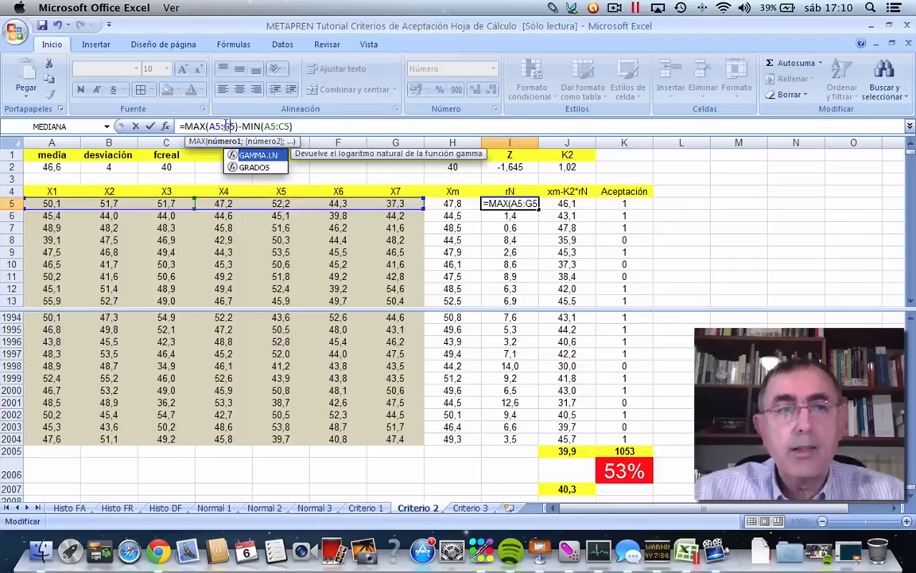
{"action": "left_click", "coordinate": [283, 126]}
{"action": "type", "text": "G"}
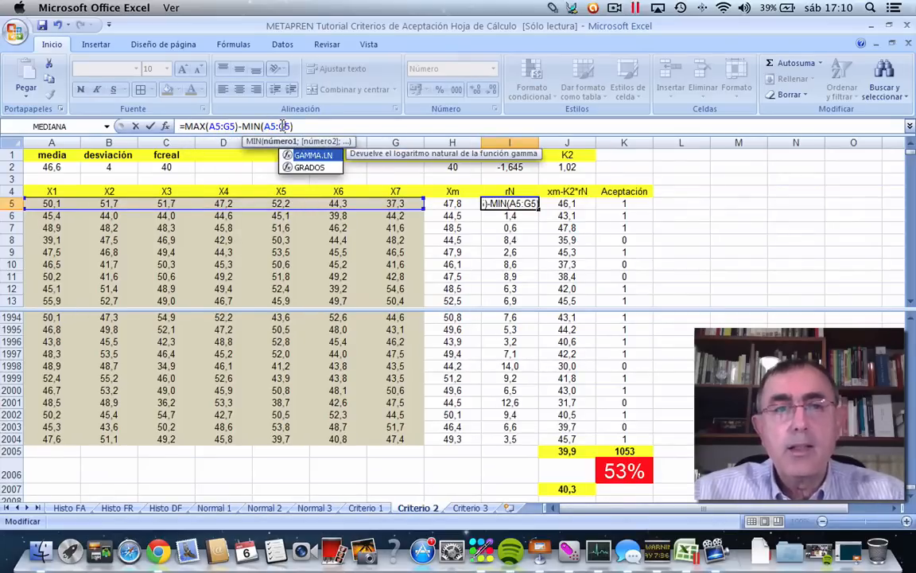
{"action": "left_click", "coordinate": [149, 127]}
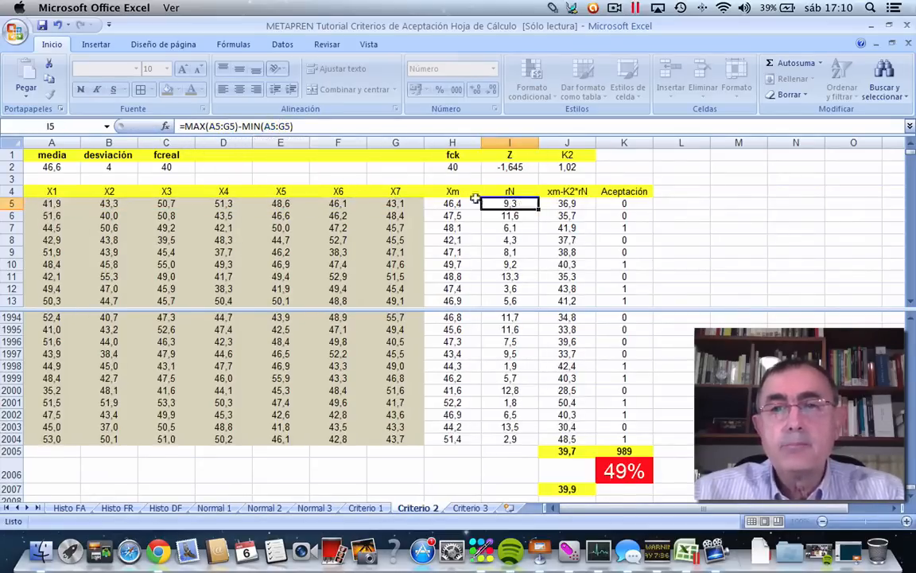
Copy the Xm, rN, xm-K2*rN and Aceptación formulas from H5:K5 down through row 2004.
{"action": "left_click", "coordinate": [567, 203]}
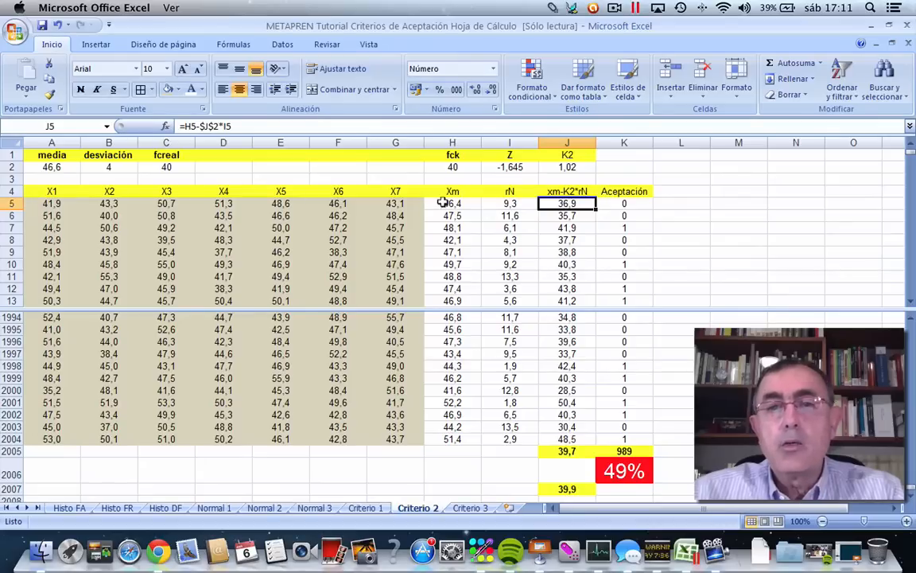
{"action": "left_click_drag", "start_coordinate": [445, 204], "coordinate": [619, 201]}
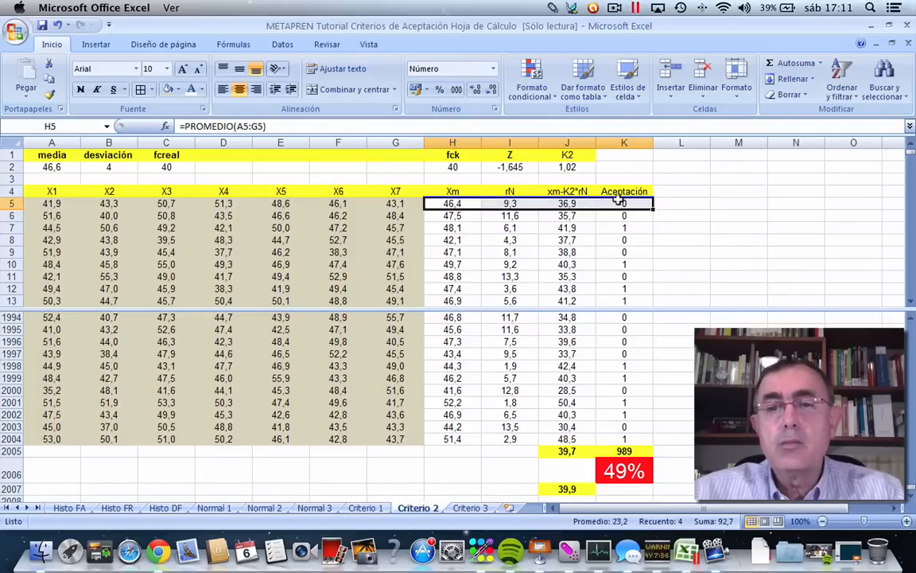
{"action": "right_click", "coordinate": [620, 202]}
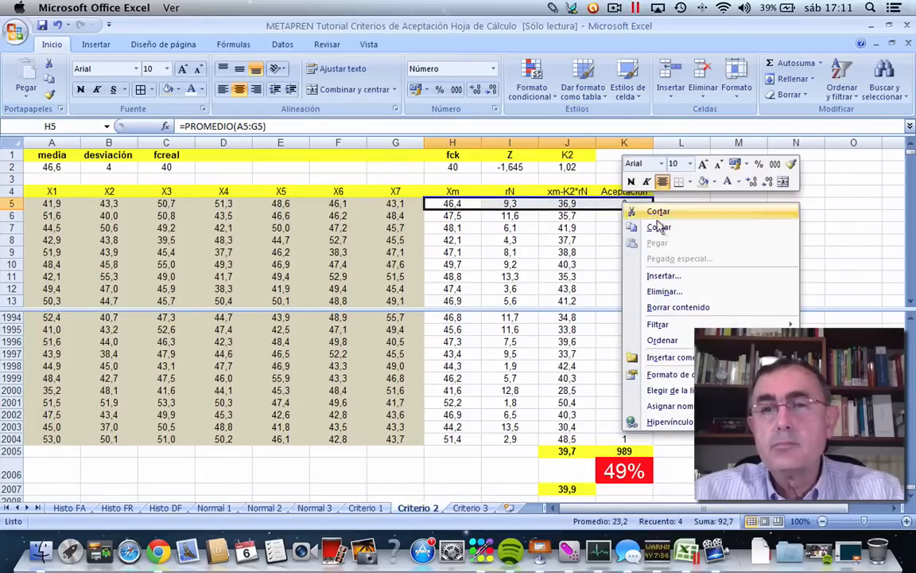
{"action": "left_click", "coordinate": [659, 228]}
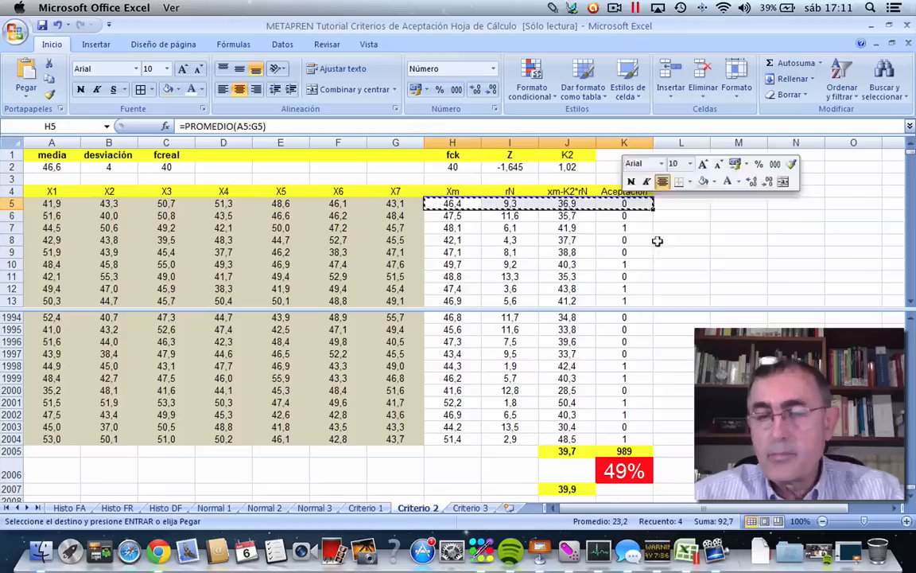
{"action": "left_click", "coordinate": [622, 438], "text": "shift"}
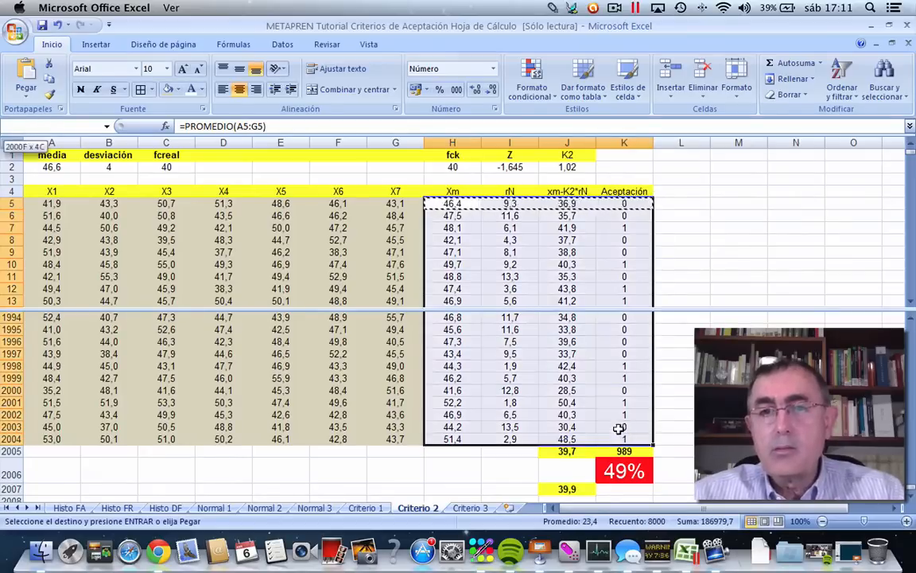
{"action": "right_click", "coordinate": [557, 260]}
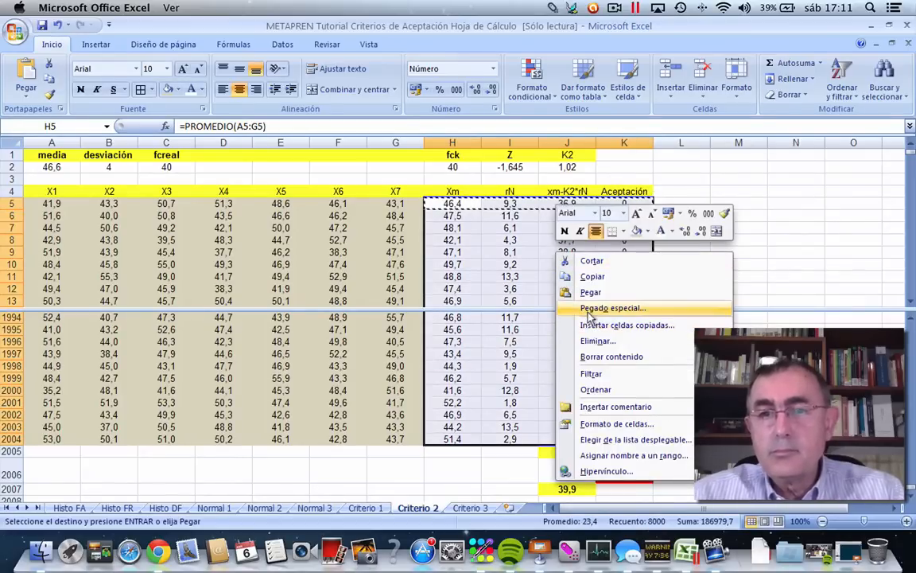
{"action": "left_click", "coordinate": [589, 292]}
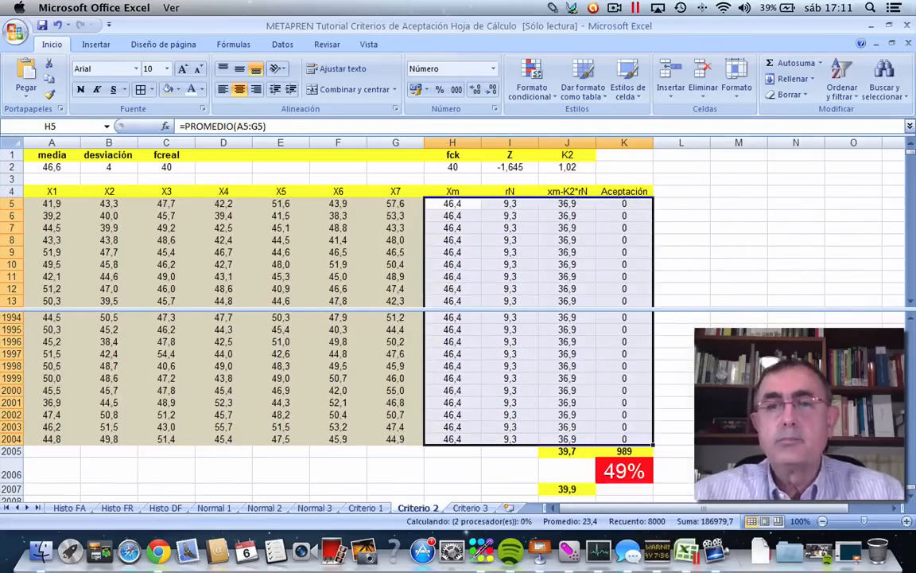
{"action": "left_click", "coordinate": [738, 391]}
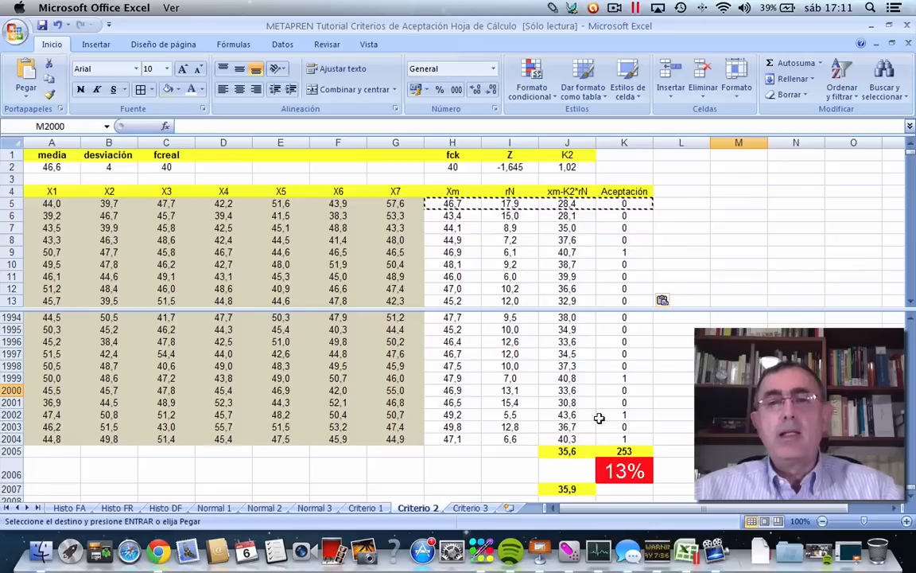
{"action": "left_click", "coordinate": [566, 166]}
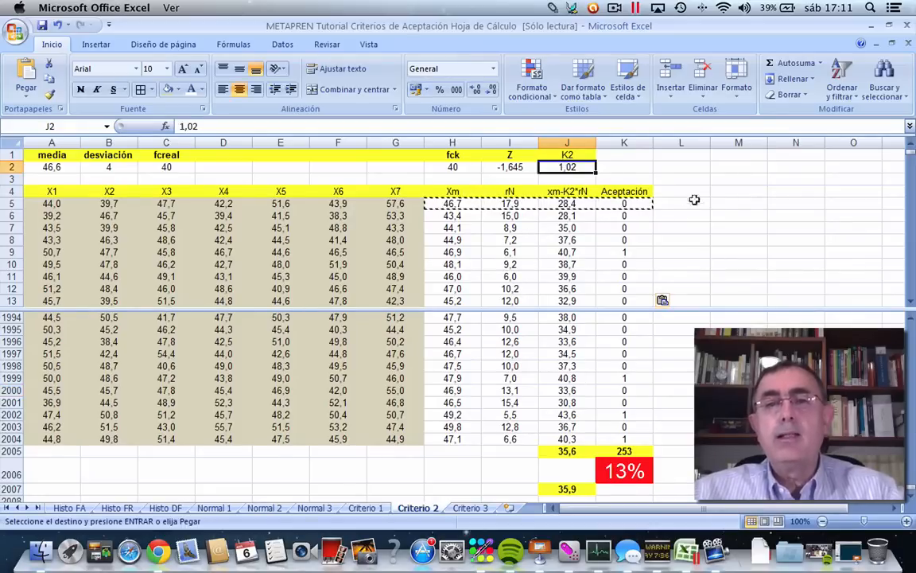
{"action": "left_click", "coordinate": [719, 216]}
{"action": "double_click", "coordinate": [721, 217]}
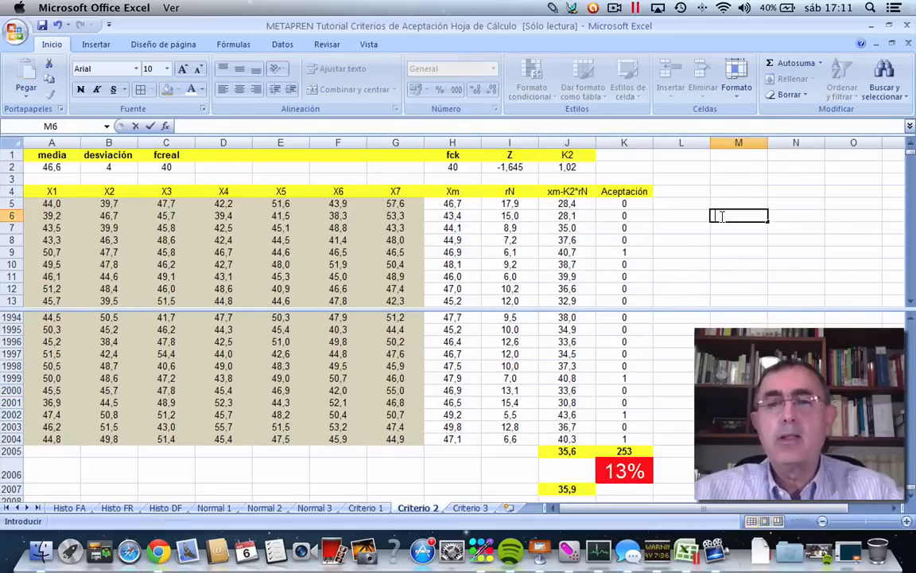
{"action": "left_click", "coordinate": [568, 164]}
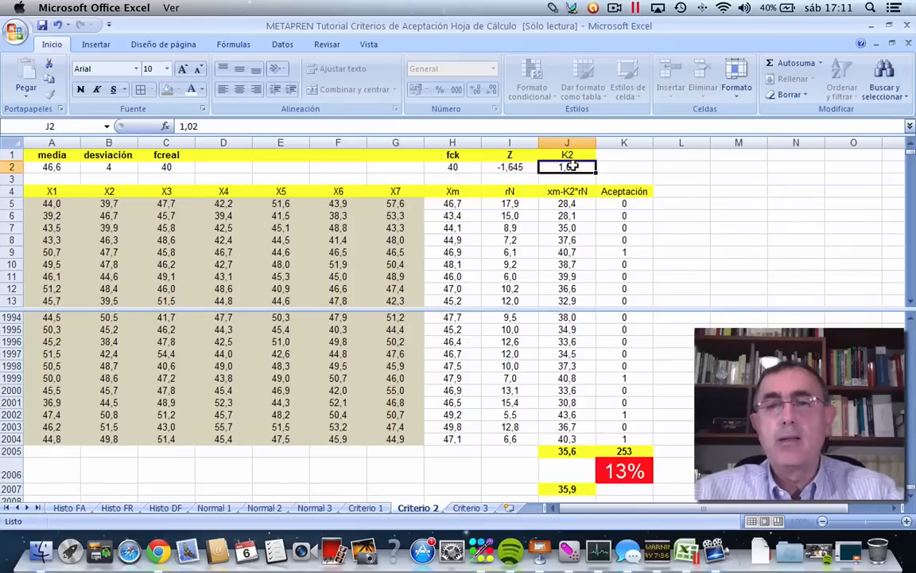
{"action": "left_click", "coordinate": [620, 470]}
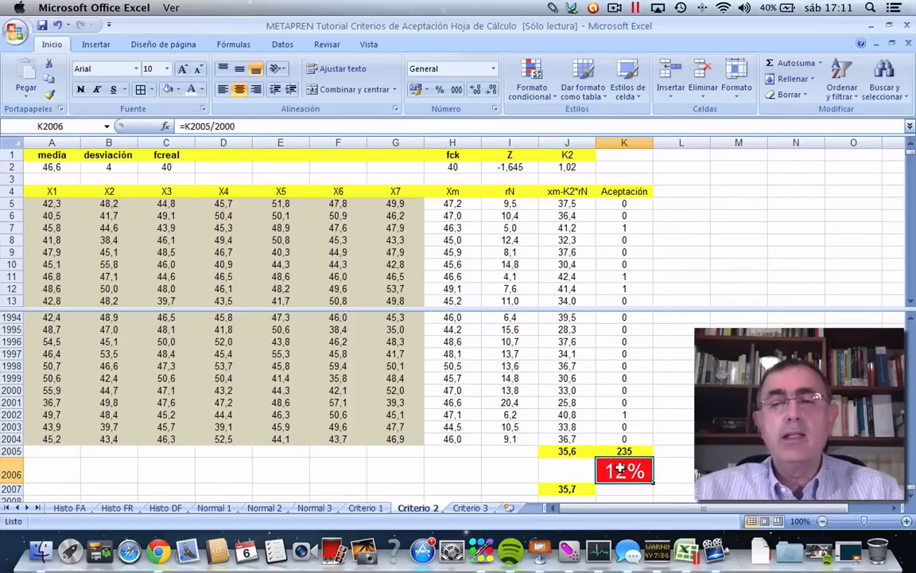
{"action": "left_click", "coordinate": [567, 167]}
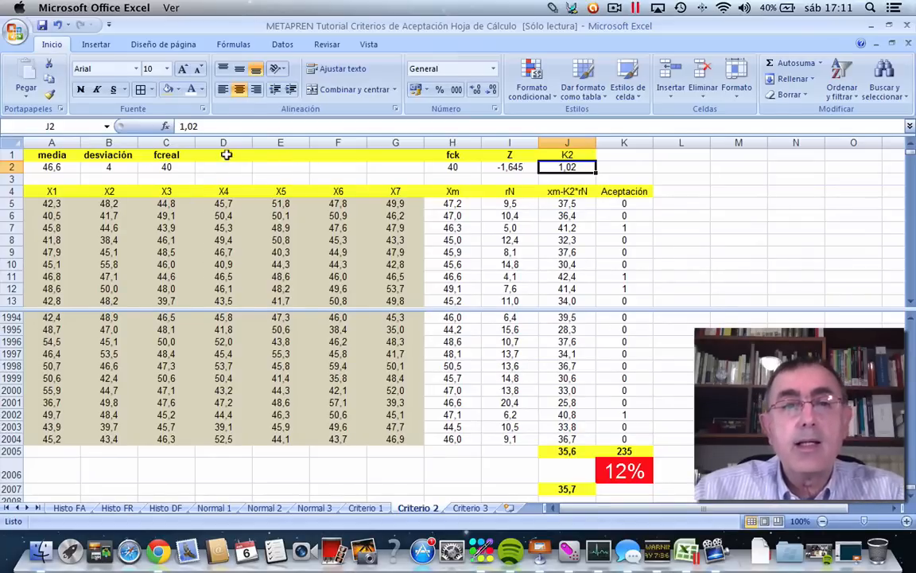
Delete the empty cells D1:G2, shifting the fck, Z and K2 parameter cells left beside fcreal.
{"action": "left_click_drag", "start_coordinate": [226, 155], "coordinate": [380, 161]}
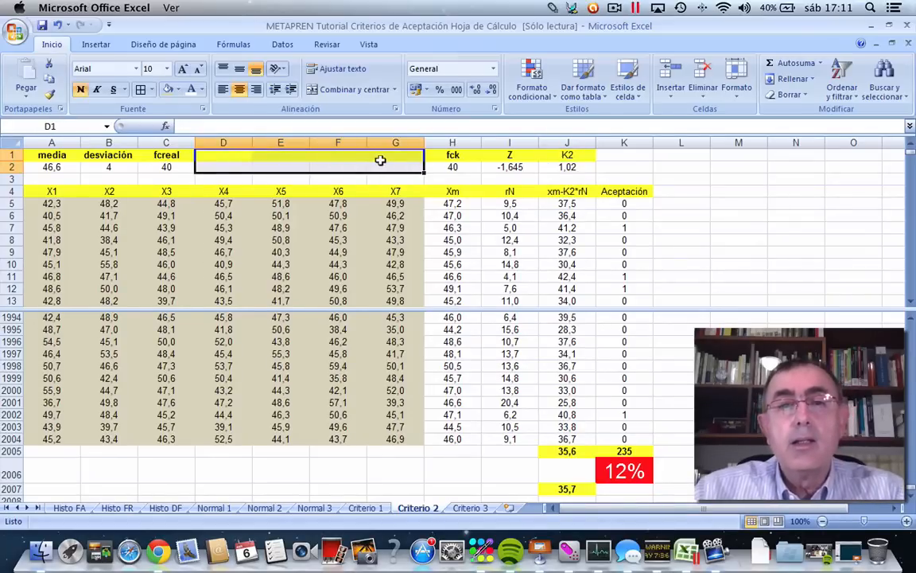
{"action": "right_click", "coordinate": [366, 153]}
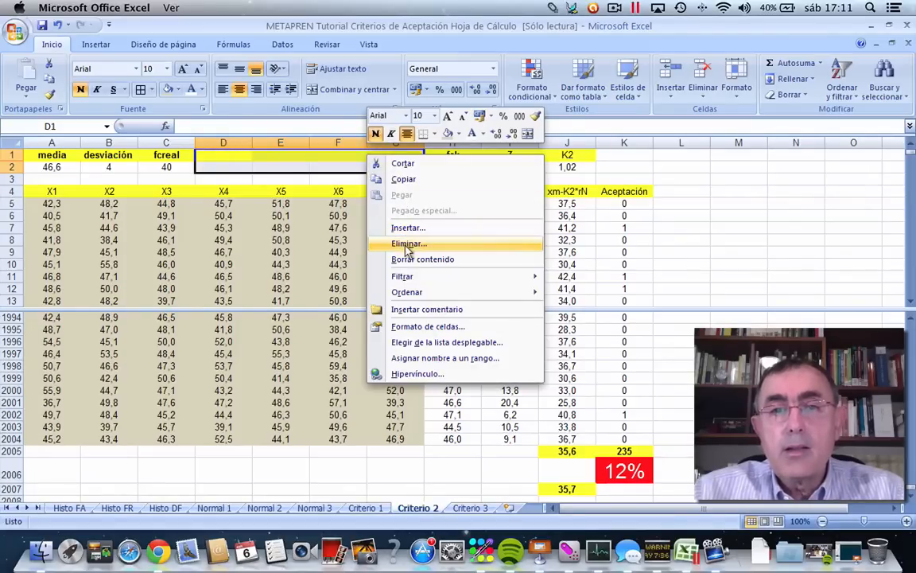
{"action": "left_click", "coordinate": [410, 244]}
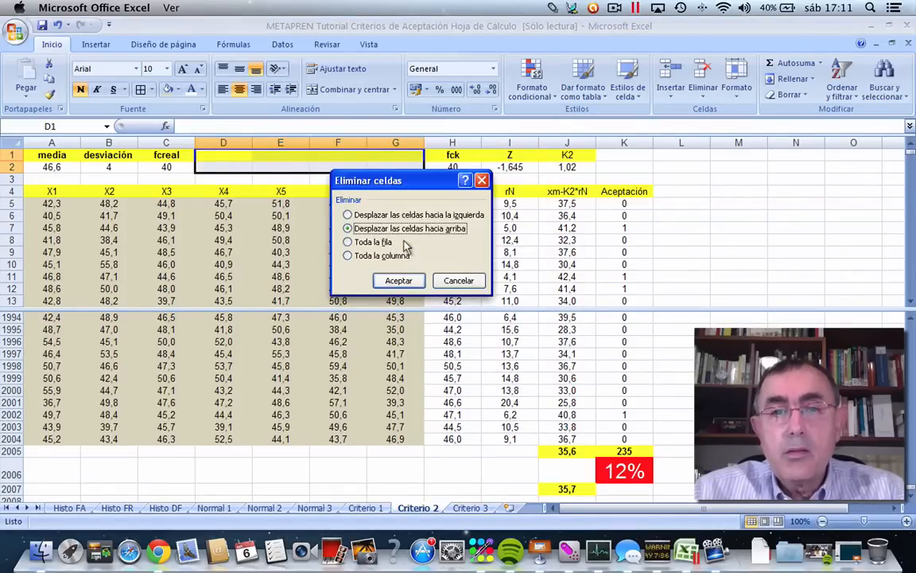
{"action": "left_click", "coordinate": [373, 216]}
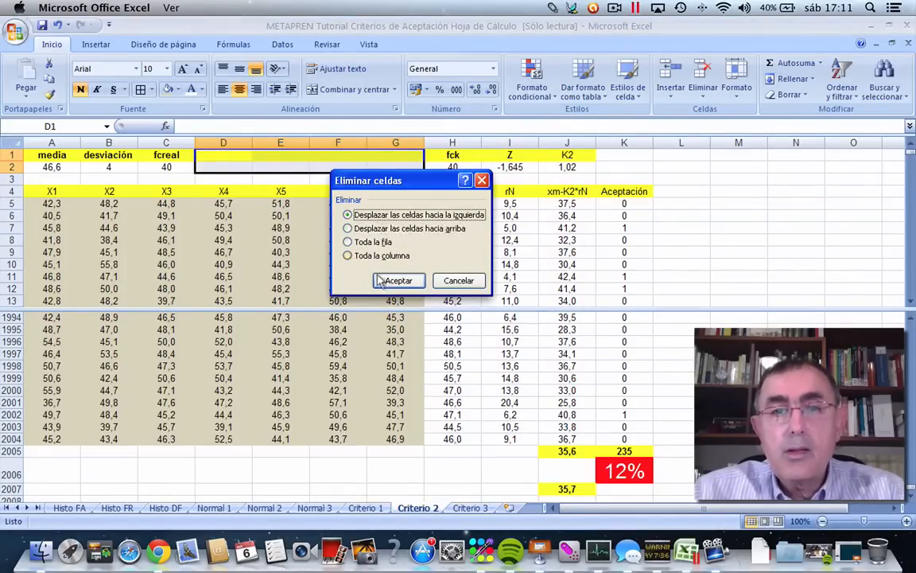
{"action": "left_click", "coordinate": [398, 281]}
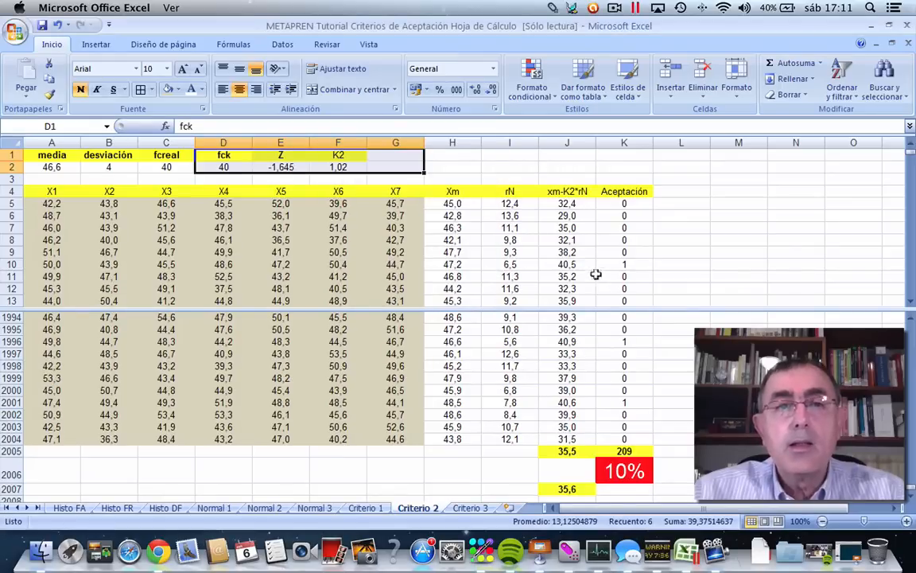
{"action": "left_click", "coordinate": [680, 240]}
Try a K2 value of 0,4 in F2 for the seven-value samples.
{"action": "left_click", "coordinate": [333, 166]}
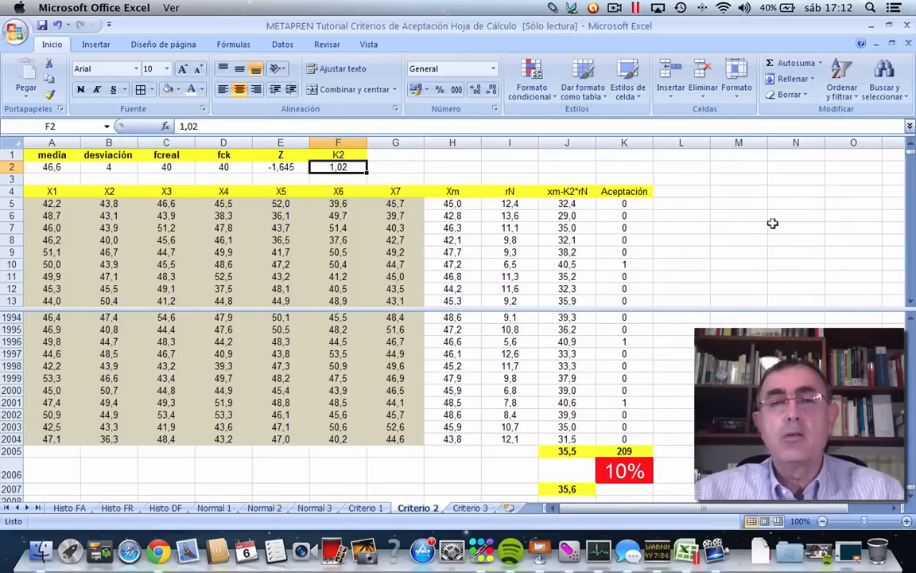
{"action": "type", "text": "0,4"}
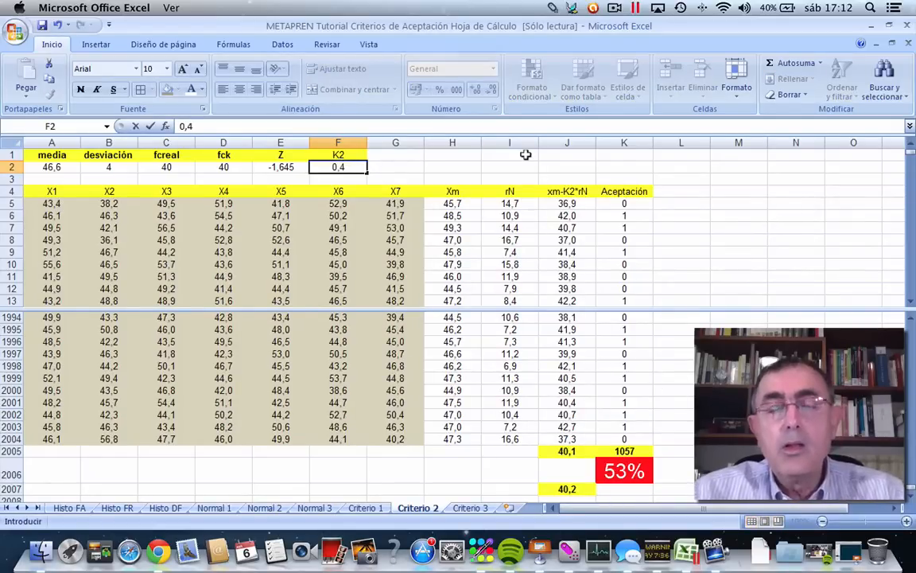
{"action": "left_click", "coordinate": [464, 166]}
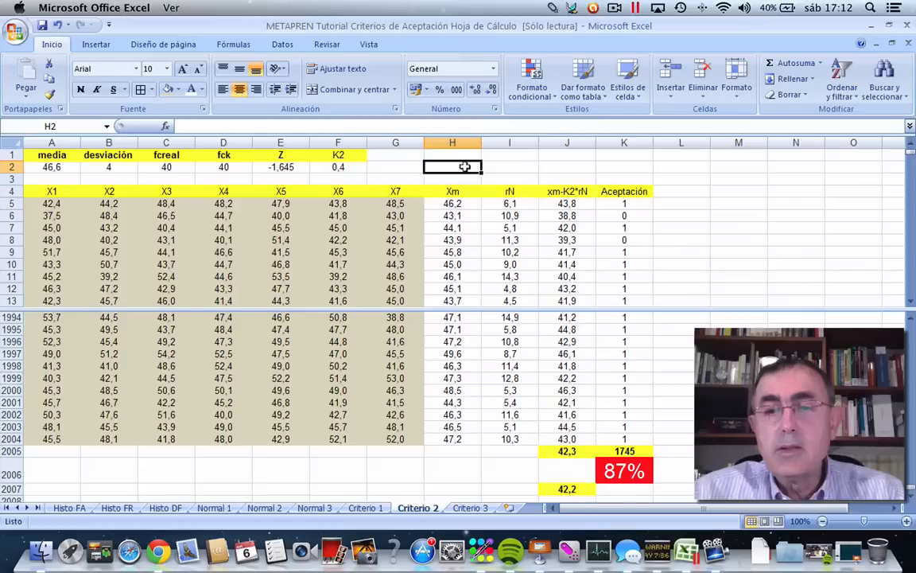
Try a K2 value of 0,55 in F2 and return to the sheet's parameter rows.
{"action": "left_click", "coordinate": [340, 165]}
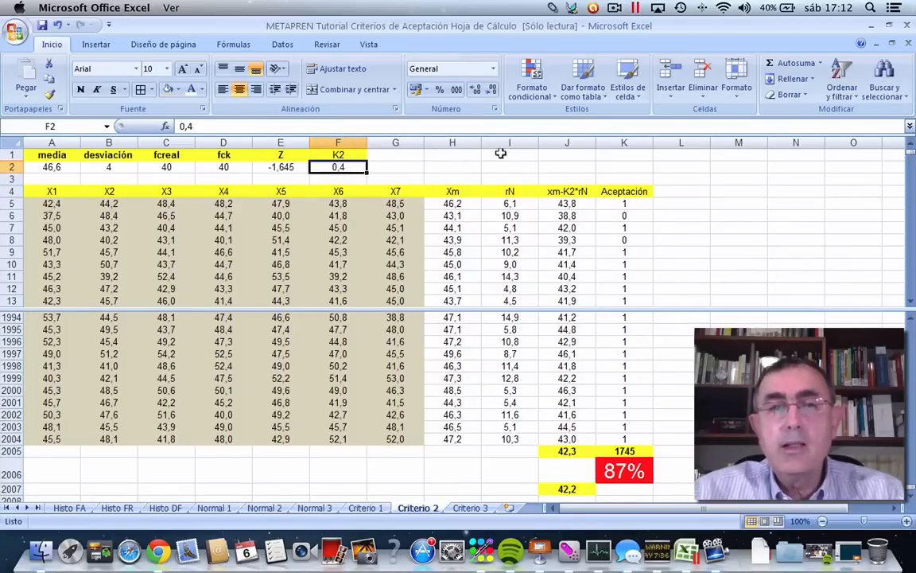
{"action": "type", "text": "0"}
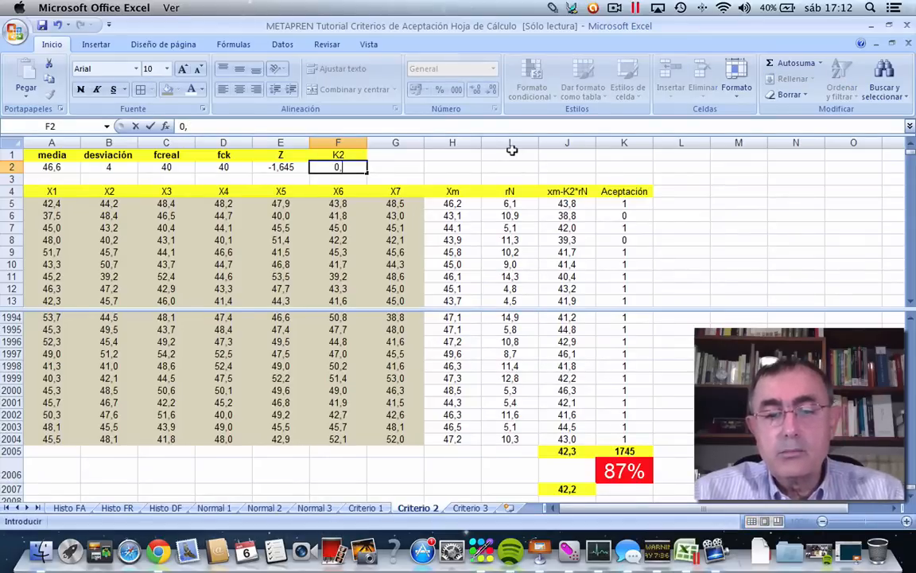
{"action": "type", "text": ",55"}
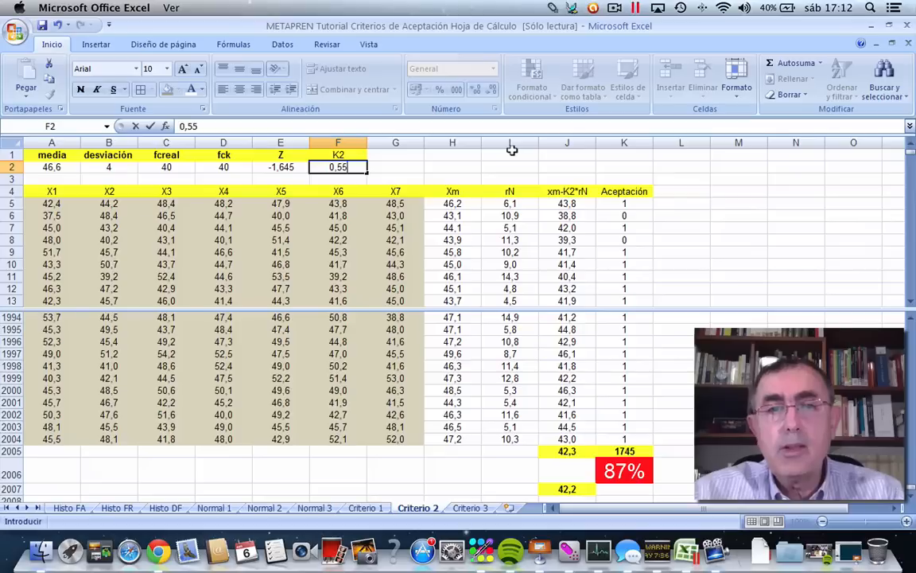
{"action": "scroll", "coordinate": [512, 151], "scroll_direction": "down", "scroll_amount": 10}
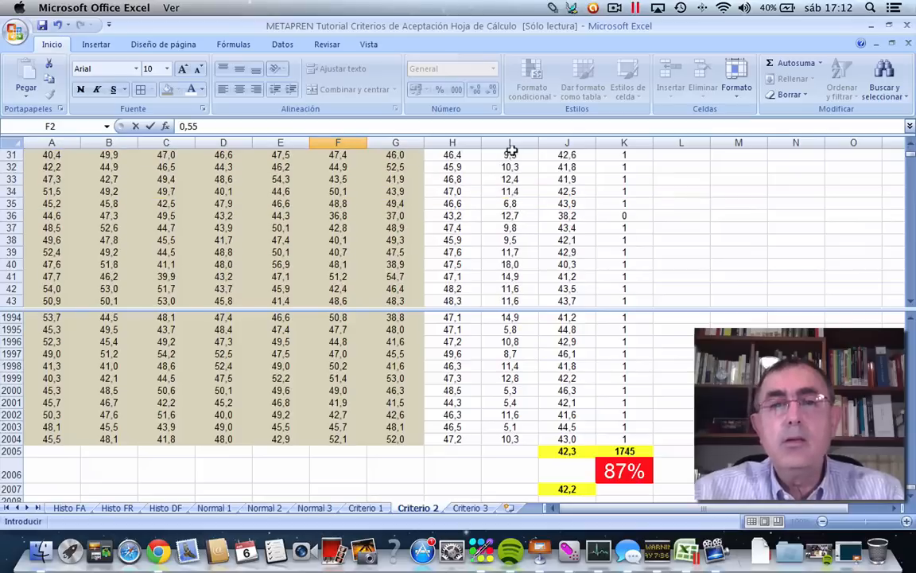
{"action": "left_click", "coordinate": [701, 236]}
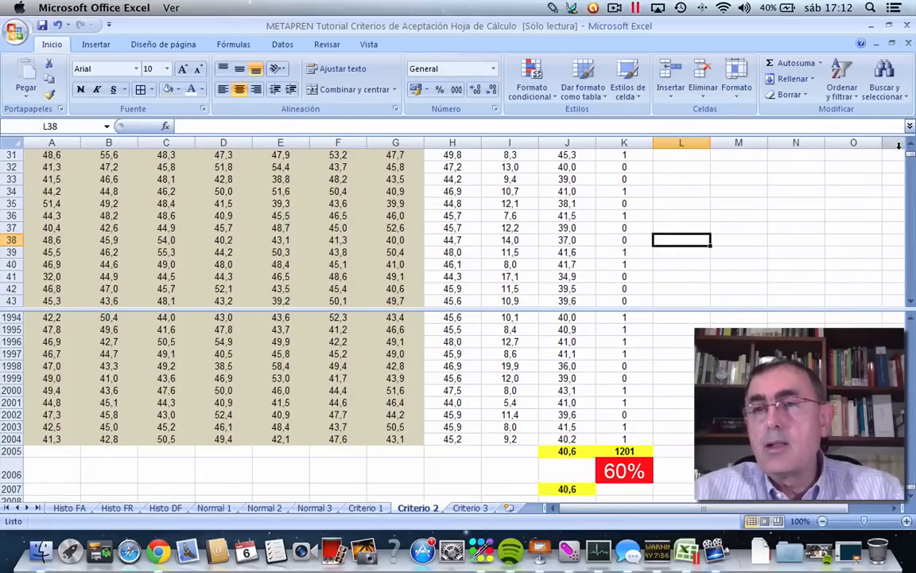
{"action": "left_click_drag", "start_coordinate": [909, 159], "coordinate": [909, 148]}
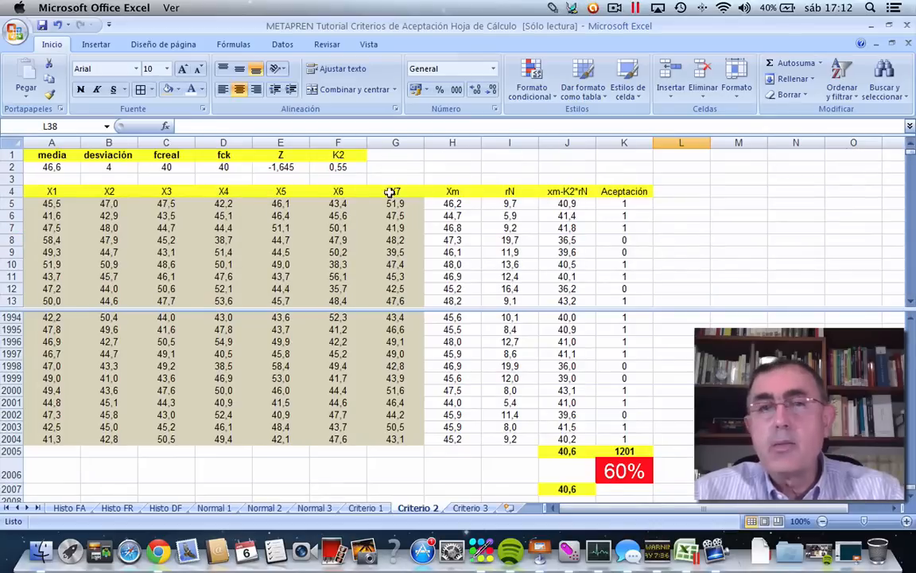
Try raising K2 in F2 to 0,7 to test its effect on acceptance.
{"action": "left_click", "coordinate": [342, 166]}
{"action": "double_click", "coordinate": [342, 165]}
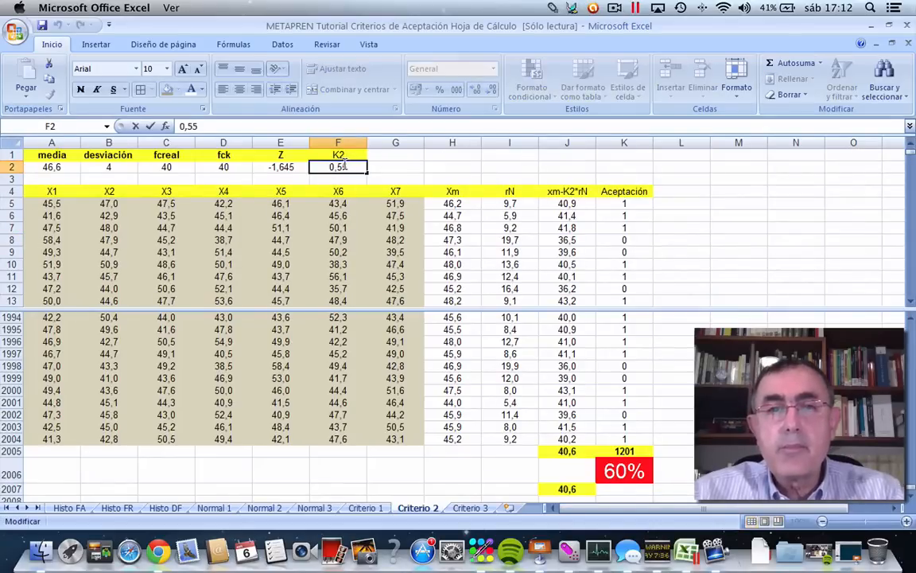
{"action": "key", "text": "BackSpace"}
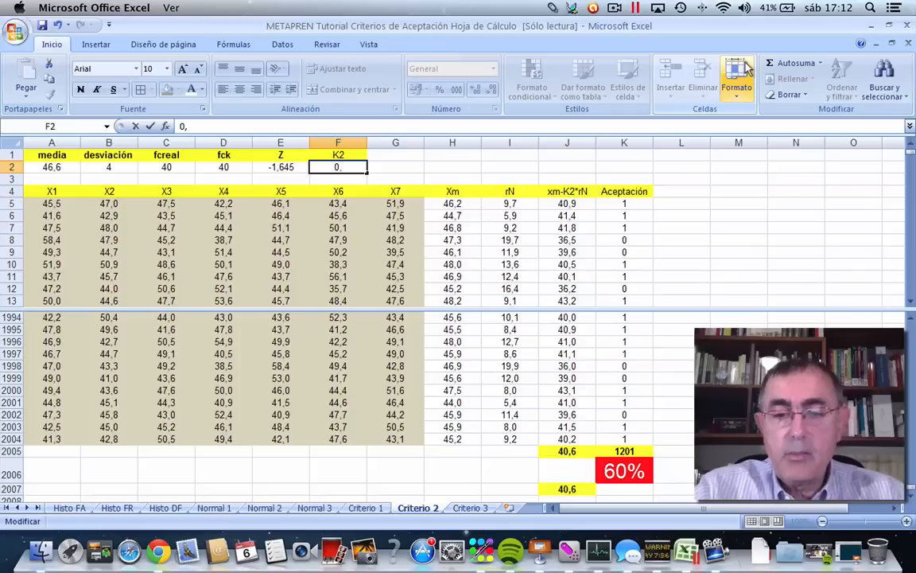
{"action": "type", "text": "7"}
{"action": "left_click", "coordinate": [697, 227]}
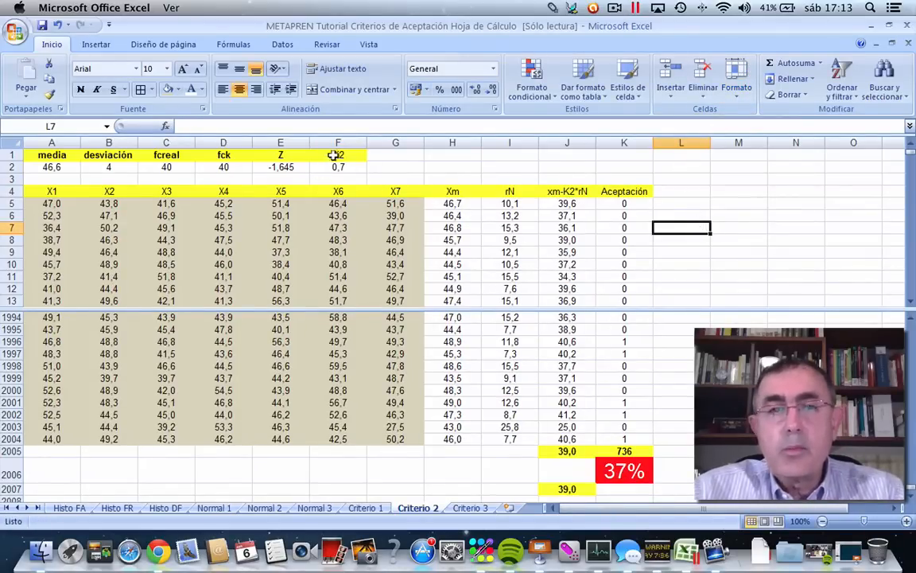
Try lowering K2 in F2 to 0,6 and recalculate the simulation.
{"action": "left_click", "coordinate": [346, 163]}
{"action": "double_click", "coordinate": [346, 164]}
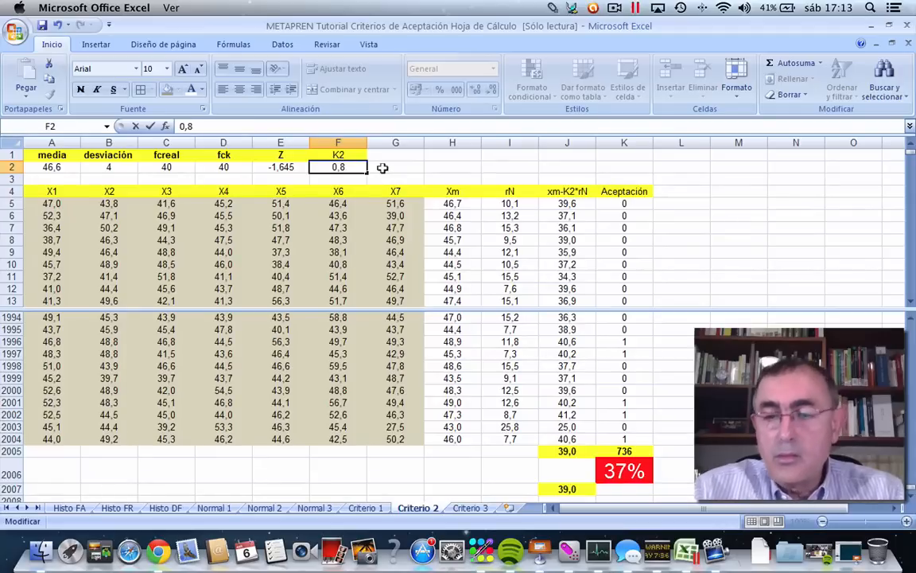
{"action": "type", "text": "6"}
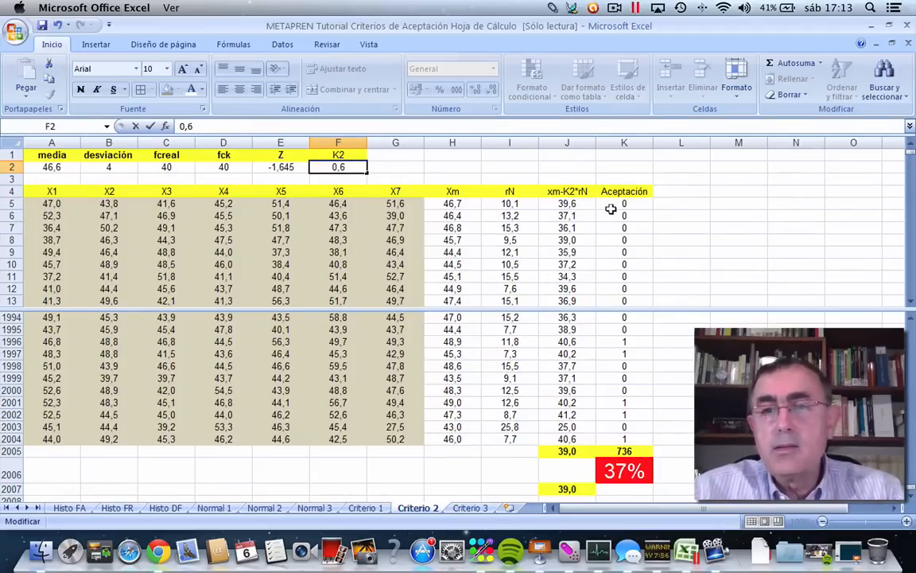
{"action": "left_click", "coordinate": [667, 212]}
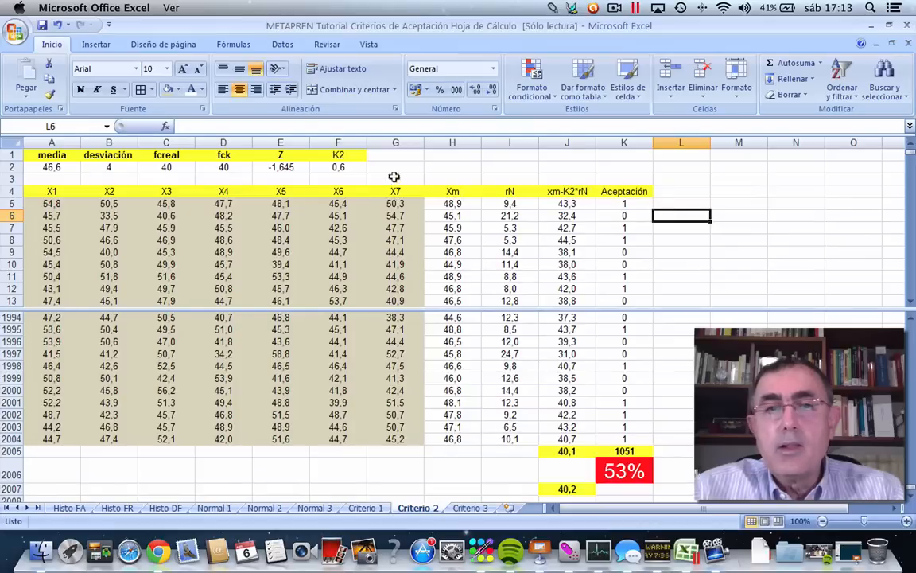
Try a K2 value of 0,58 in F2 and recalculate the acceptance rate.
{"action": "left_click", "coordinate": [345, 165]}
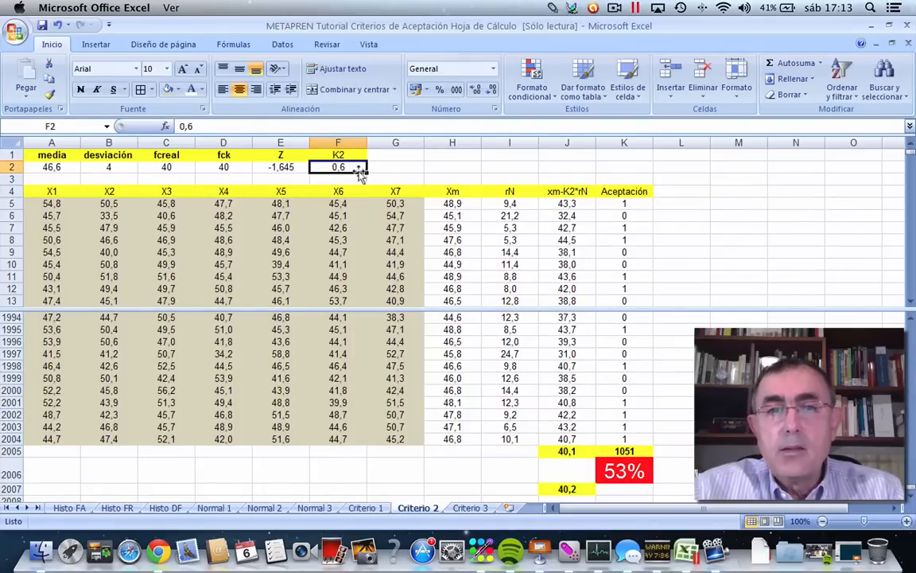
{"action": "double_click", "coordinate": [343, 164]}
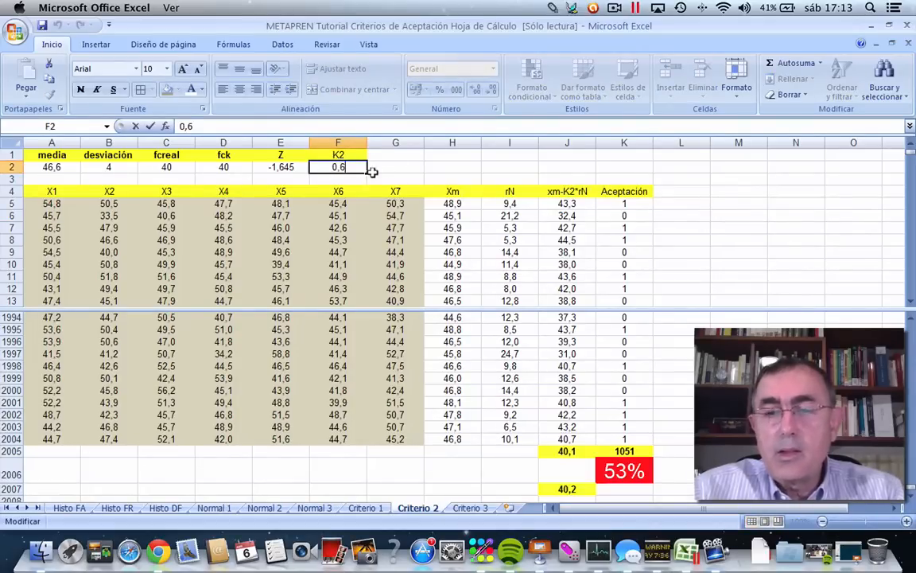
{"action": "key", "text": "BackSpace"}
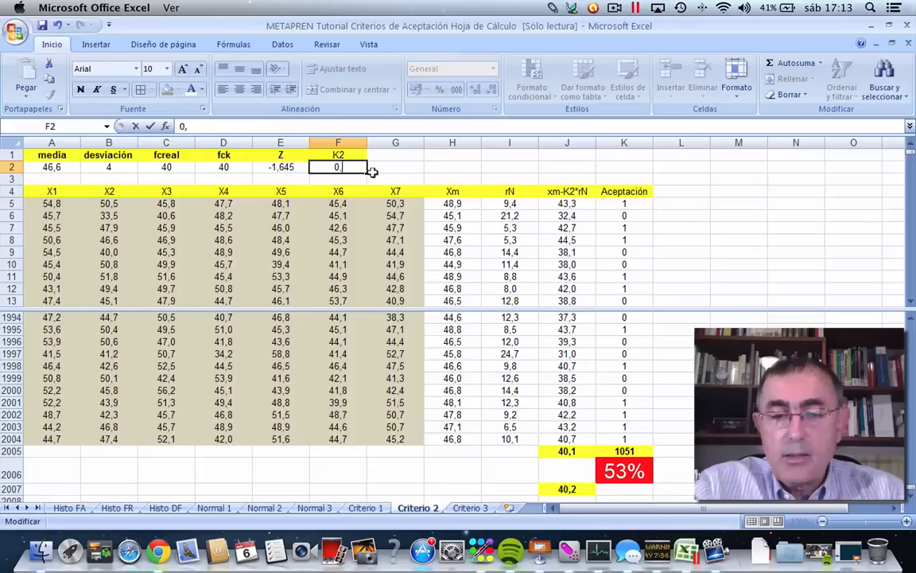
{"action": "type", "text": "58"}
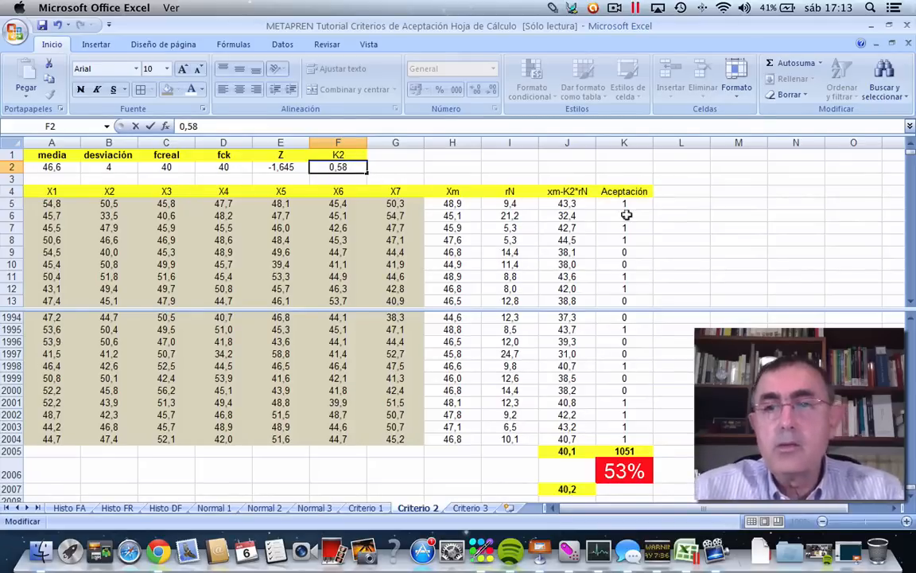
{"action": "left_click", "coordinate": [682, 217]}
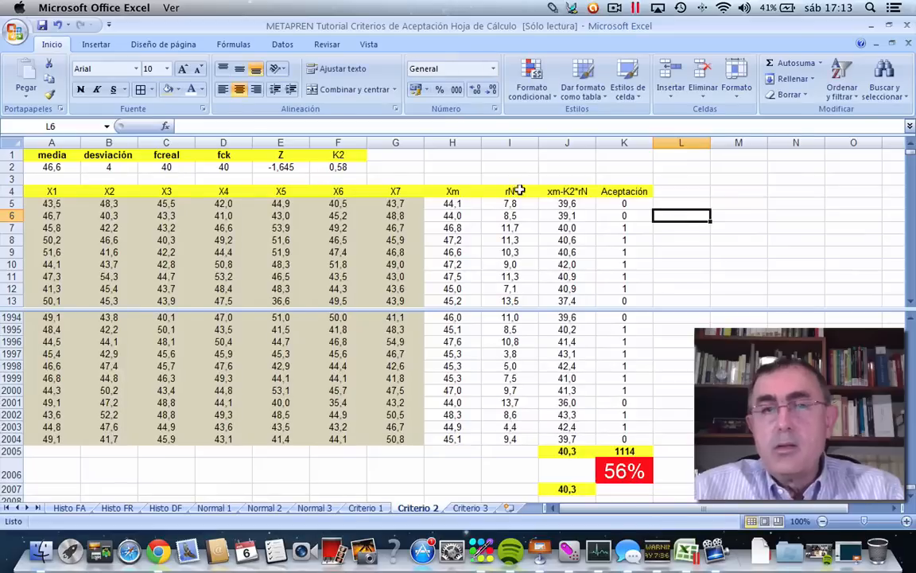
Set K2 in F2 to 0,61 and recalculate the acceptance rate for seven-value samples.
{"action": "left_click", "coordinate": [338, 164]}
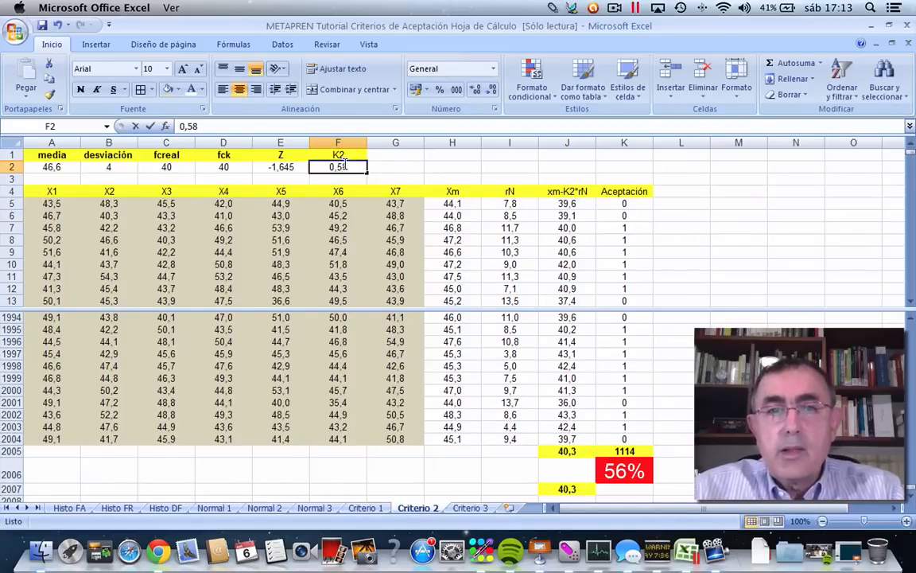
{"action": "double_click", "coordinate": [358, 169]}
{"action": "key", "text": "BackSpace"}
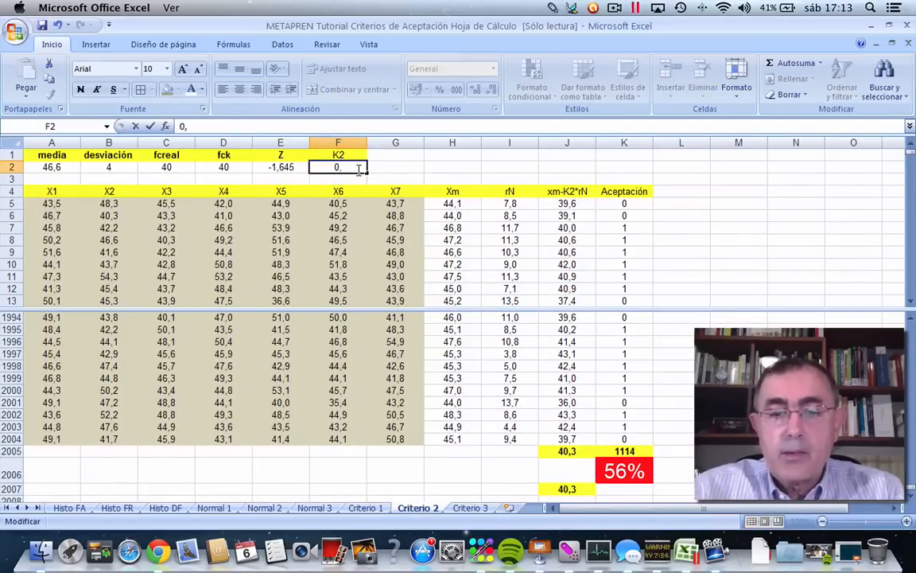
{"action": "type", "text": "61"}
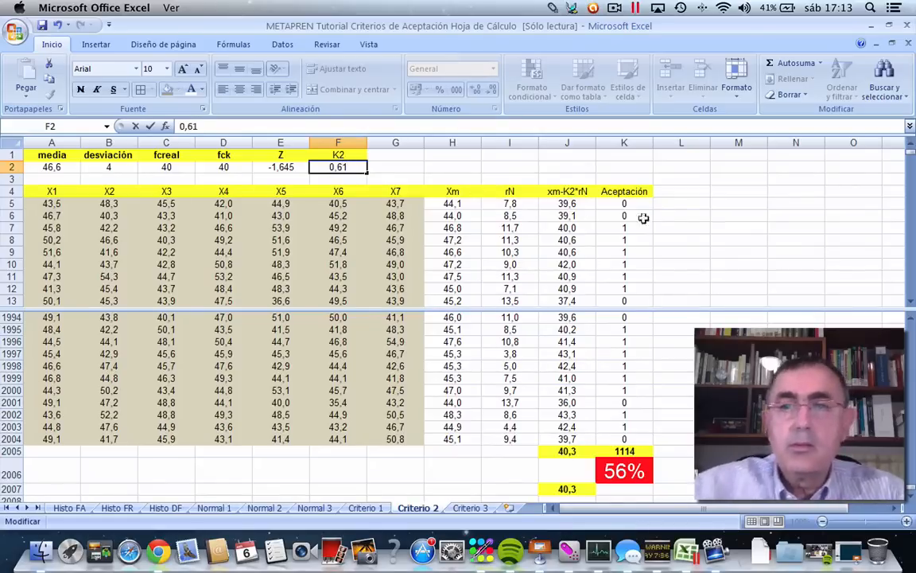
{"action": "left_click", "coordinate": [686, 223]}
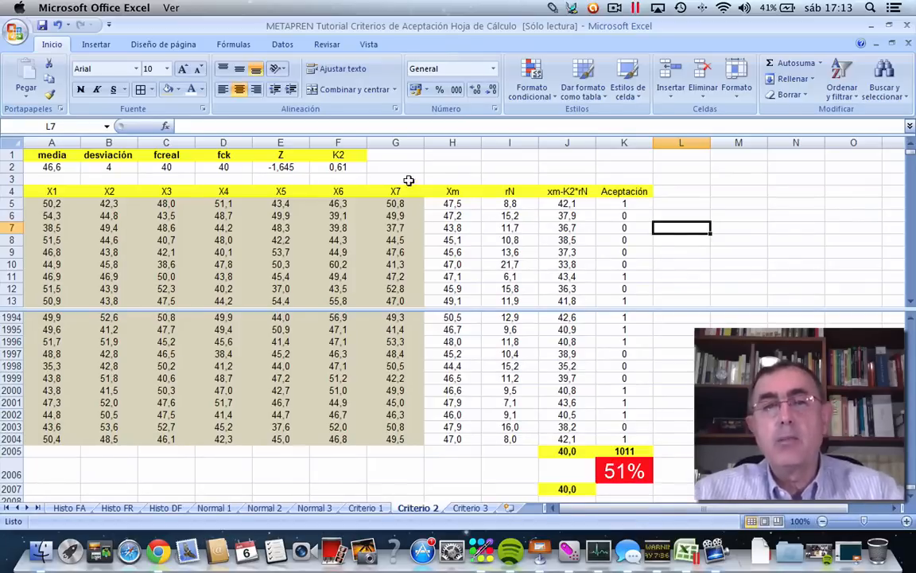
{"action": "left_click", "coordinate": [342, 166]}
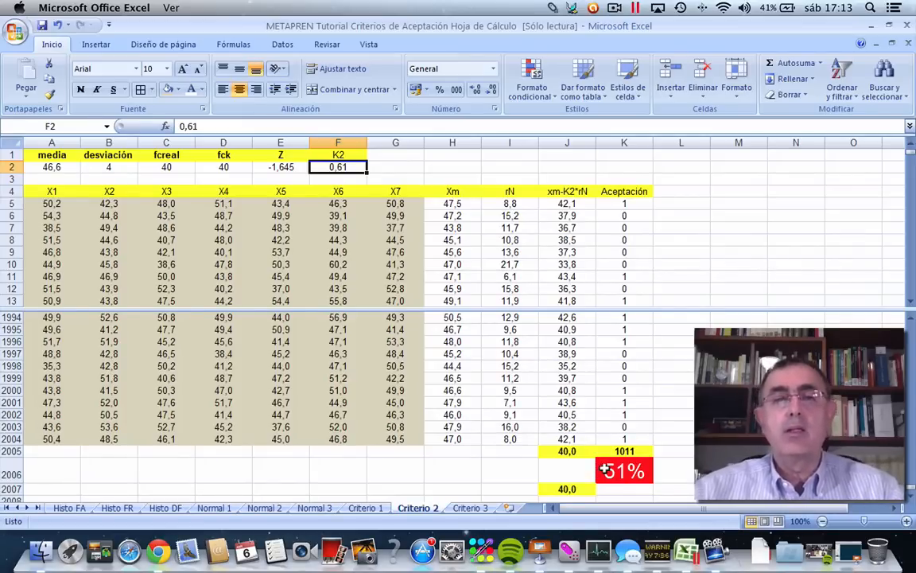
{"action": "left_click", "coordinate": [738, 402]}
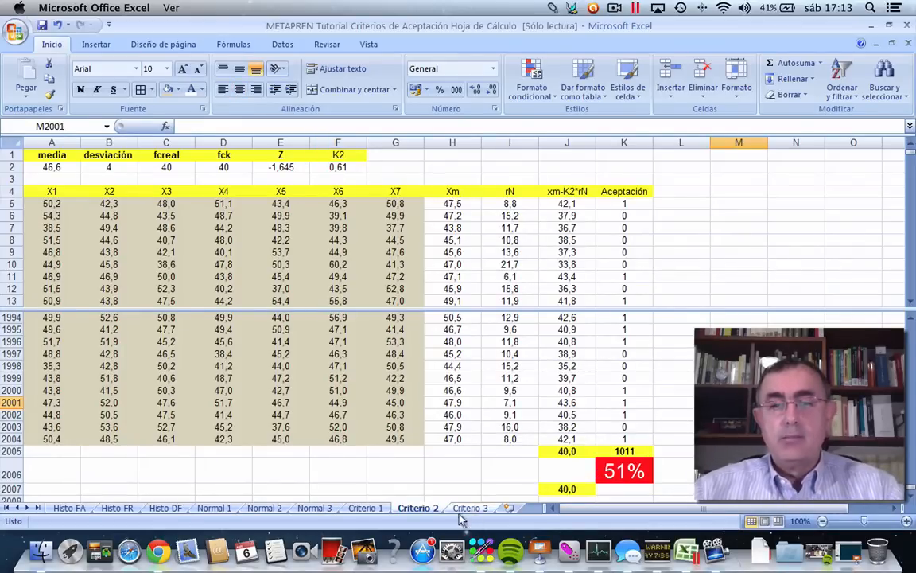